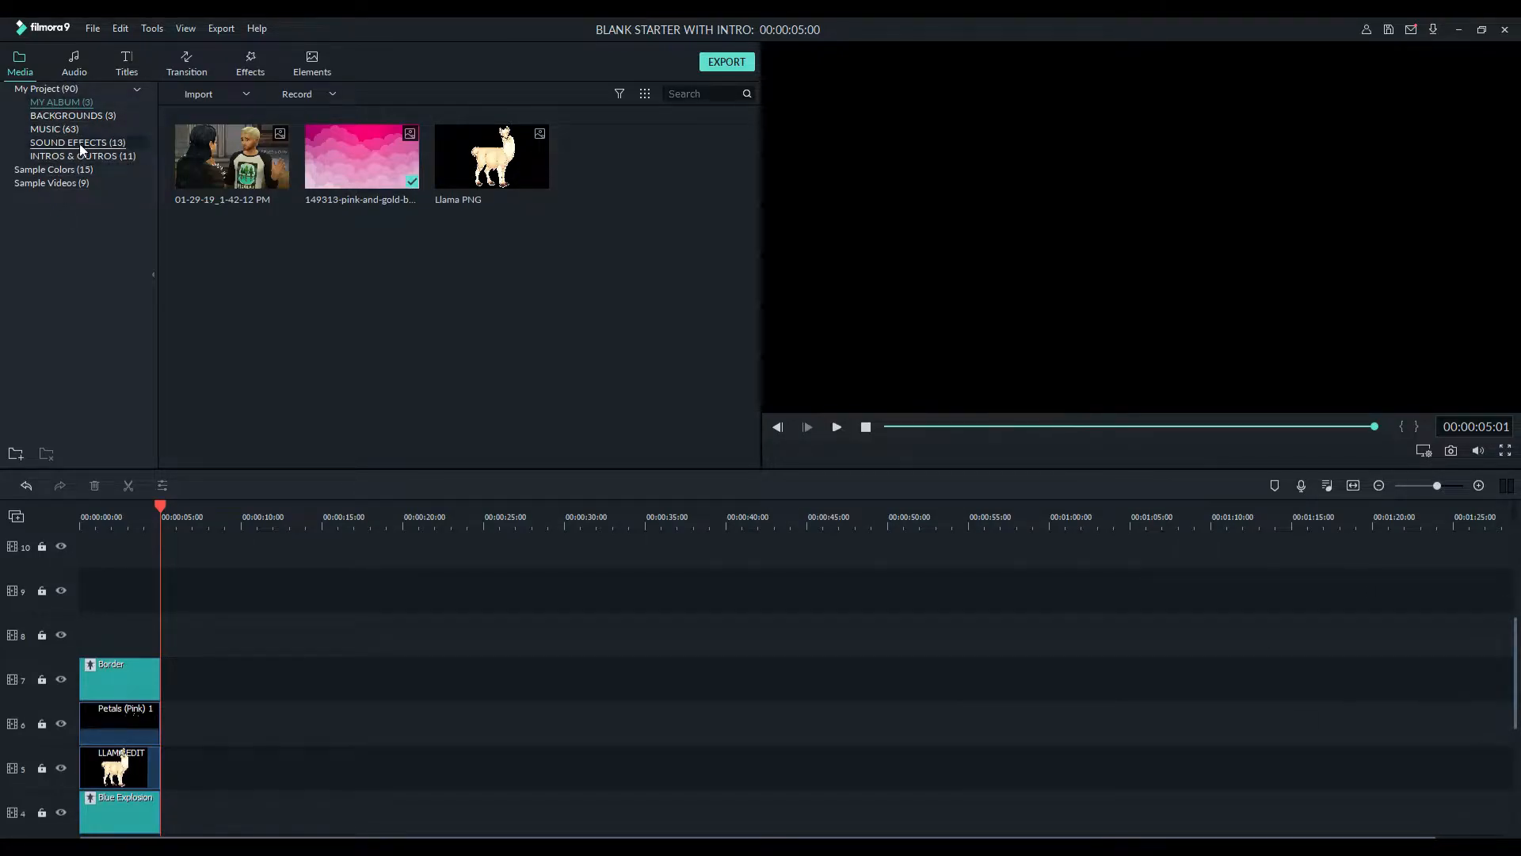
Add a new album to the project's media library and delete it again
{"action": "left_click", "coordinate": [15, 453]}
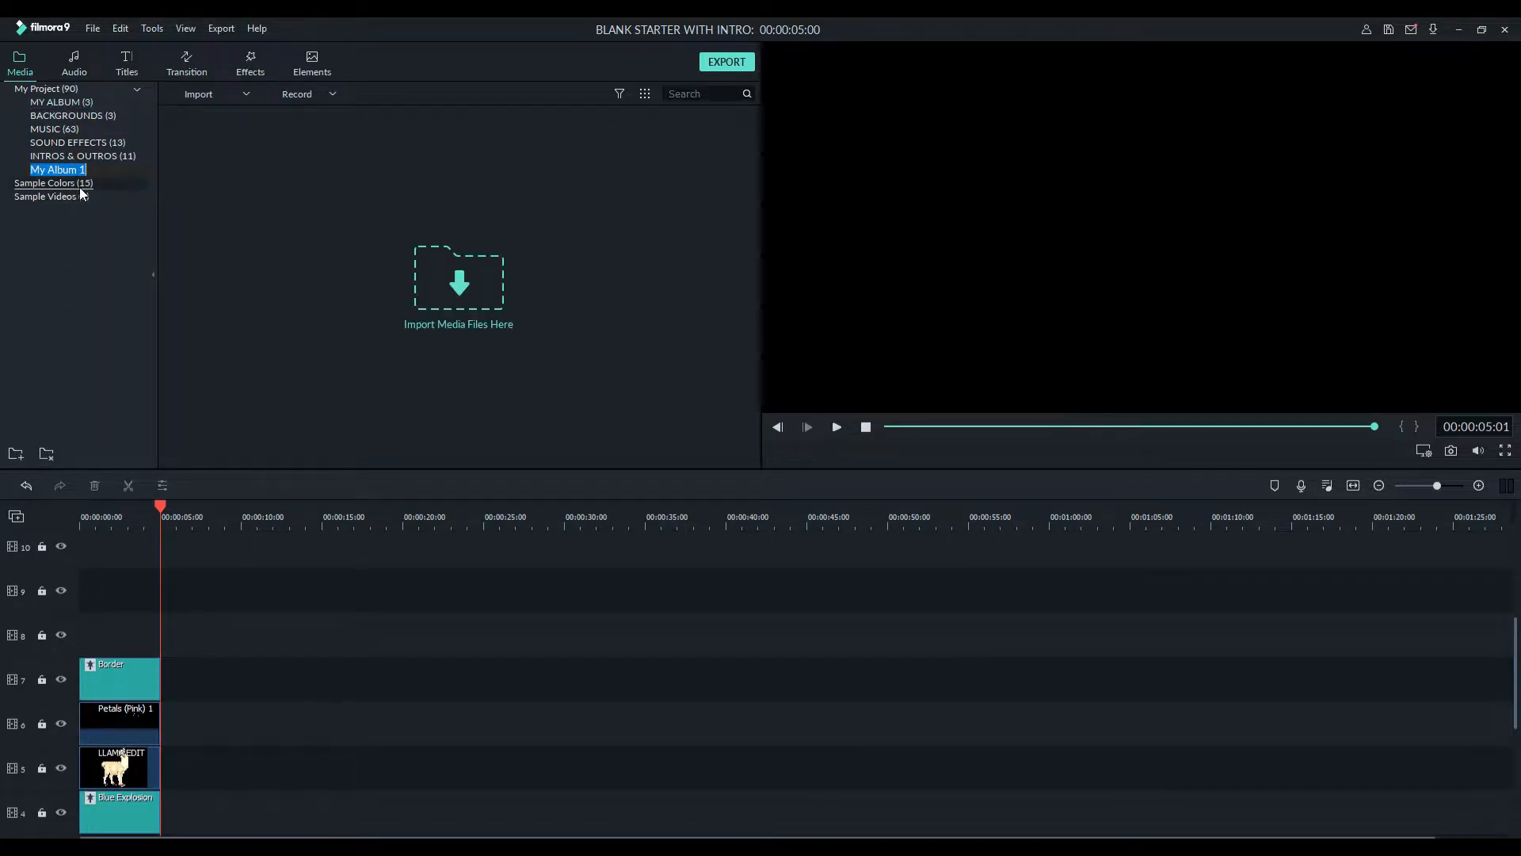
{"action": "left_click", "coordinate": [60, 294]}
{"action": "right_click", "coordinate": [75, 169]}
{"action": "left_click", "coordinate": [111, 193]}
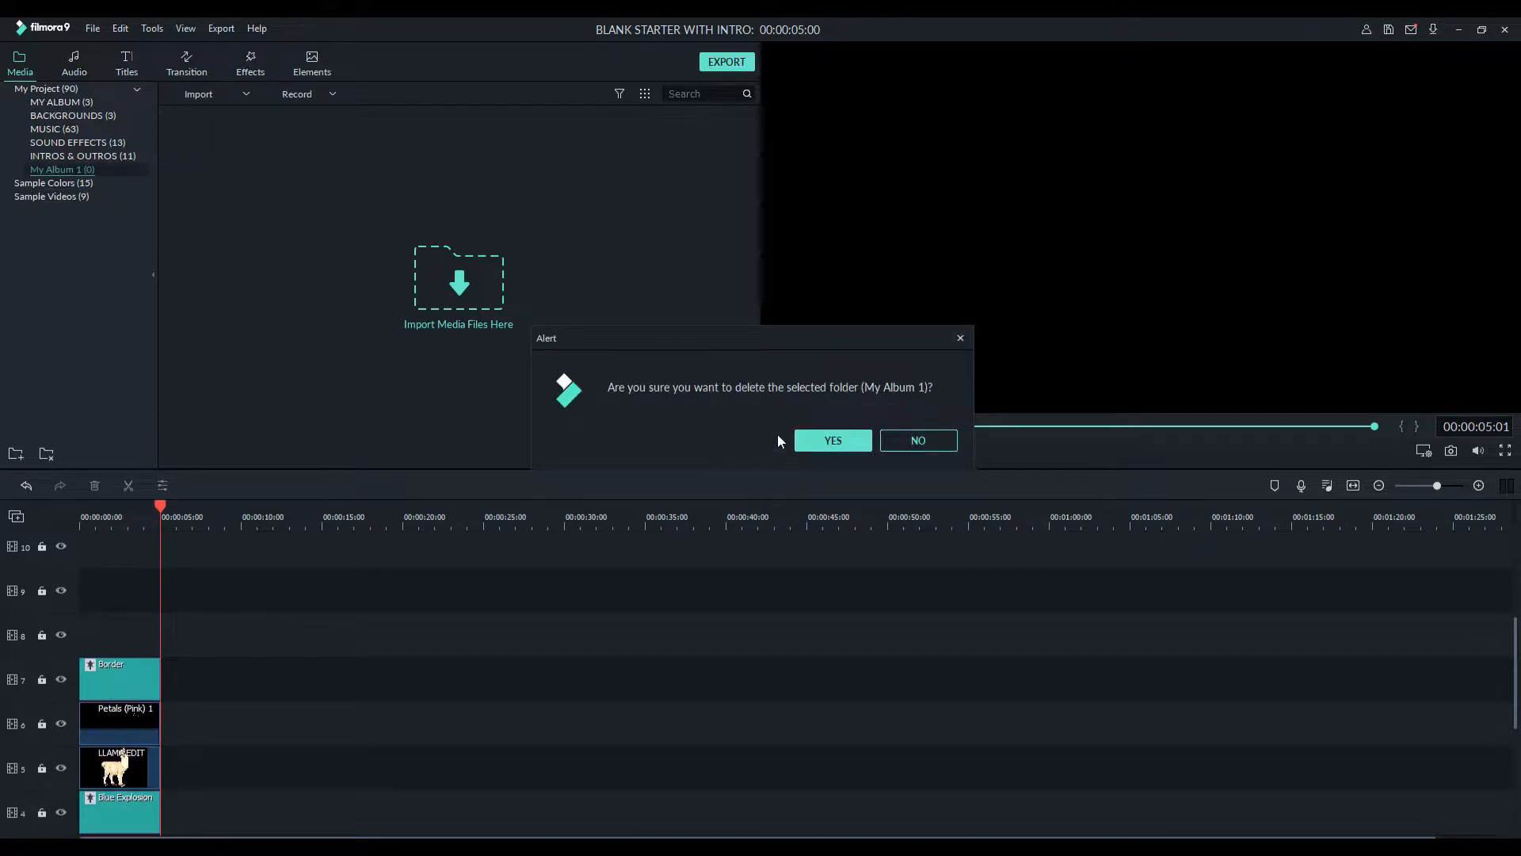
{"action": "left_click", "coordinate": [821, 437]}
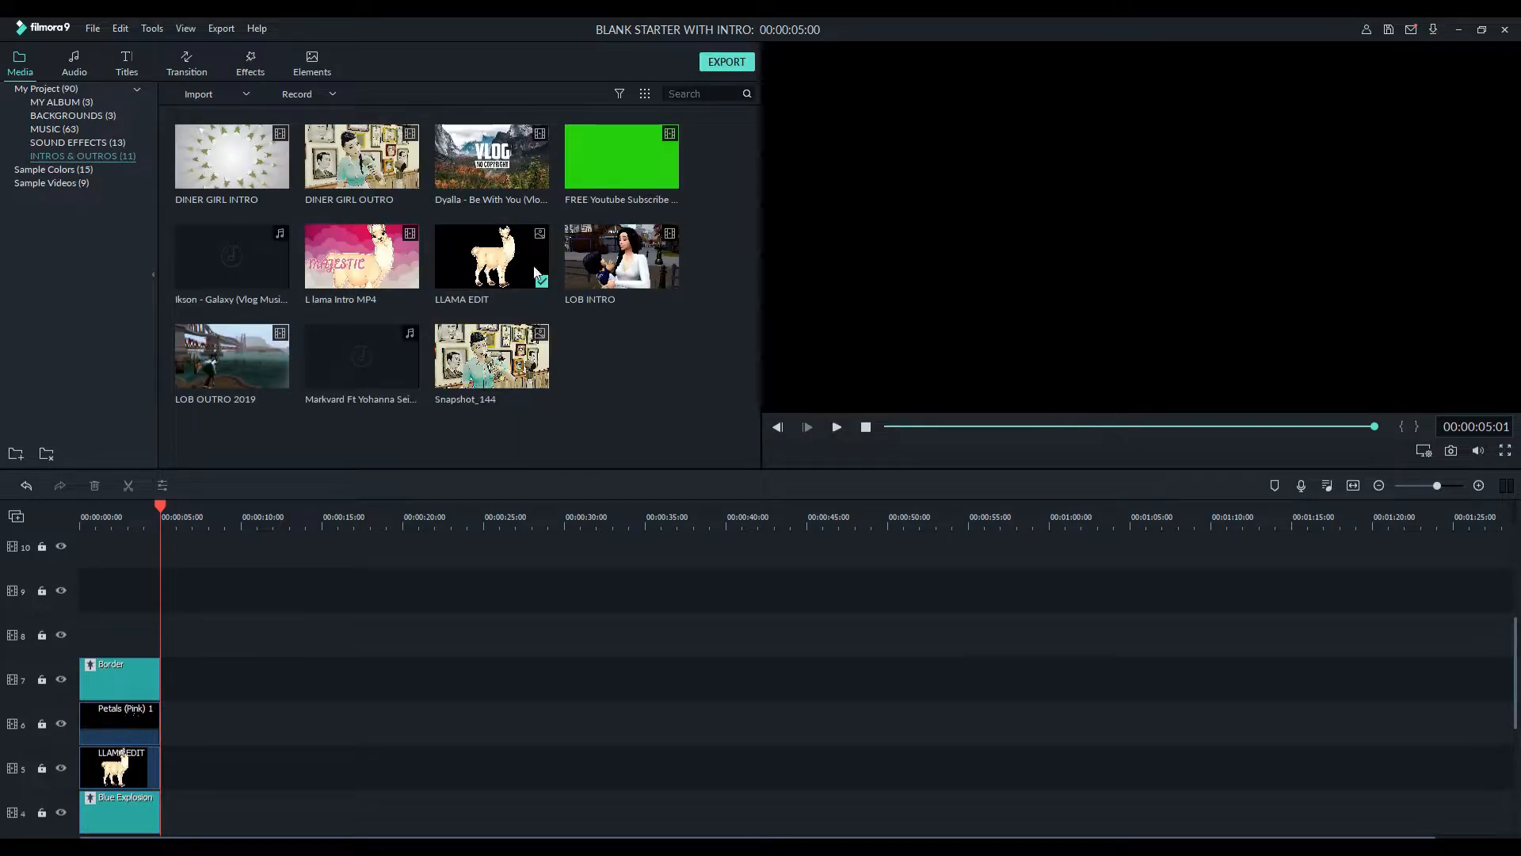
Examine the media stored in the MY ALBUM, BACKGROUNDS, MUSIC, SOUND EFFECTS, INTROS & OUTROS, Sample Colors and Sample Videos folders
{"action": "left_click", "coordinate": [57, 100]}
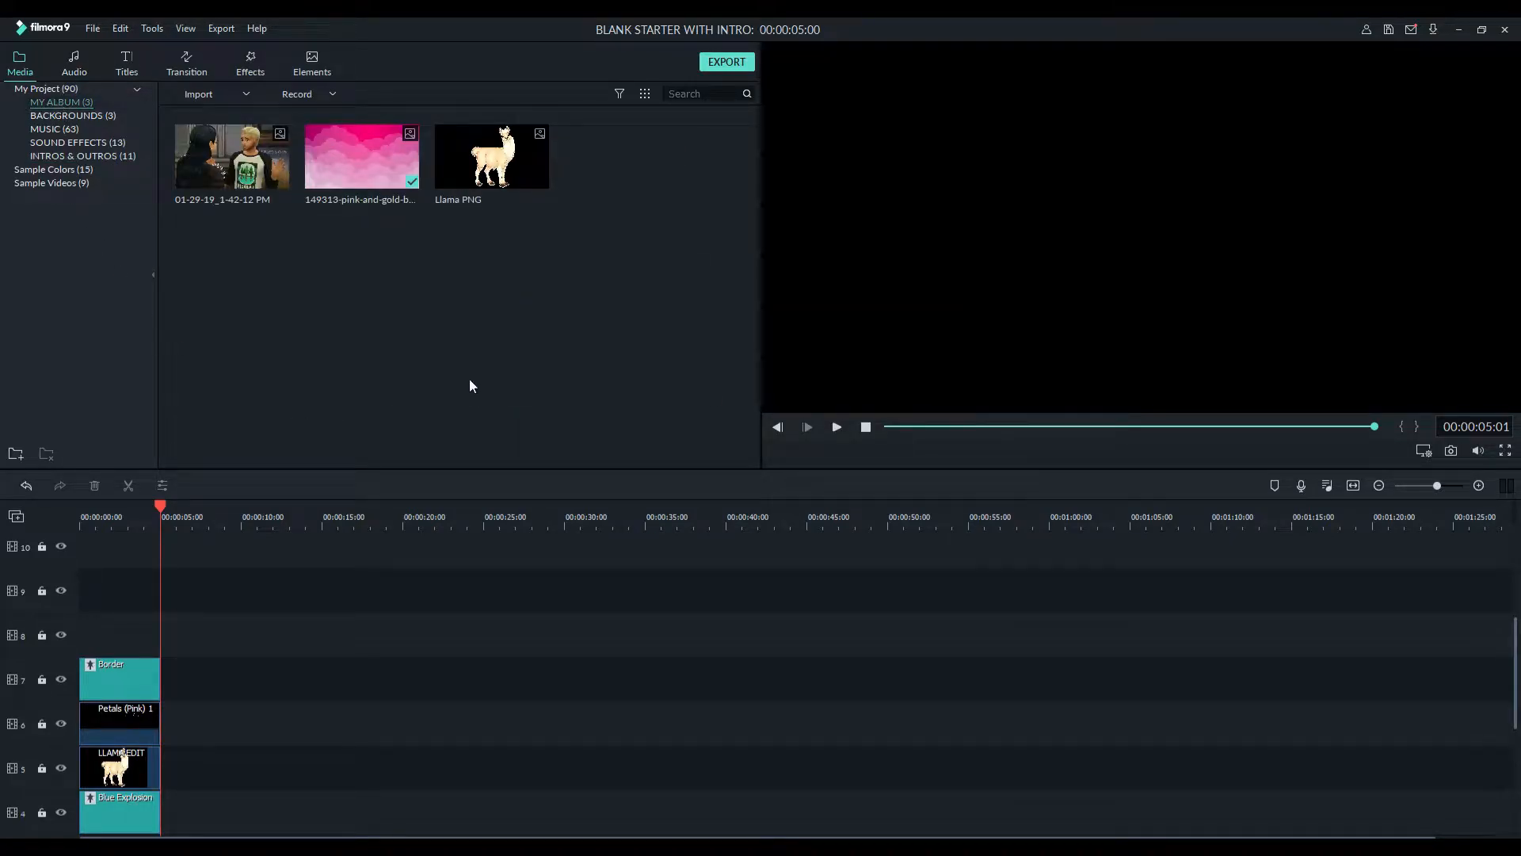
{"action": "right_click", "coordinate": [479, 327]}
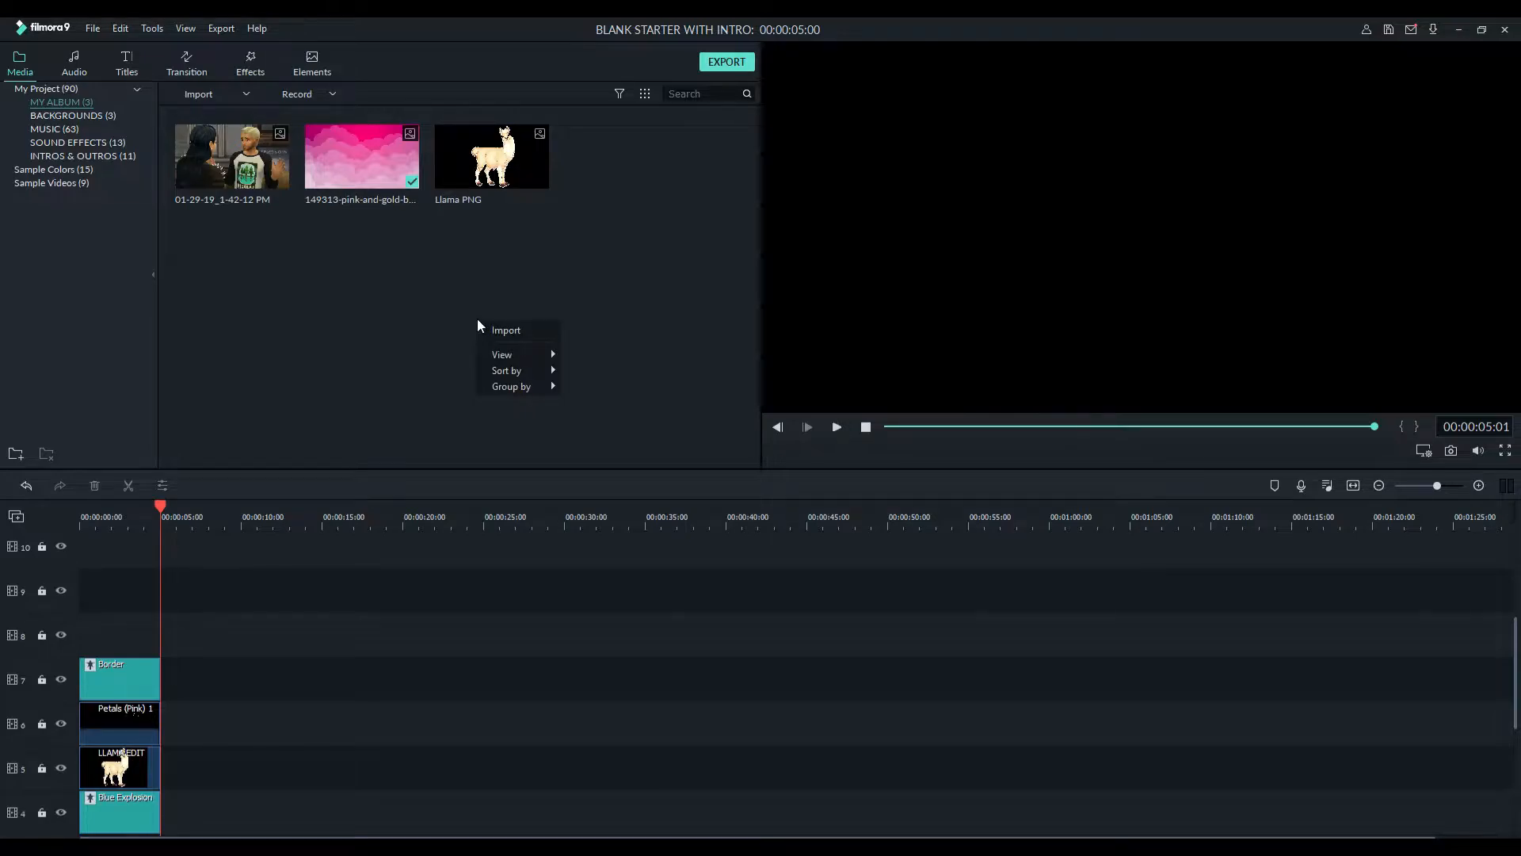
{"action": "left_click", "coordinate": [390, 293]}
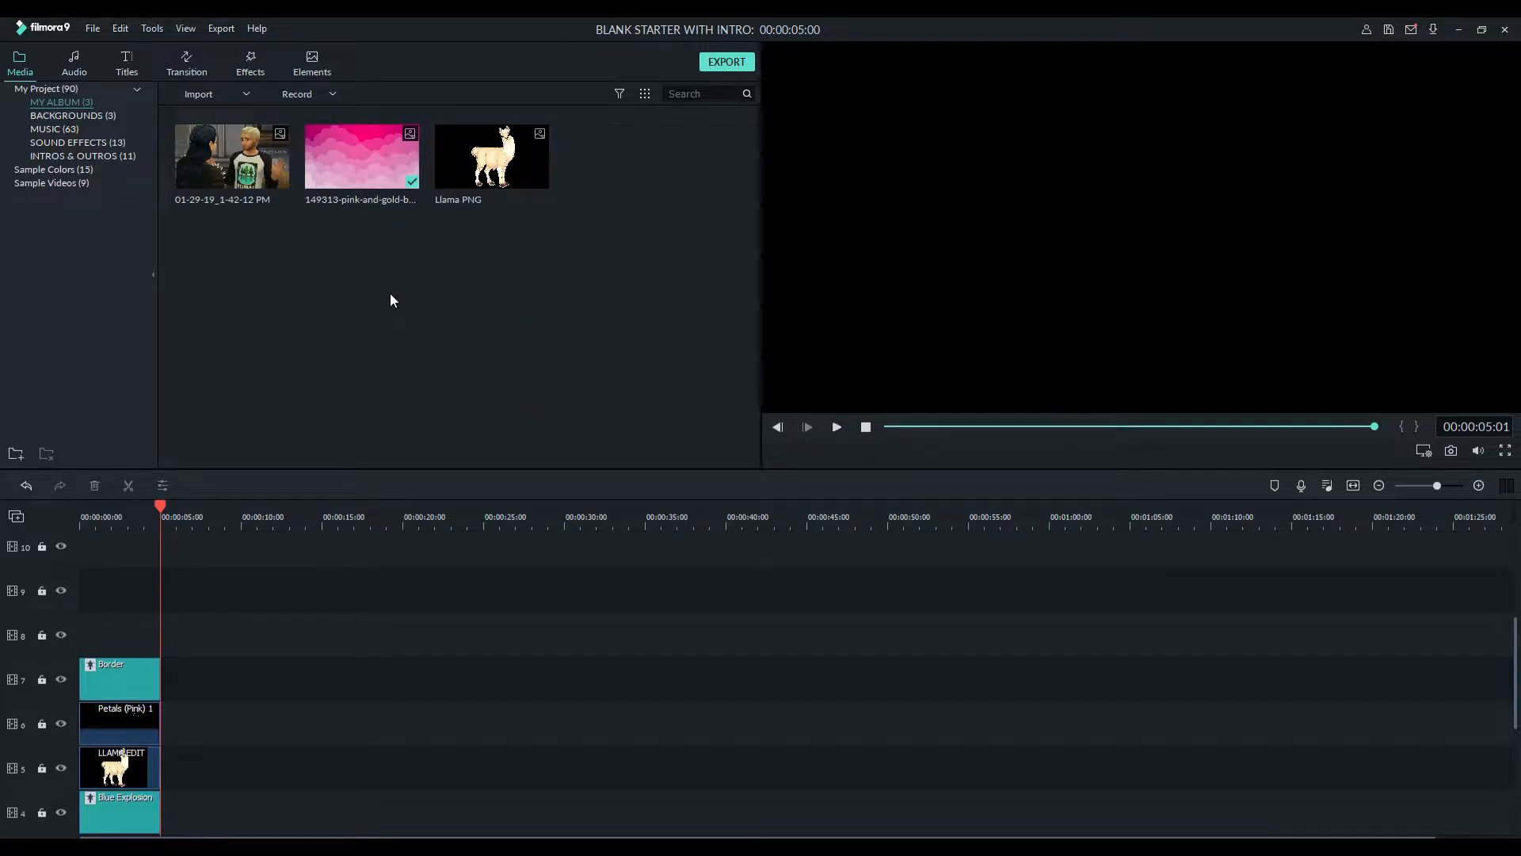
{"action": "left_click", "coordinate": [78, 114]}
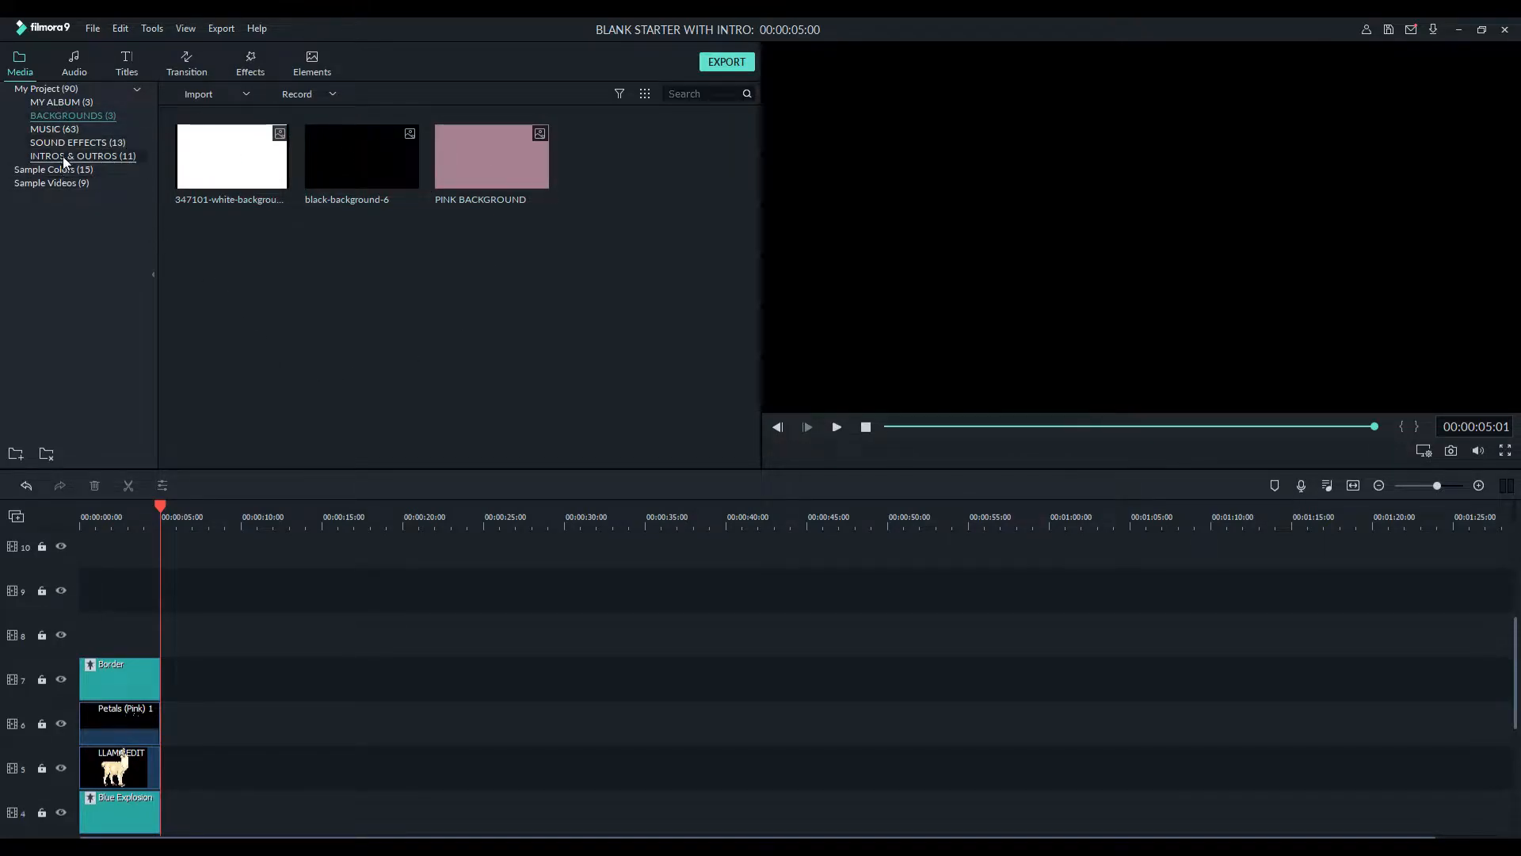
{"action": "left_click", "coordinate": [56, 129]}
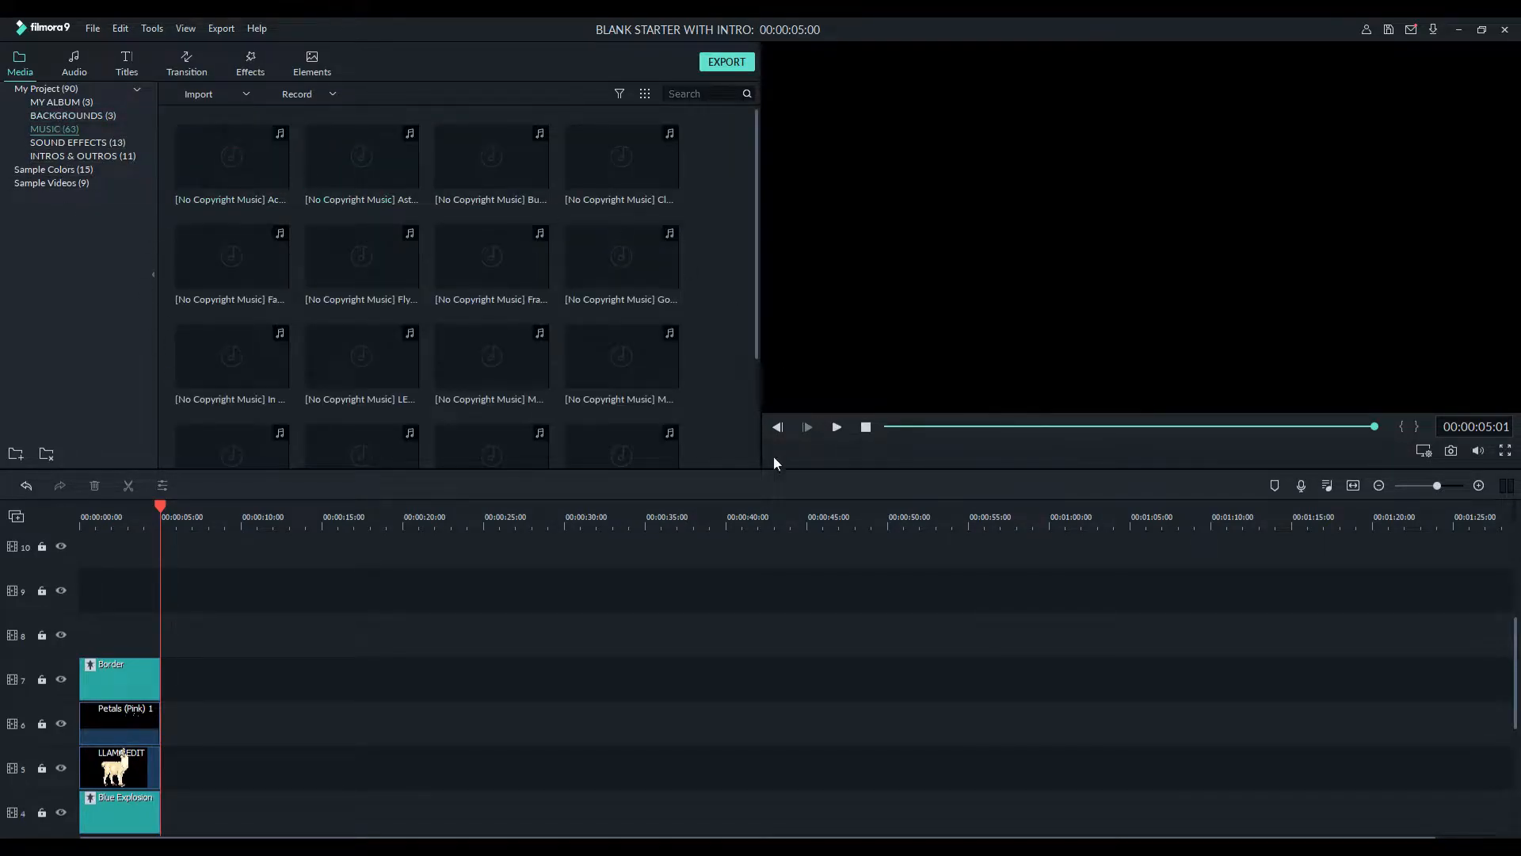
{"action": "scroll", "coordinate": [529, 155], "scroll_direction": "down", "scroll_amount": 10}
{"action": "scroll", "coordinate": [245, 302], "scroll_direction": "up", "scroll_amount": 10}
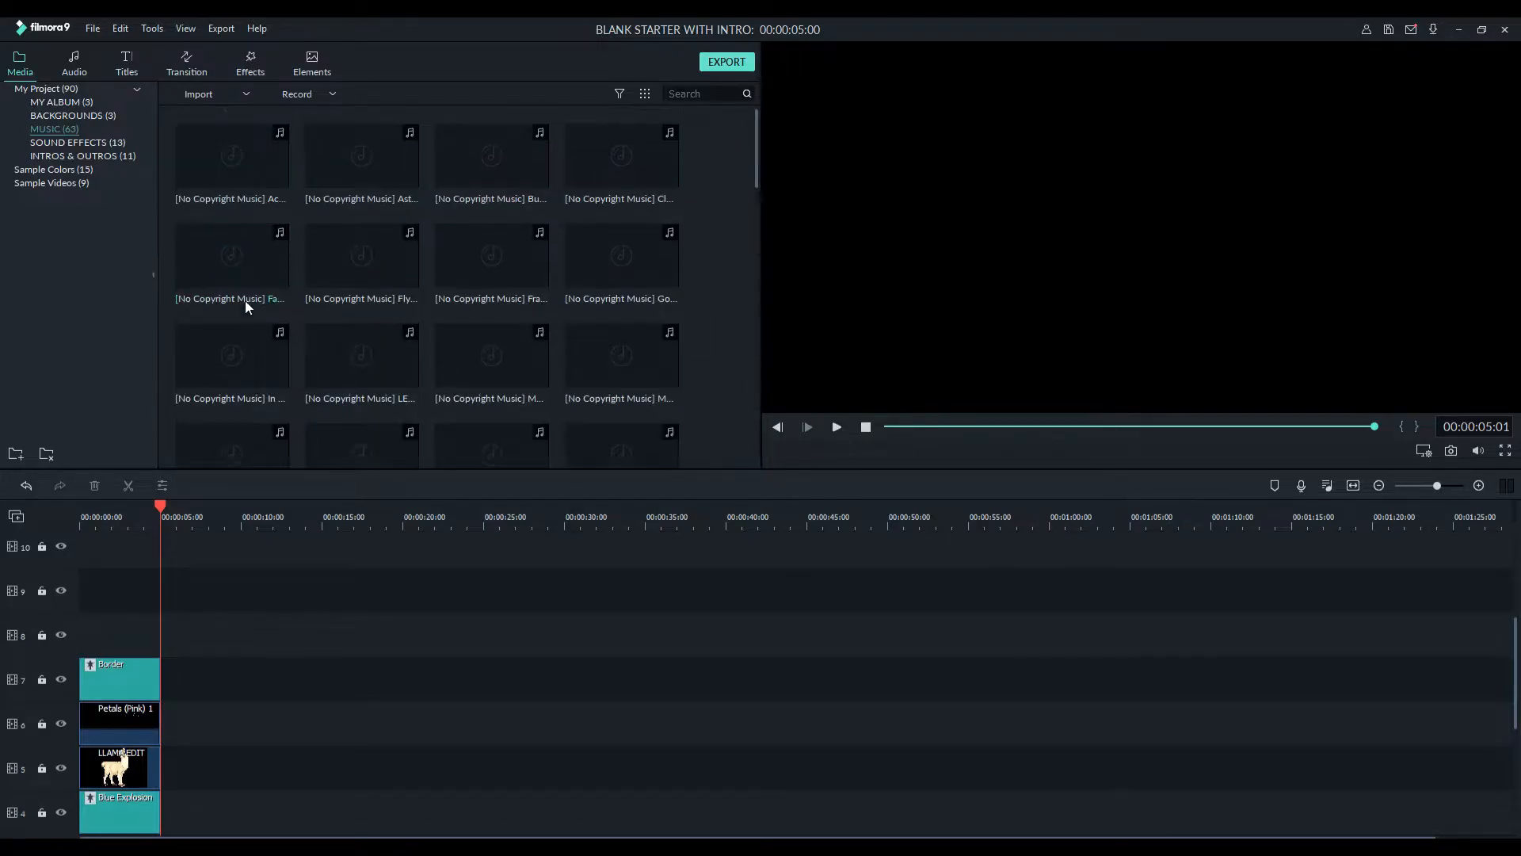
{"action": "left_click", "coordinate": [93, 142]}
{"action": "scroll", "coordinate": [571, 379], "scroll_direction": "down", "scroll_amount": 2}
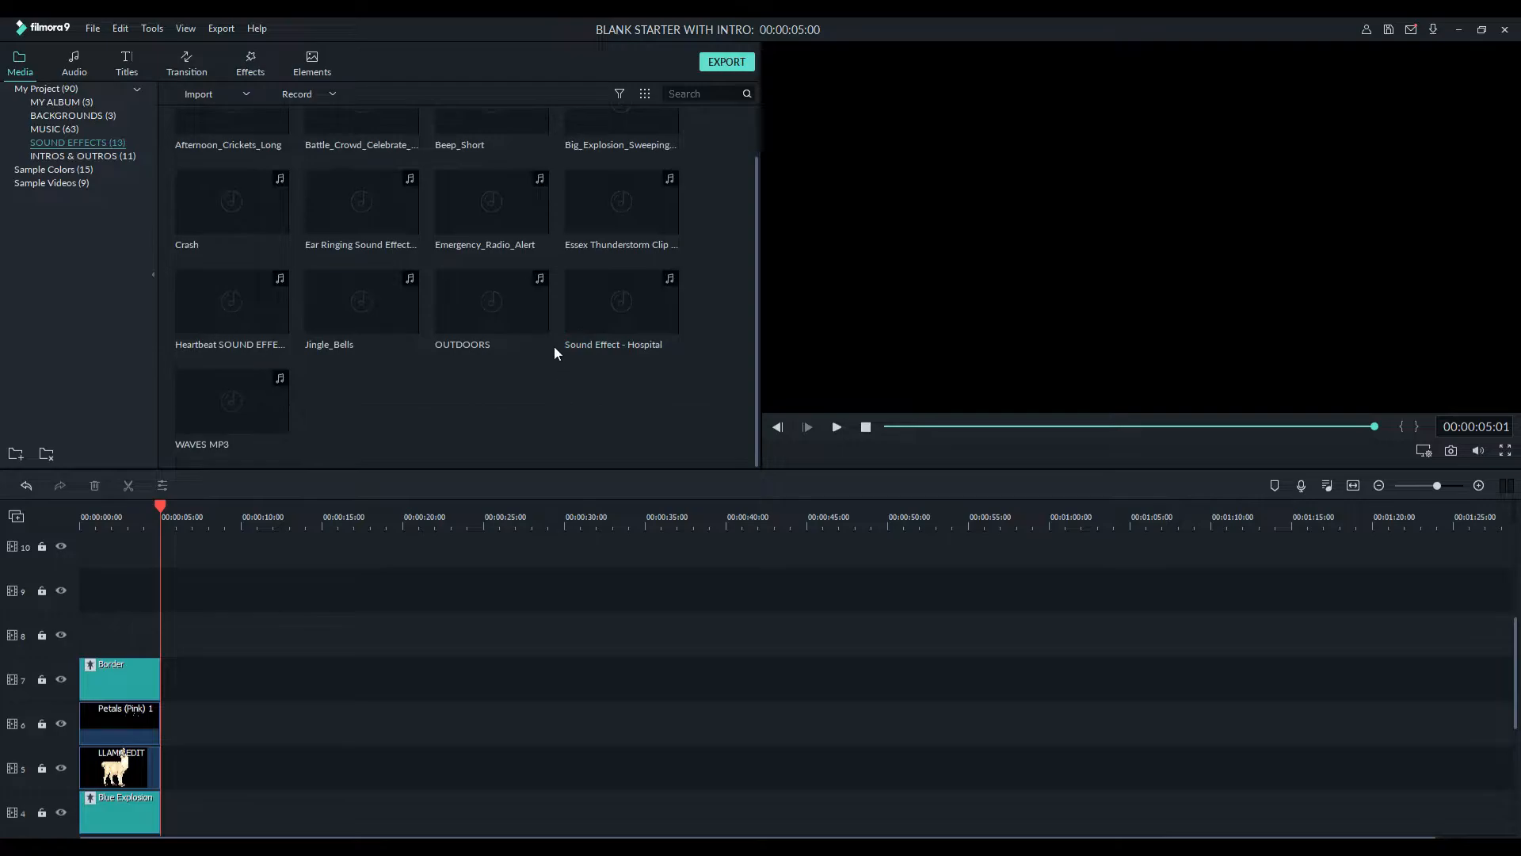
{"action": "scroll", "coordinate": [554, 345], "scroll_direction": "up", "scroll_amount": 2}
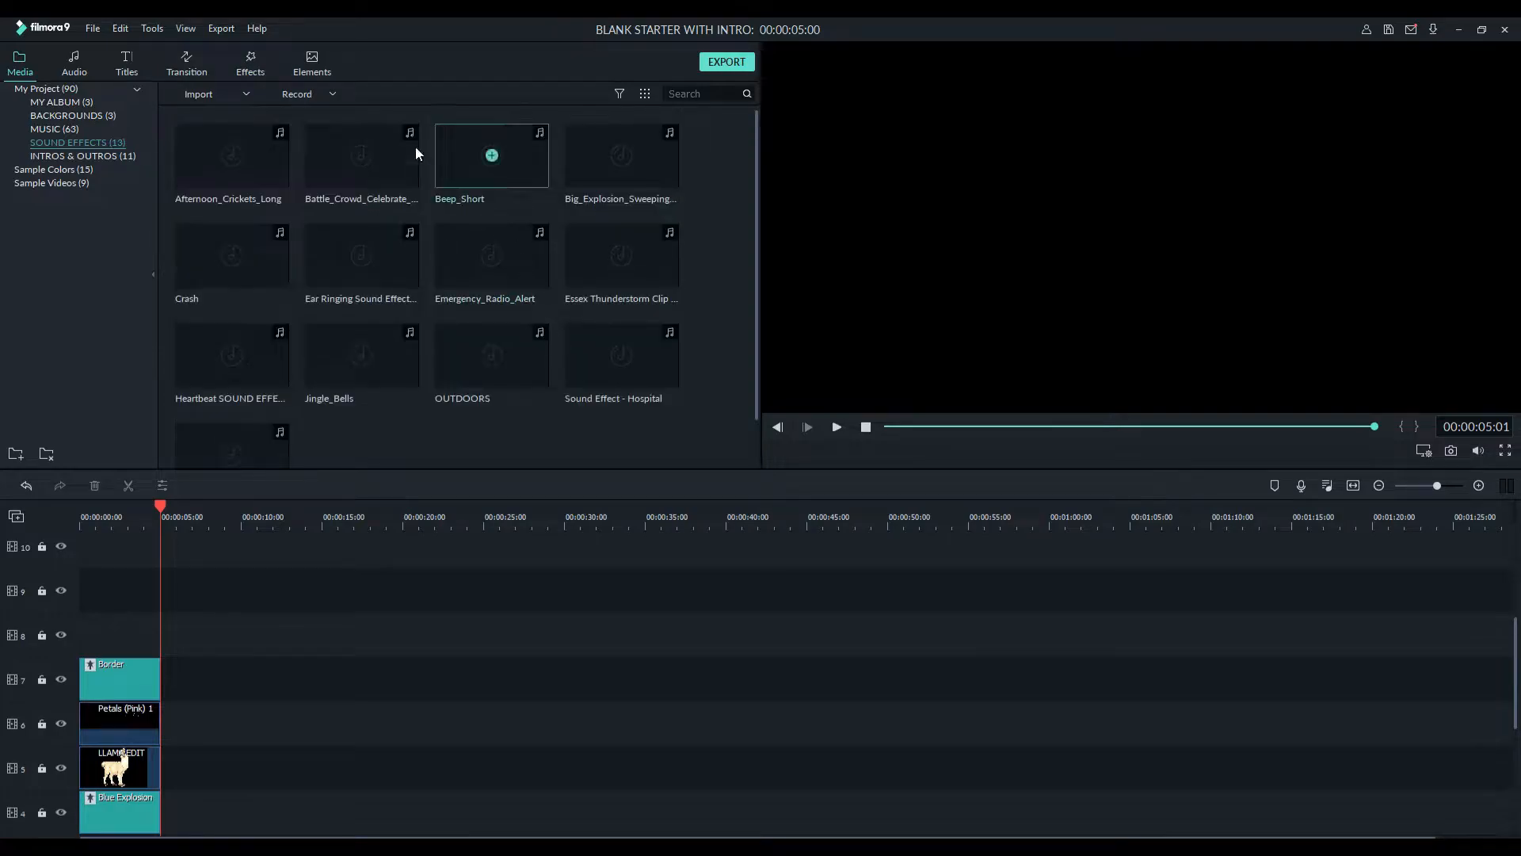
{"action": "left_click", "coordinate": [72, 155]}
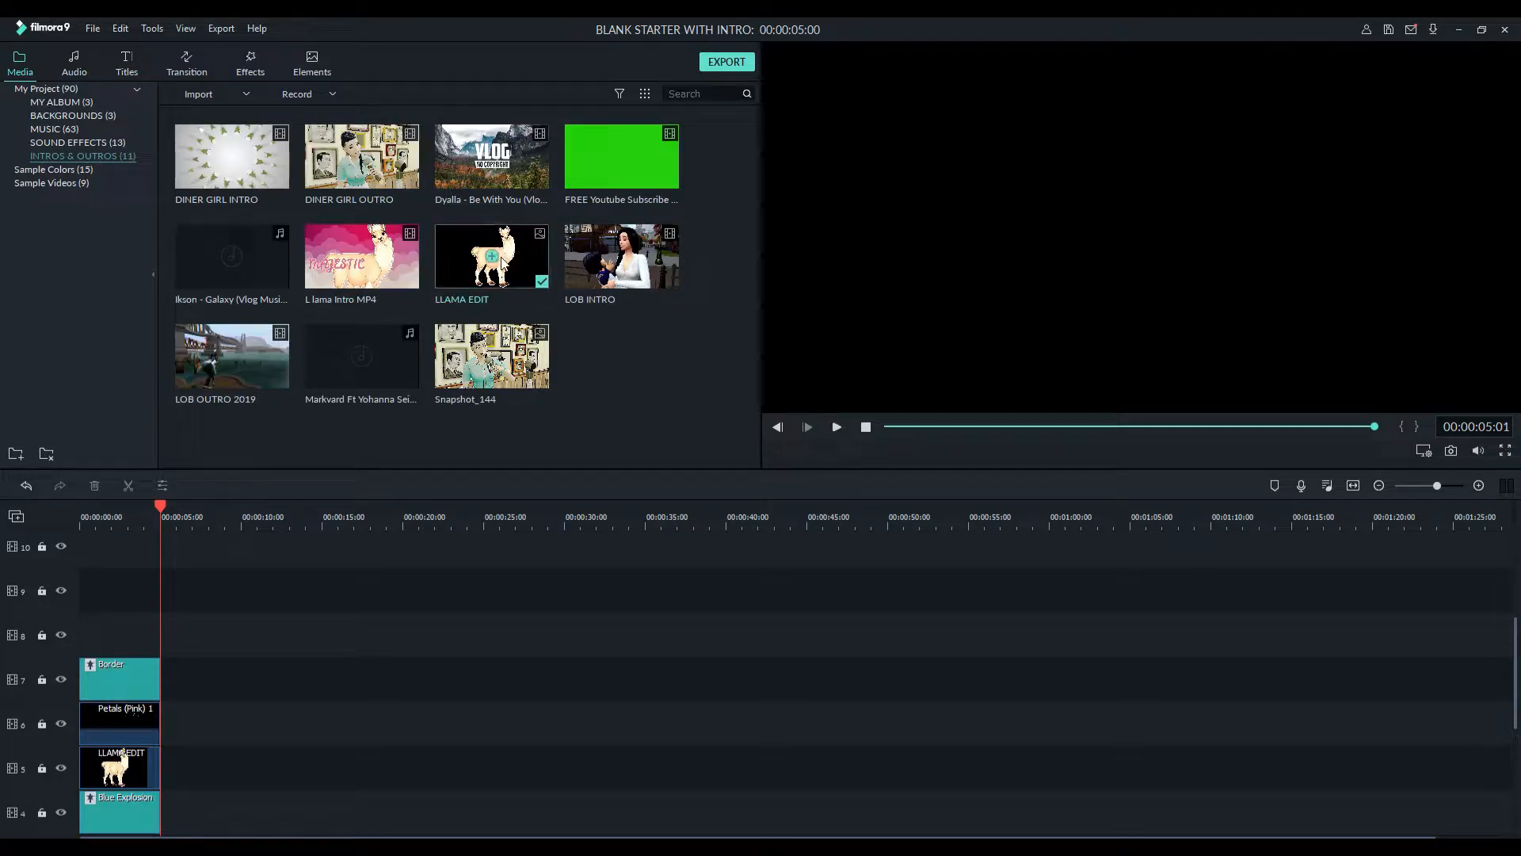
{"action": "left_click", "coordinate": [70, 171]}
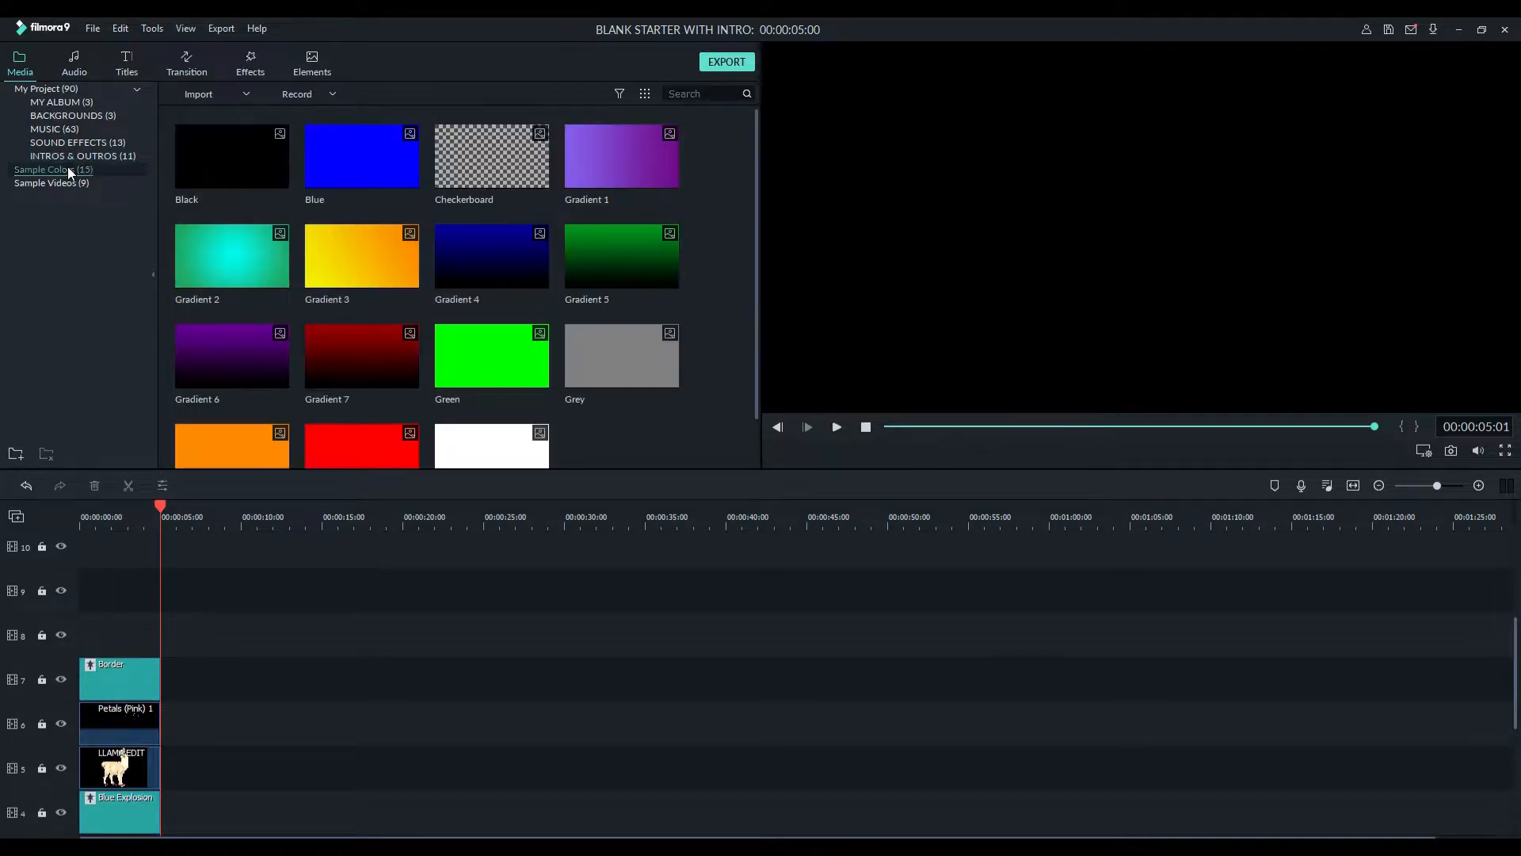
{"action": "left_click", "coordinate": [57, 184]}
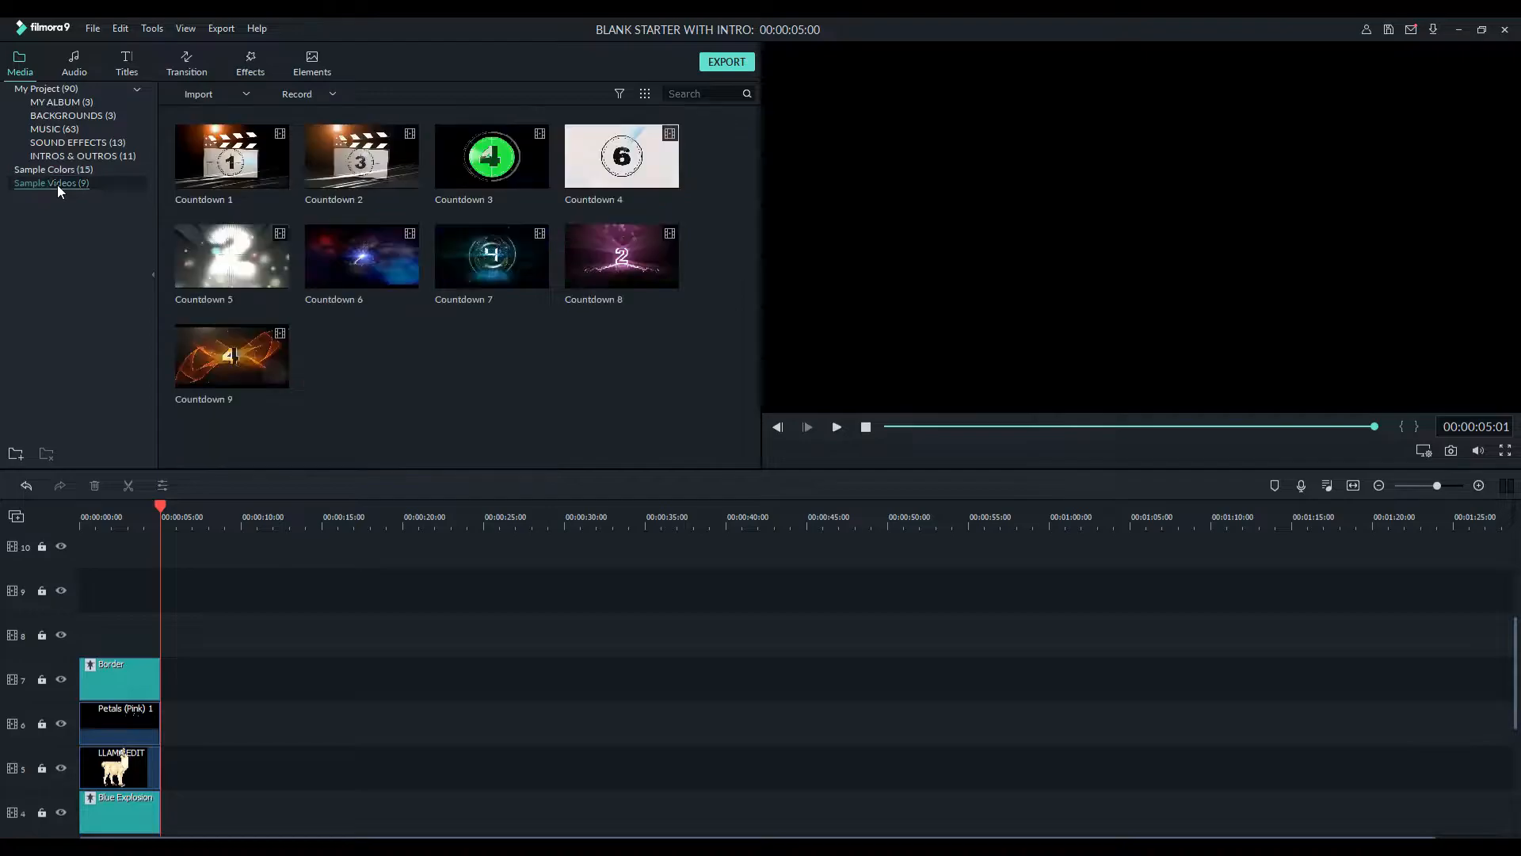
Review the MY ALBUM, MUSIC, SOUND EFFECTS and INTROS & OUTROS folders of the starter project again
{"action": "left_click", "coordinate": [59, 103]}
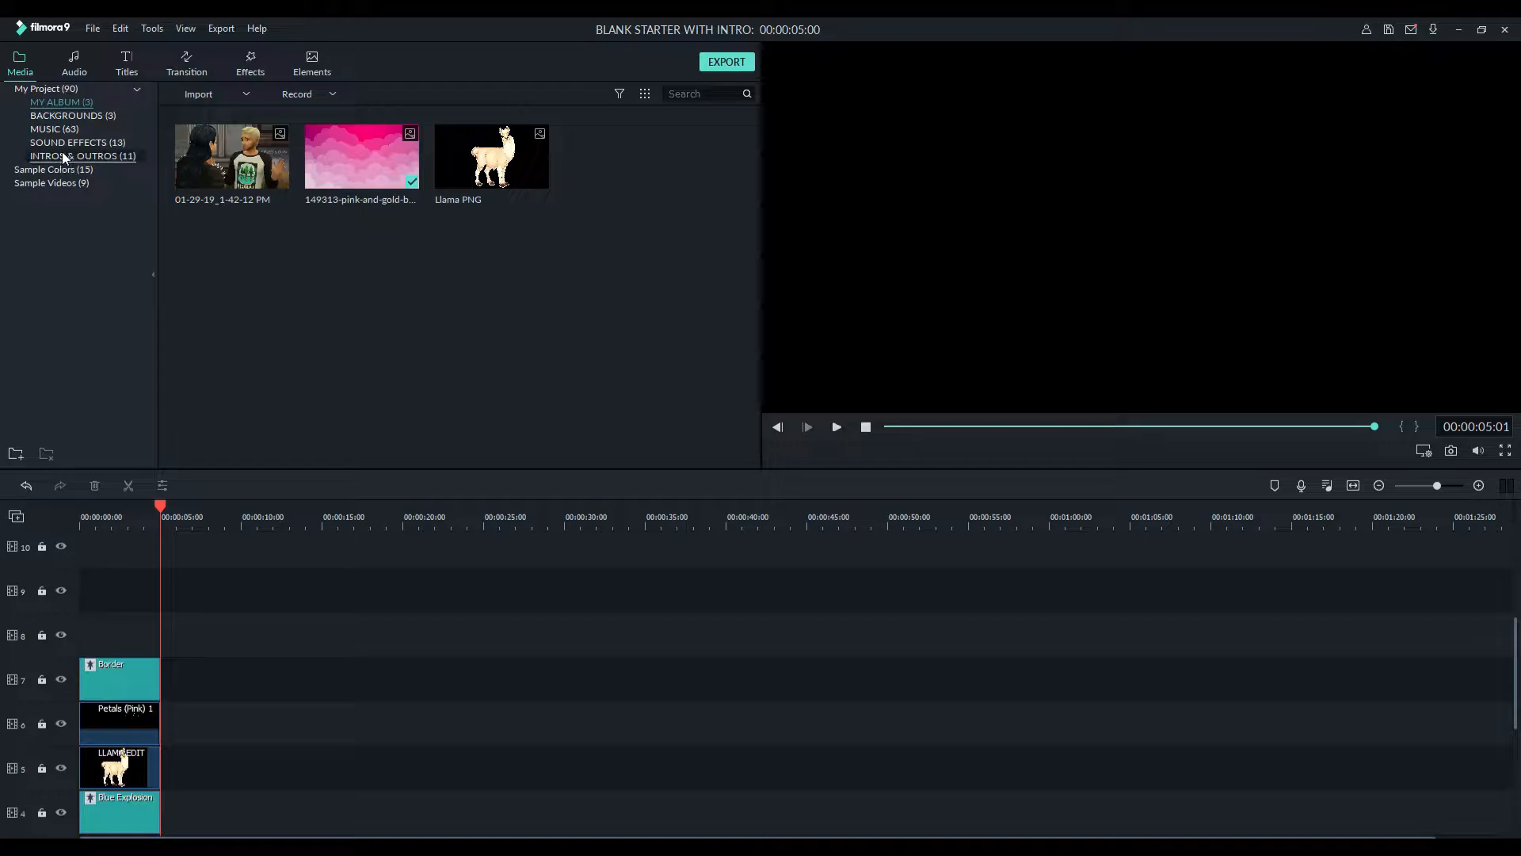
{"action": "left_click", "coordinate": [51, 128]}
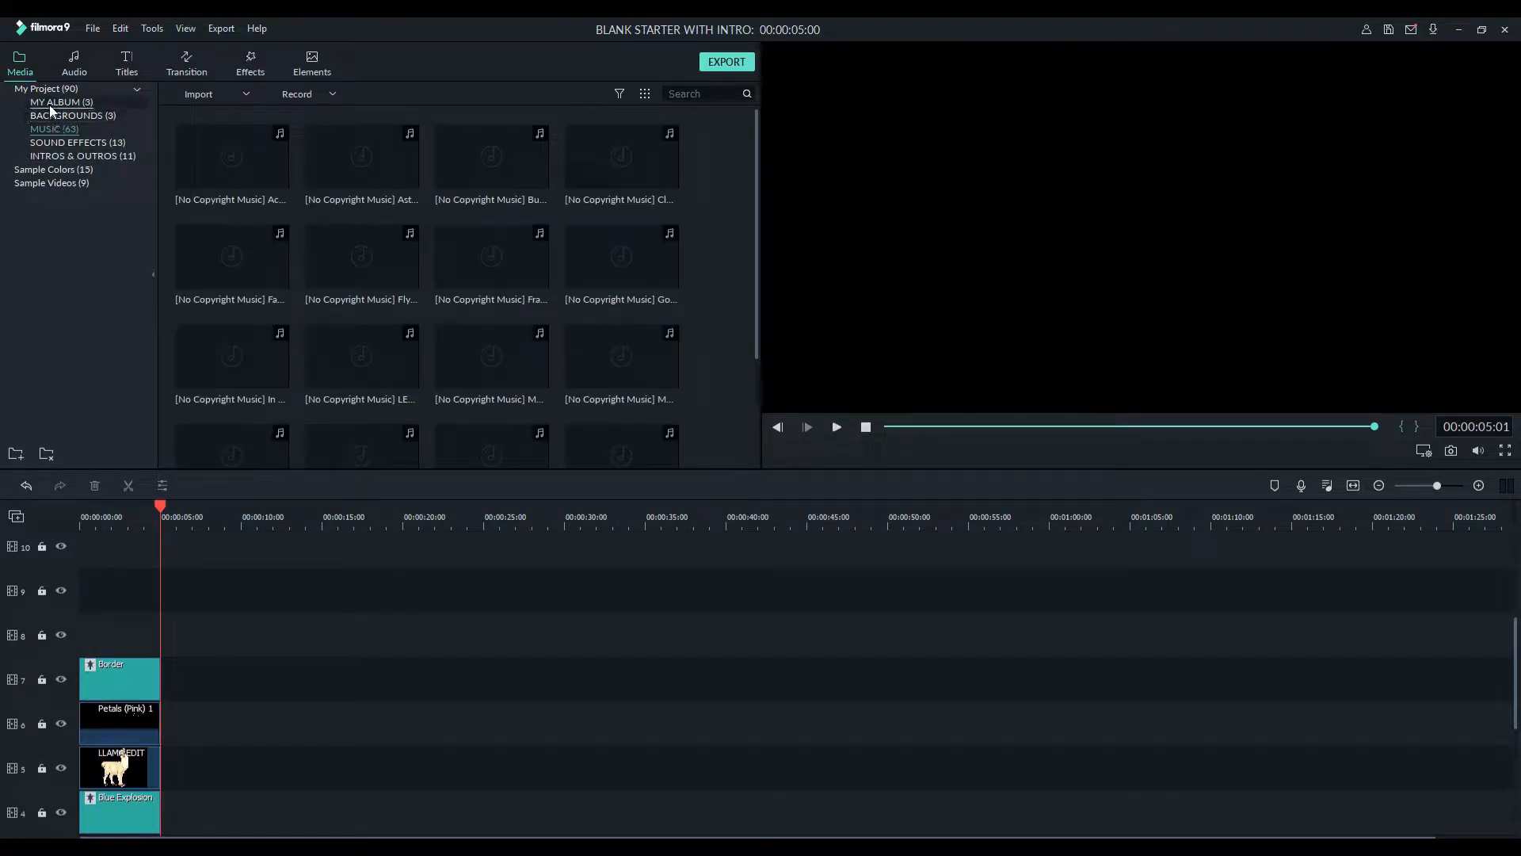
{"action": "left_click", "coordinate": [65, 144]}
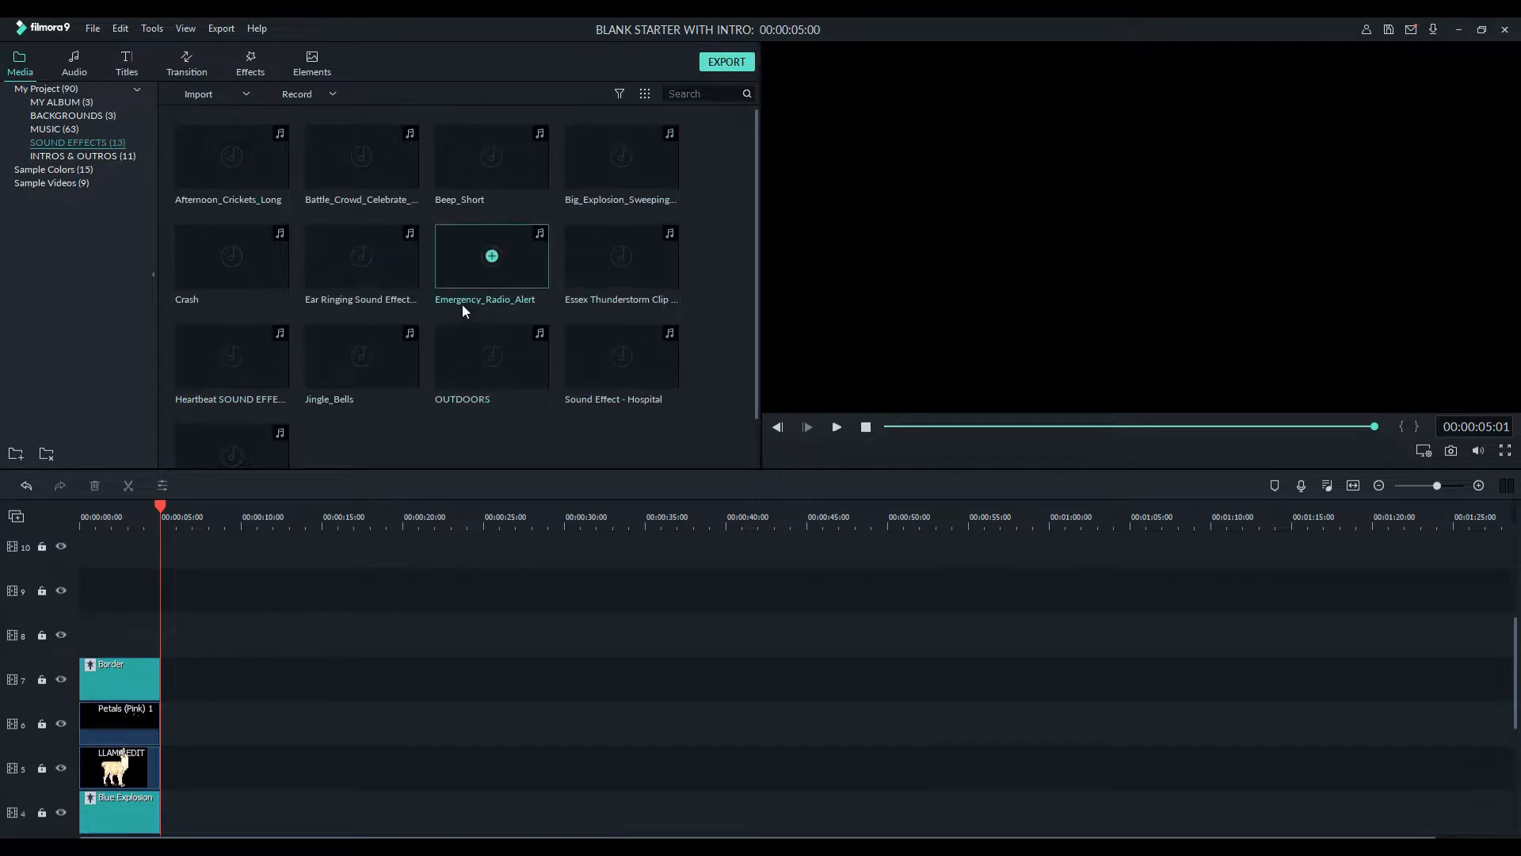
{"action": "left_click", "coordinate": [506, 236]}
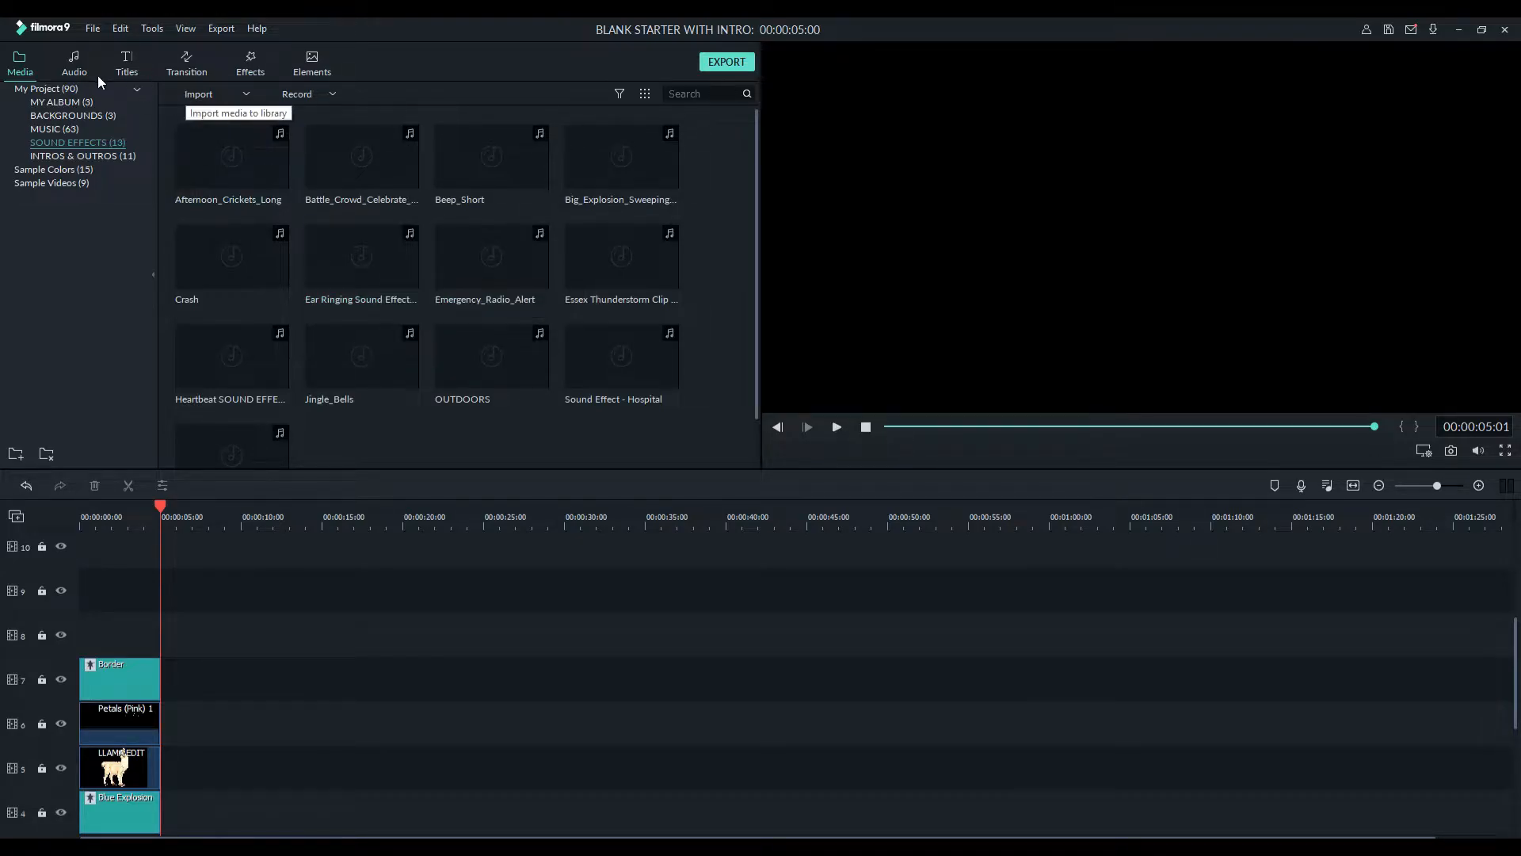
{"action": "left_click", "coordinate": [63, 129]}
{"action": "left_click", "coordinate": [102, 157]}
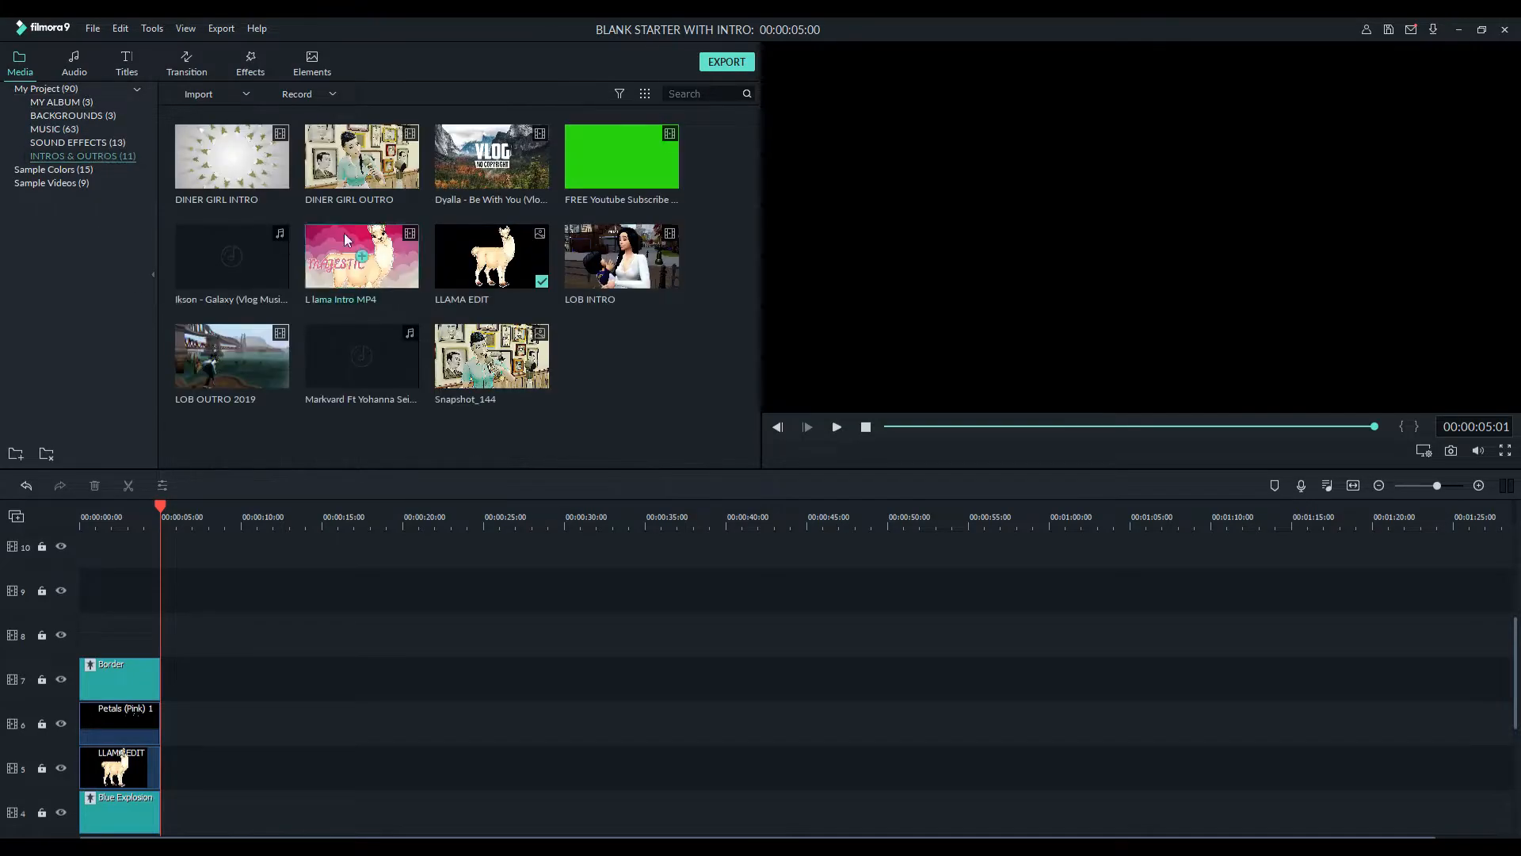
{"action": "left_click", "coordinate": [93, 29]}
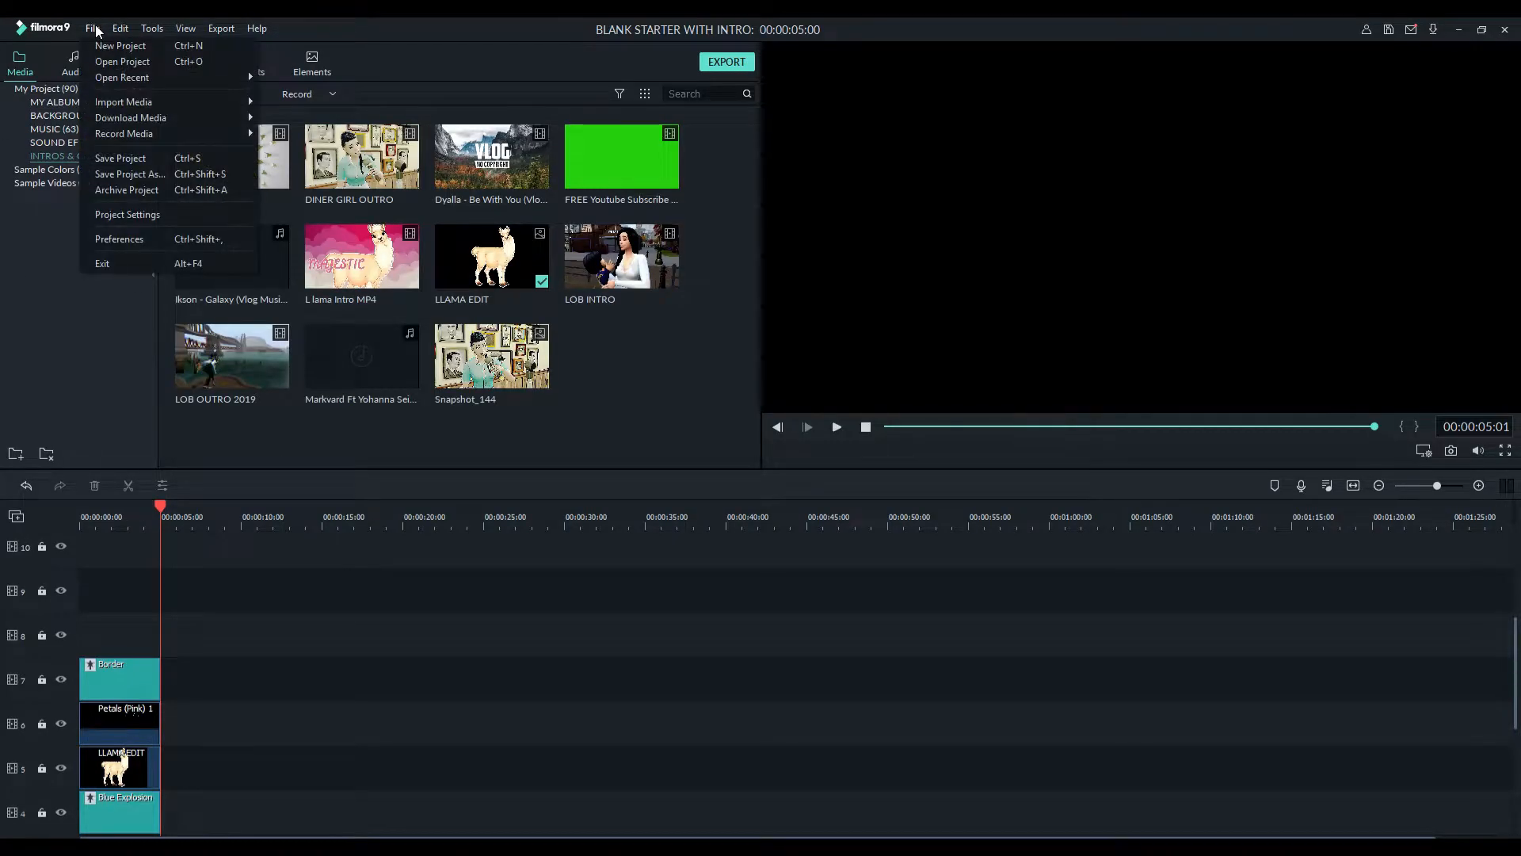
{"action": "left_click", "coordinate": [152, 176]}
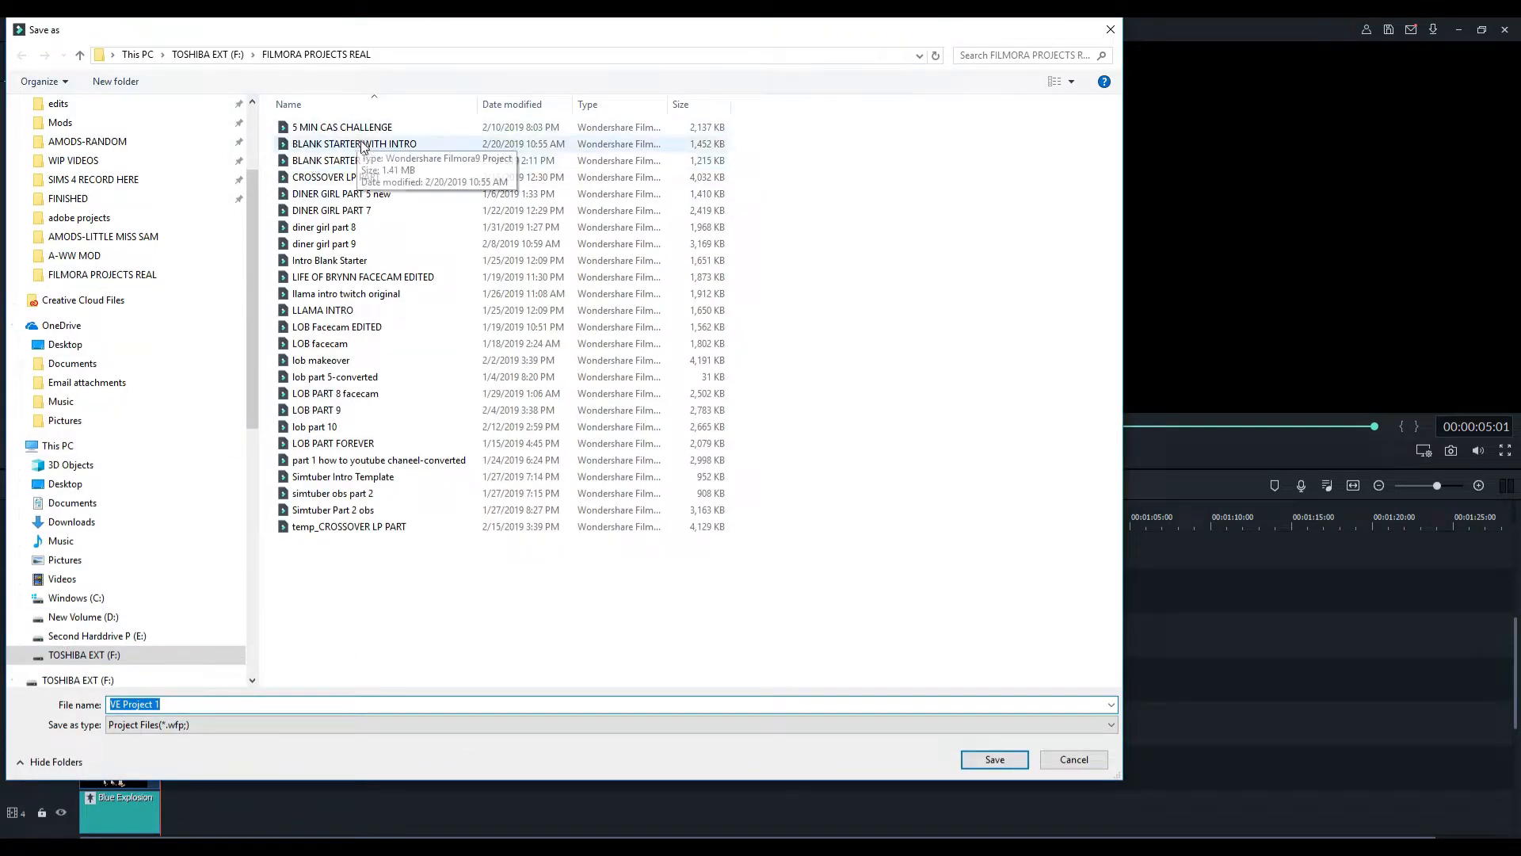
{"action": "left_click", "coordinate": [1117, 35]}
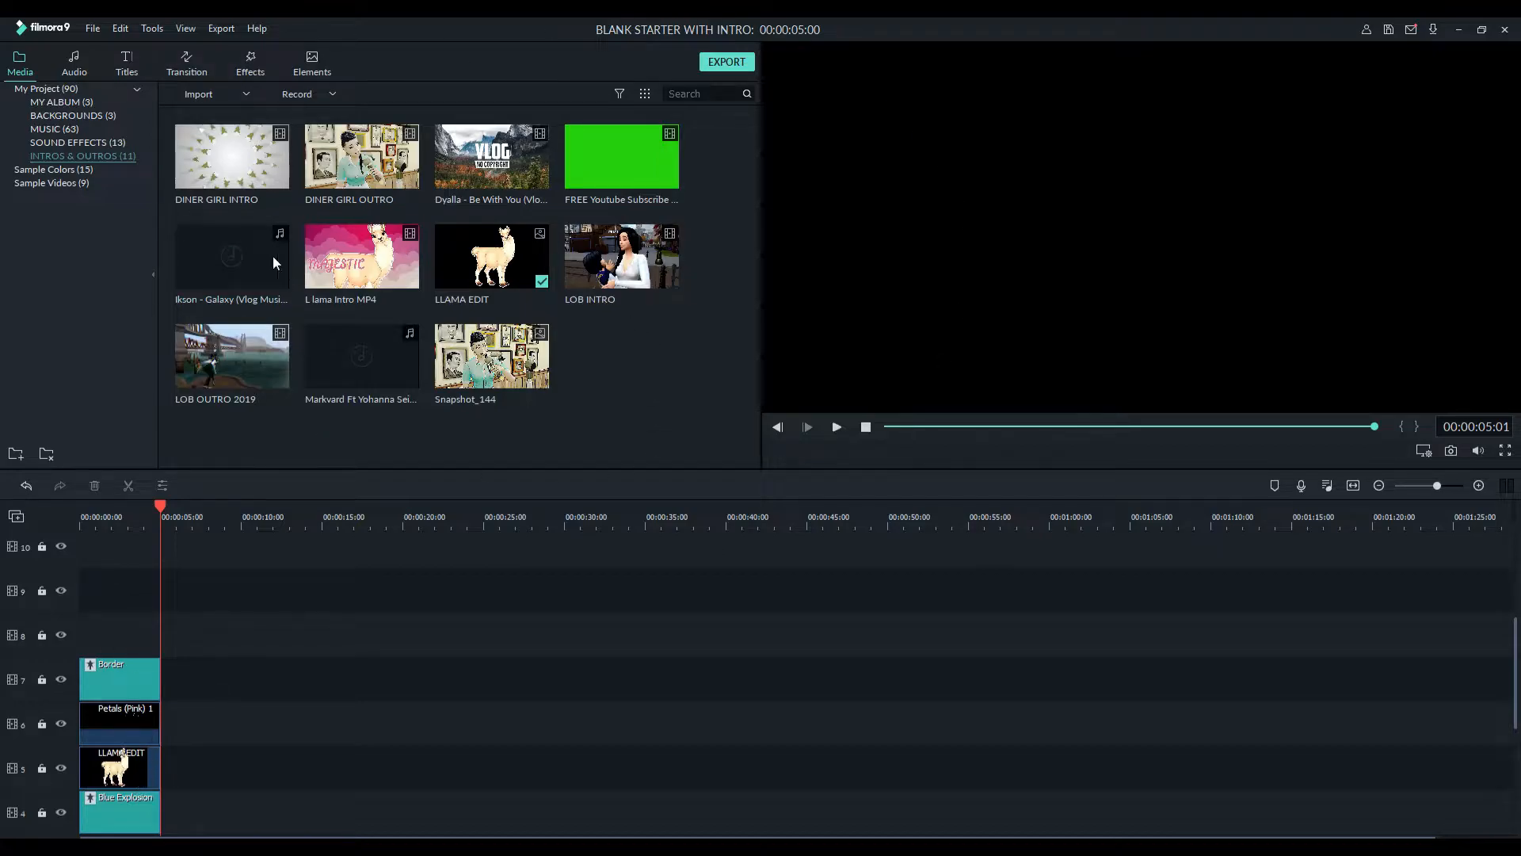
{"action": "left_click", "coordinate": [92, 29]}
{"action": "left_click", "coordinate": [93, 375]}
Save the starter project as a new project file named 10 Minute Build Challenge in the FILMORA PROJECTS REAL folder
{"action": "left_click", "coordinate": [95, 31]}
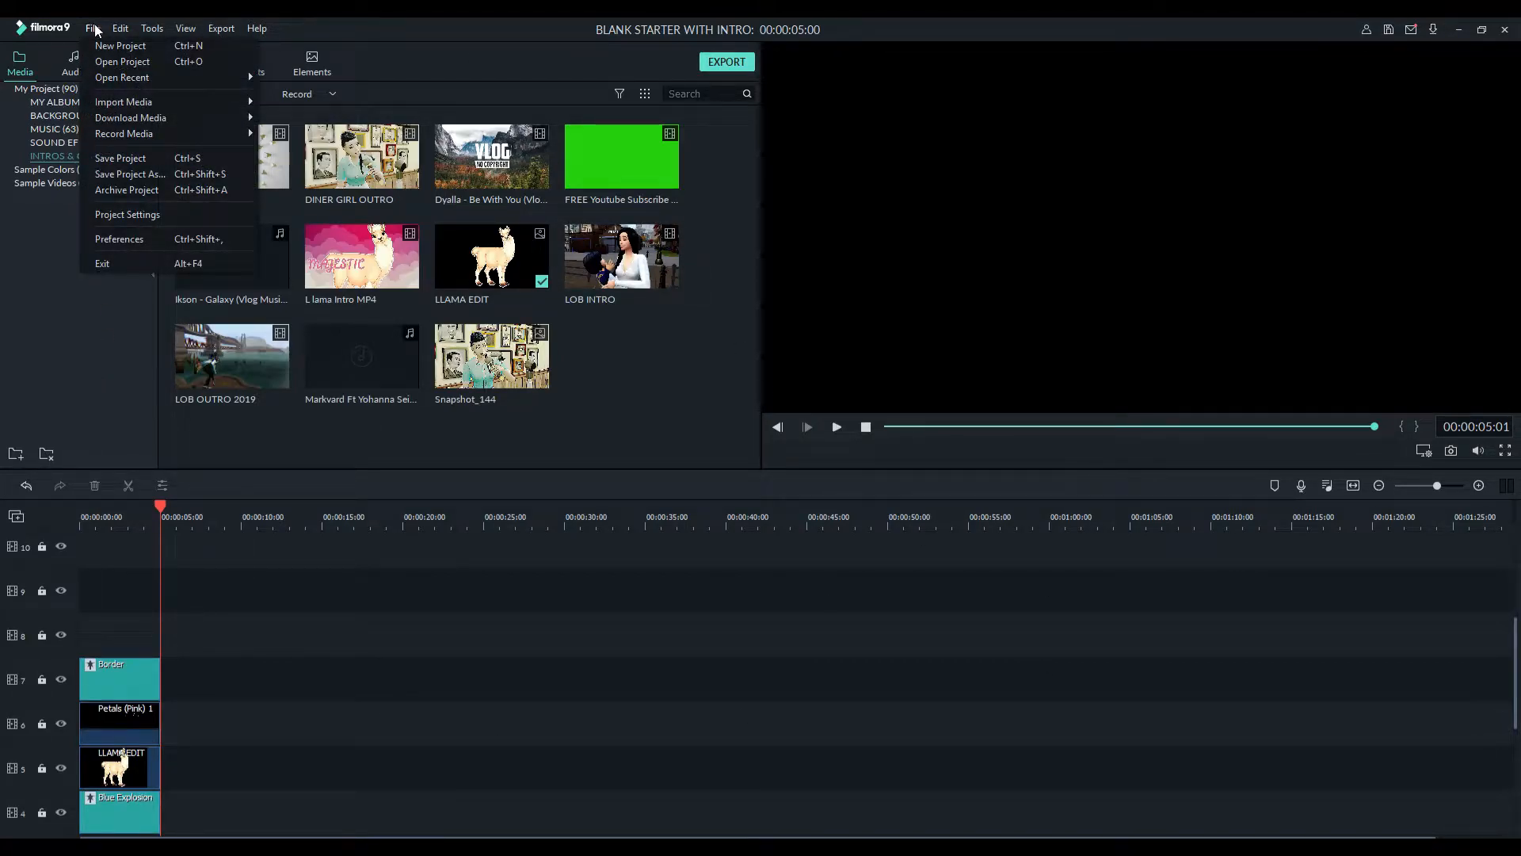
{"action": "left_click", "coordinate": [152, 177]}
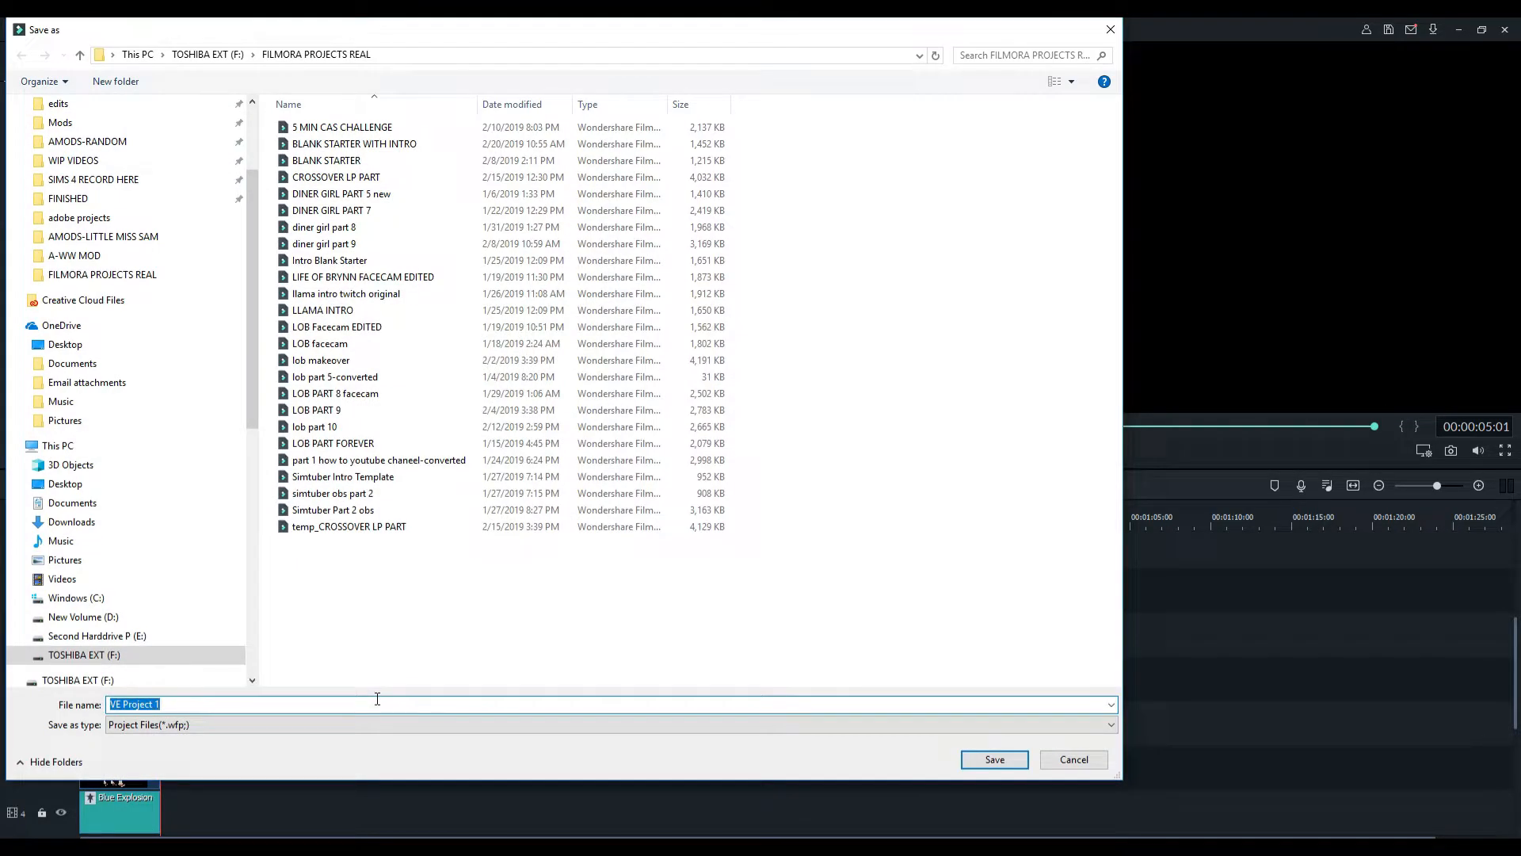
{"action": "type", "text": "10 Minute Build Challenge"}
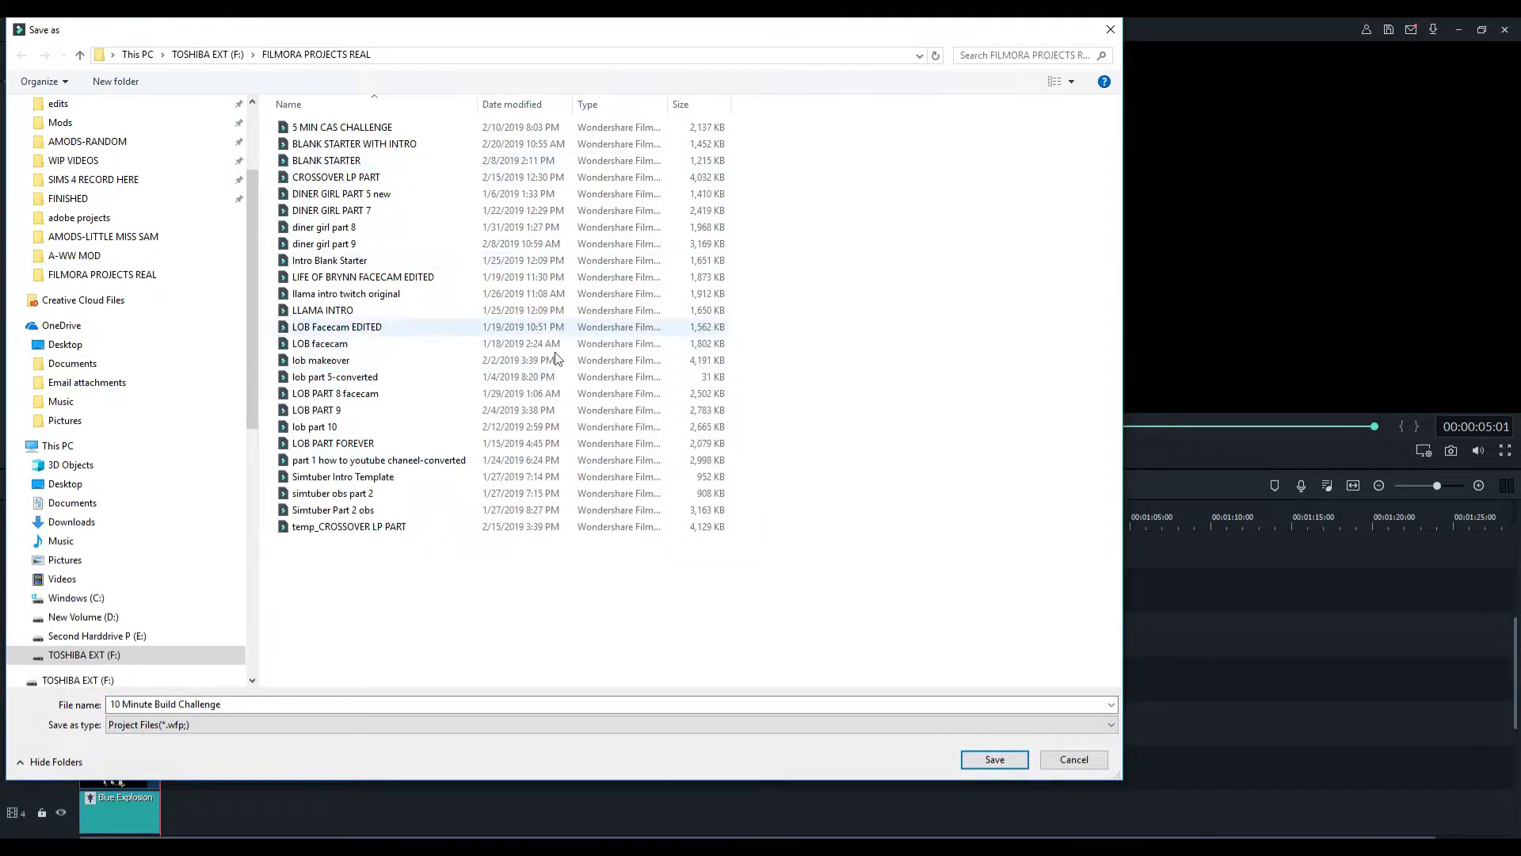
{"action": "left_click", "coordinate": [1003, 760]}
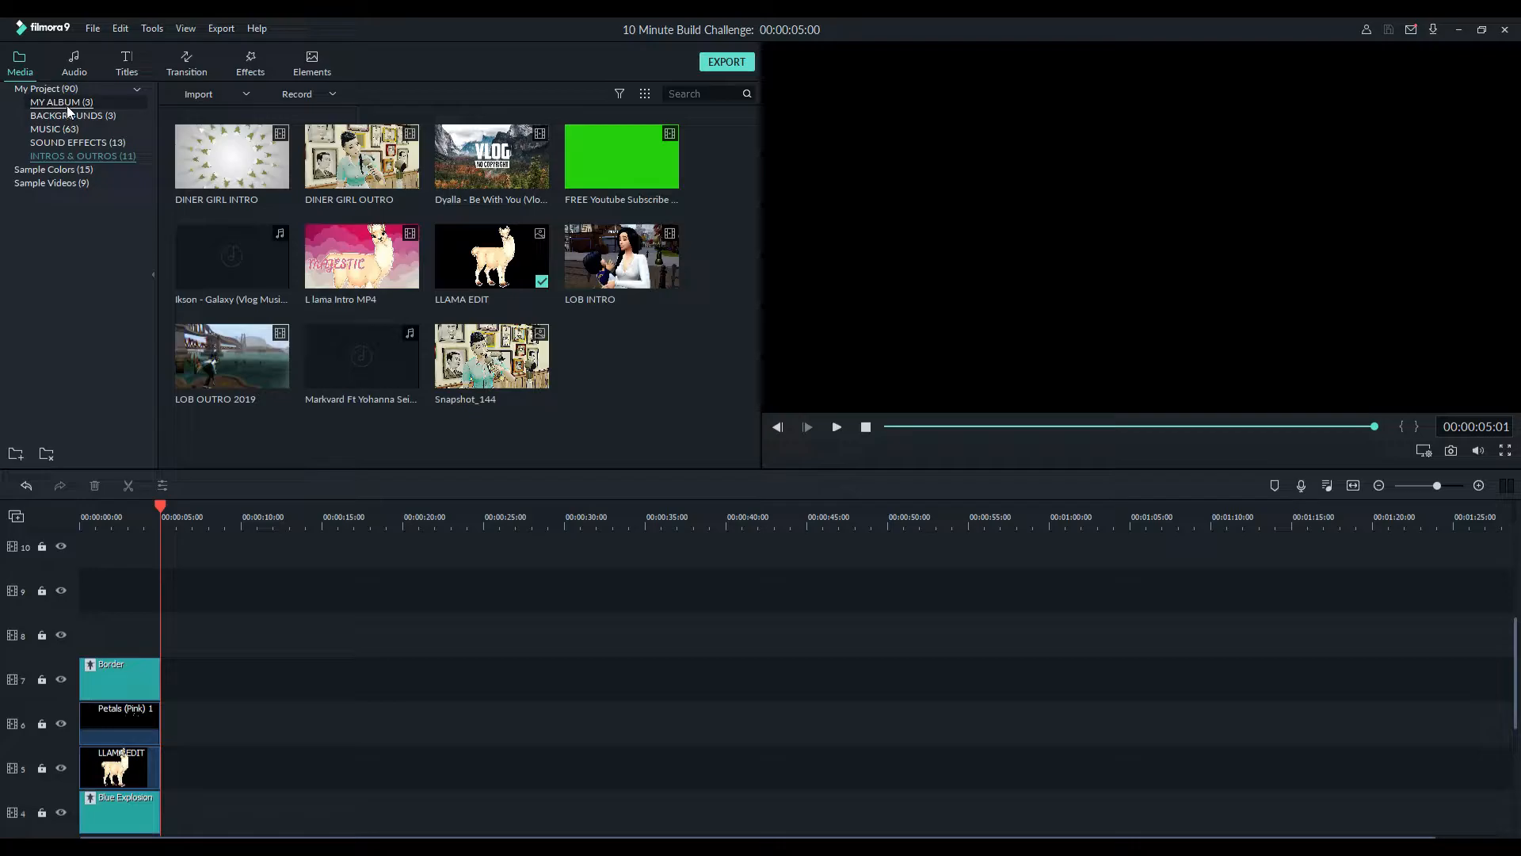
Look over the audio library and preview the Action Pack Lowerthird 2, Abstraction Pack Title 1 and blue Abstraction Pack opener titles
{"action": "left_click", "coordinate": [77, 70]}
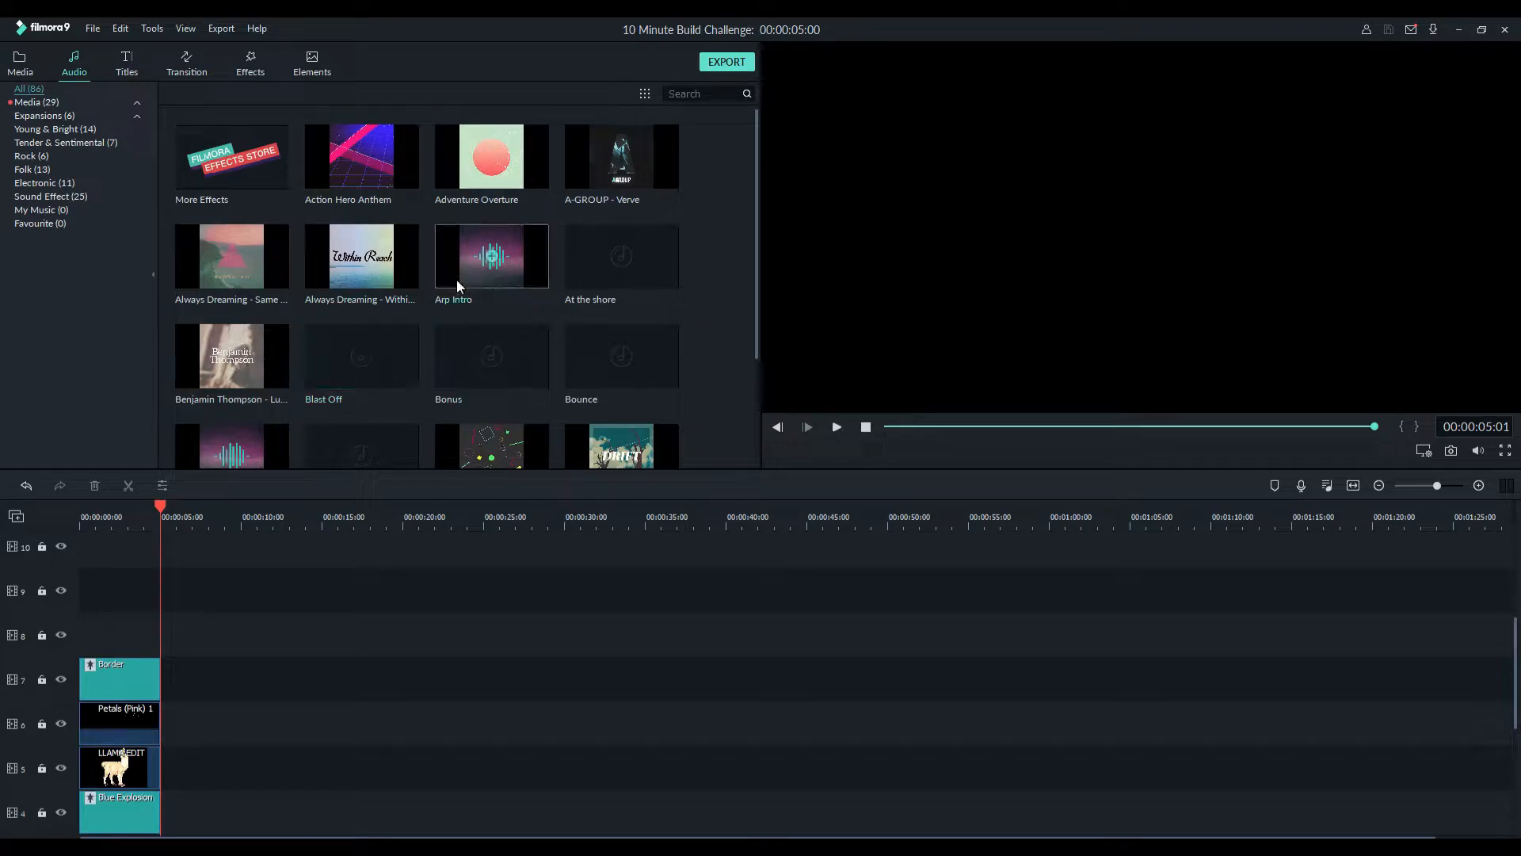
{"action": "left_click", "coordinate": [497, 287]}
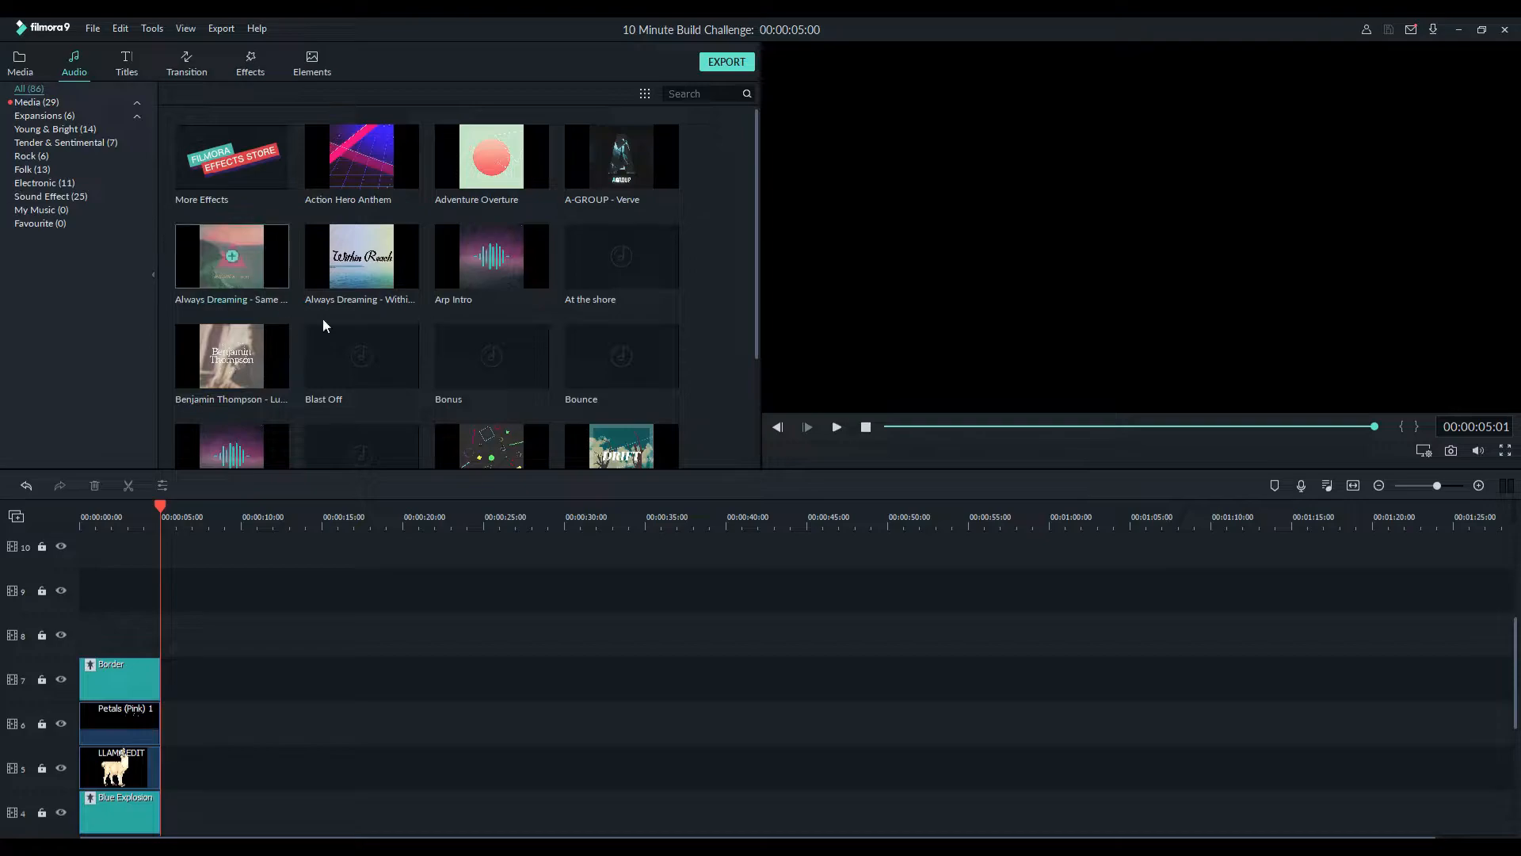
{"action": "left_click", "coordinate": [130, 65]}
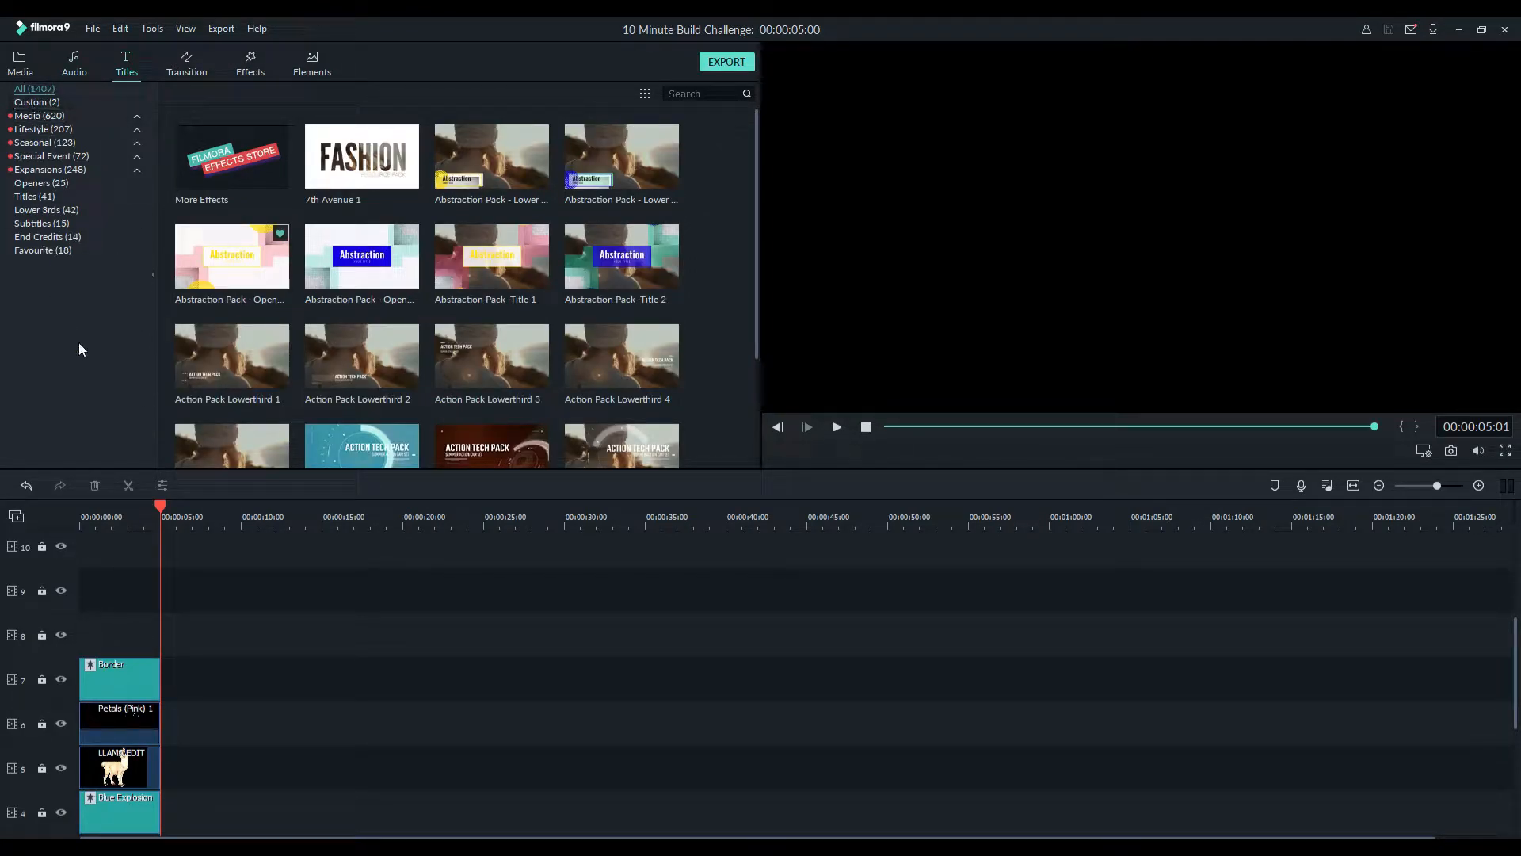
{"action": "left_click", "coordinate": [384, 363]}
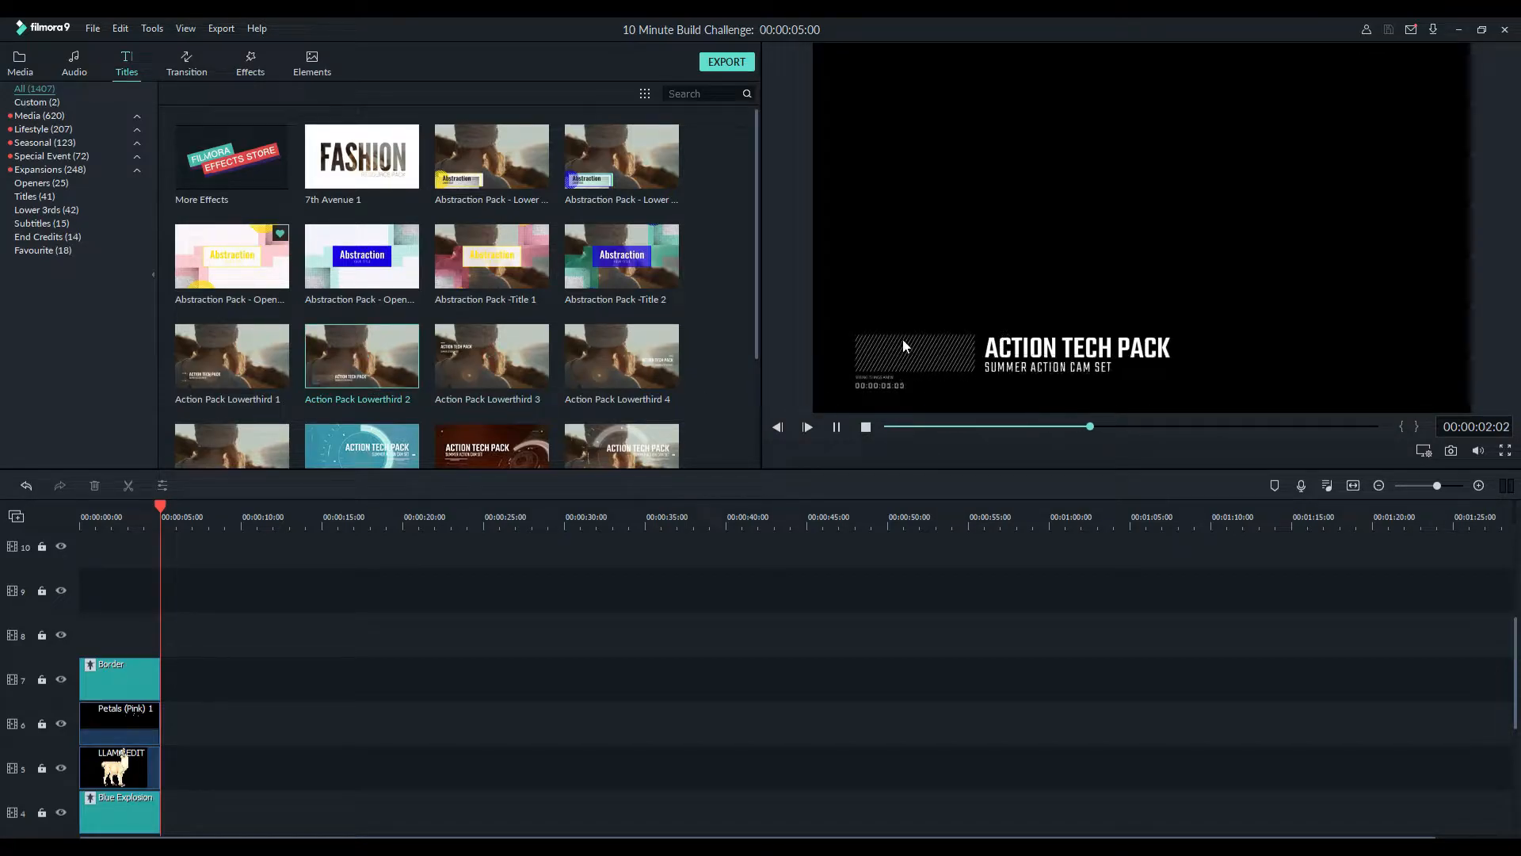
{"action": "left_click", "coordinate": [530, 264]}
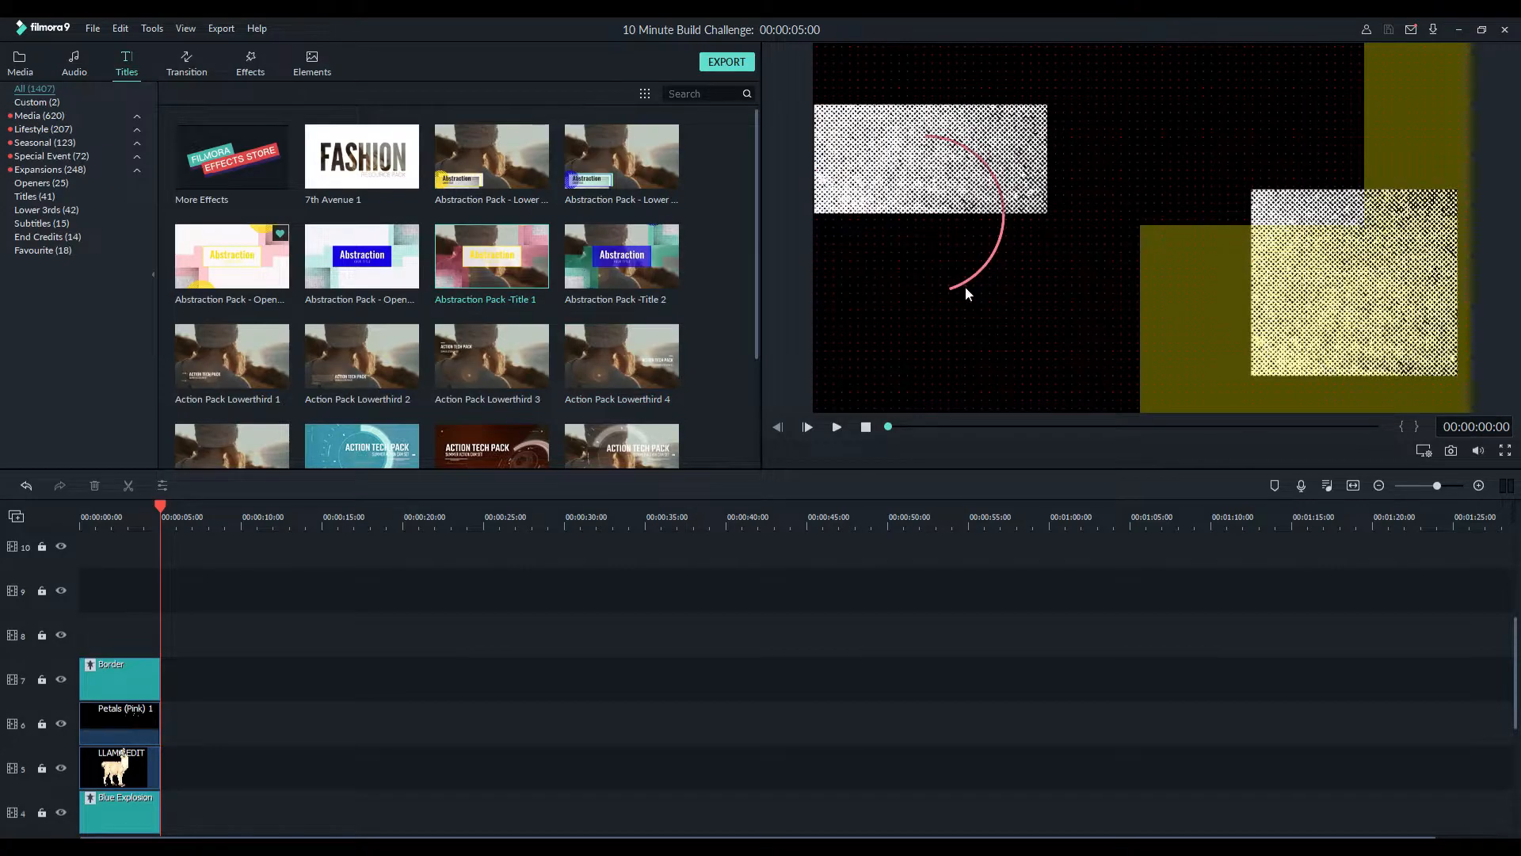
{"action": "left_click", "coordinate": [379, 276]}
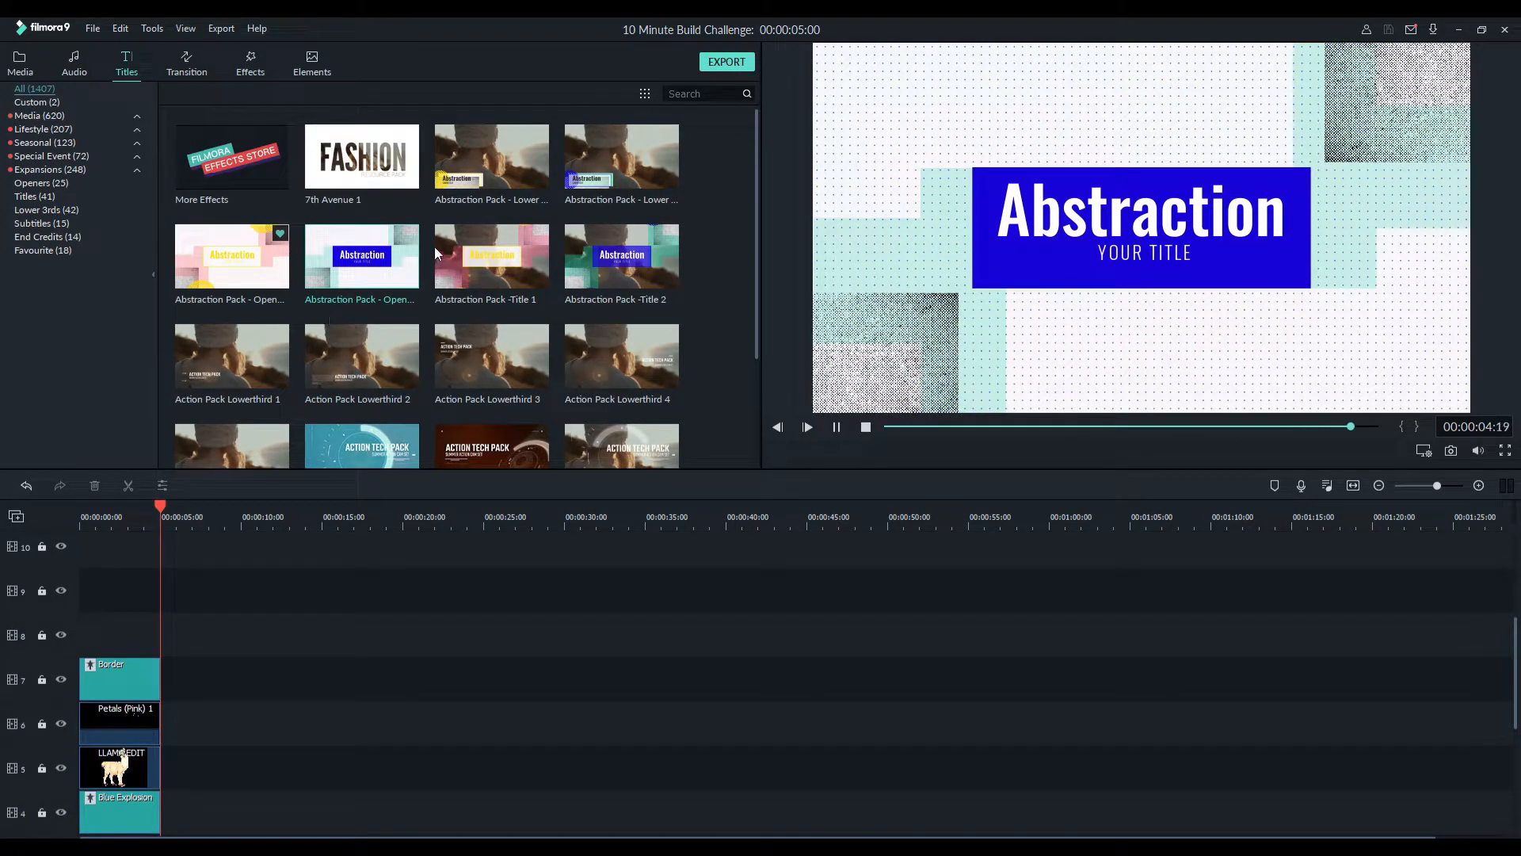
{"action": "scroll", "coordinate": [377, 242], "scroll_direction": "down", "scroll_amount": 10}
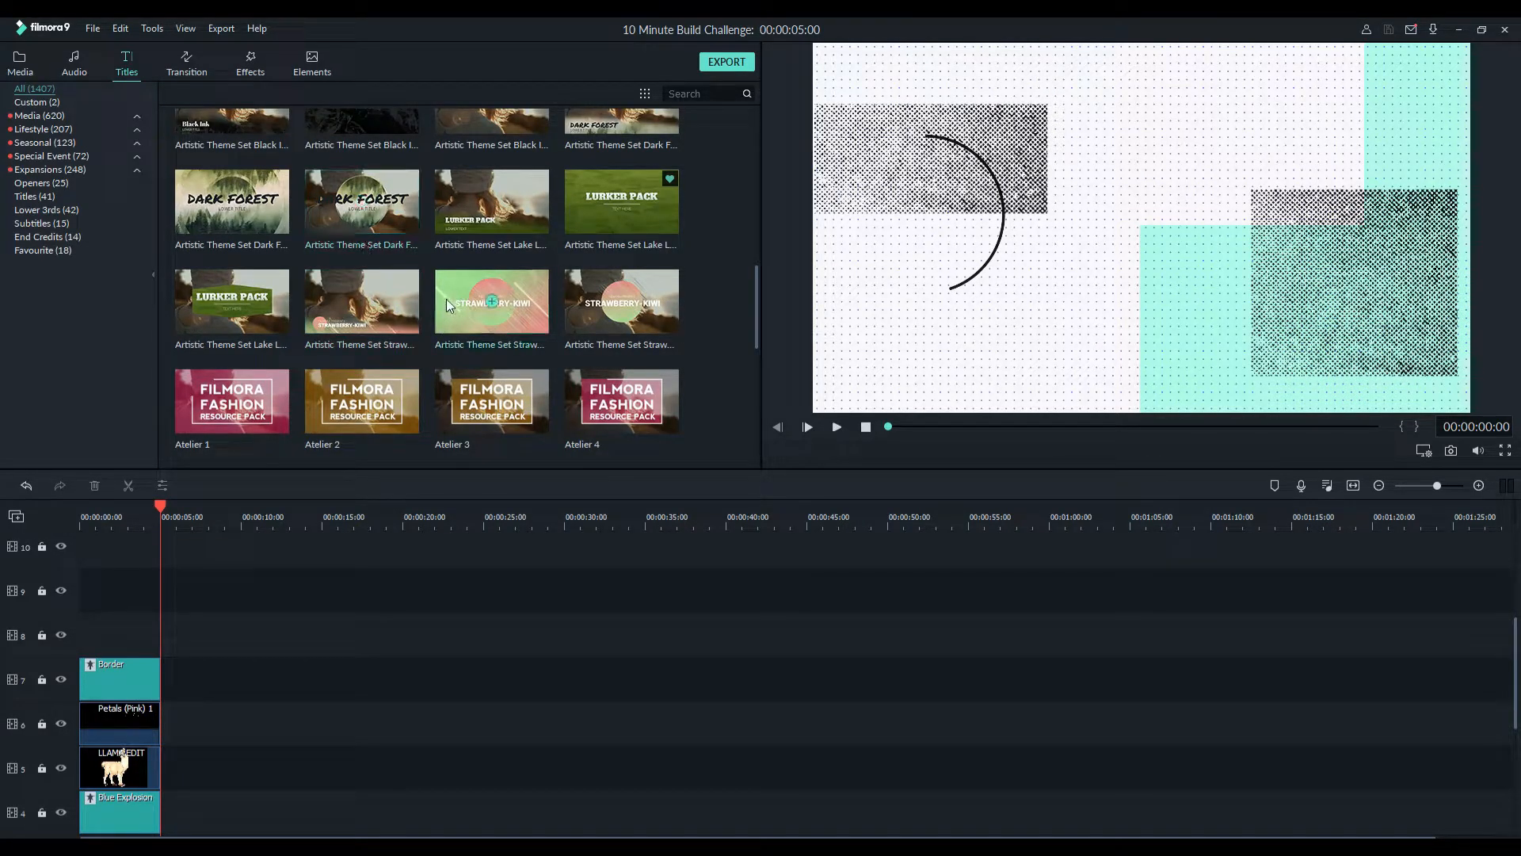
{"action": "scroll", "coordinate": [464, 297], "scroll_direction": "down", "scroll_amount": 5}
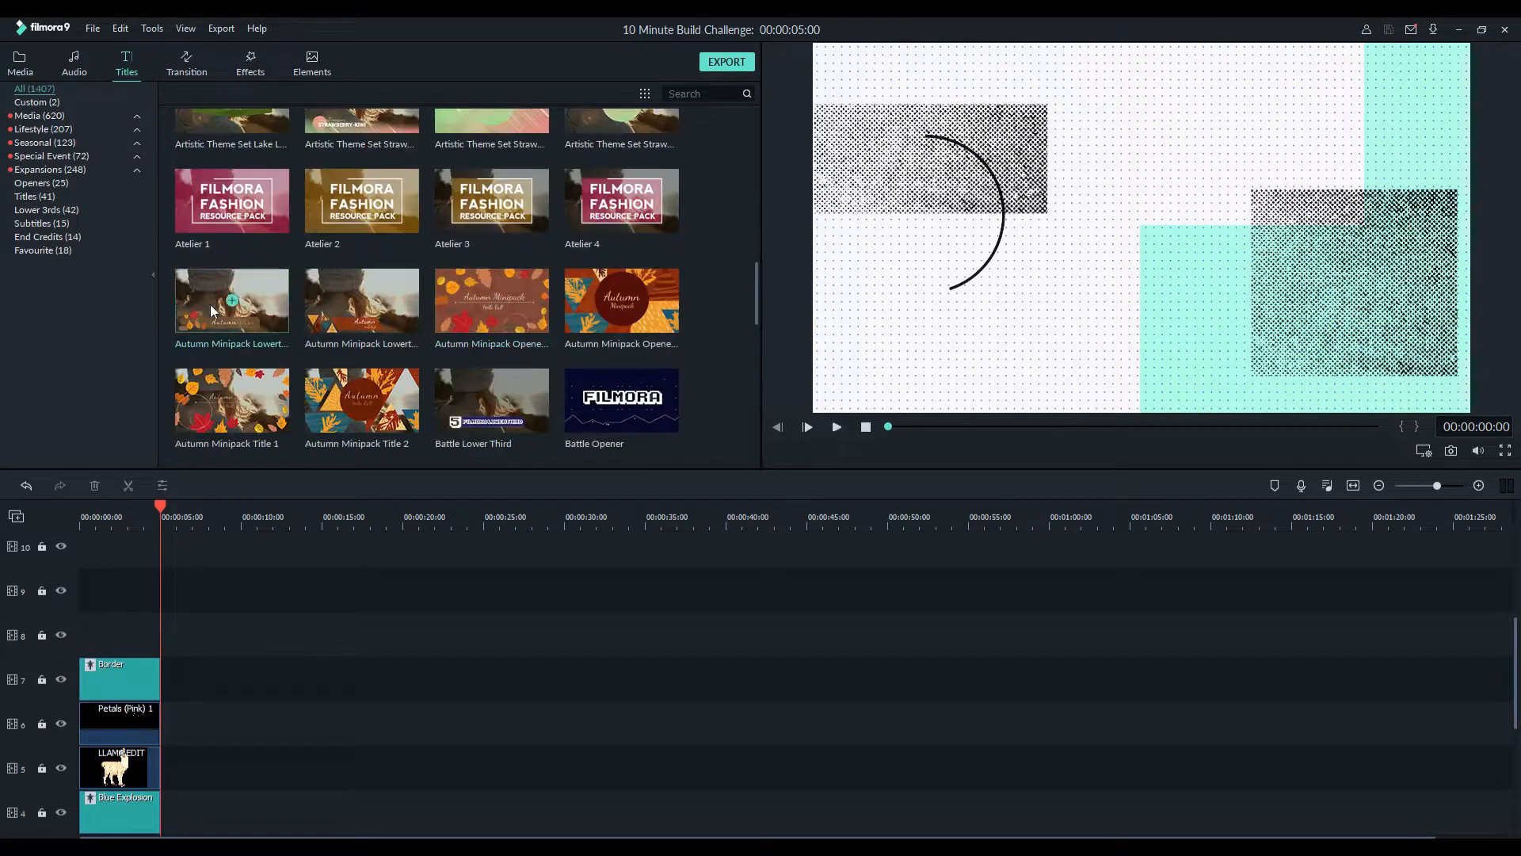
{"action": "scroll", "coordinate": [278, 333], "scroll_direction": "down", "scroll_amount": 4}
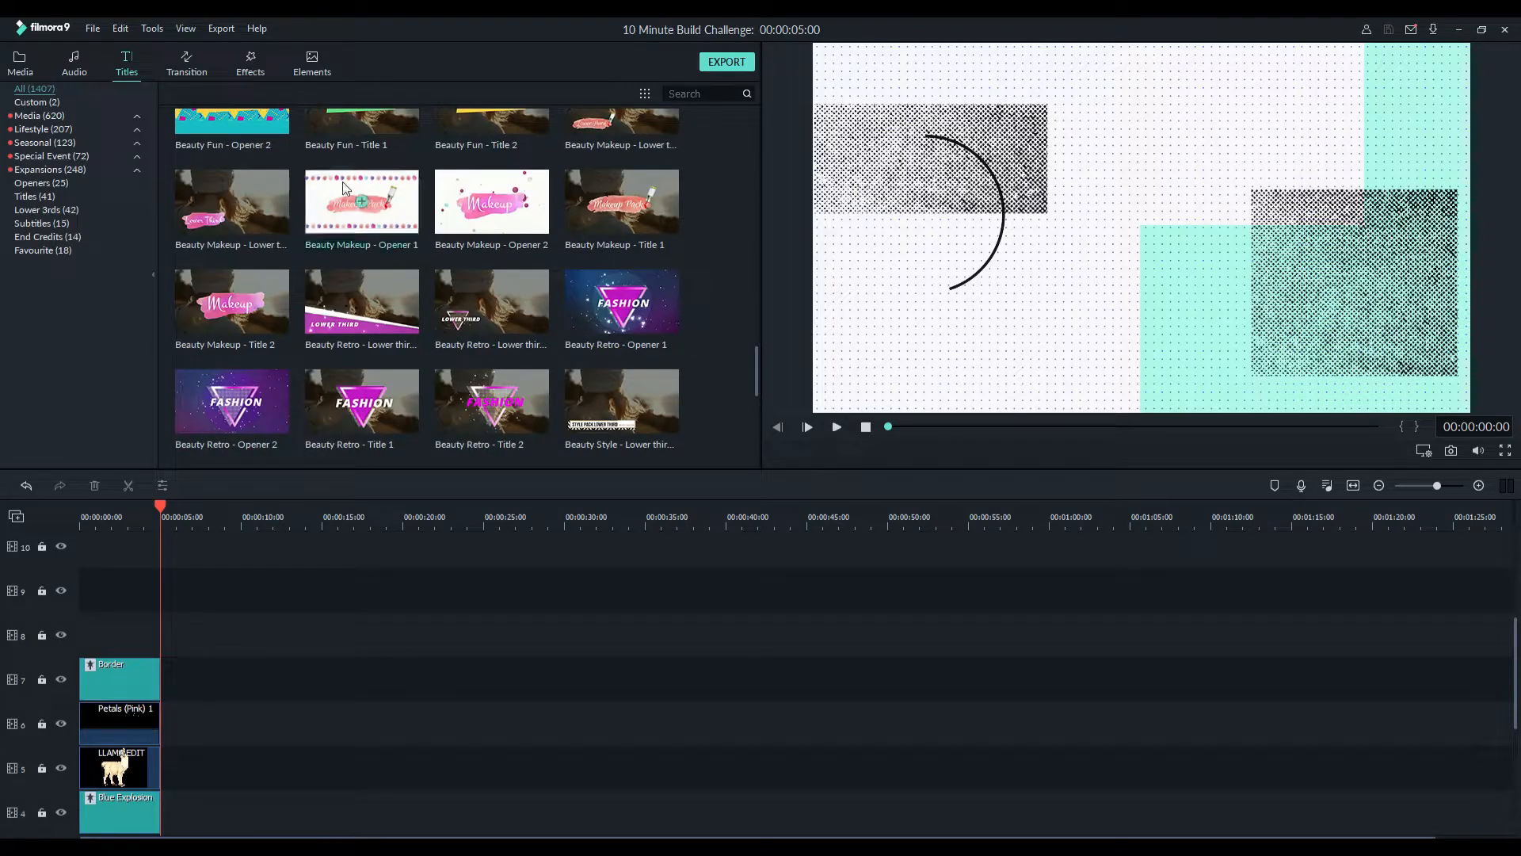
Look through the popular effect packs and free goods in the Filmora Effects Store, and close the store
{"action": "left_click", "coordinate": [1435, 39]}
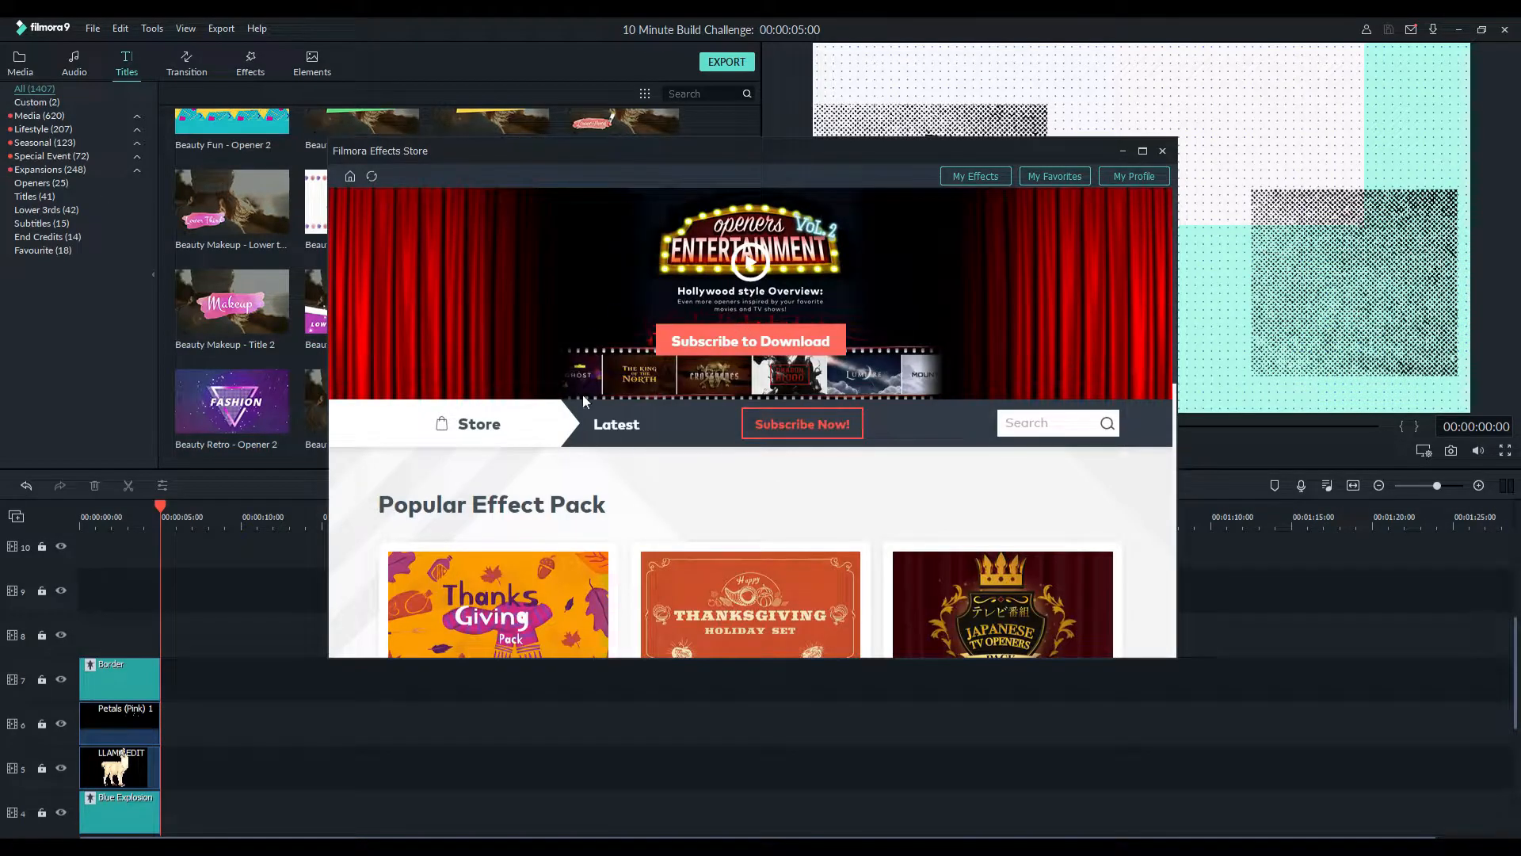
{"action": "scroll", "coordinate": [1045, 406], "scroll_direction": "down", "scroll_amount": 1}
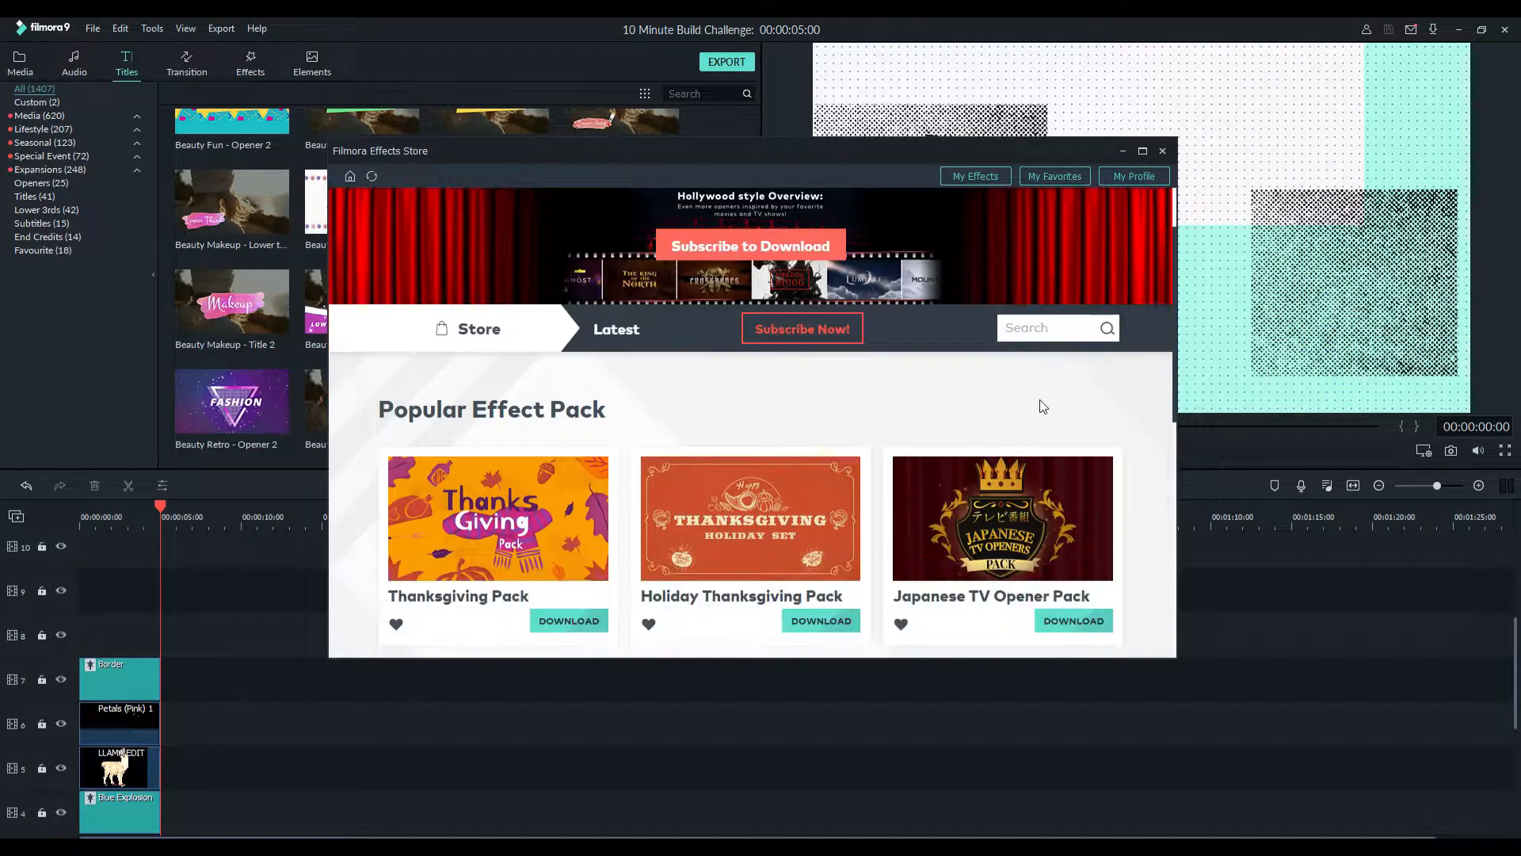
{"action": "scroll", "coordinate": [1044, 407], "scroll_direction": "down", "scroll_amount": 7}
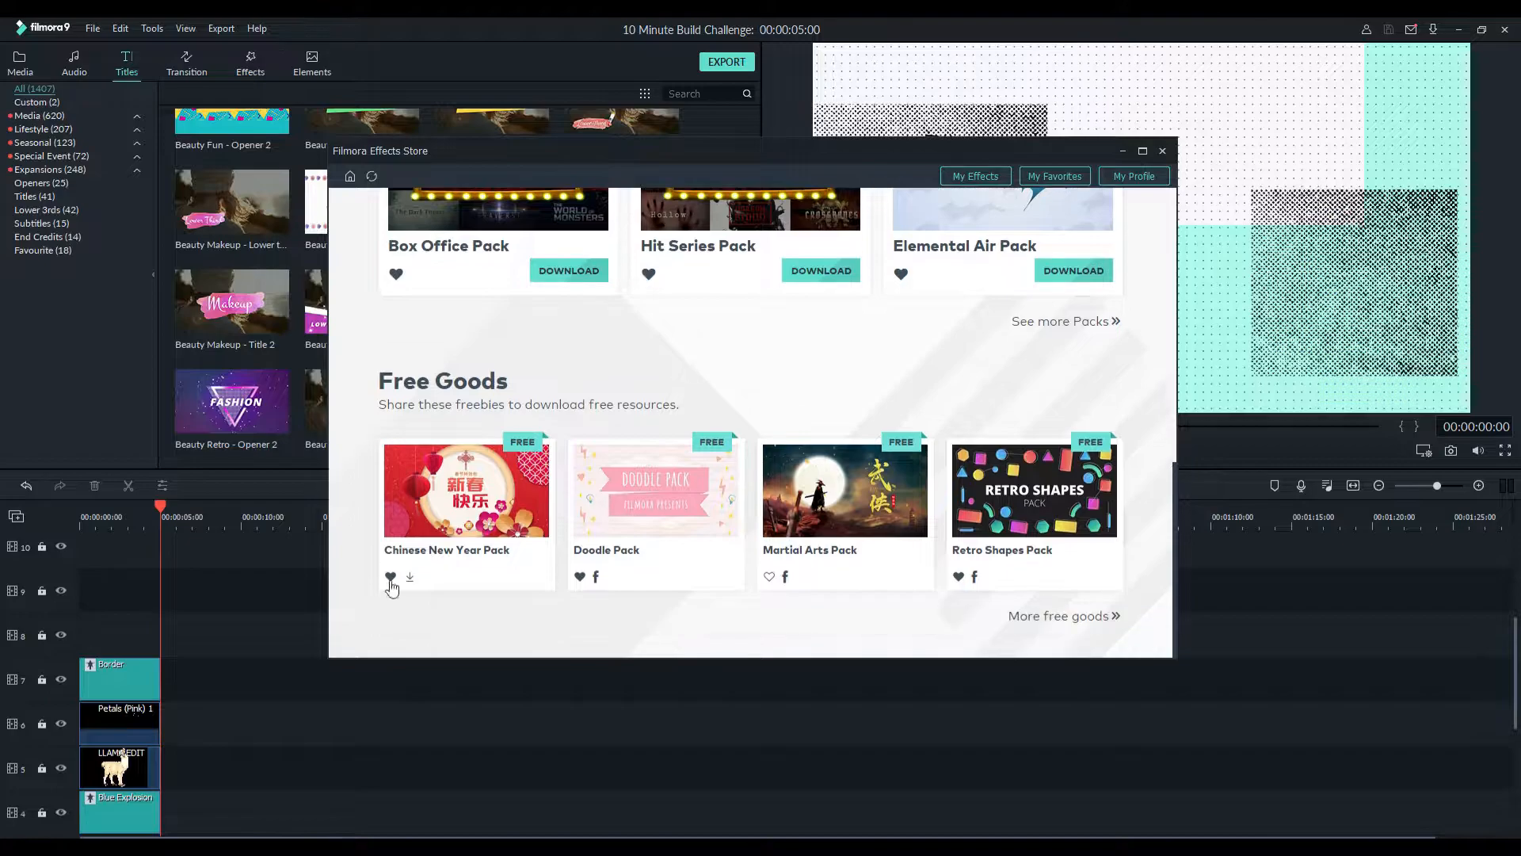
{"action": "left_click", "coordinate": [1162, 152]}
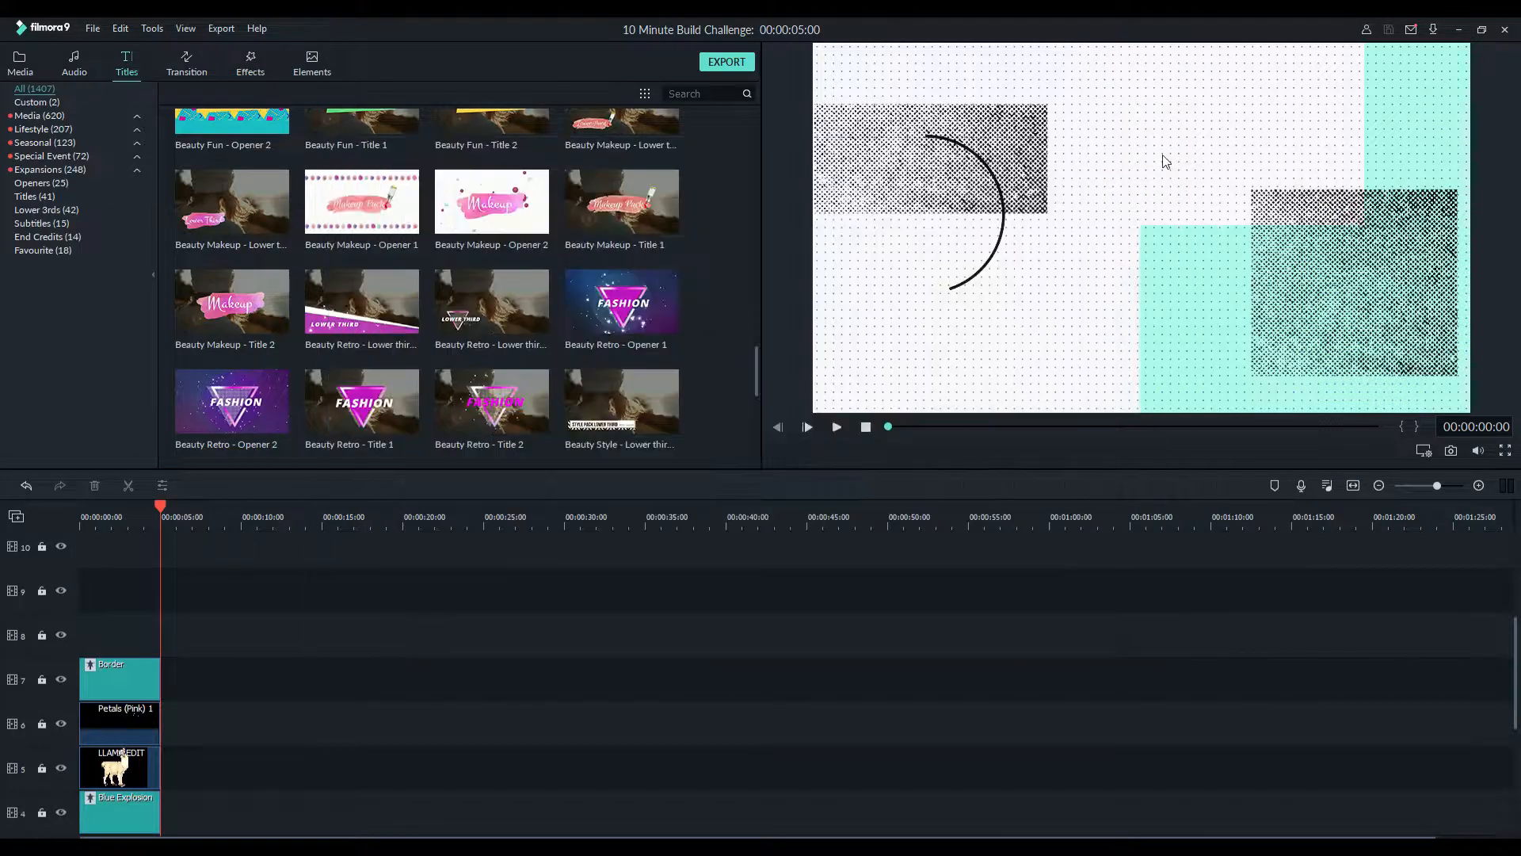
Browse further through the title templates and preview the Chalkboard Pack subscribe title
{"action": "scroll", "coordinate": [530, 343], "scroll_direction": "down", "scroll_amount": 6}
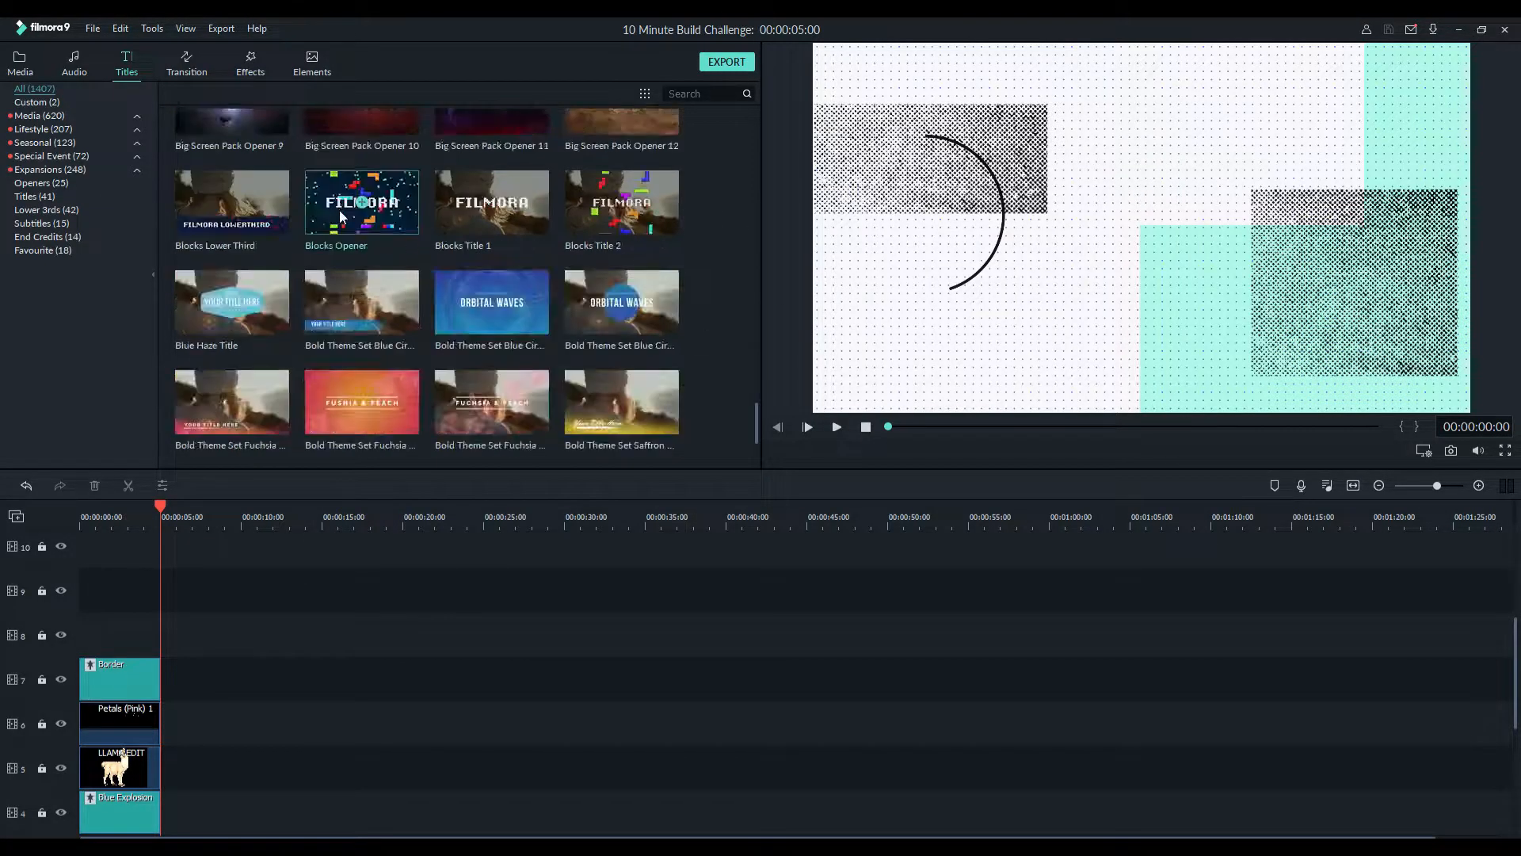
{"action": "scroll", "coordinate": [353, 254], "scroll_direction": "down", "scroll_amount": 5}
{"action": "scroll", "coordinate": [406, 321], "scroll_direction": "up", "scroll_amount": 2}
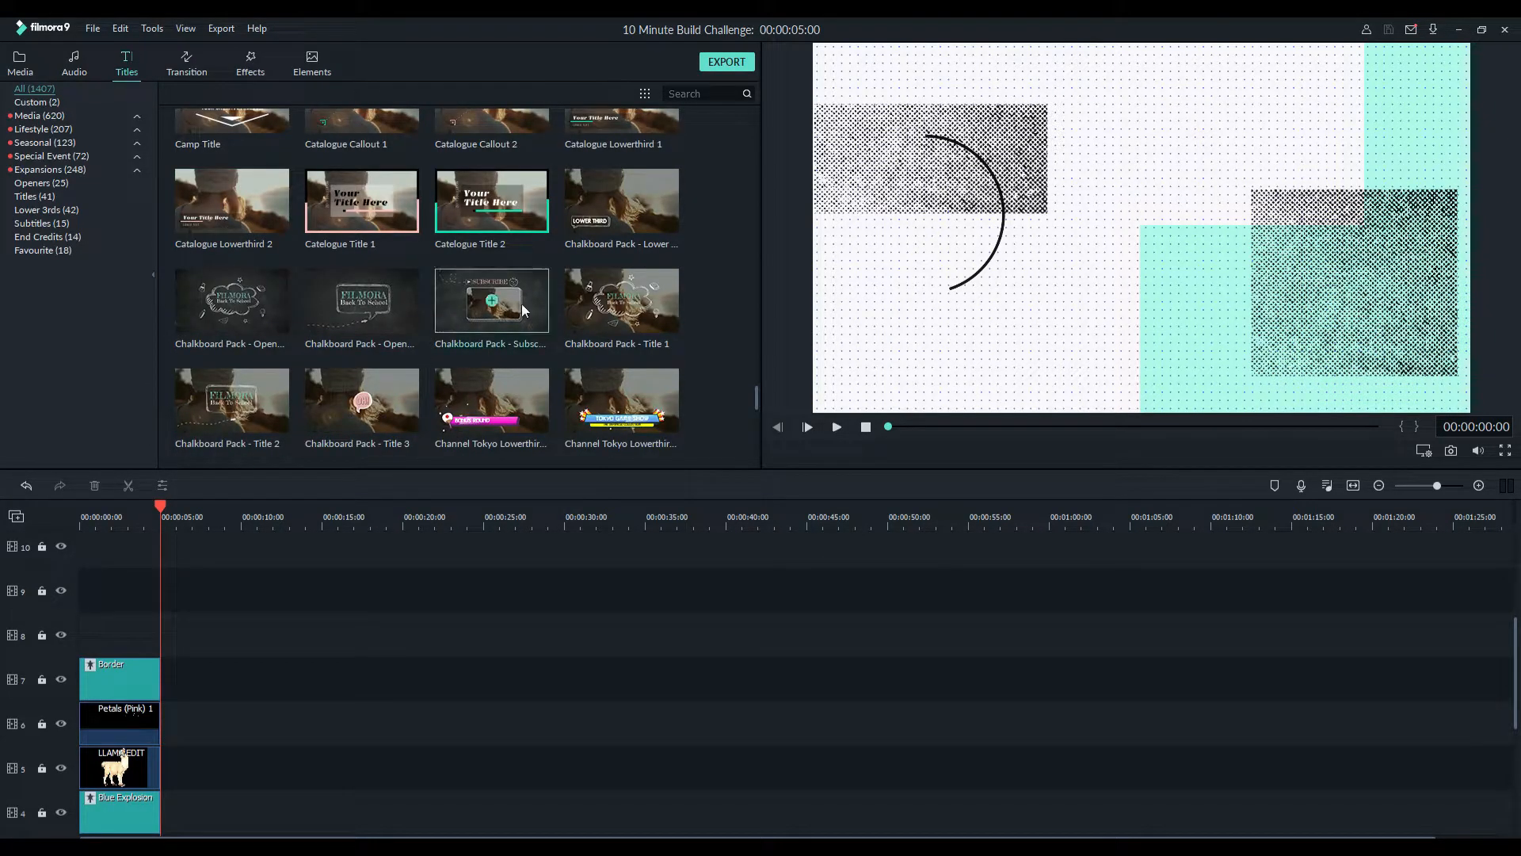
{"action": "left_click", "coordinate": [515, 323]}
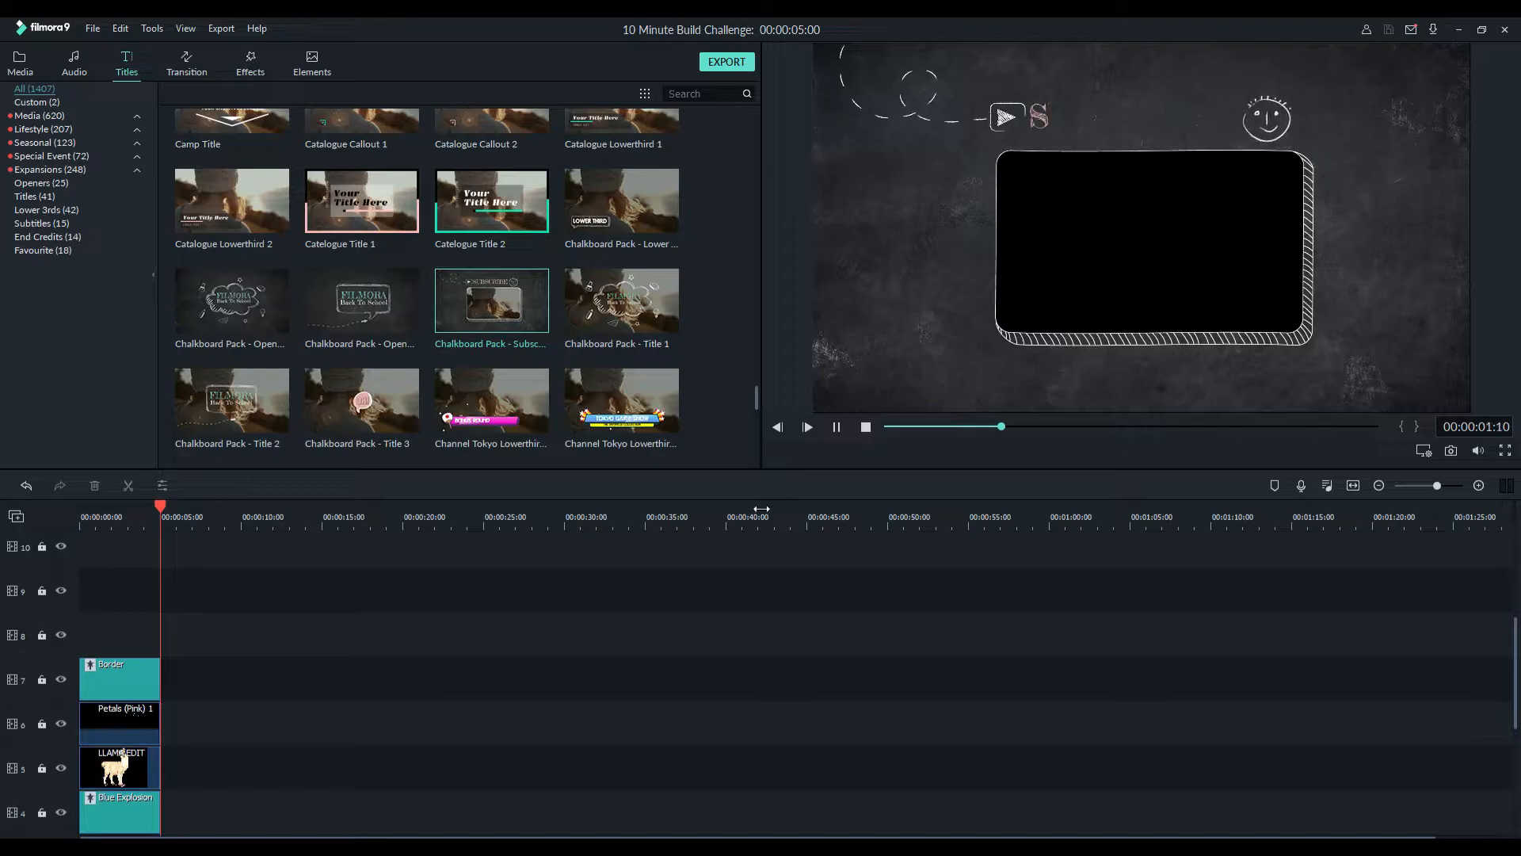
Clear the "pet" search in the transitions library, browse all transitions and preview Edge Out 2
{"action": "left_click", "coordinate": [186, 62]}
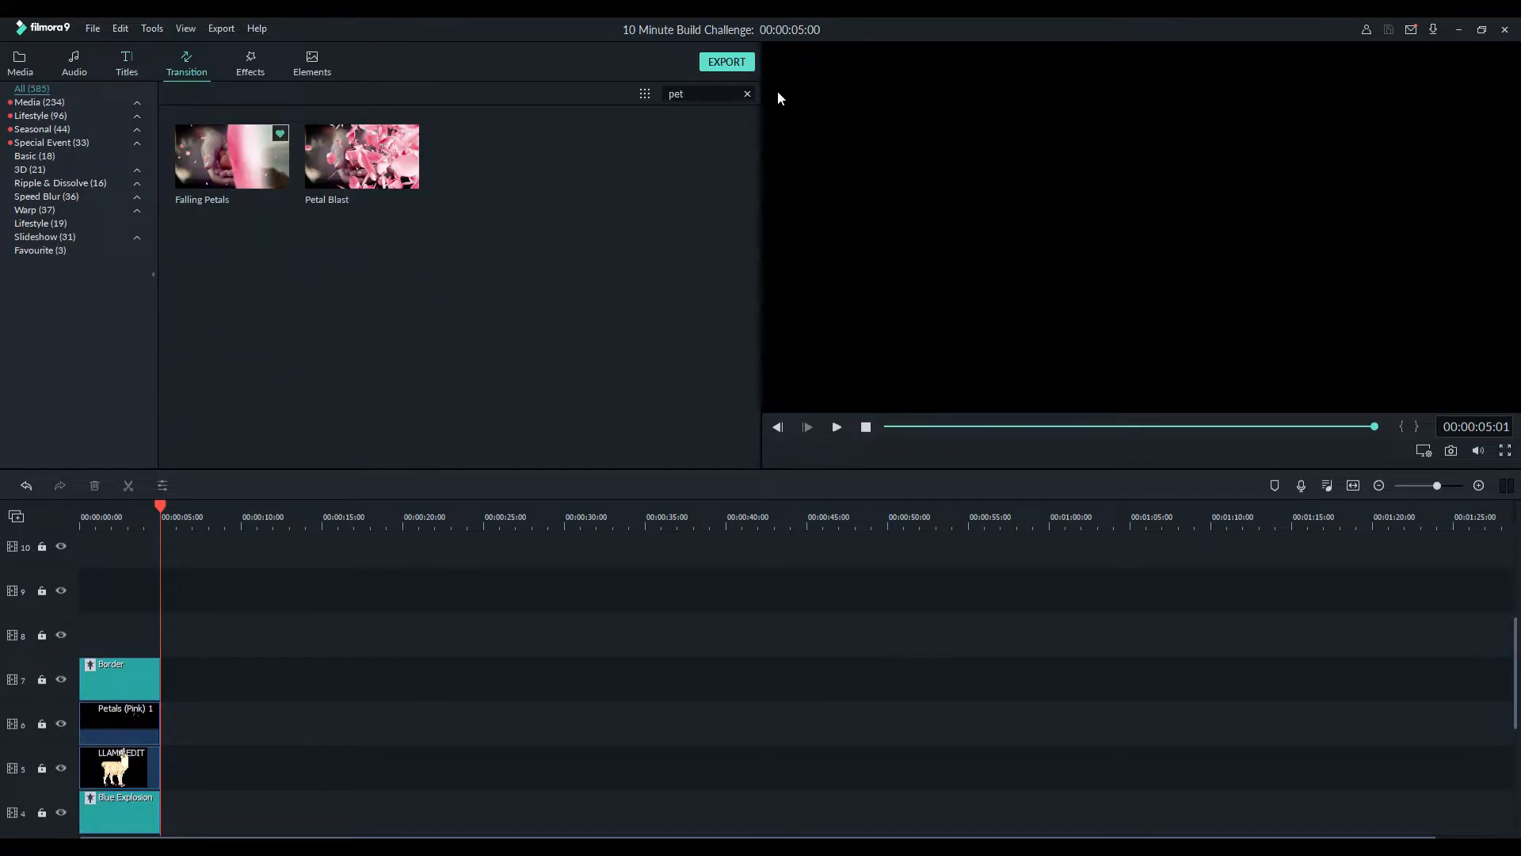
{"action": "left_click", "coordinate": [747, 94]}
{"action": "scroll", "coordinate": [571, 254], "scroll_direction": "down", "scroll_amount": 5}
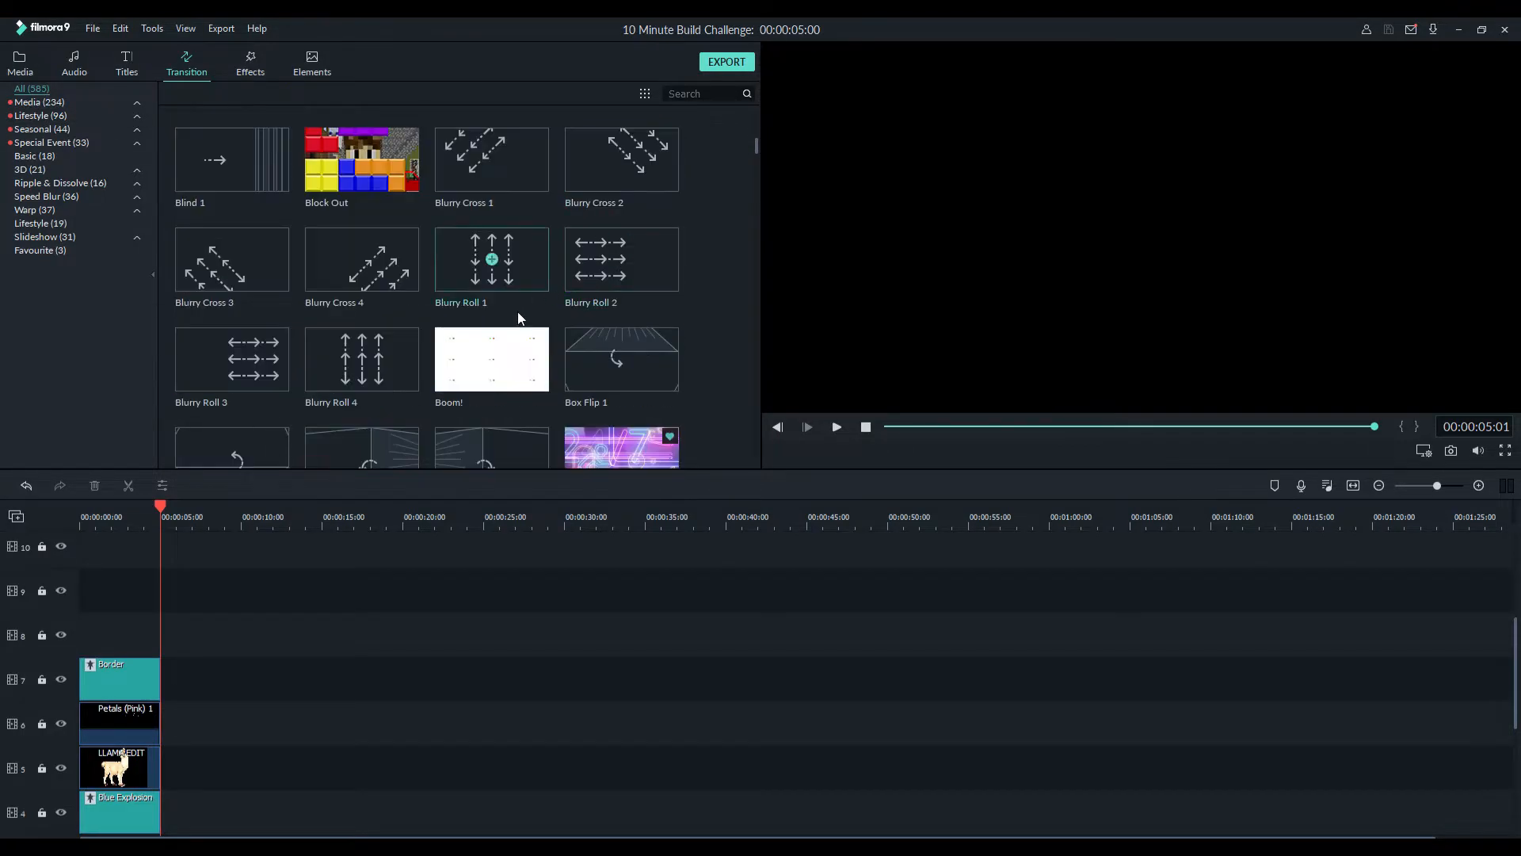
{"action": "scroll", "coordinate": [530, 307], "scroll_direction": "down", "scroll_amount": 5}
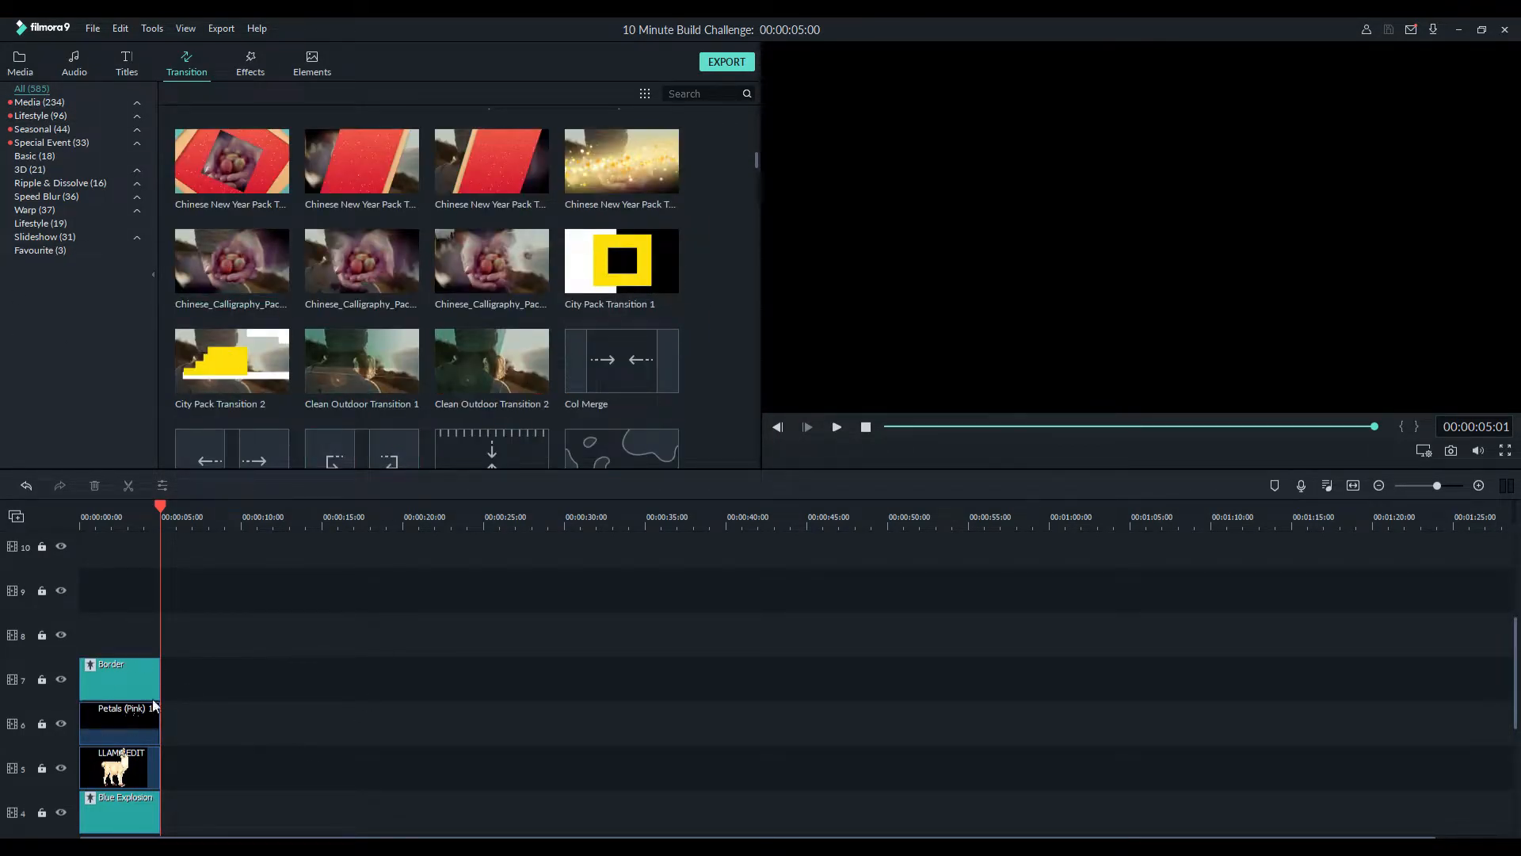
{"action": "scroll", "coordinate": [540, 173], "scroll_direction": "down", "scroll_amount": 6}
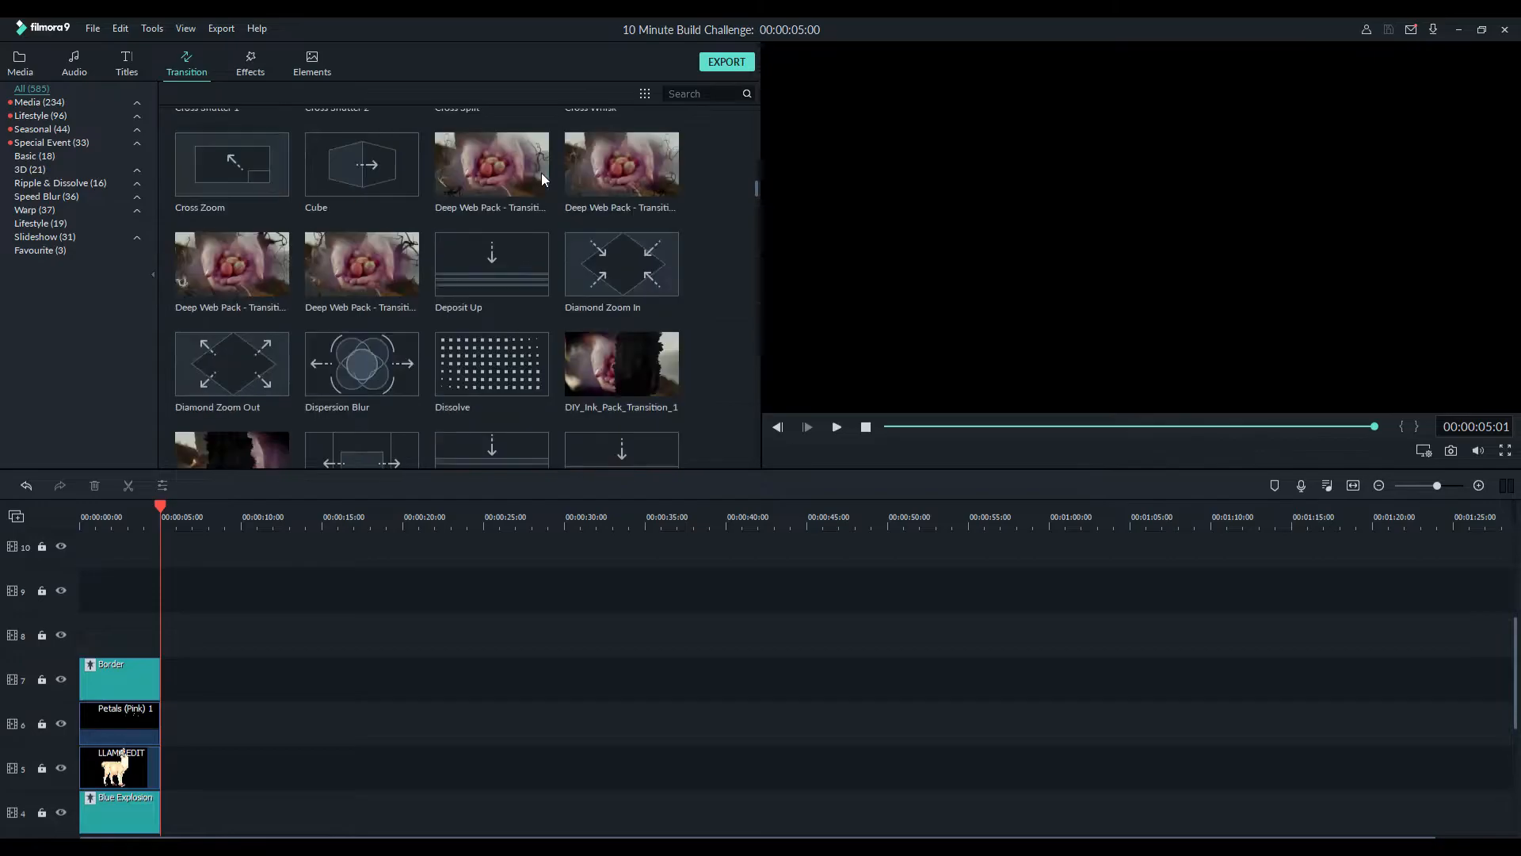
{"action": "left_click", "coordinate": [511, 268]}
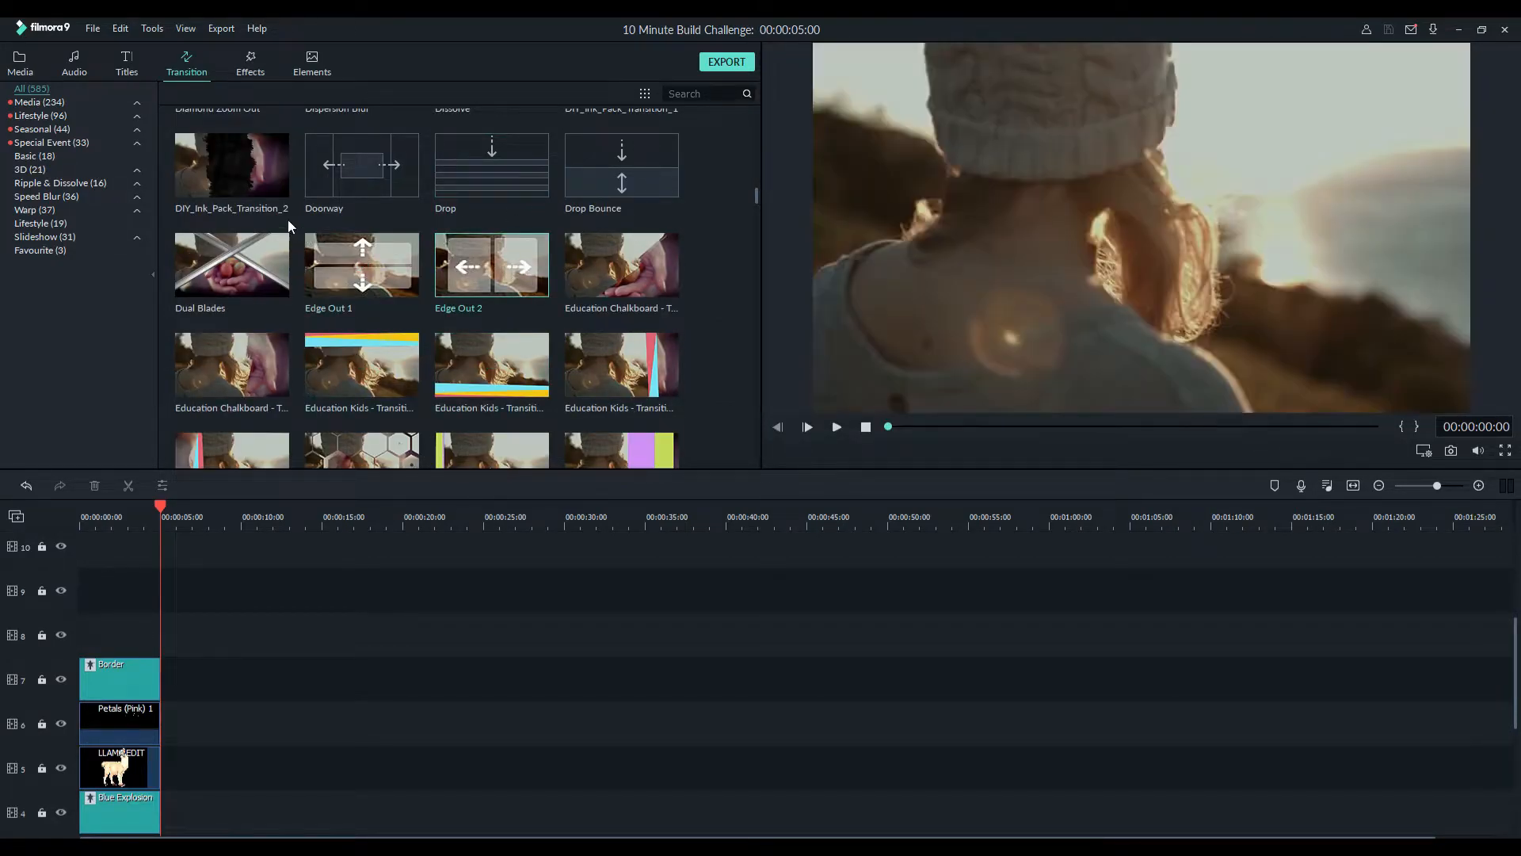
Browse the effects library's filters and preview Anime Overlay 3 and Anime Overlay 4 from the Media overlays
{"action": "left_click", "coordinate": [251, 65]}
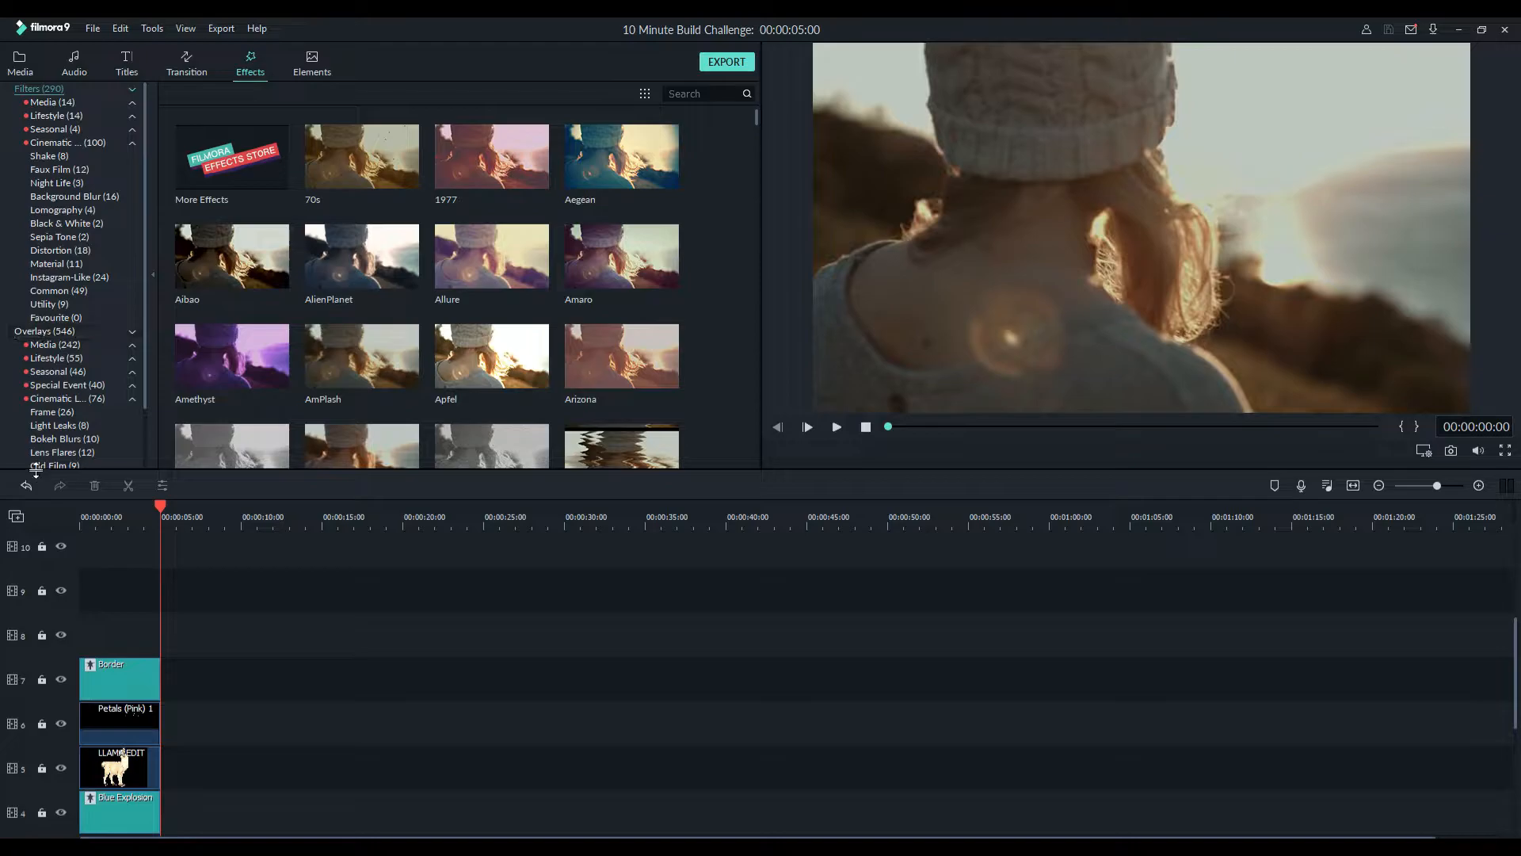
{"action": "scroll", "coordinate": [662, 317], "scroll_direction": "down", "scroll_amount": 6}
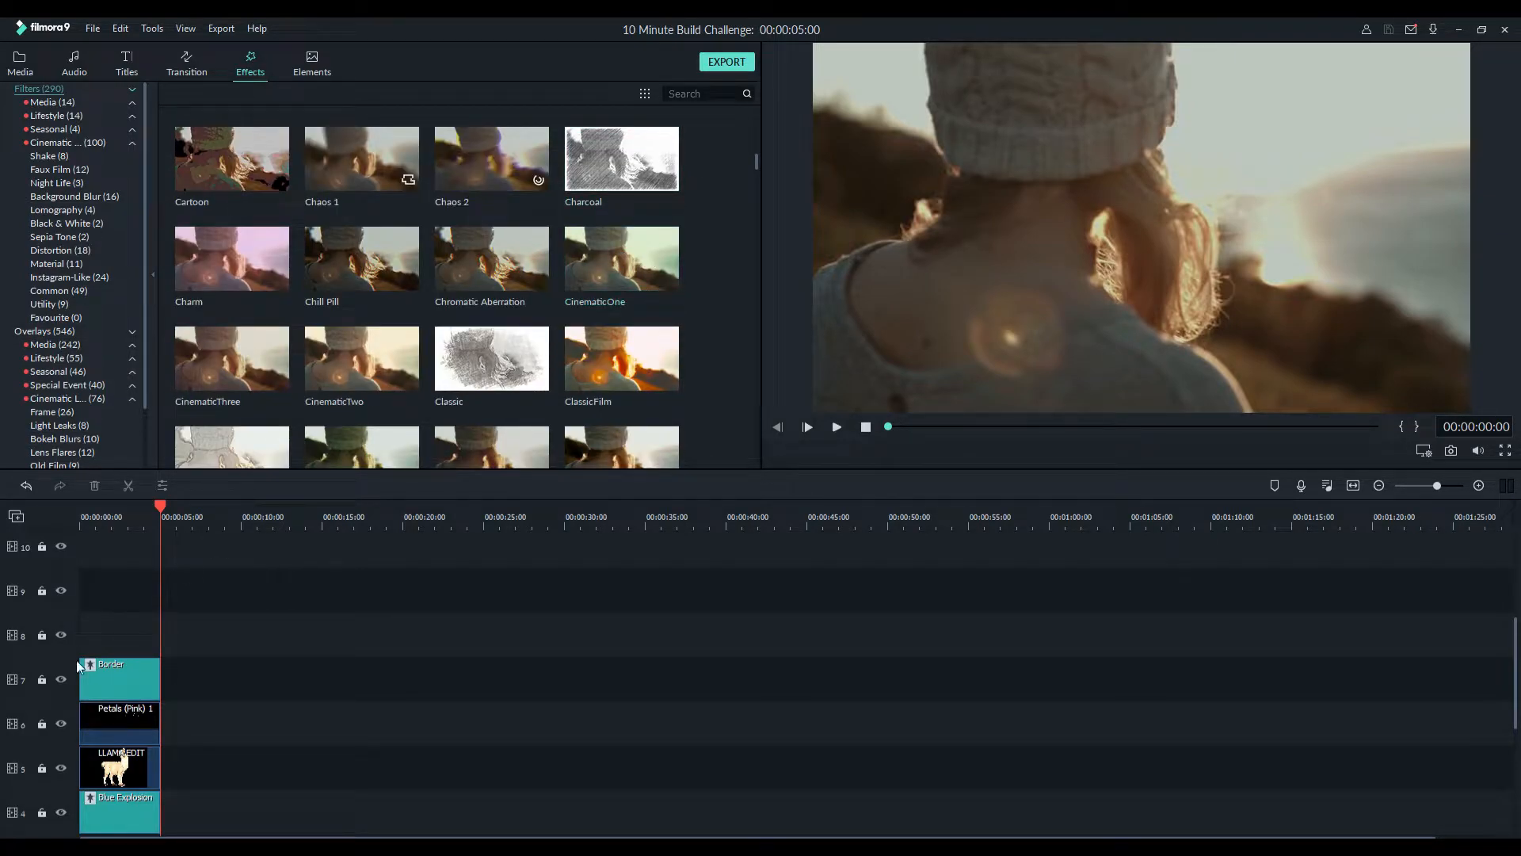
{"action": "left_click", "coordinate": [344, 377]}
{"action": "left_click", "coordinate": [52, 345]}
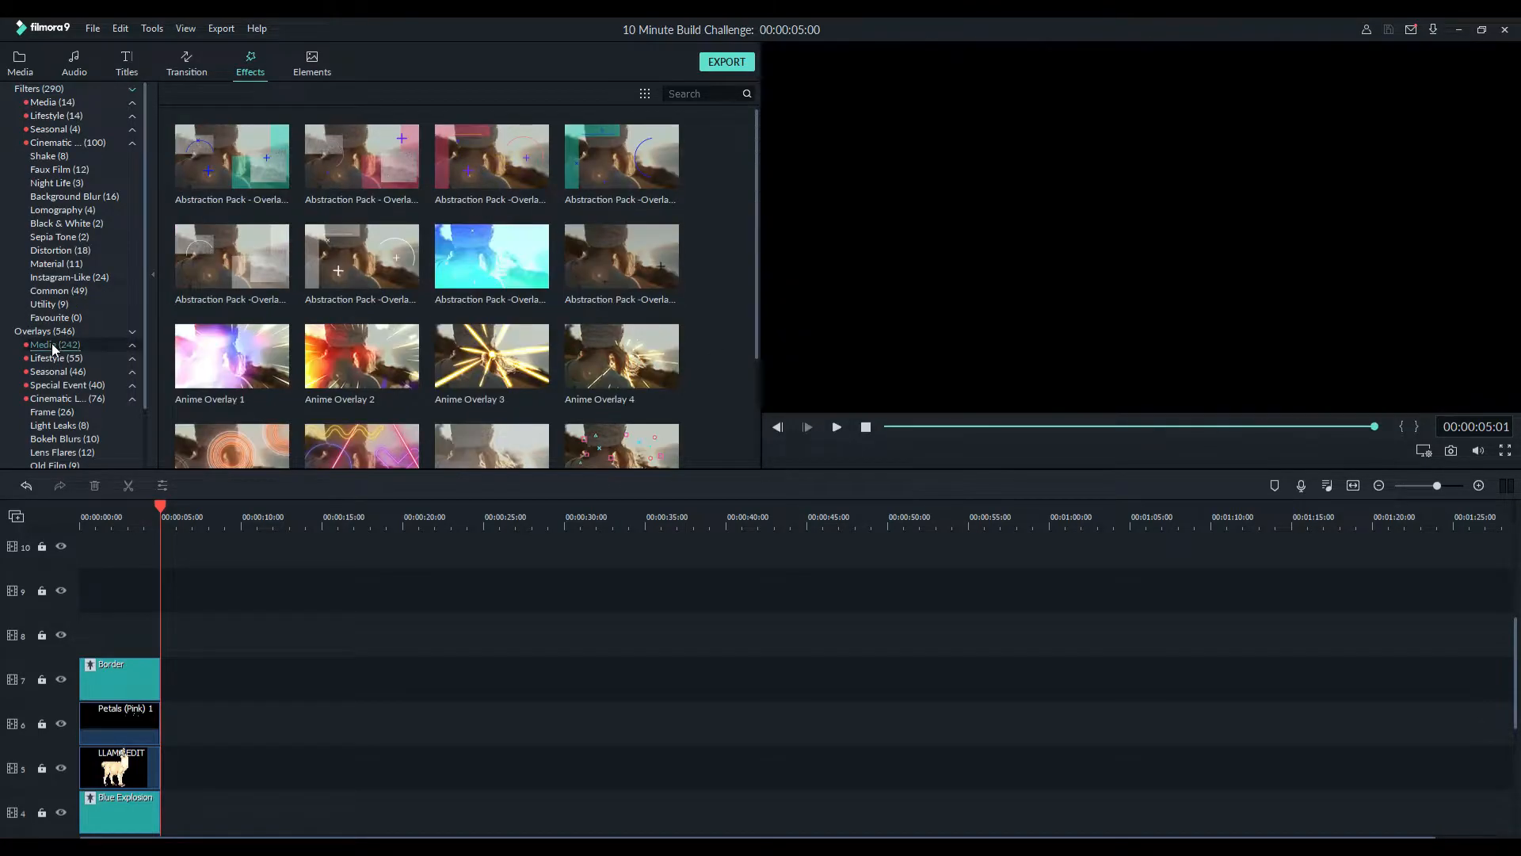
{"action": "left_click", "coordinate": [524, 380]}
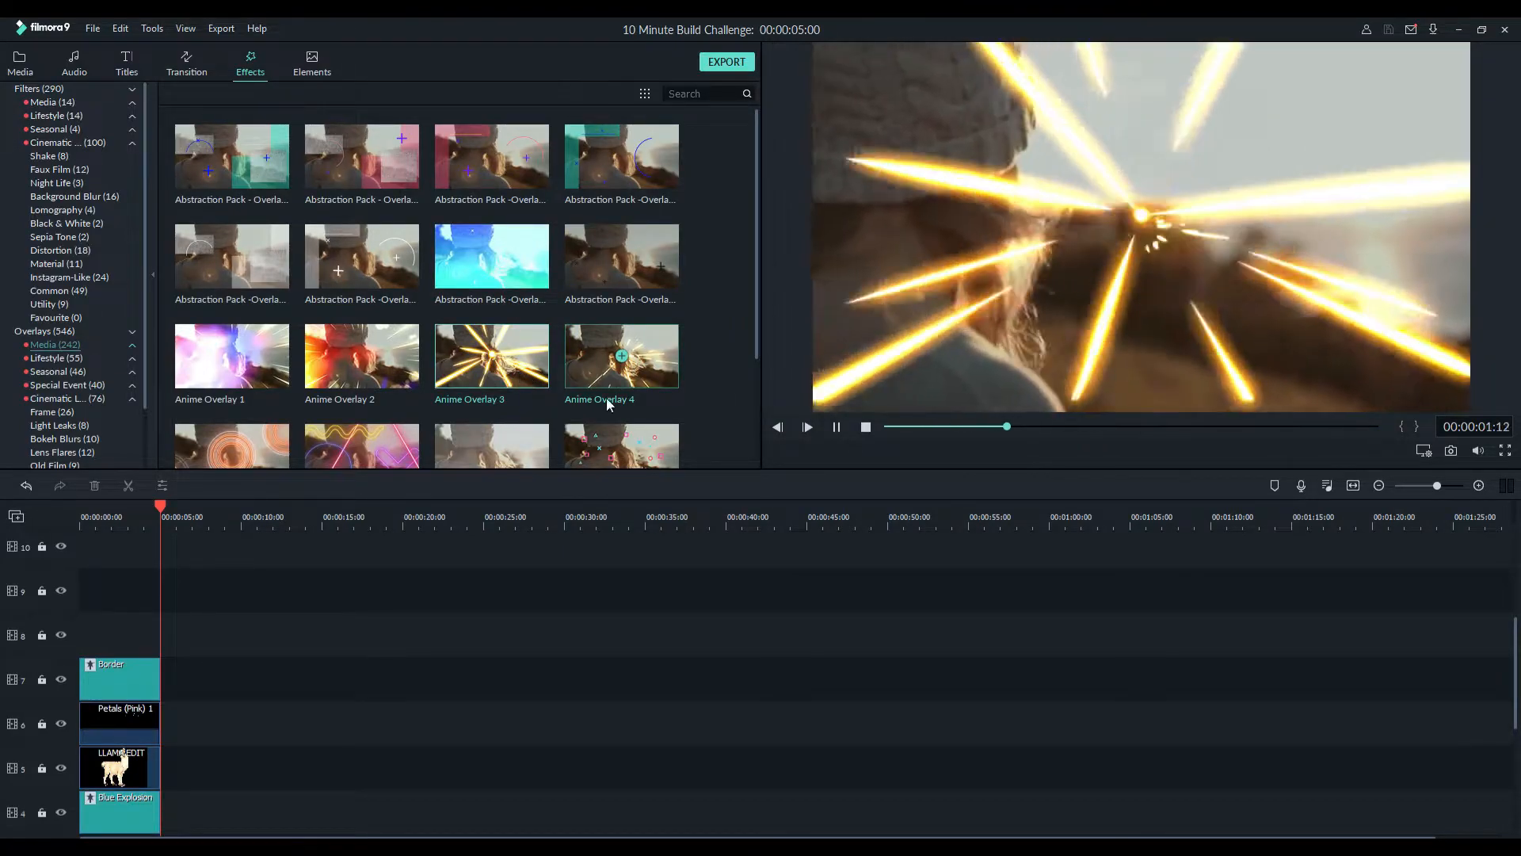
{"action": "left_click", "coordinate": [577, 369]}
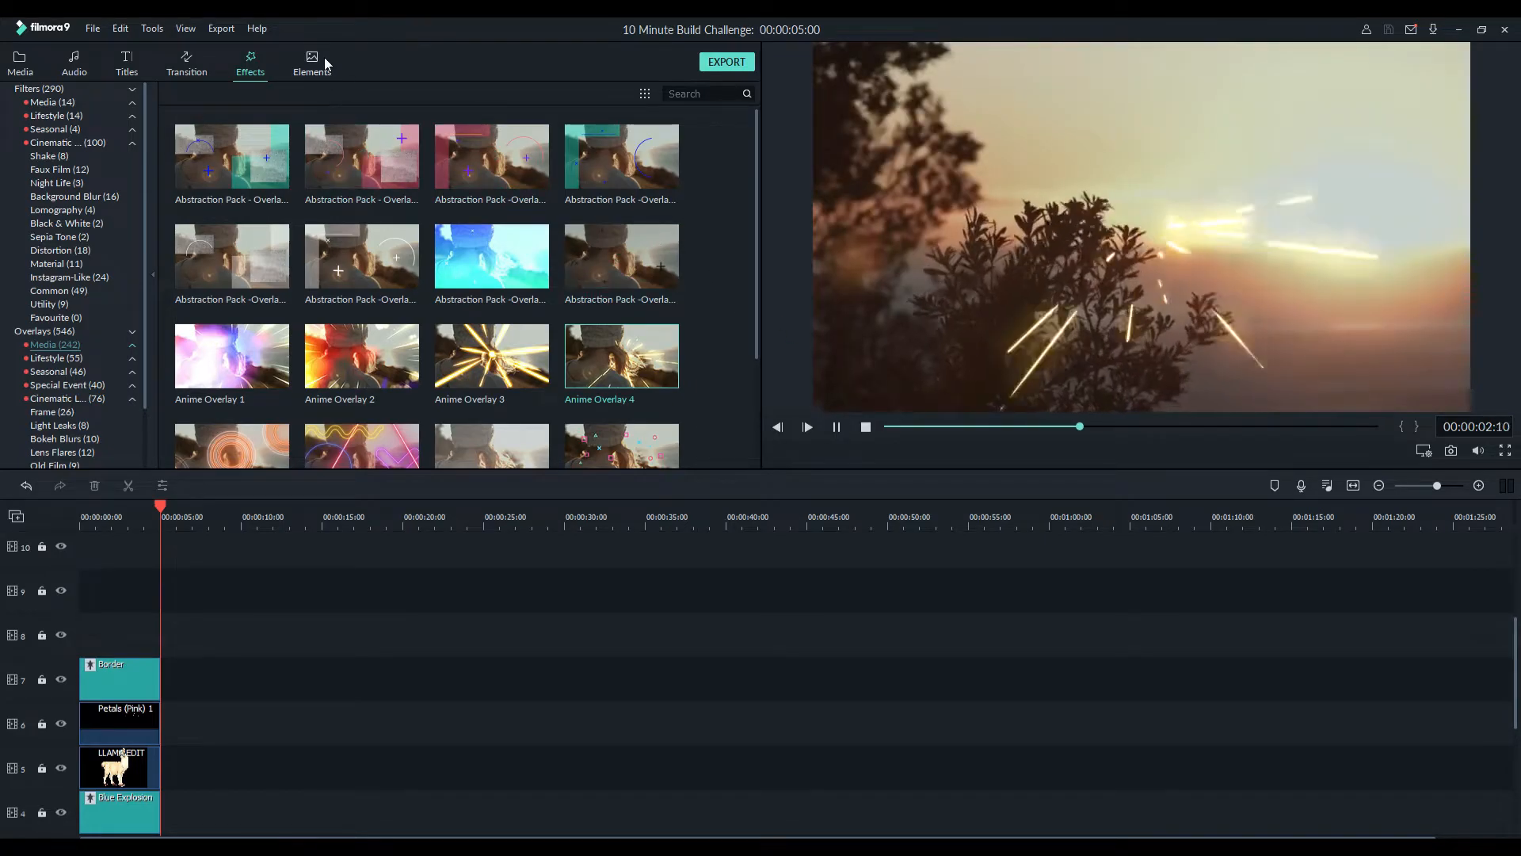
Preview the yellow striped circle of the Abstraction Pack and Badge Element 7 in the elements library
{"action": "left_click", "coordinate": [323, 57]}
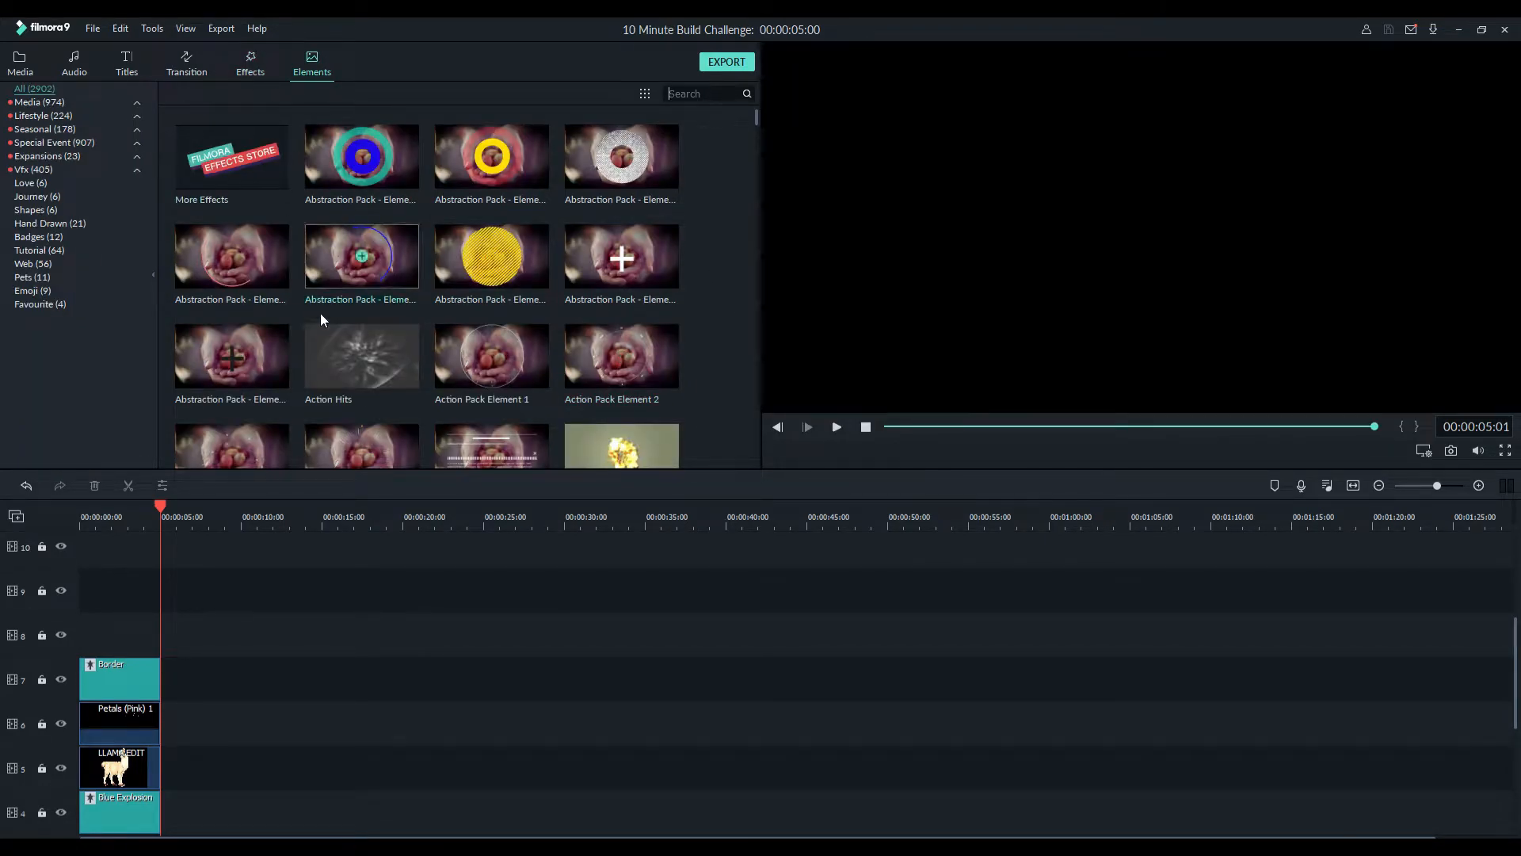
{"action": "left_click", "coordinate": [502, 260]}
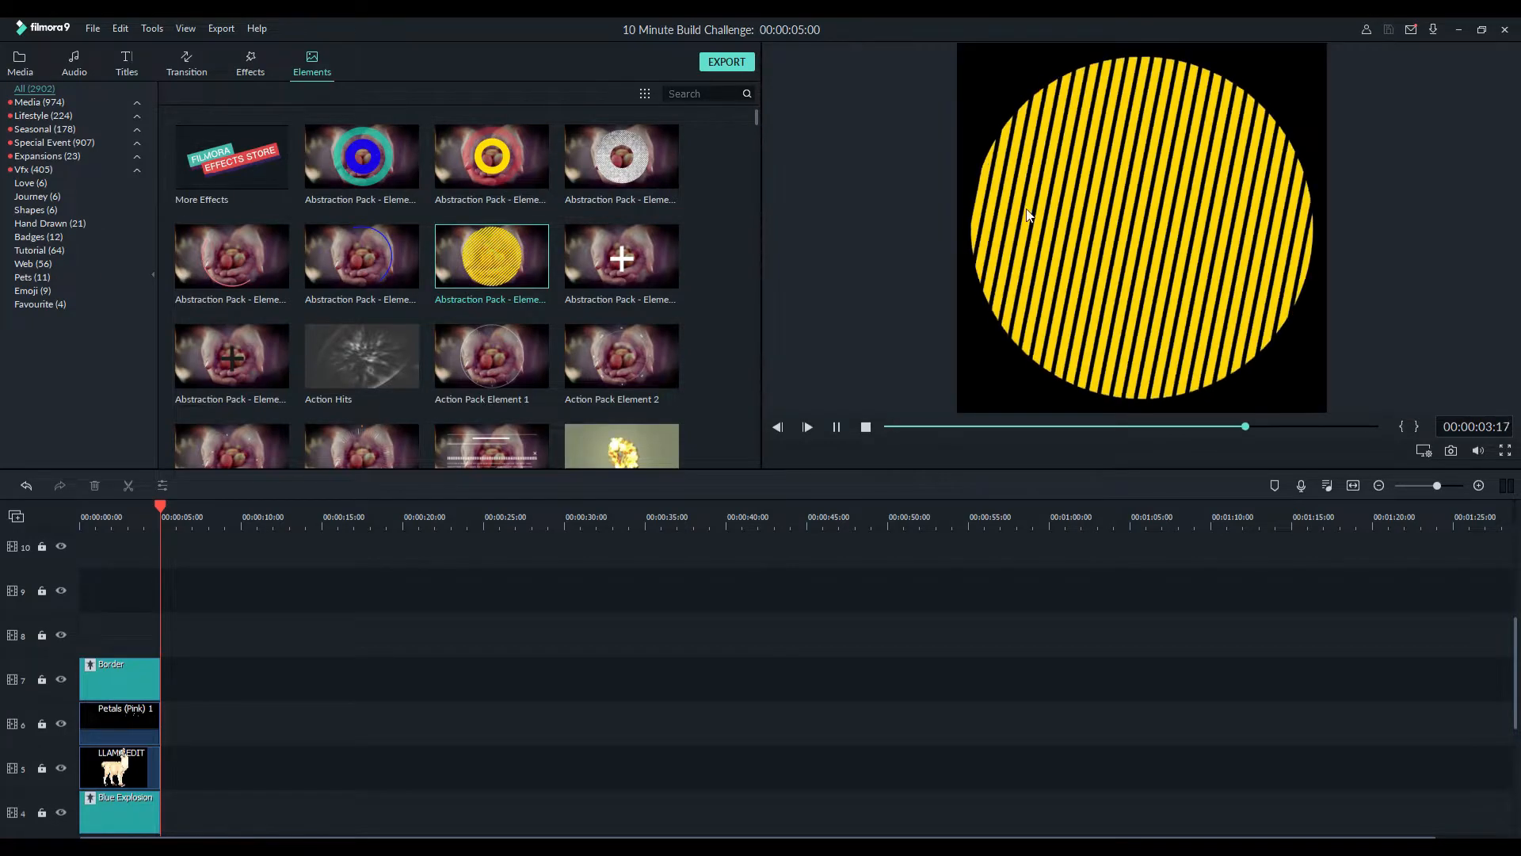
{"action": "scroll", "coordinate": [553, 149], "scroll_direction": "down", "scroll_amount": 5}
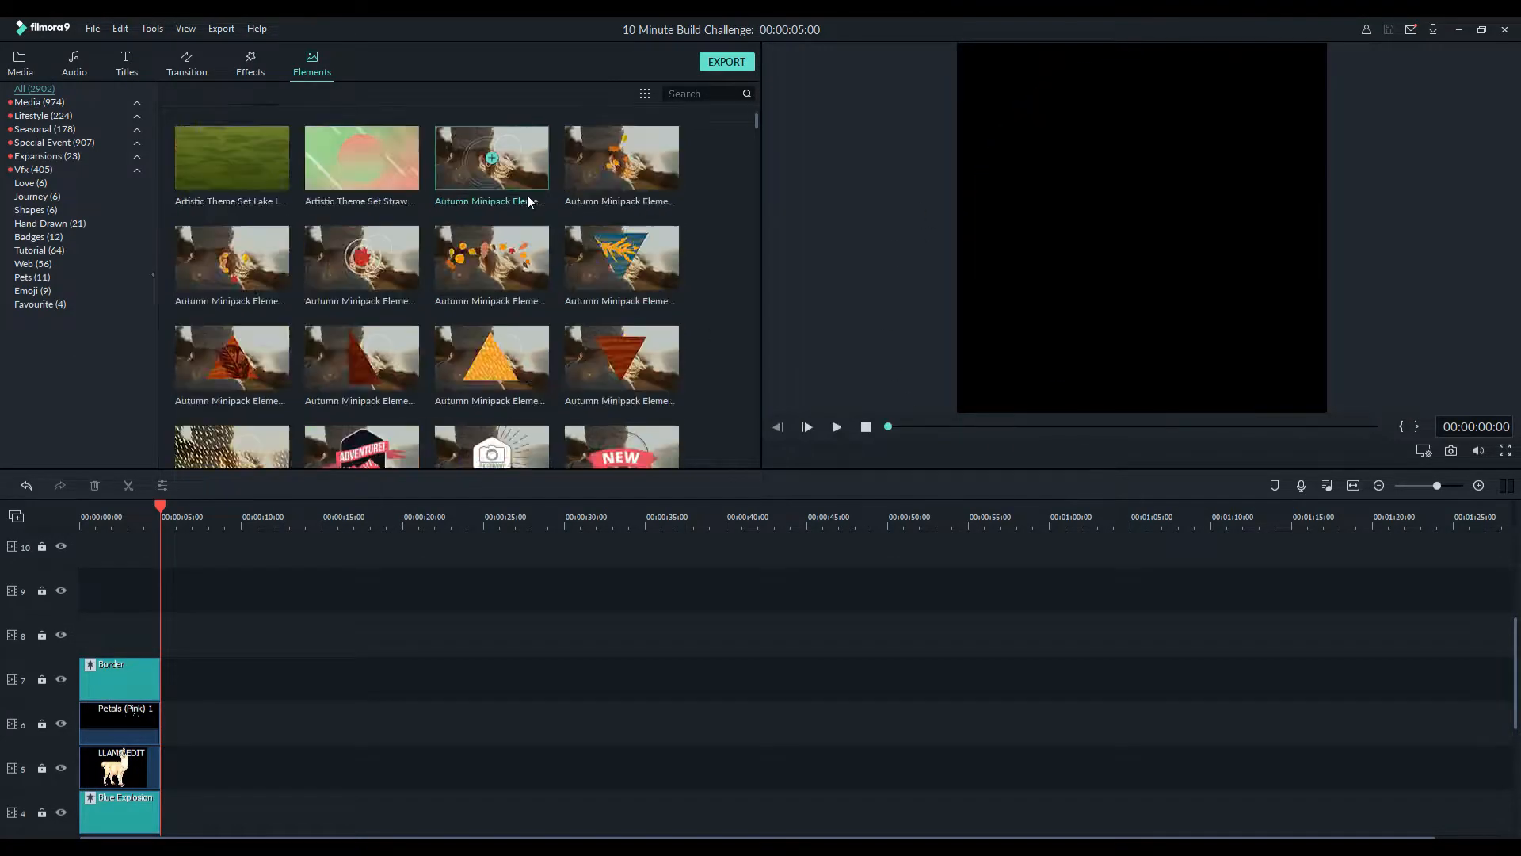
{"action": "left_click", "coordinate": [656, 259]}
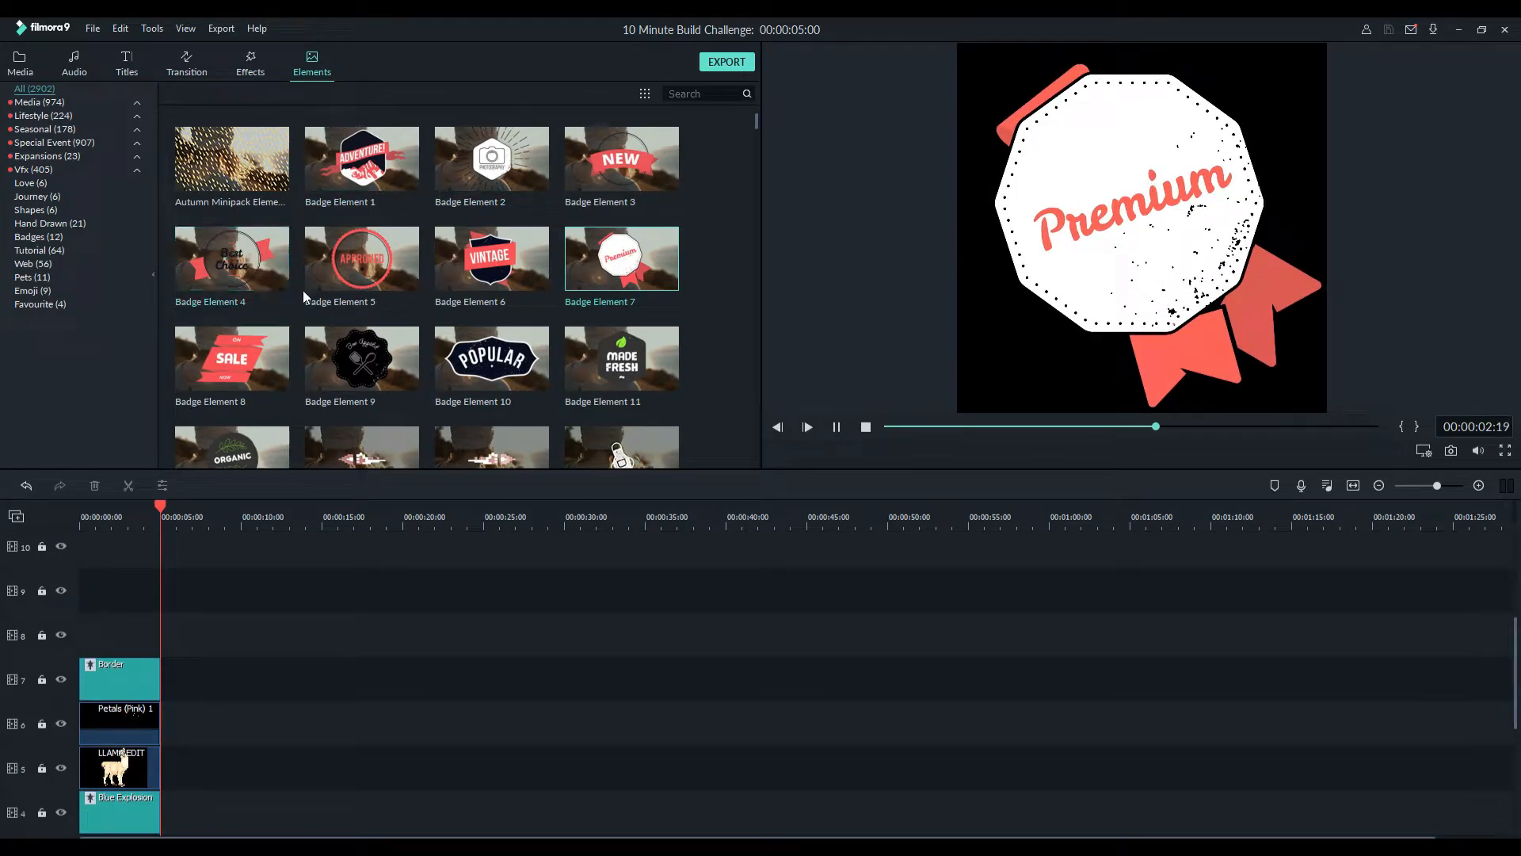
Preview the Autumn Minipack element just before Badge Element 1 and look over the Blood, Chinese New Year and Blast elements
{"action": "scroll", "coordinate": [303, 292], "scroll_direction": "down", "scroll_amount": 3}
{"action": "scroll", "coordinate": [328, 344], "scroll_direction": "up", "scroll_amount": 6}
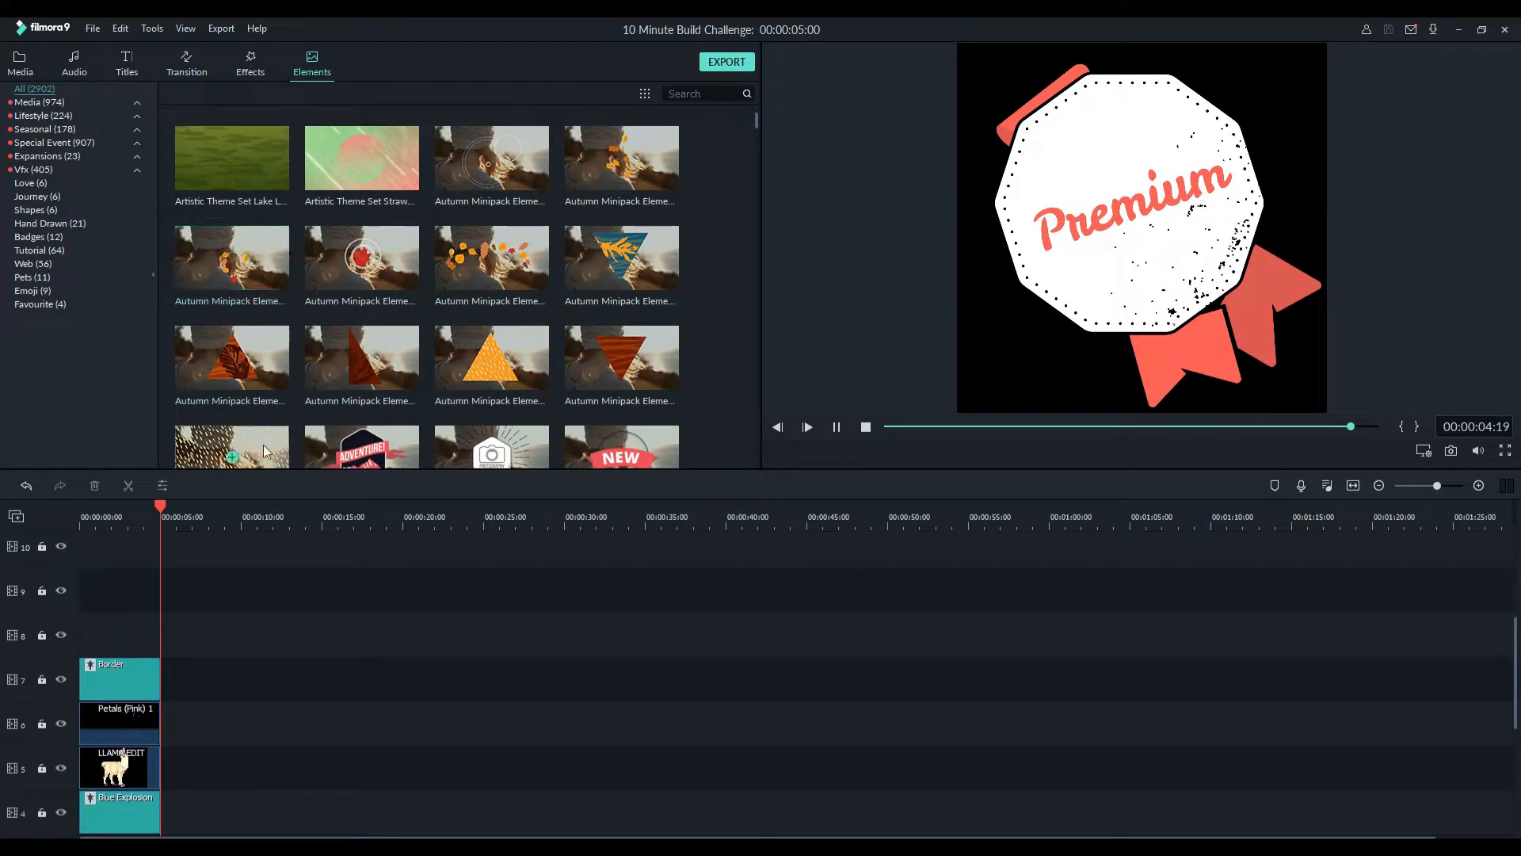
{"action": "scroll", "coordinate": [262, 396], "scroll_direction": "down", "scroll_amount": 3}
{"action": "left_click", "coordinate": [271, 175]}
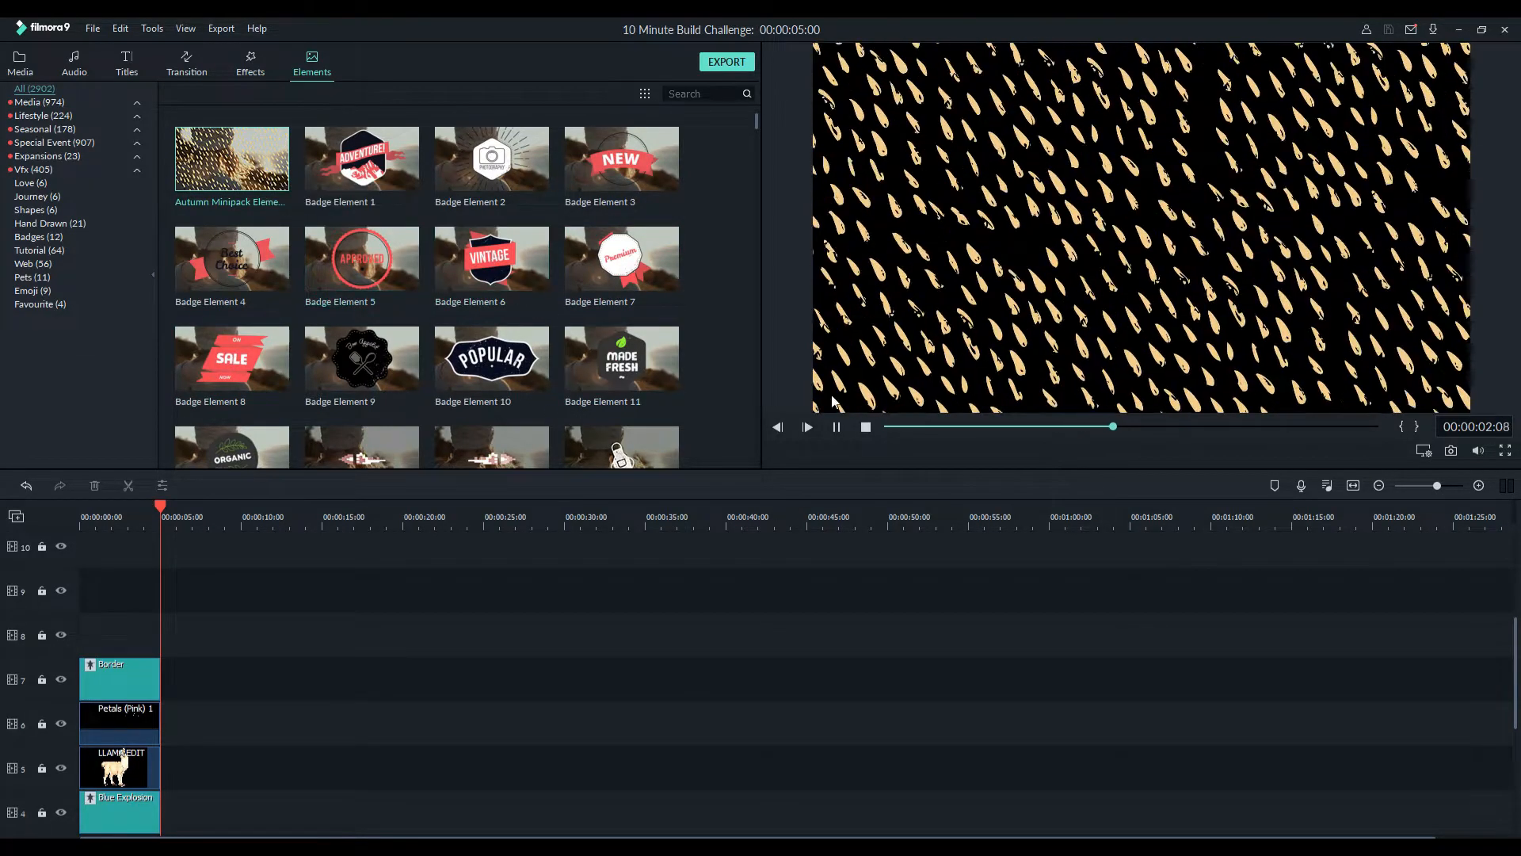
{"action": "scroll", "coordinate": [354, 440], "scroll_direction": "down", "scroll_amount": 20}
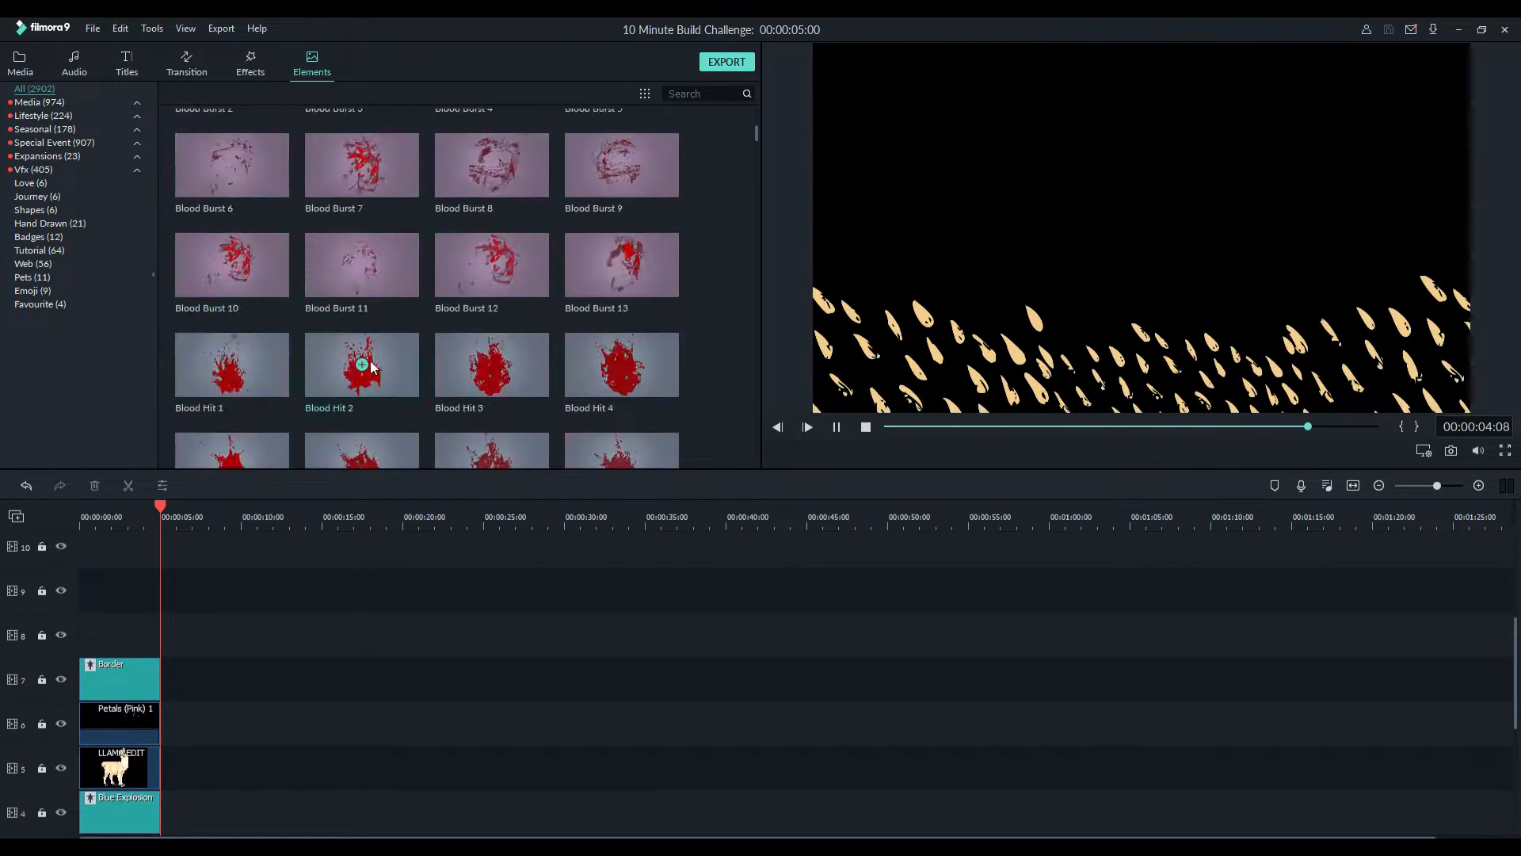
{"action": "scroll", "coordinate": [392, 386], "scroll_direction": "down", "scroll_amount": 5}
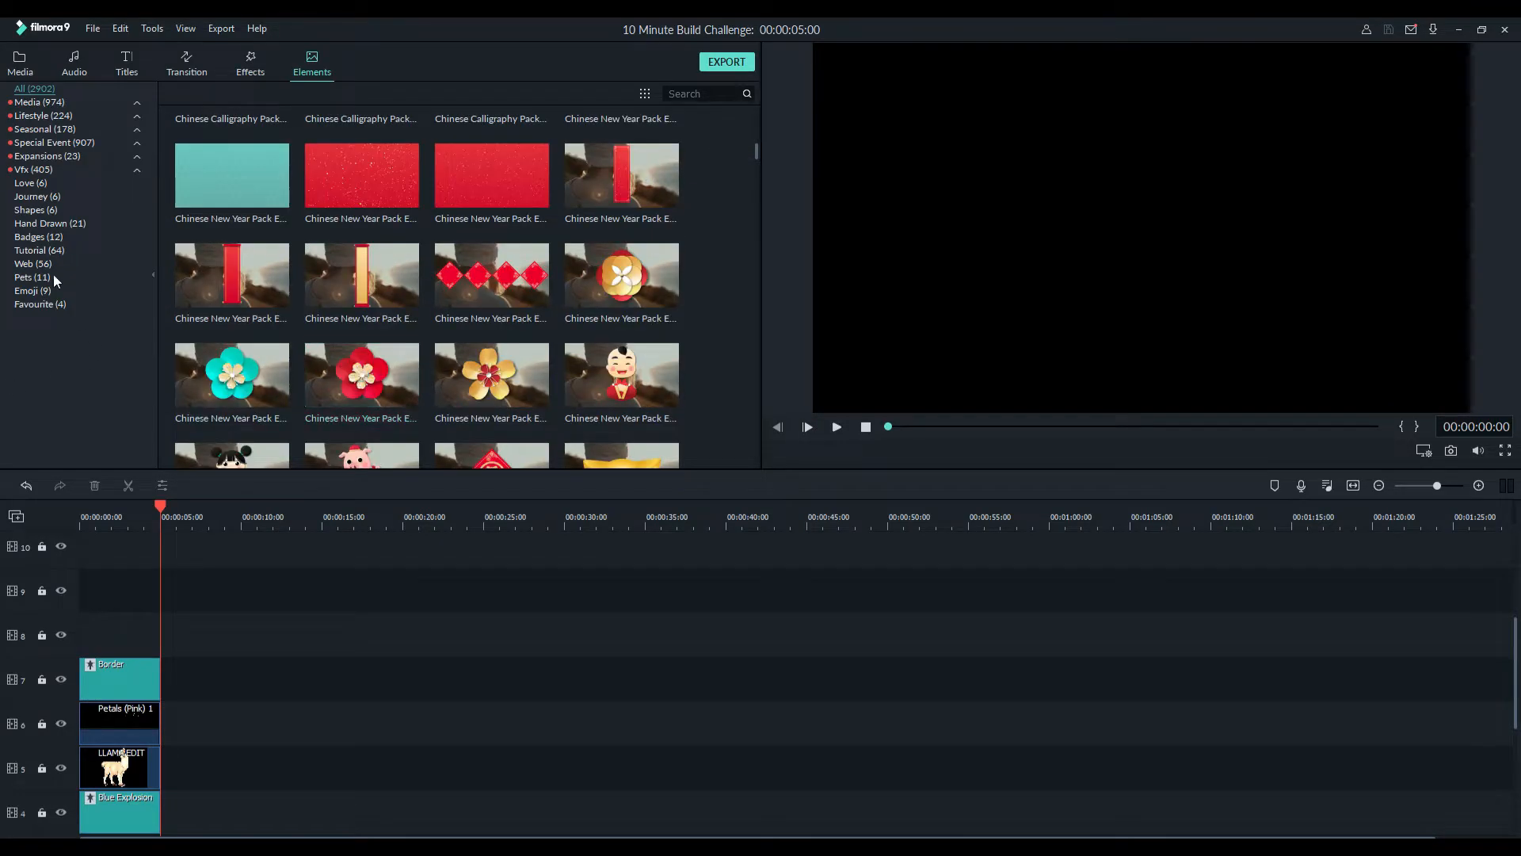
{"action": "scroll", "coordinate": [219, 313], "scroll_direction": "up", "scroll_amount": 10}
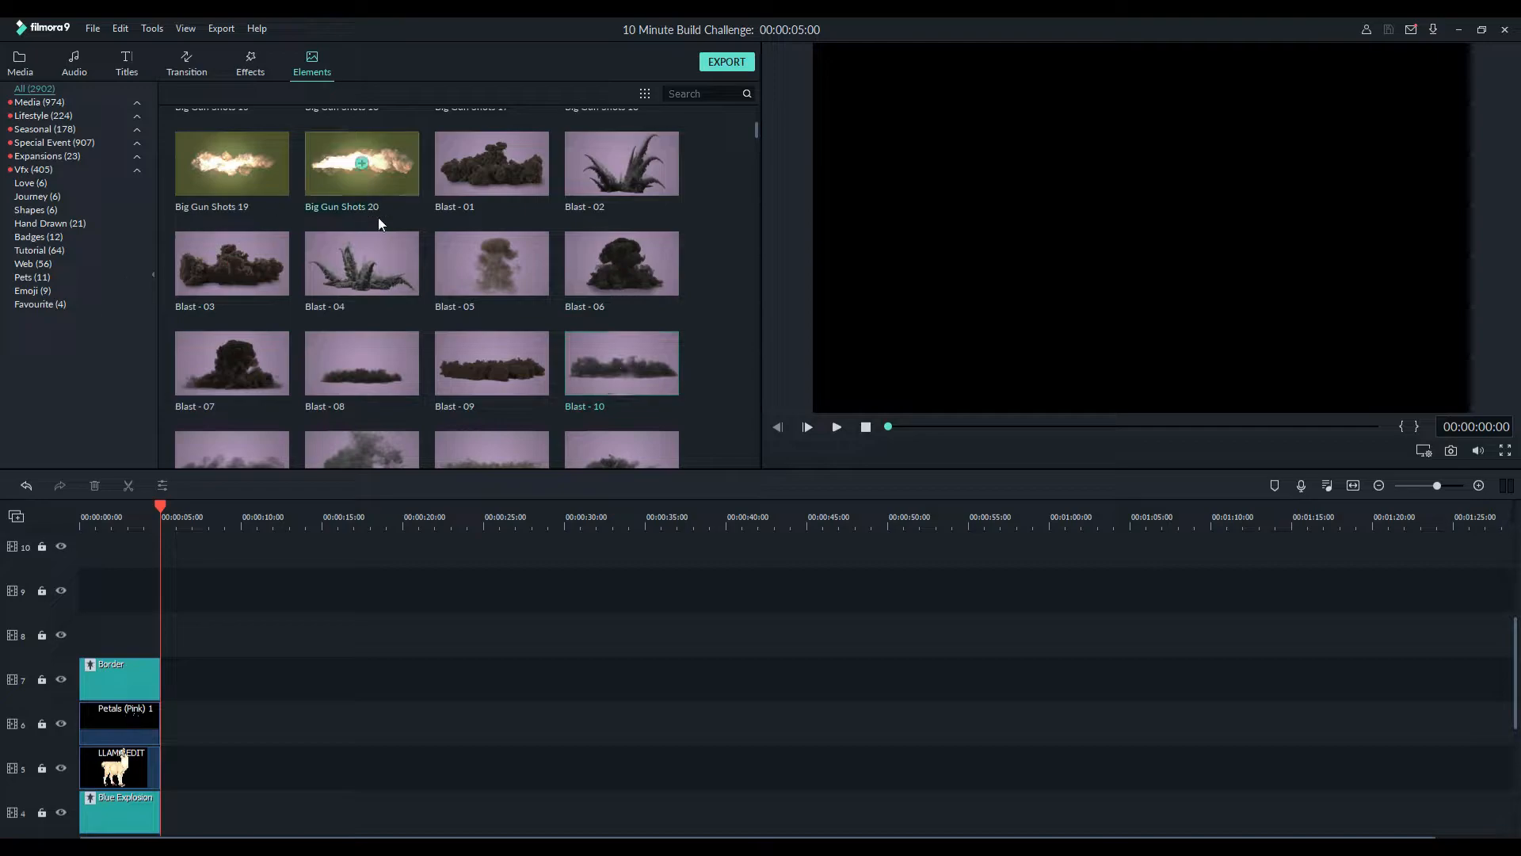
Return to the media library and add a timeline marker at 00:00:05:00, where the intro clips end
{"action": "left_click", "coordinate": [19, 64]}
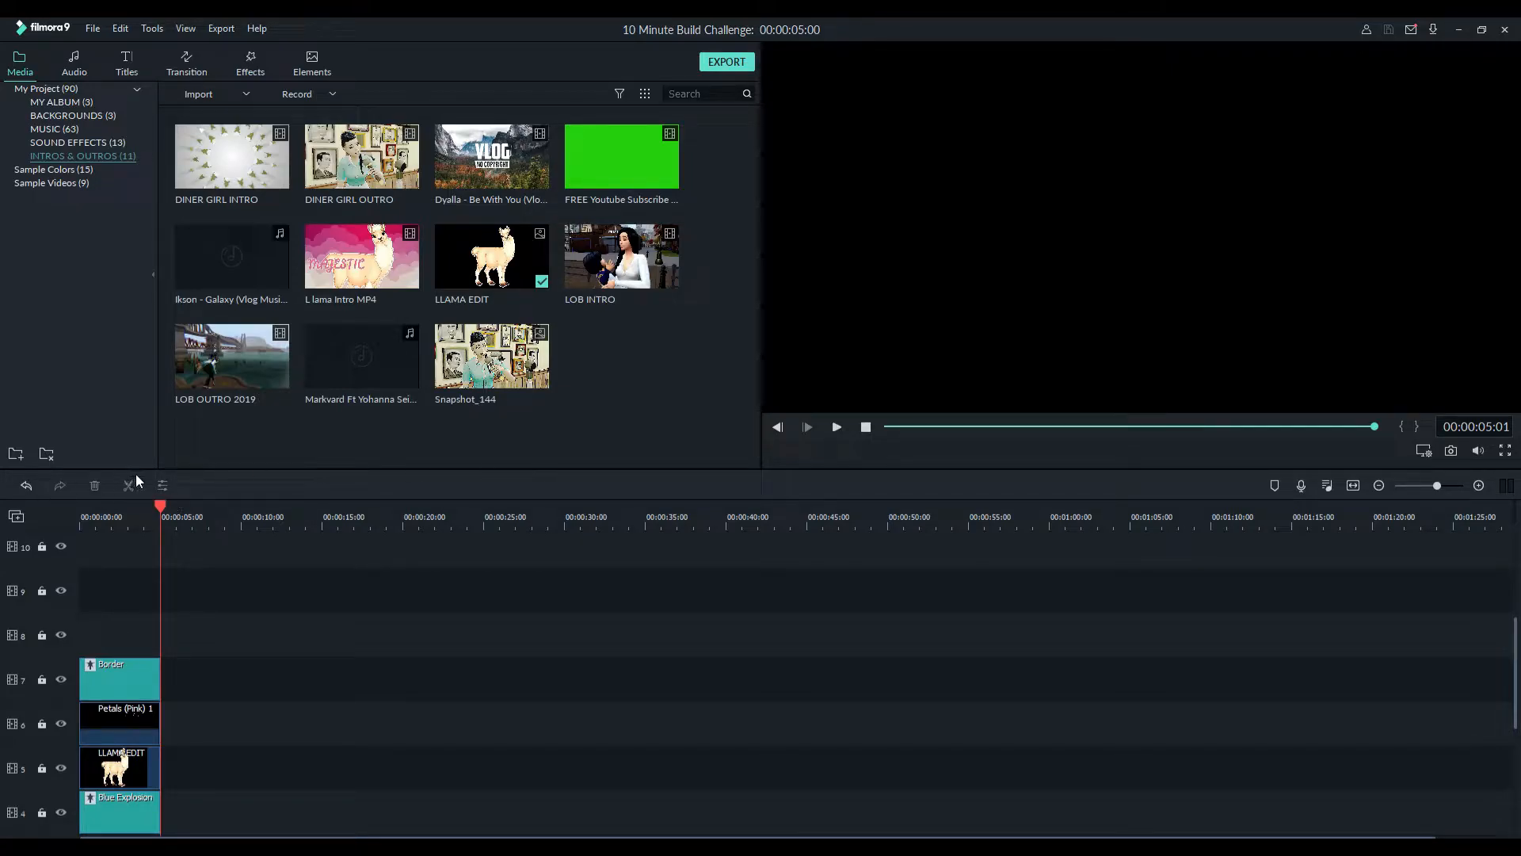
{"action": "left_click", "coordinate": [1275, 486]}
{"action": "left_click_drag", "start_coordinate": [163, 505], "coordinate": [217, 509]}
{"action": "left_click", "coordinate": [159, 530]}
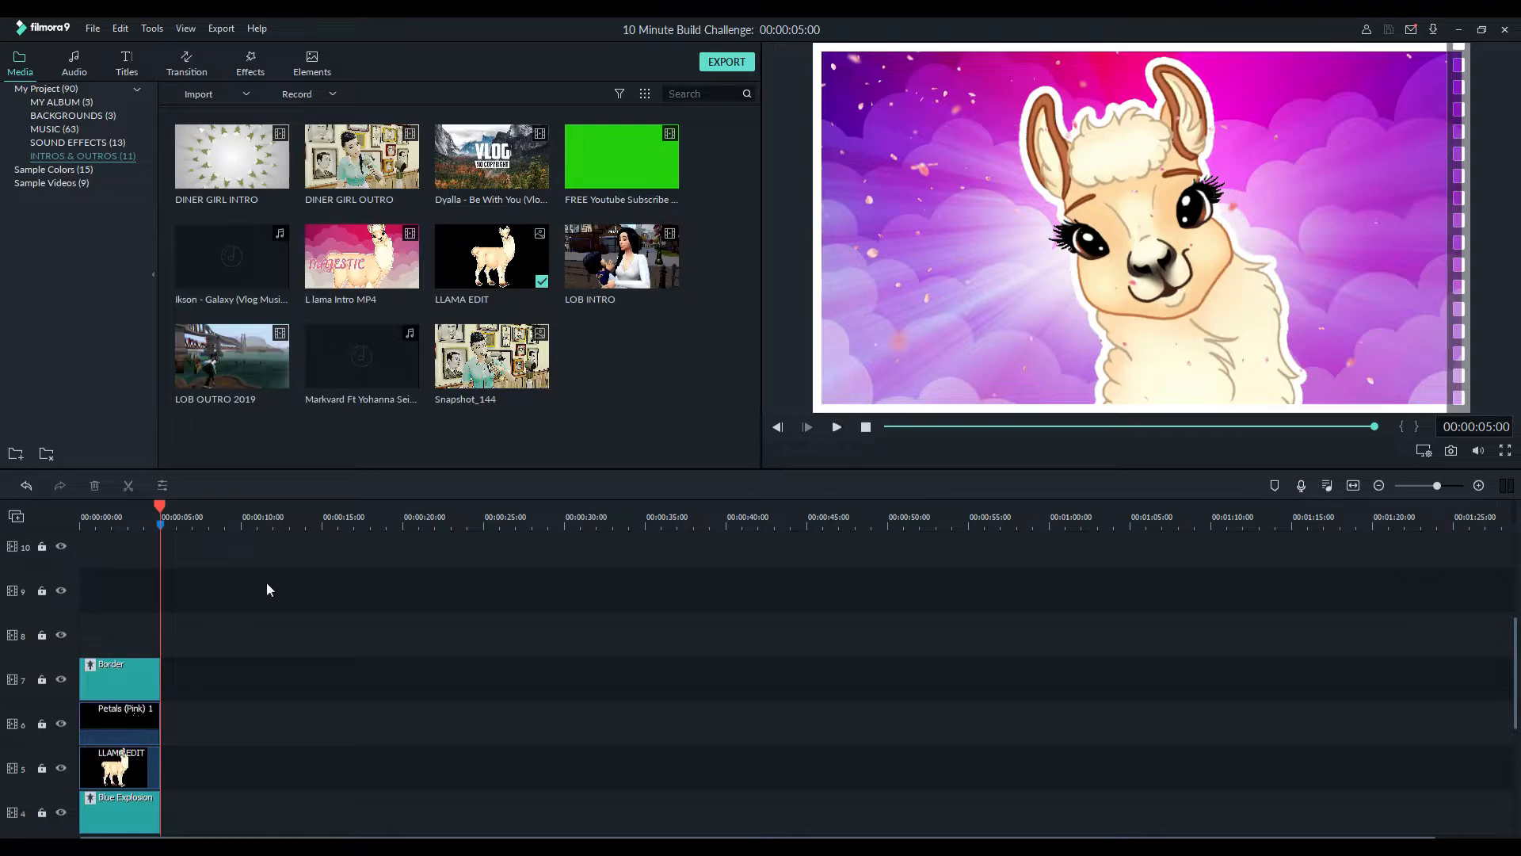
{"action": "left_click_drag", "start_coordinate": [159, 507], "coordinate": [193, 508]}
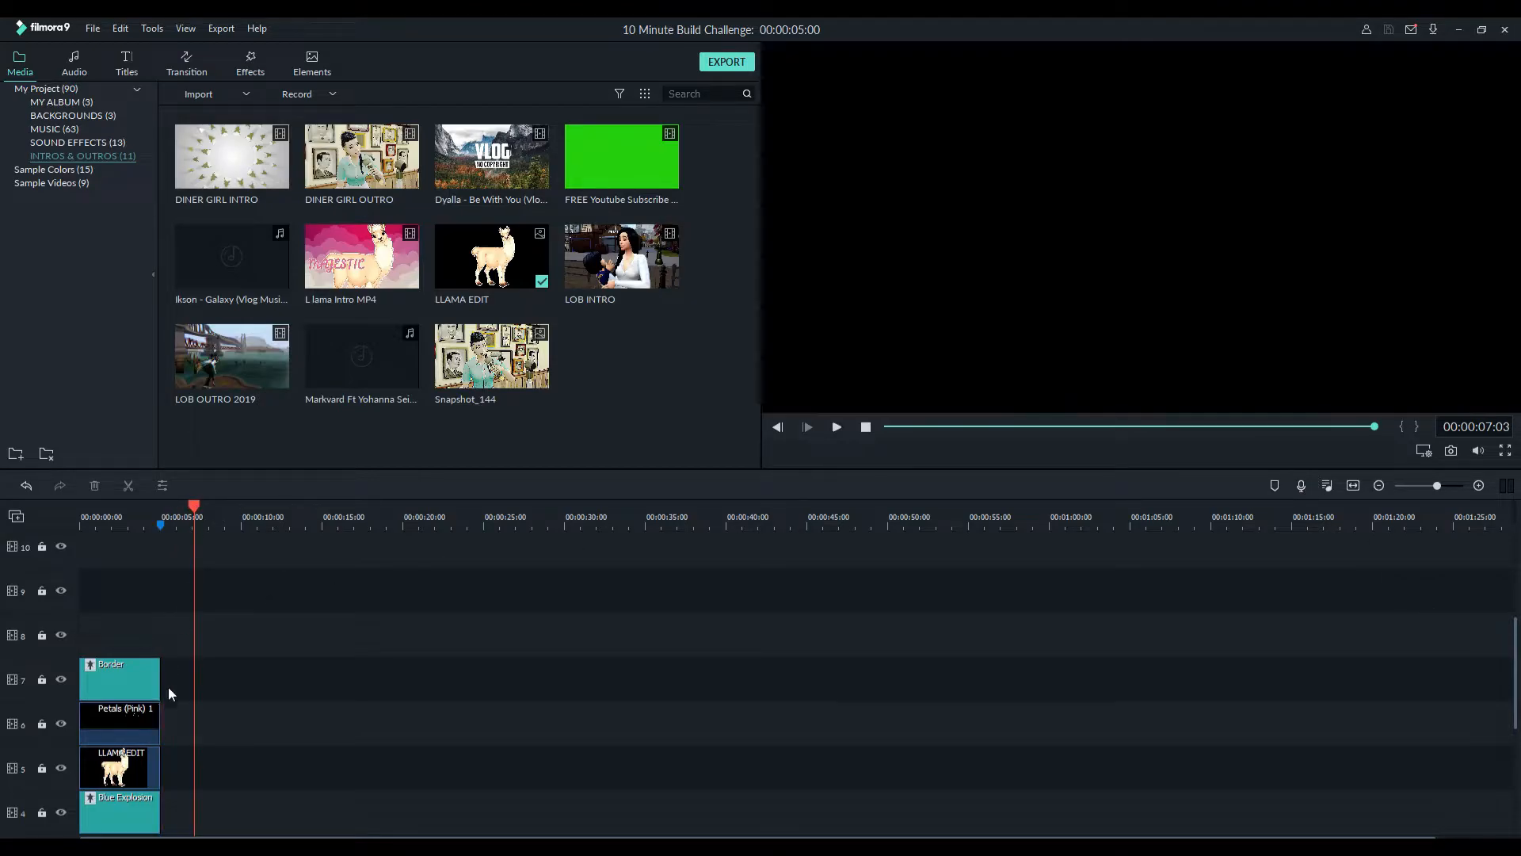
Open the Border effect's settings from the timeline and play the intro clips up to 00:00:04:04
{"action": "left_click", "coordinate": [114, 684]}
{"action": "left_click", "coordinate": [135, 724]}
{"action": "mouse_move", "coordinate": [196, 512]}
{"action": "left_mouse_down"}
{"action": "mouse_move", "coordinate": [60, 515]}
{"action": "mouse_move", "coordinate": [217, 514]}
{"action": "left_mouse_up"}
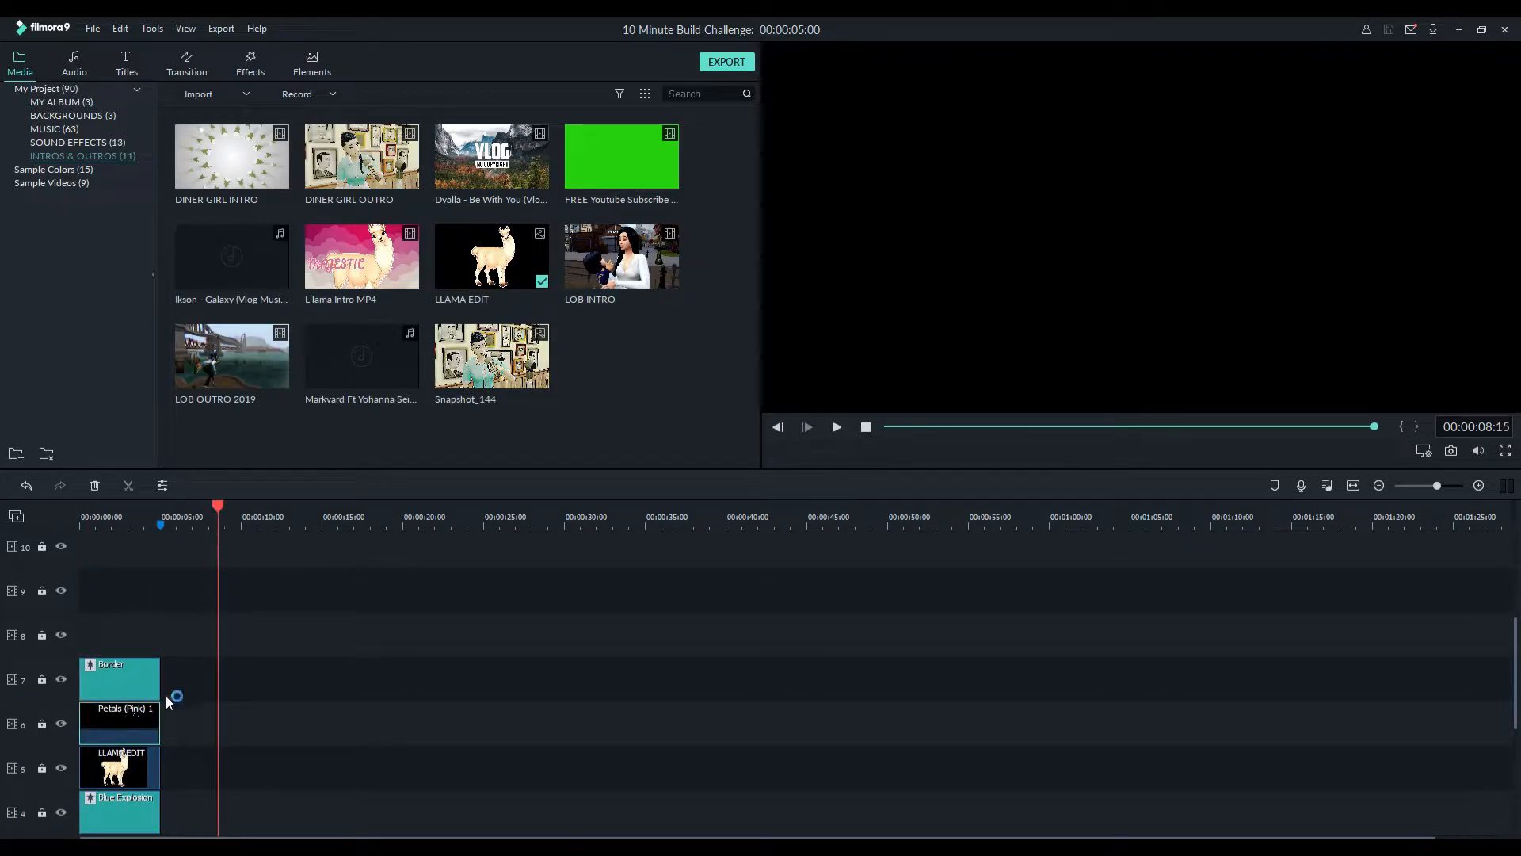
{"action": "double_click", "coordinate": [134, 686]}
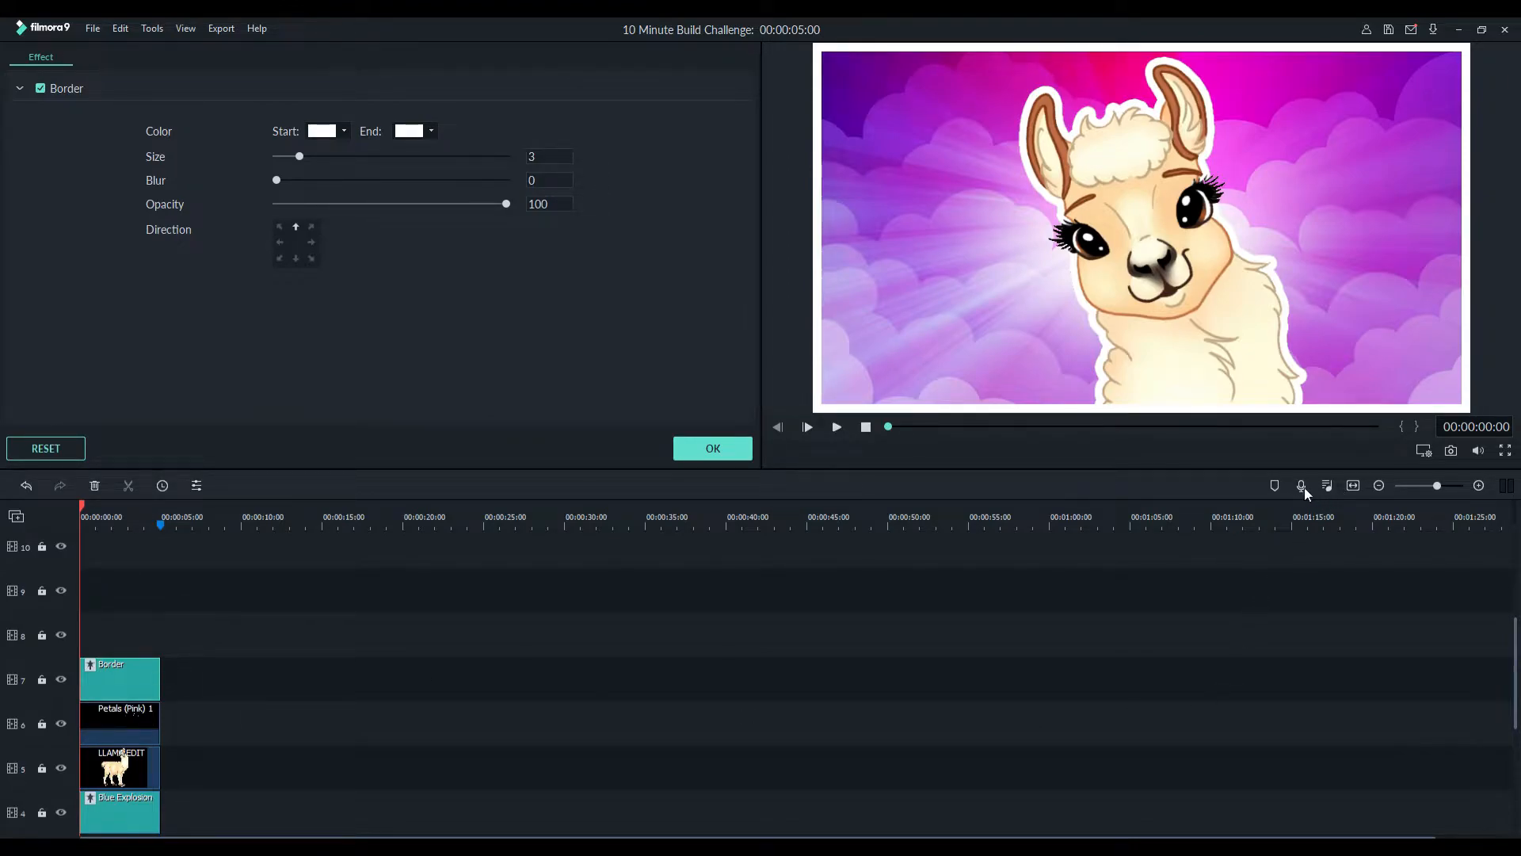
{"action": "key", "text": "space"}
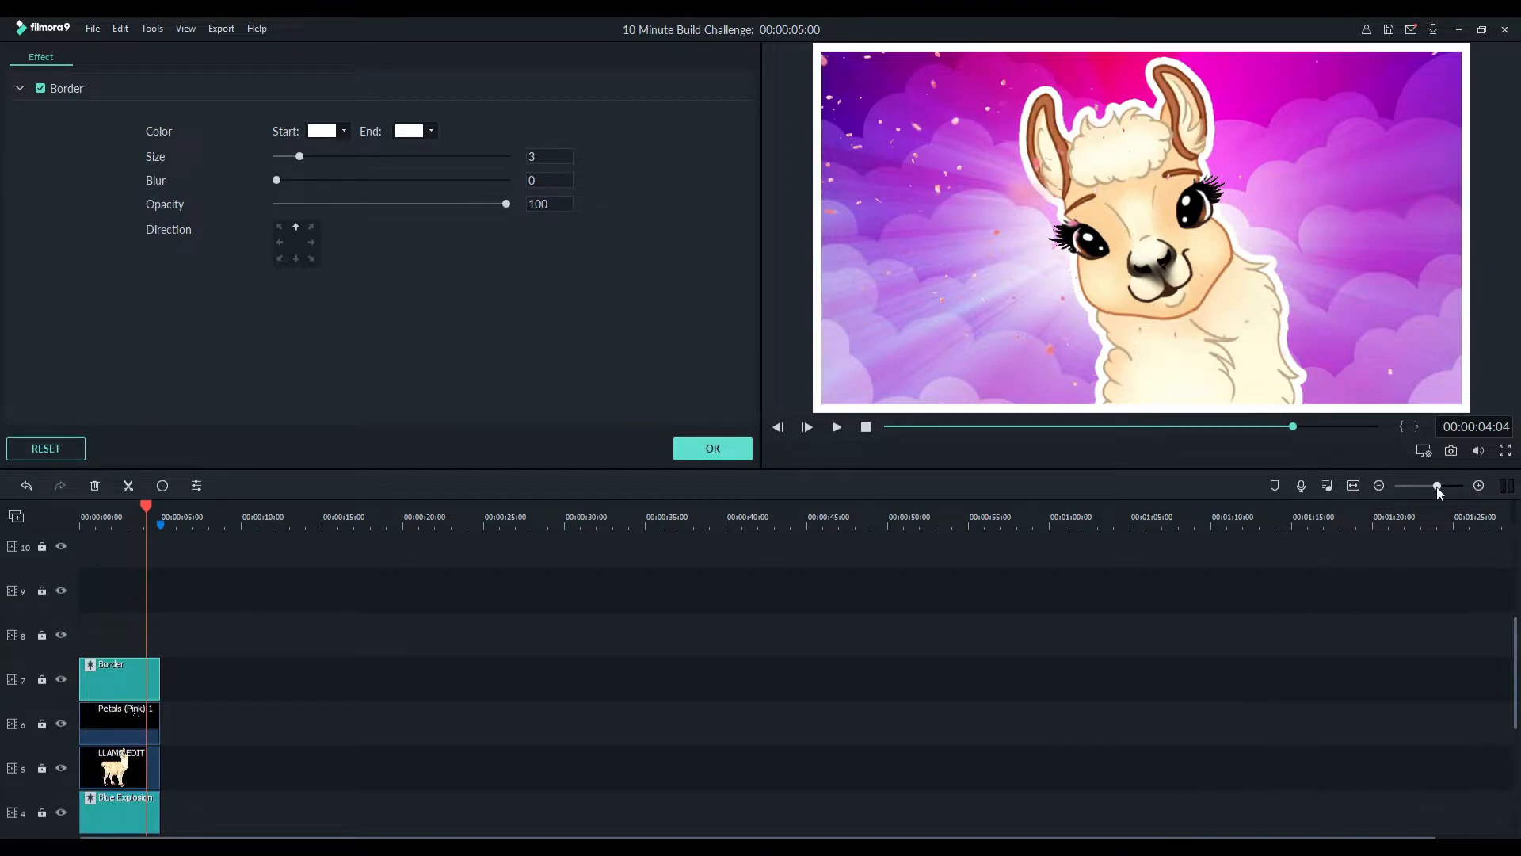
Zoom in on the timeline and look over the preview's playback quality, zoom level and safe zone options
{"action": "mouse_move", "coordinate": [1437, 487]}
{"action": "left_mouse_down"}
{"action": "mouse_move", "coordinate": [1425, 482]}
{"action": "mouse_move", "coordinate": [1457, 487]}
{"action": "mouse_move", "coordinate": [1441, 495]}
{"action": "left_mouse_up"}
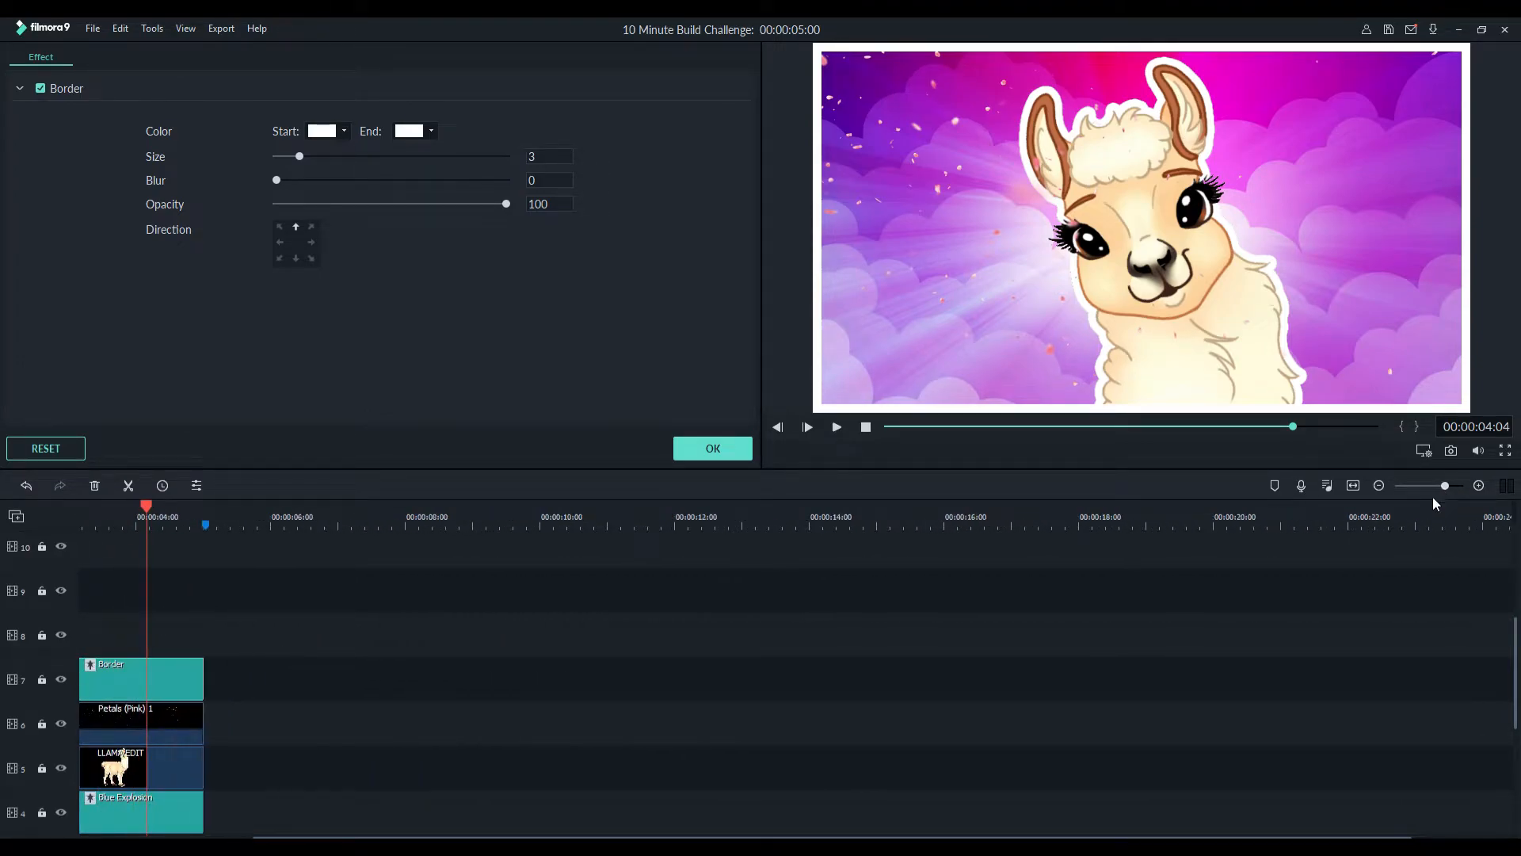
{"action": "left_click", "coordinate": [1426, 450]}
{"action": "mouse_move", "coordinate": [1439, 469]}
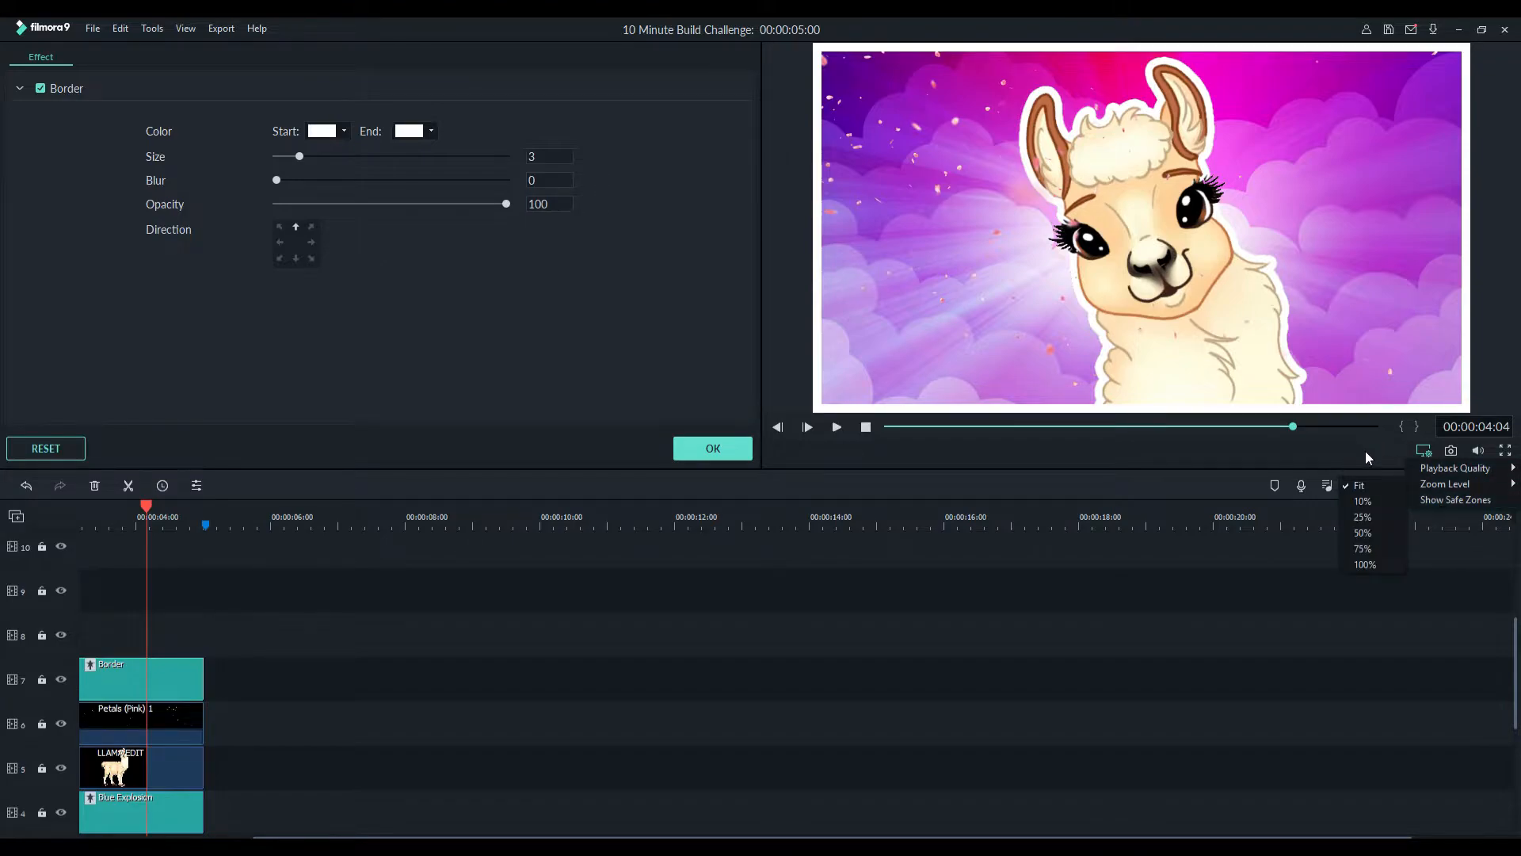
{"action": "left_click", "coordinate": [1421, 447]}
Take a snapshot of the current preview frame, close the Border settings and reveal the snapshot file in its folder
{"action": "left_click", "coordinate": [1452, 451]}
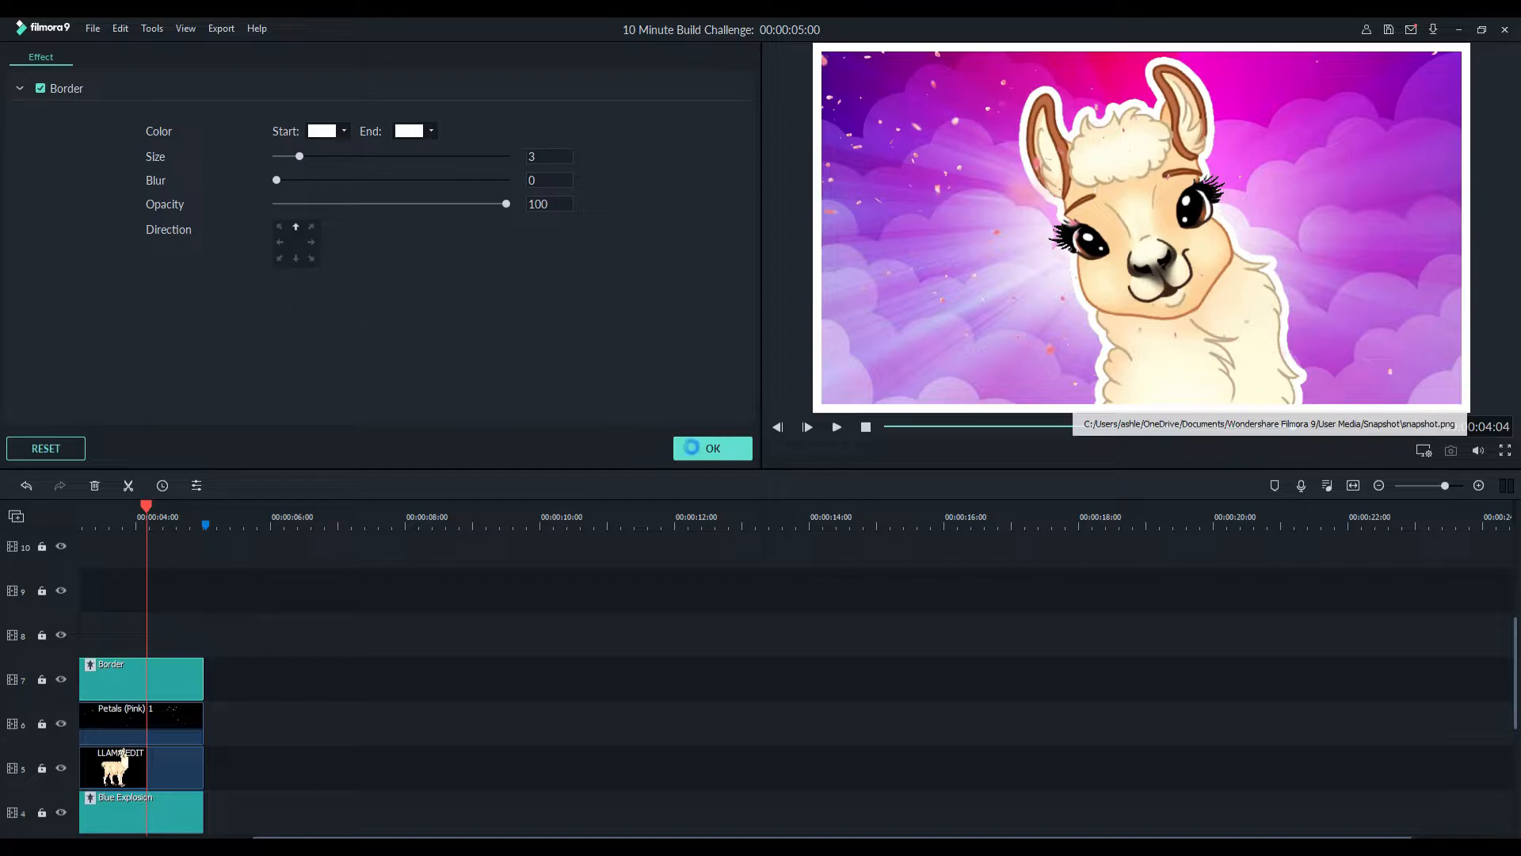
{"action": "left_click", "coordinate": [715, 449]}
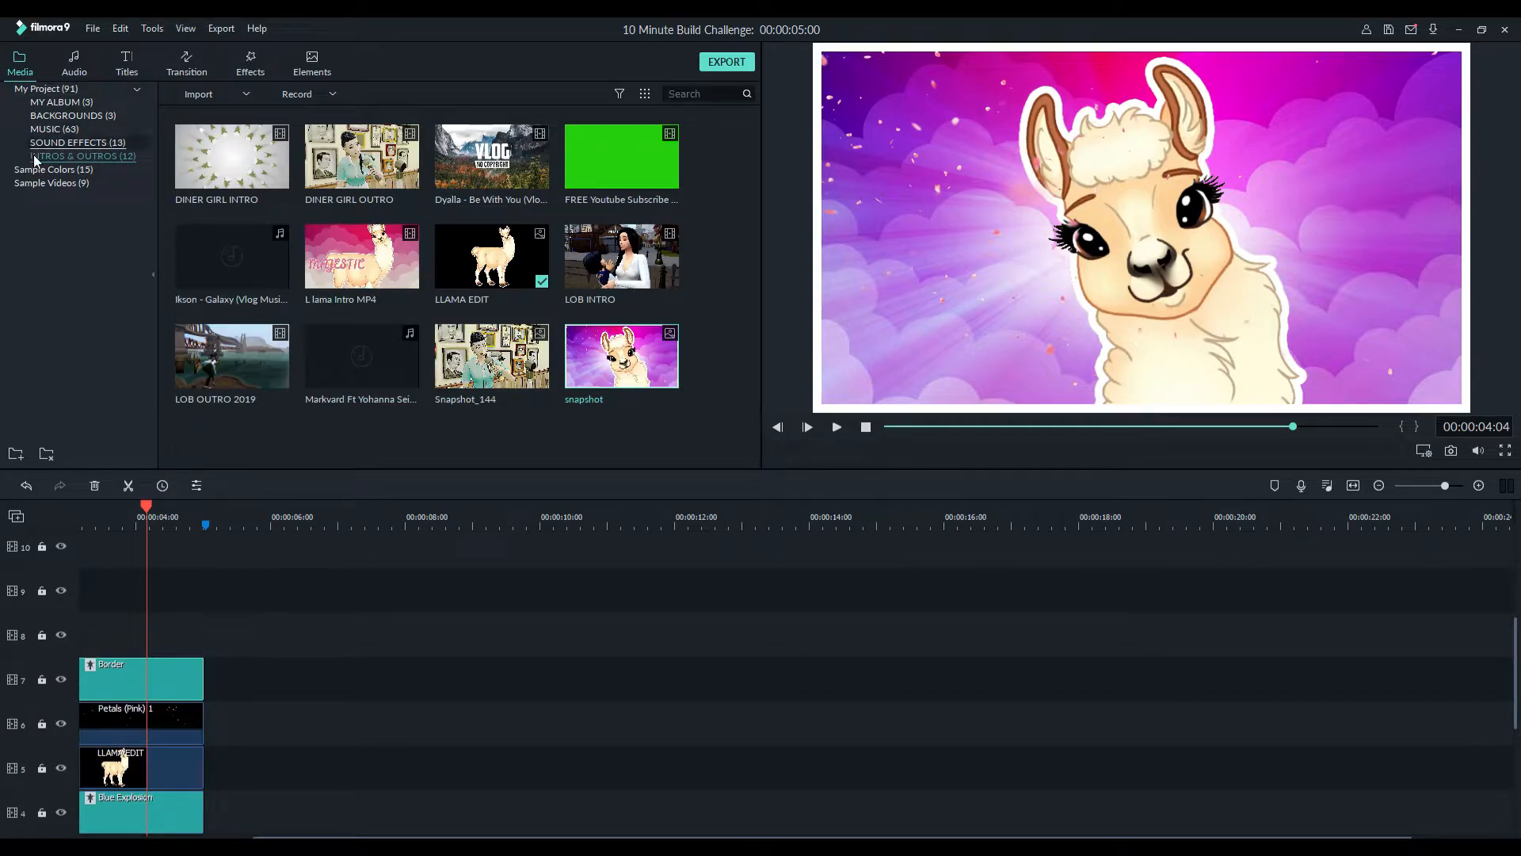
{"action": "right_click", "coordinate": [652, 365]}
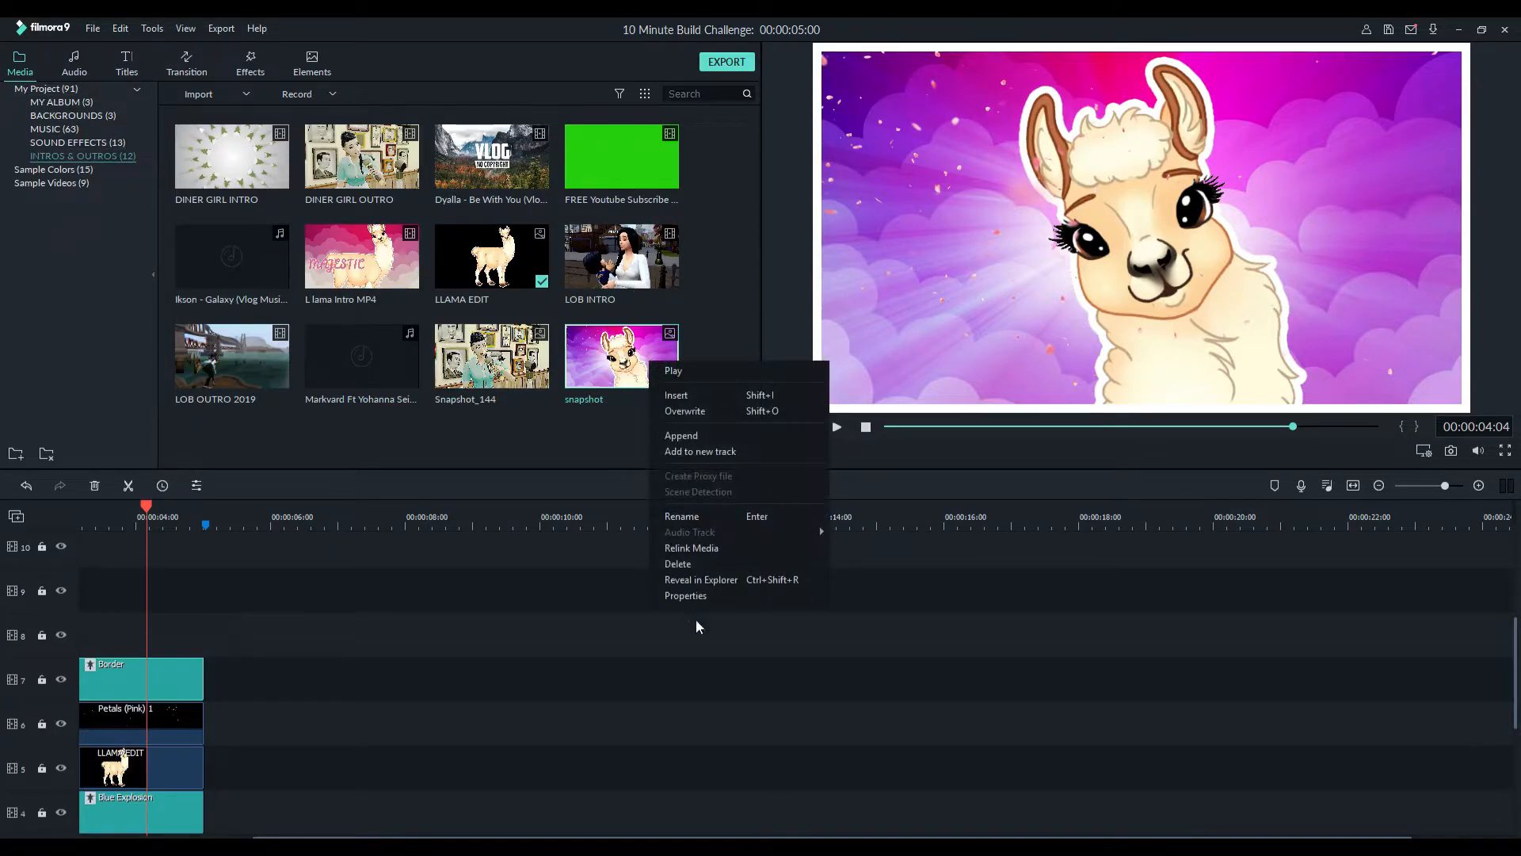
{"action": "left_click", "coordinate": [725, 580]}
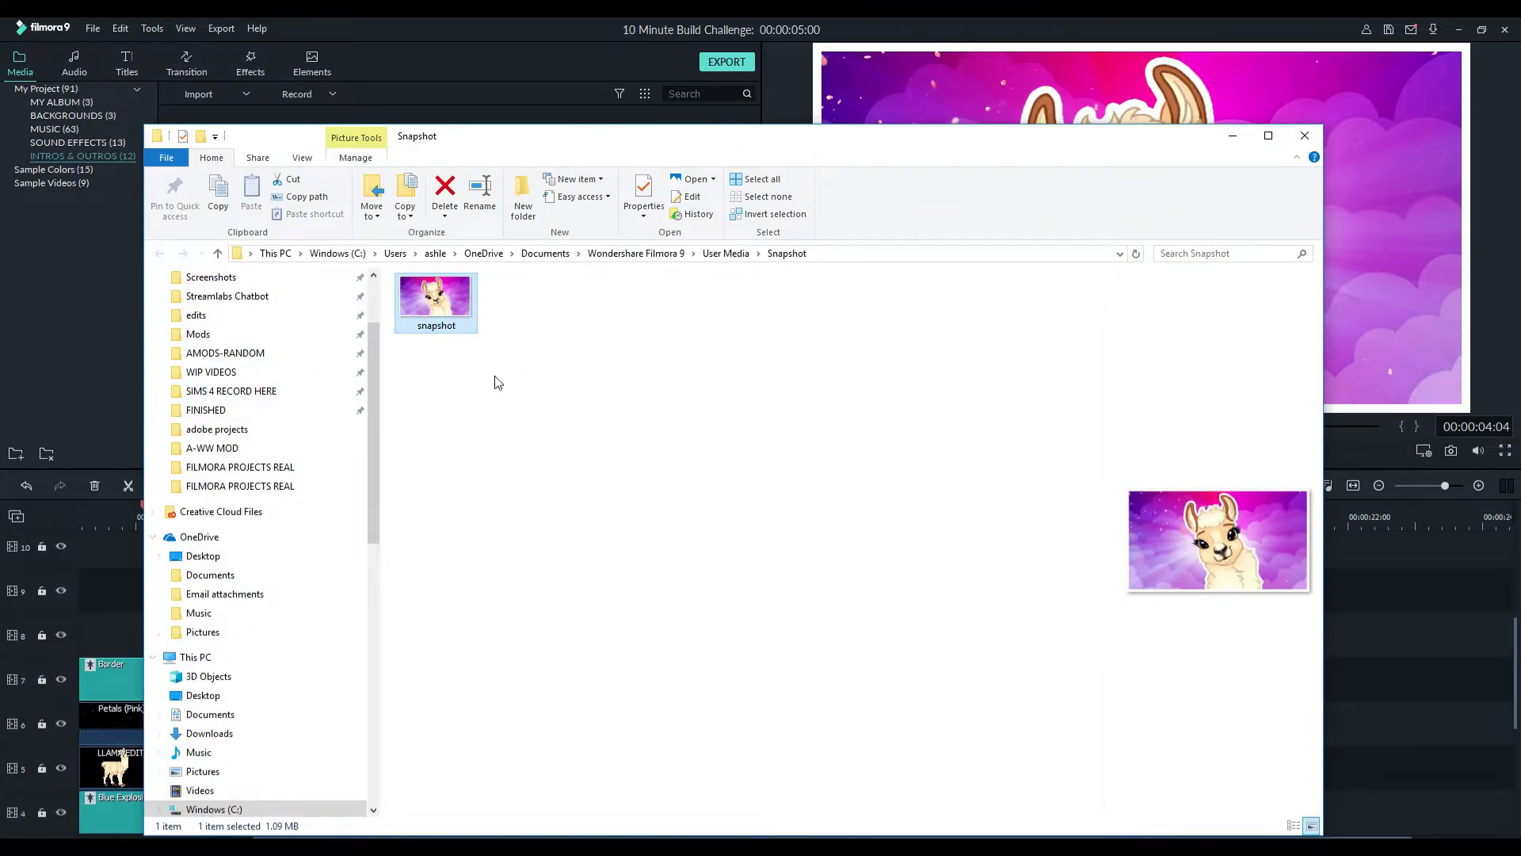
{"action": "left_click", "coordinate": [1305, 135]}
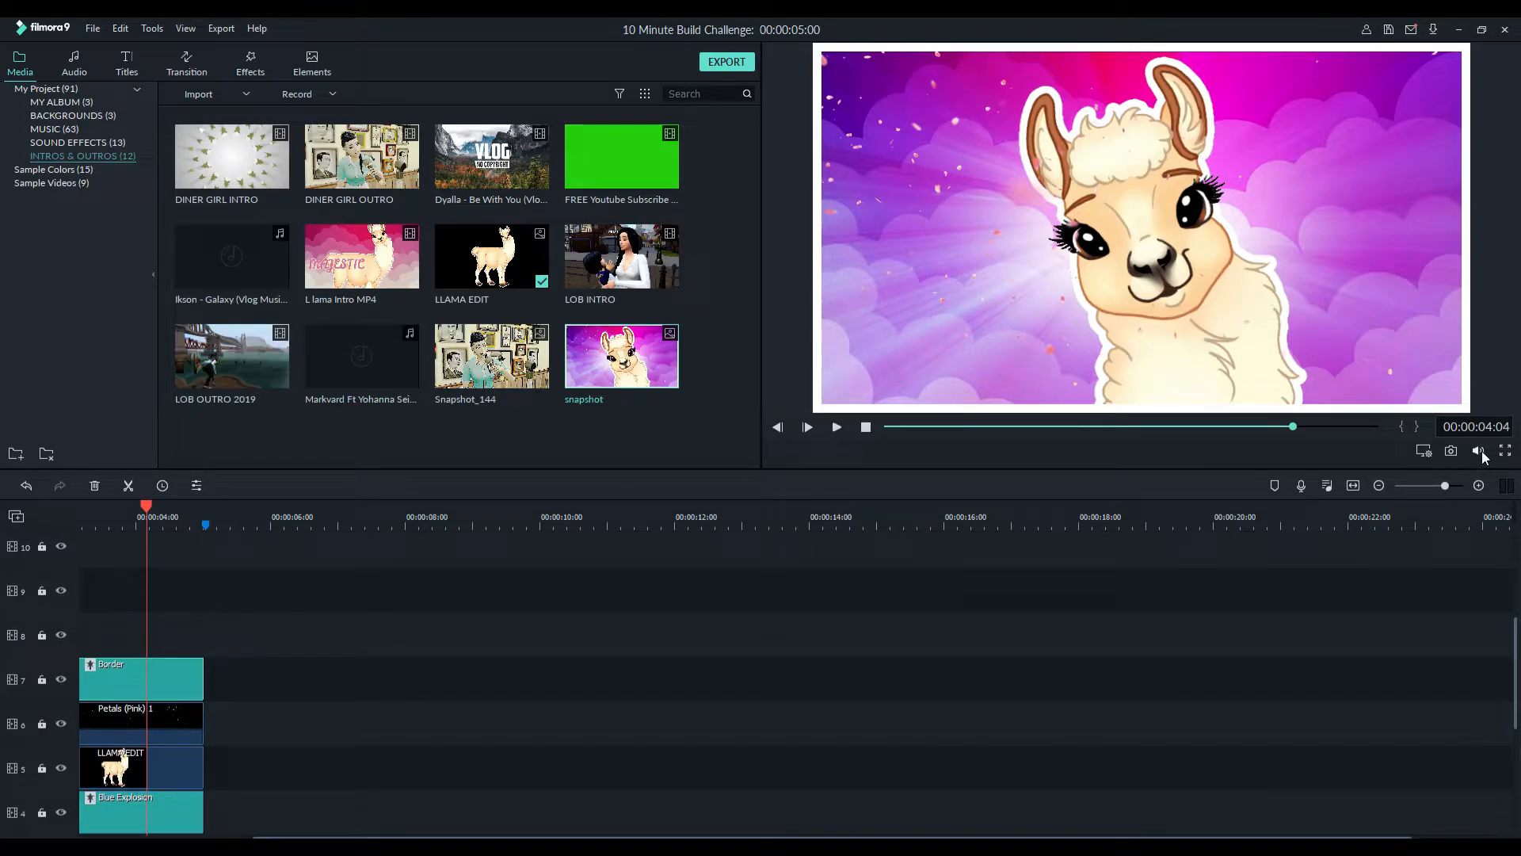
Return the playhead to the start and look over the timeline's video and audio tracks
{"action": "mouse_move", "coordinate": [1482, 450]}
{"action": "left_click_drag", "start_coordinate": [1294, 433], "coordinate": [815, 454]}
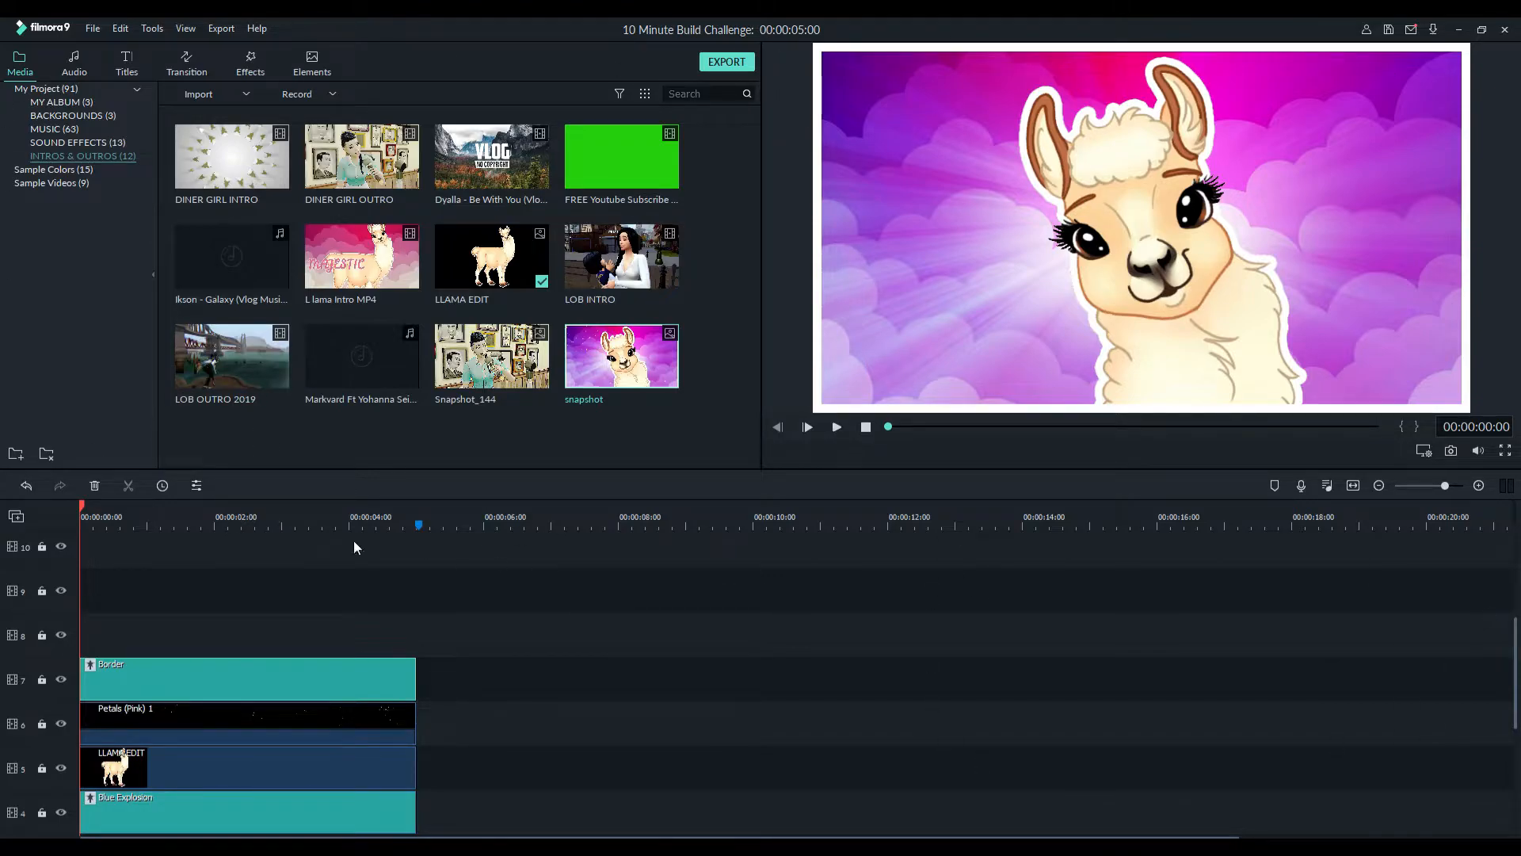
{"action": "scroll", "coordinate": [74, 613], "scroll_direction": "up", "scroll_amount": 5}
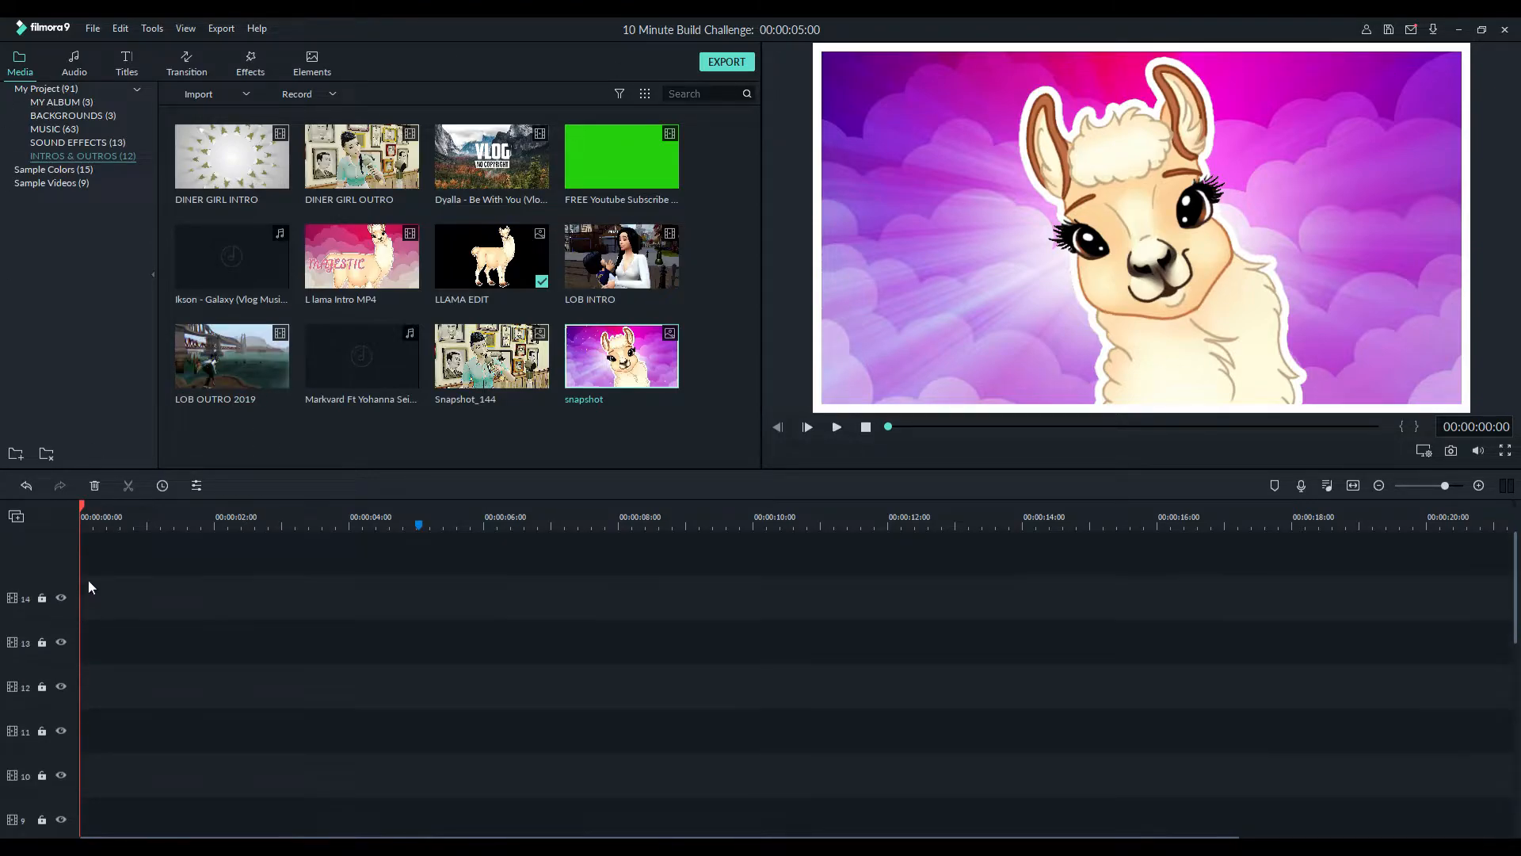
{"action": "scroll", "coordinate": [90, 620], "scroll_direction": "down", "scroll_amount": 5}
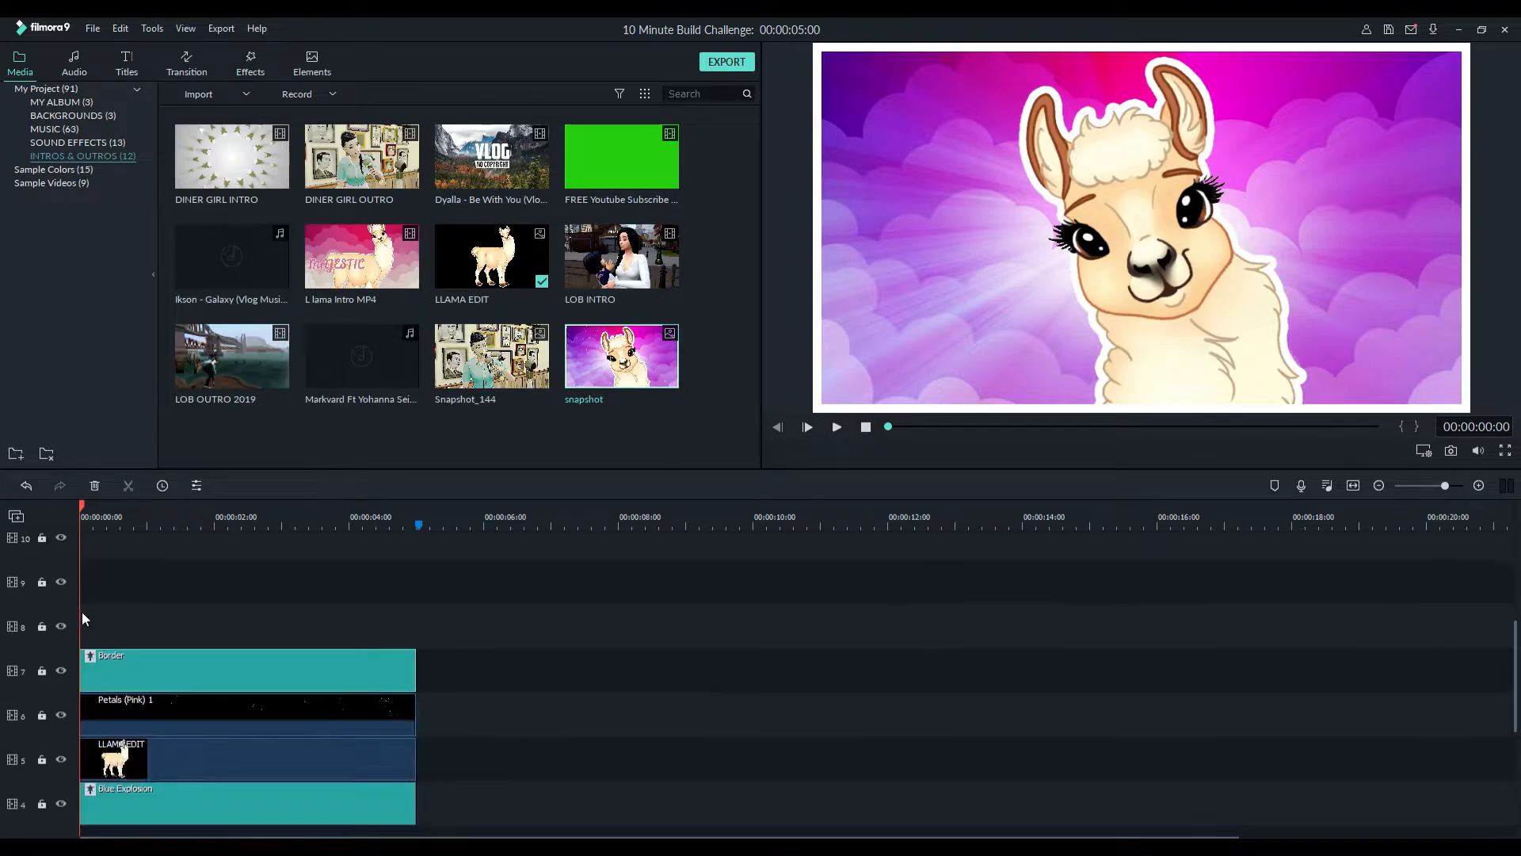
{"action": "scroll", "coordinate": [147, 646], "scroll_direction": "down", "scroll_amount": 8}
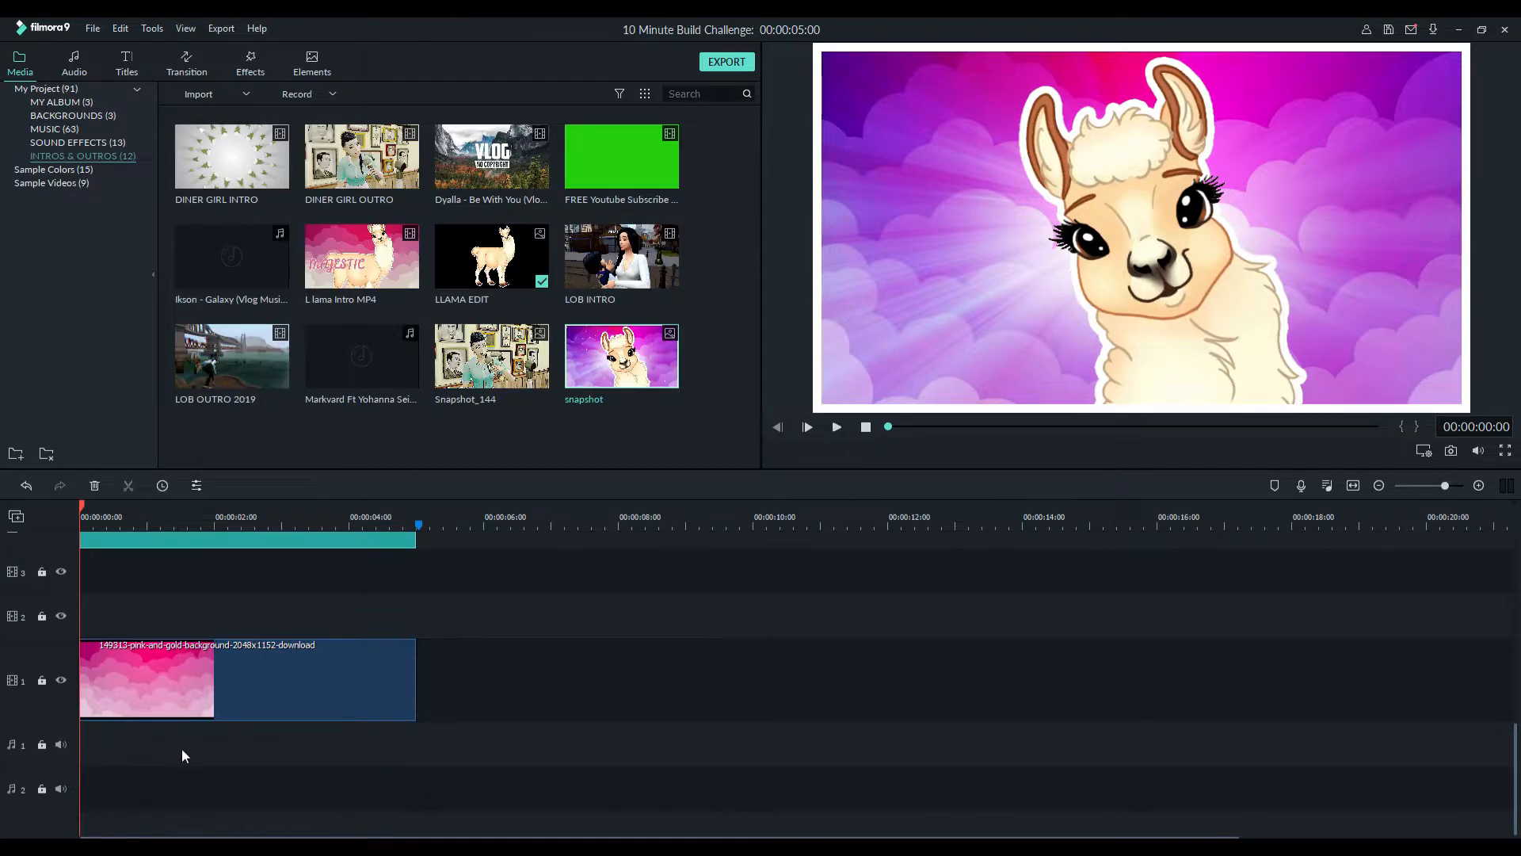
{"action": "scroll", "coordinate": [80, 783], "scroll_direction": "up", "scroll_amount": 4}
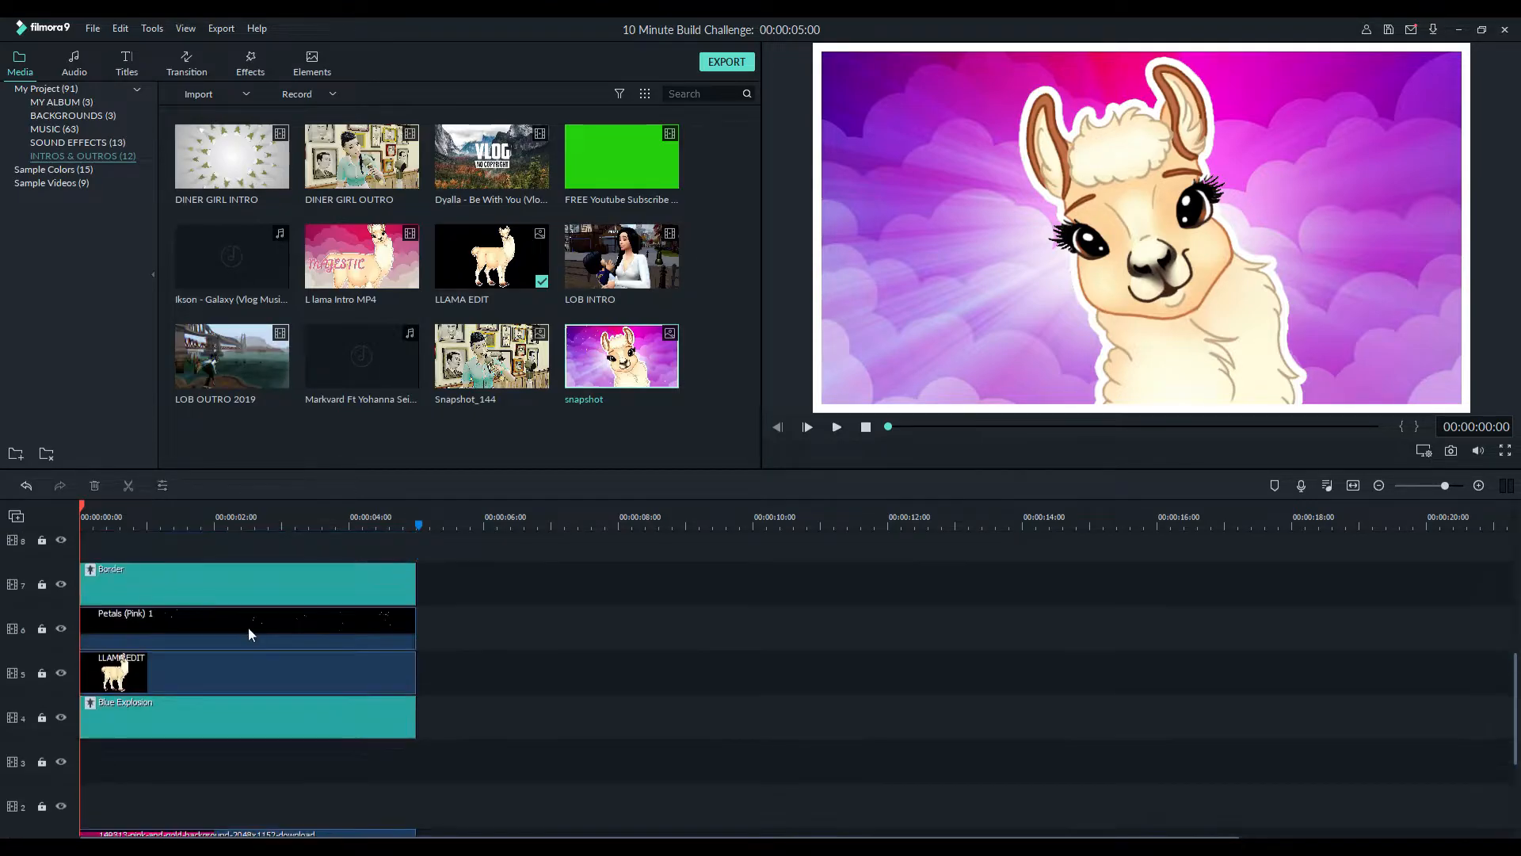
Move the Blue Explosion, LLAMA EDIT, Petals (Pink) 1 and Border clips together down to video tracks 2 through 5
{"action": "left_click", "coordinate": [268, 712]}
{"action": "scroll", "coordinate": [474, 642], "scroll_direction": "down", "scroll_amount": 1}
{"action": "left_click_drag", "start_coordinate": [381, 641], "coordinate": [338, 737]}
{"action": "scroll", "coordinate": [502, 659], "scroll_direction": "down", "scroll_amount": 2}
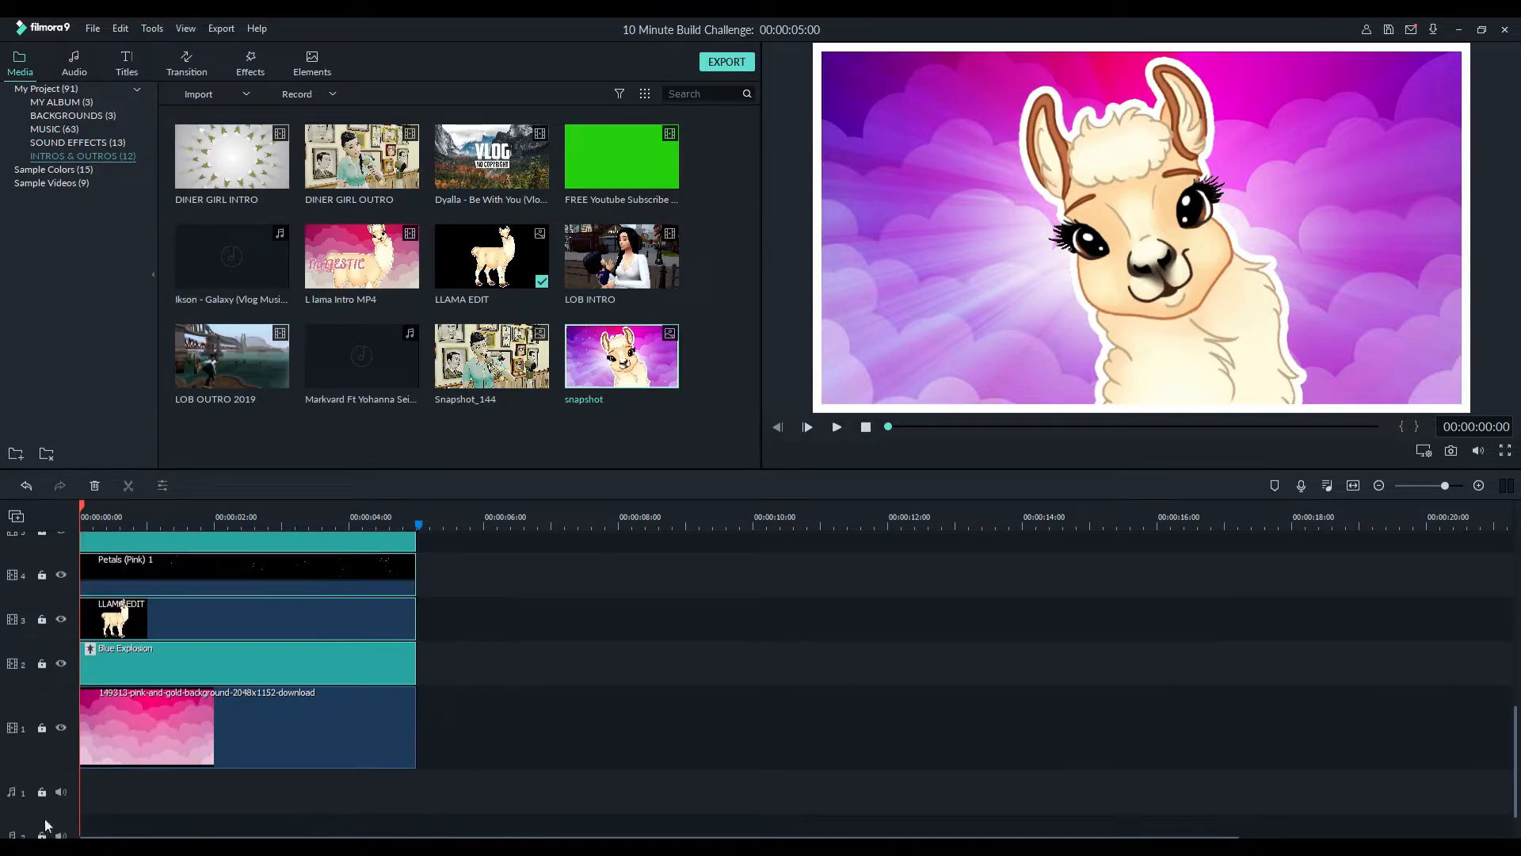
{"action": "left_click", "coordinate": [491, 758]}
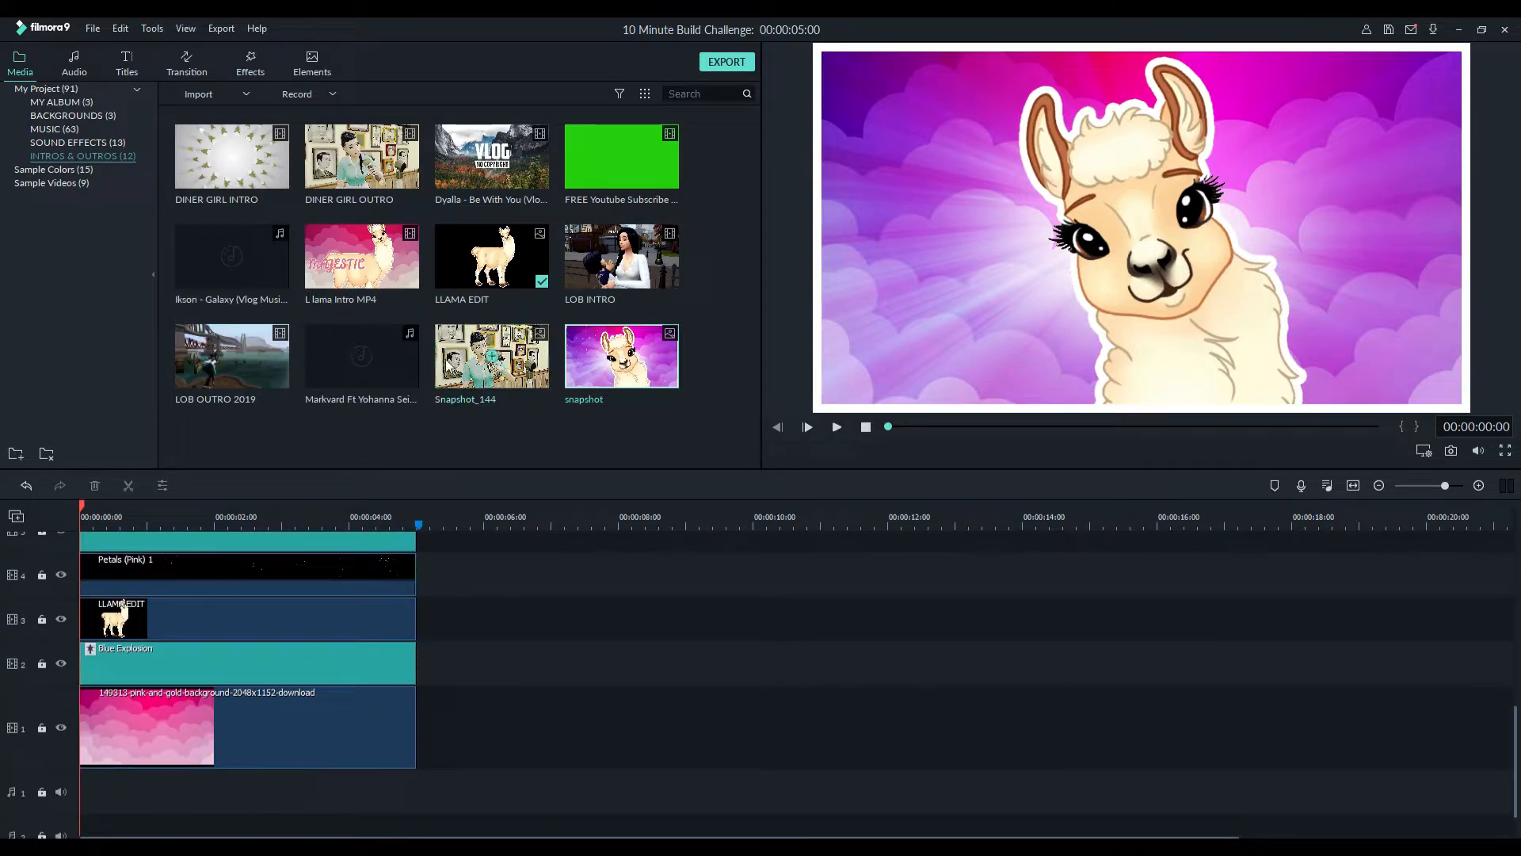
Import the 10 min build challenge video from the SIMS 4 RECORD HERE folder into the project media without creating a proxy file
{"action": "left_click", "coordinate": [54, 87]}
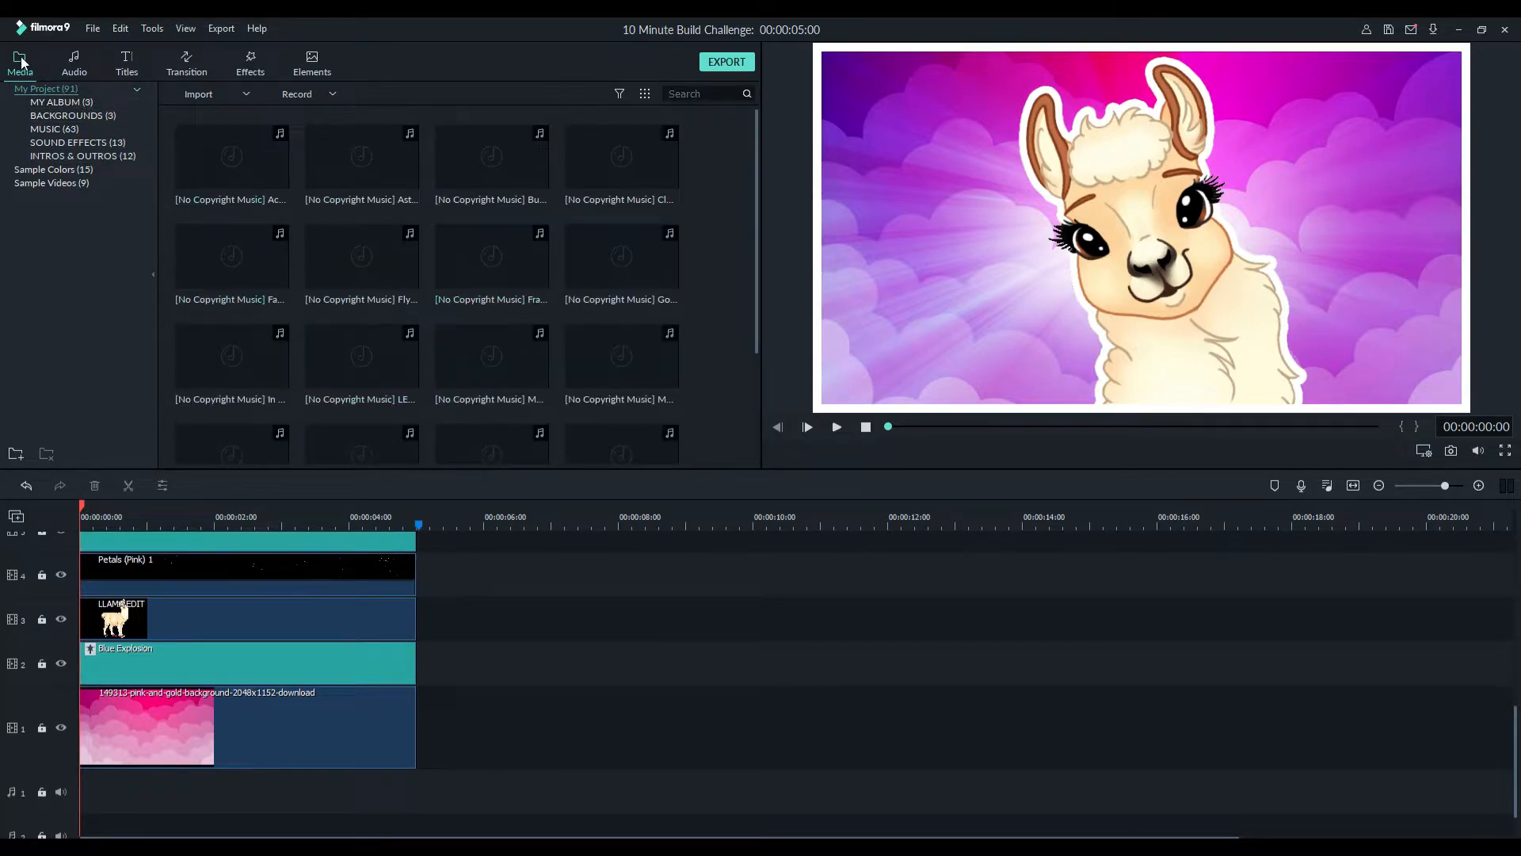
{"action": "scroll", "coordinate": [699, 230], "scroll_direction": "down", "scroll_amount": 10}
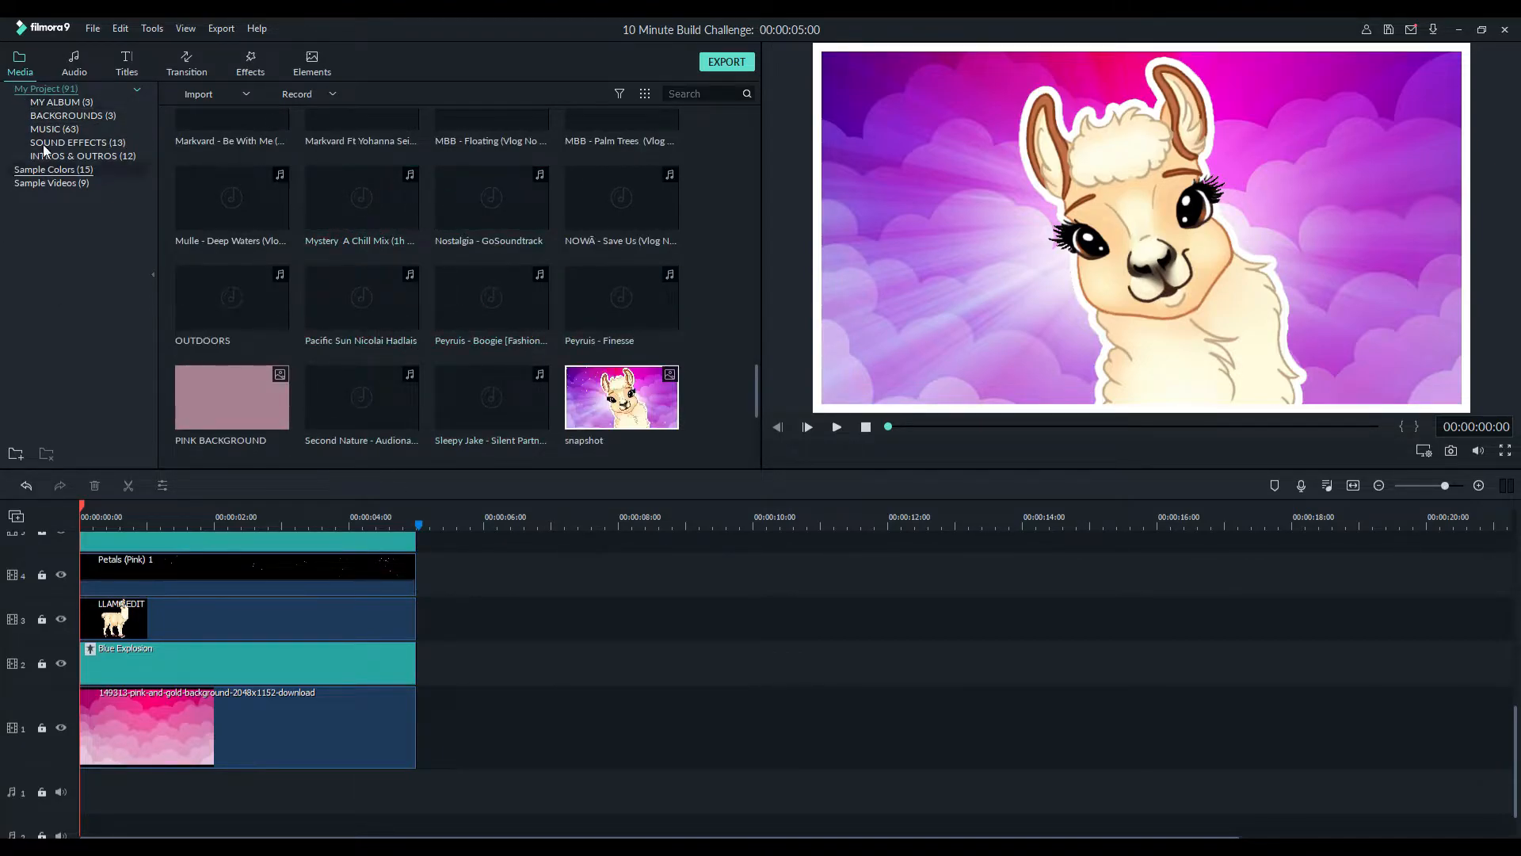
{"action": "right_click", "coordinate": [726, 347]}
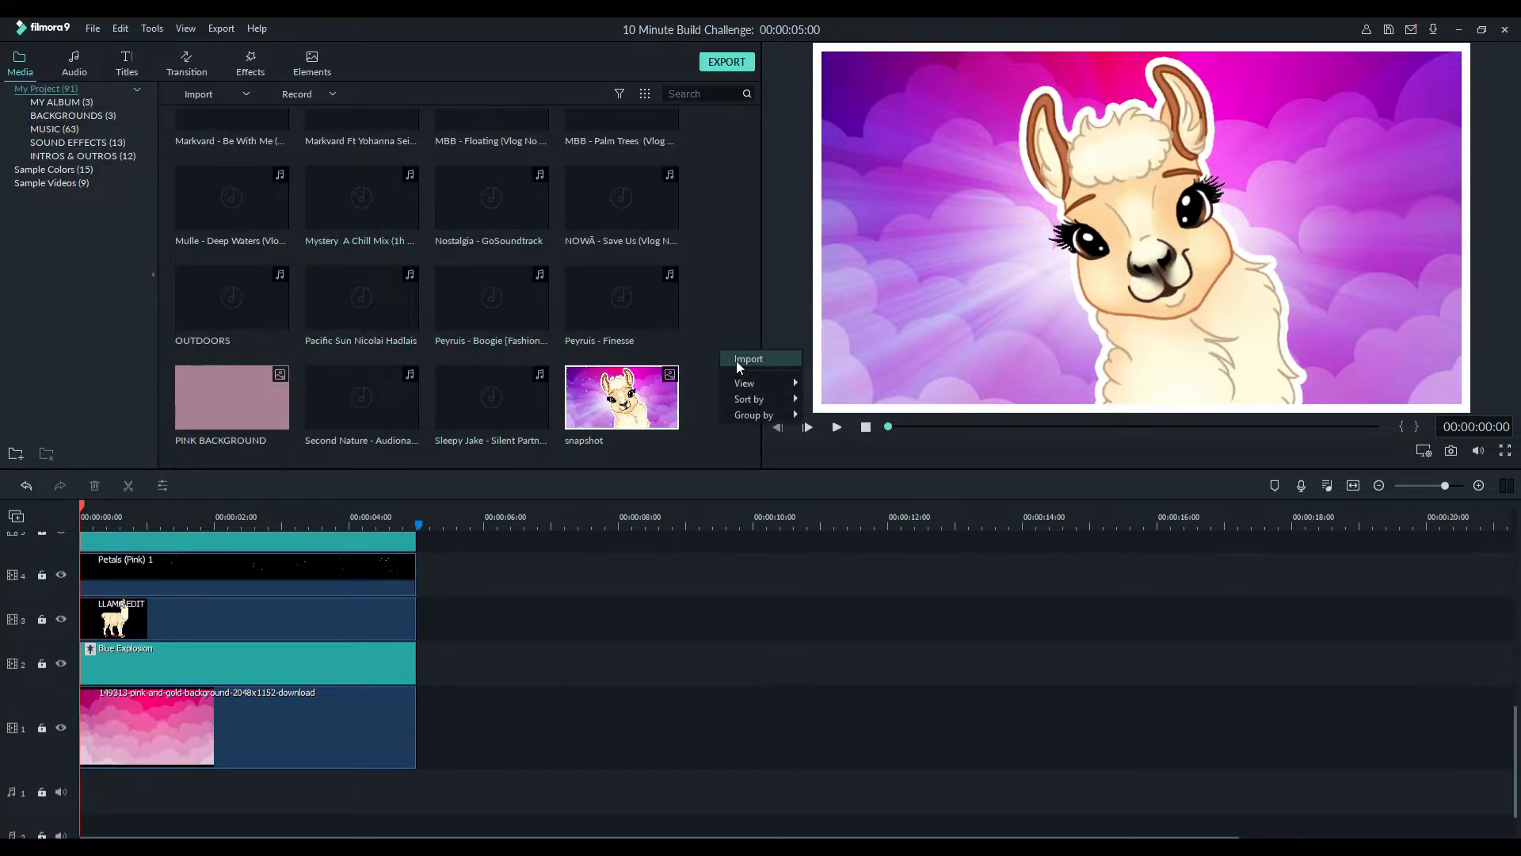
{"action": "left_click", "coordinate": [735, 360]}
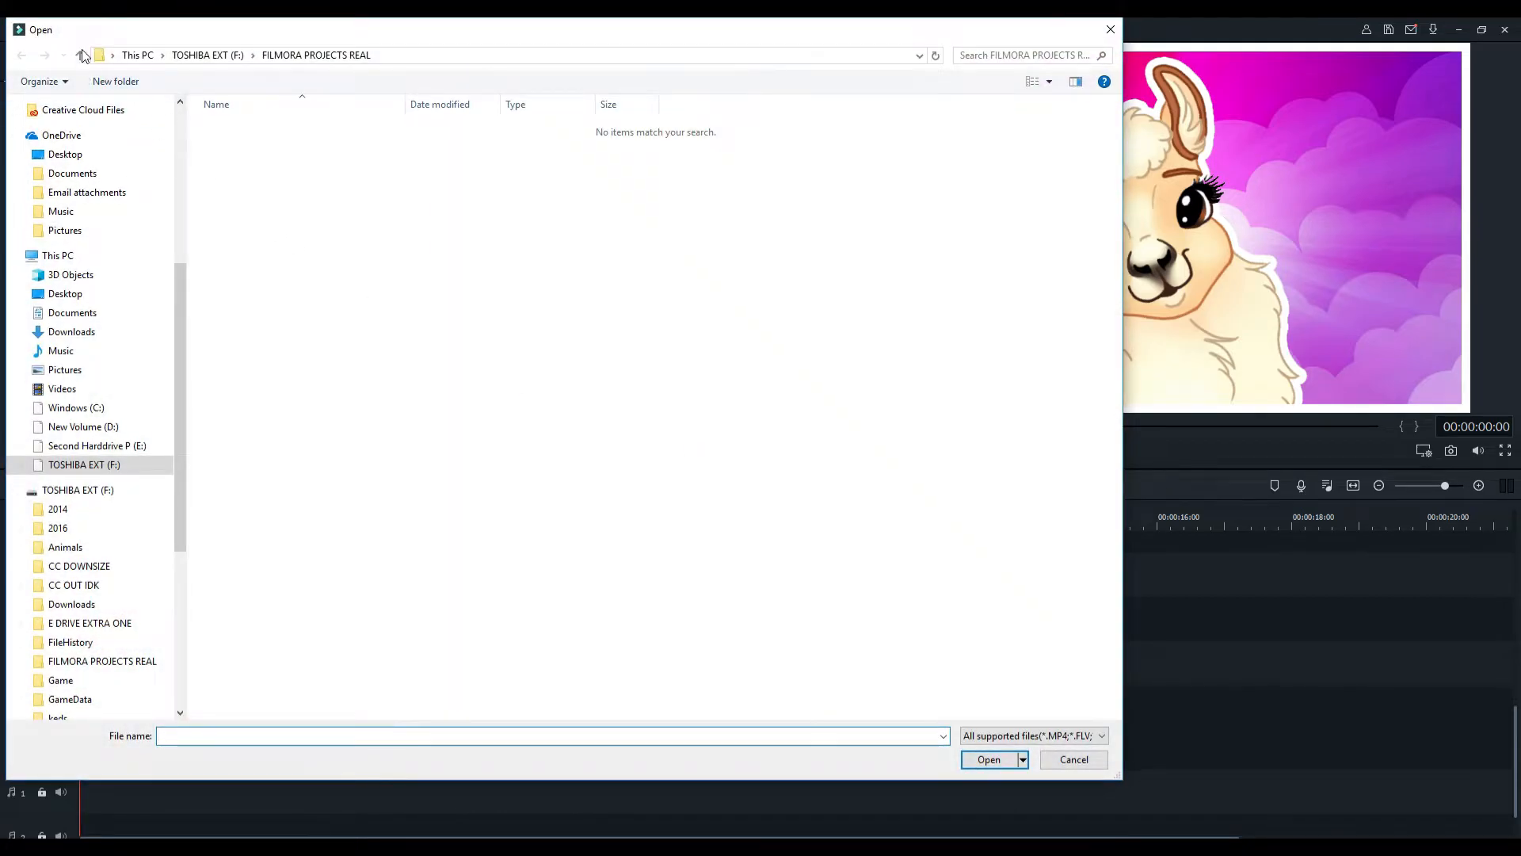
{"action": "scroll", "coordinate": [95, 329], "scroll_direction": "up", "scroll_amount": 2}
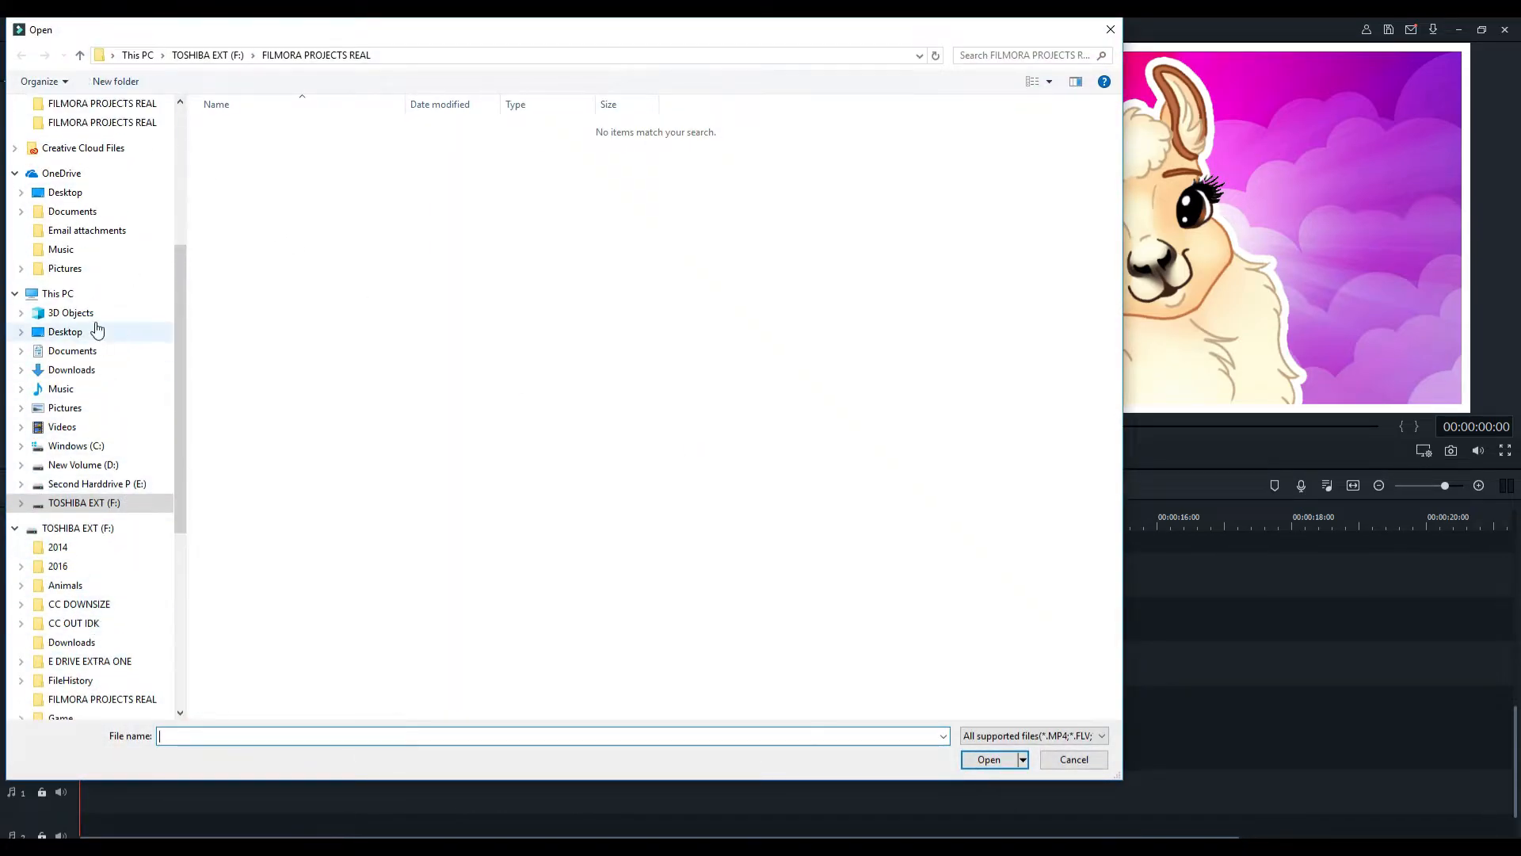
{"action": "scroll", "coordinate": [98, 293], "scroll_direction": "up", "scroll_amount": 4}
{"action": "left_click", "coordinate": [137, 325]}
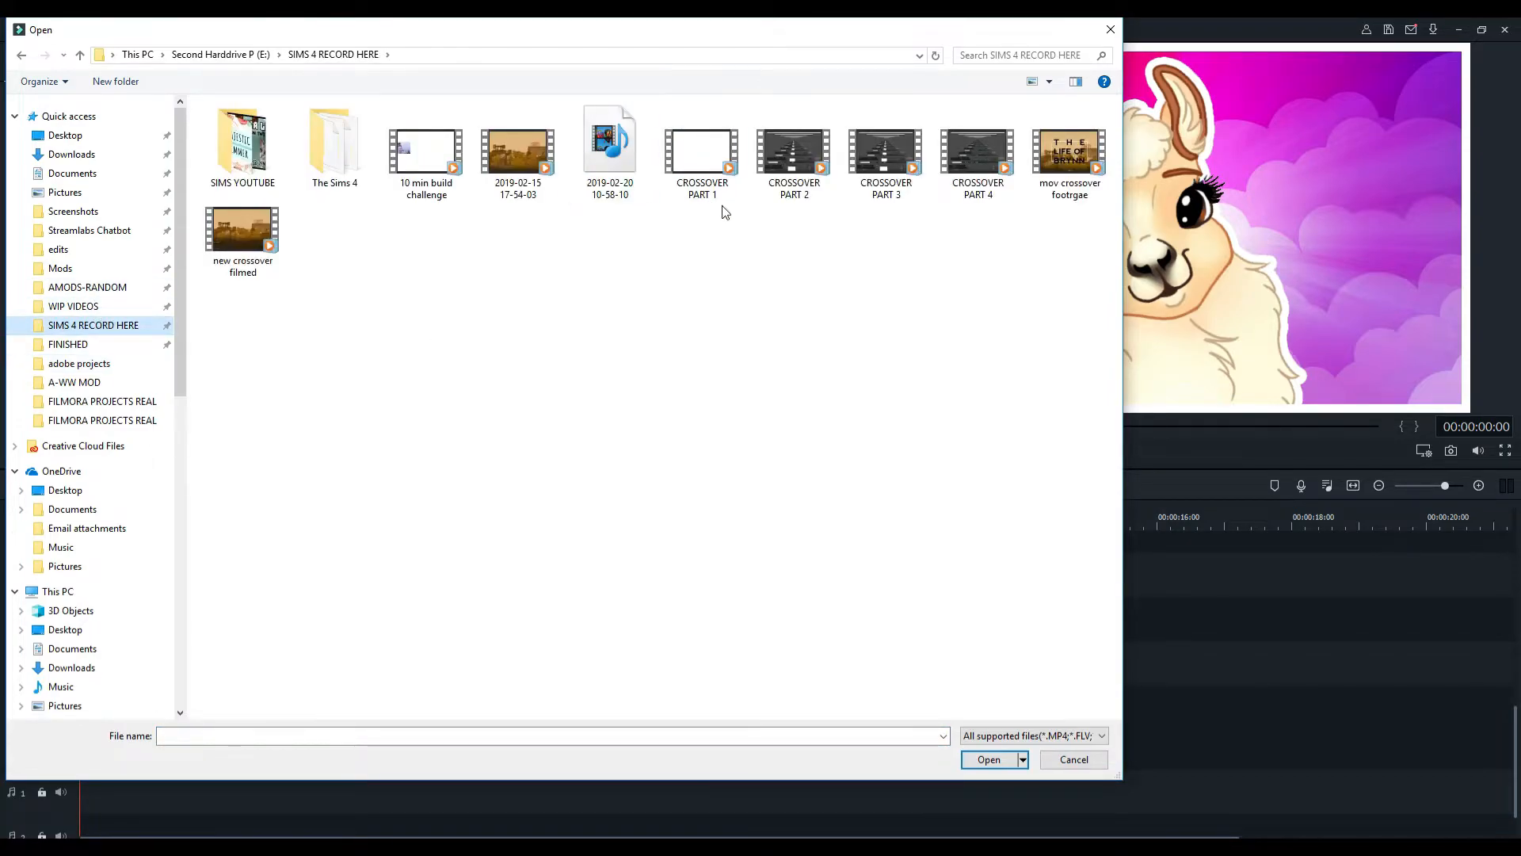
{"action": "left_click", "coordinate": [427, 155]}
{"action": "left_click", "coordinate": [989, 760]}
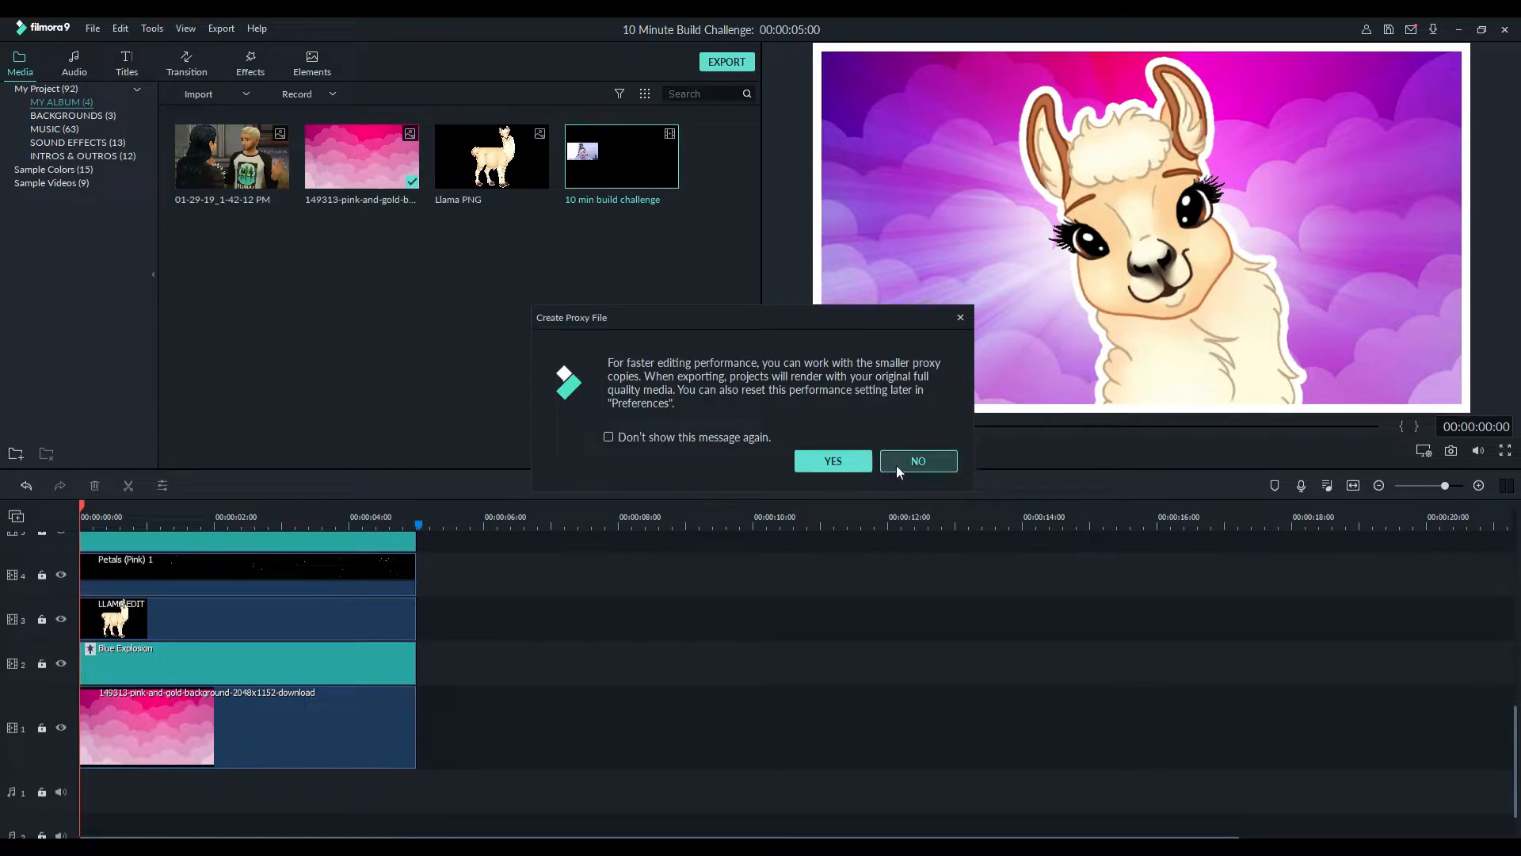
{"action": "left_click", "coordinate": [934, 466]}
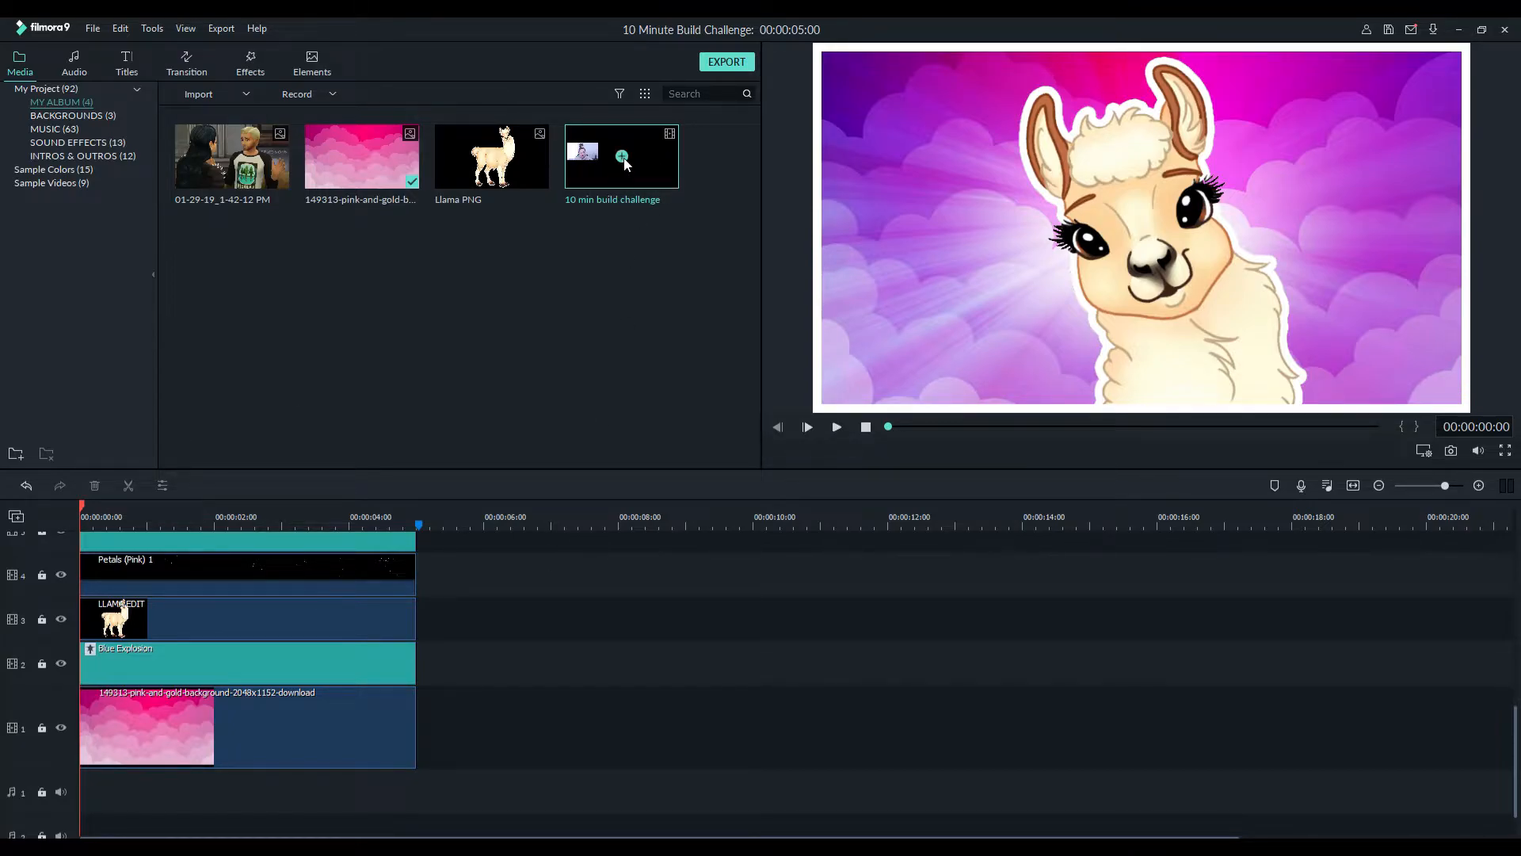
Place the 10 min build challenge video on video track 1 directly after the pink background clip, keeping the project settings
{"action": "mouse_move", "coordinate": [84, 509]}
{"action": "left_mouse_down"}
{"action": "mouse_move", "coordinate": [430, 471]}
{"action": "mouse_move", "coordinate": [81, 499]}
{"action": "left_mouse_up"}
{"action": "left_click_drag", "start_coordinate": [643, 184], "coordinate": [416, 723]}
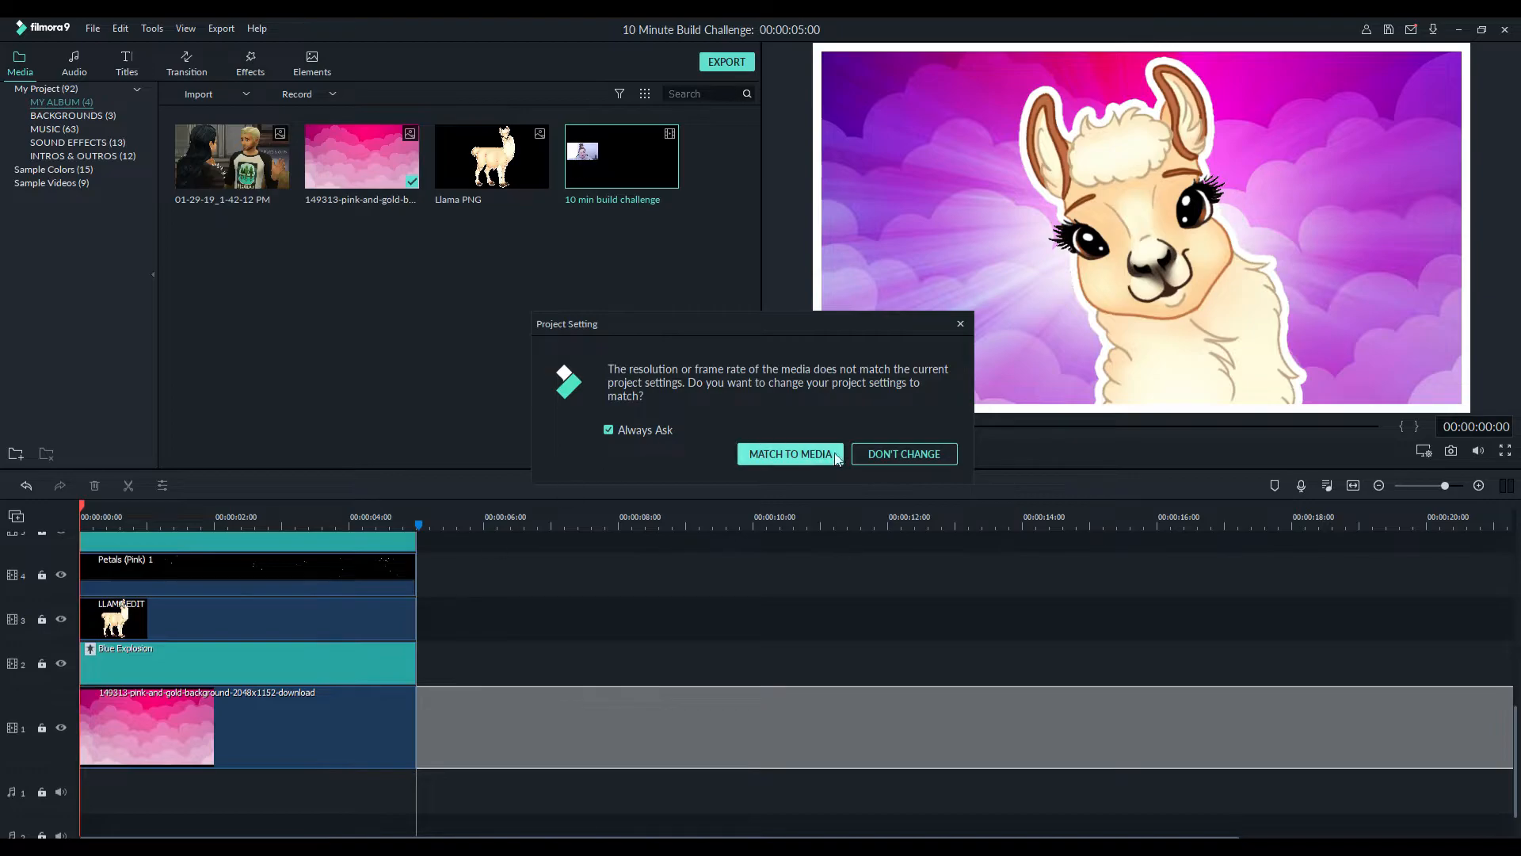
{"action": "left_click", "coordinate": [902, 456]}
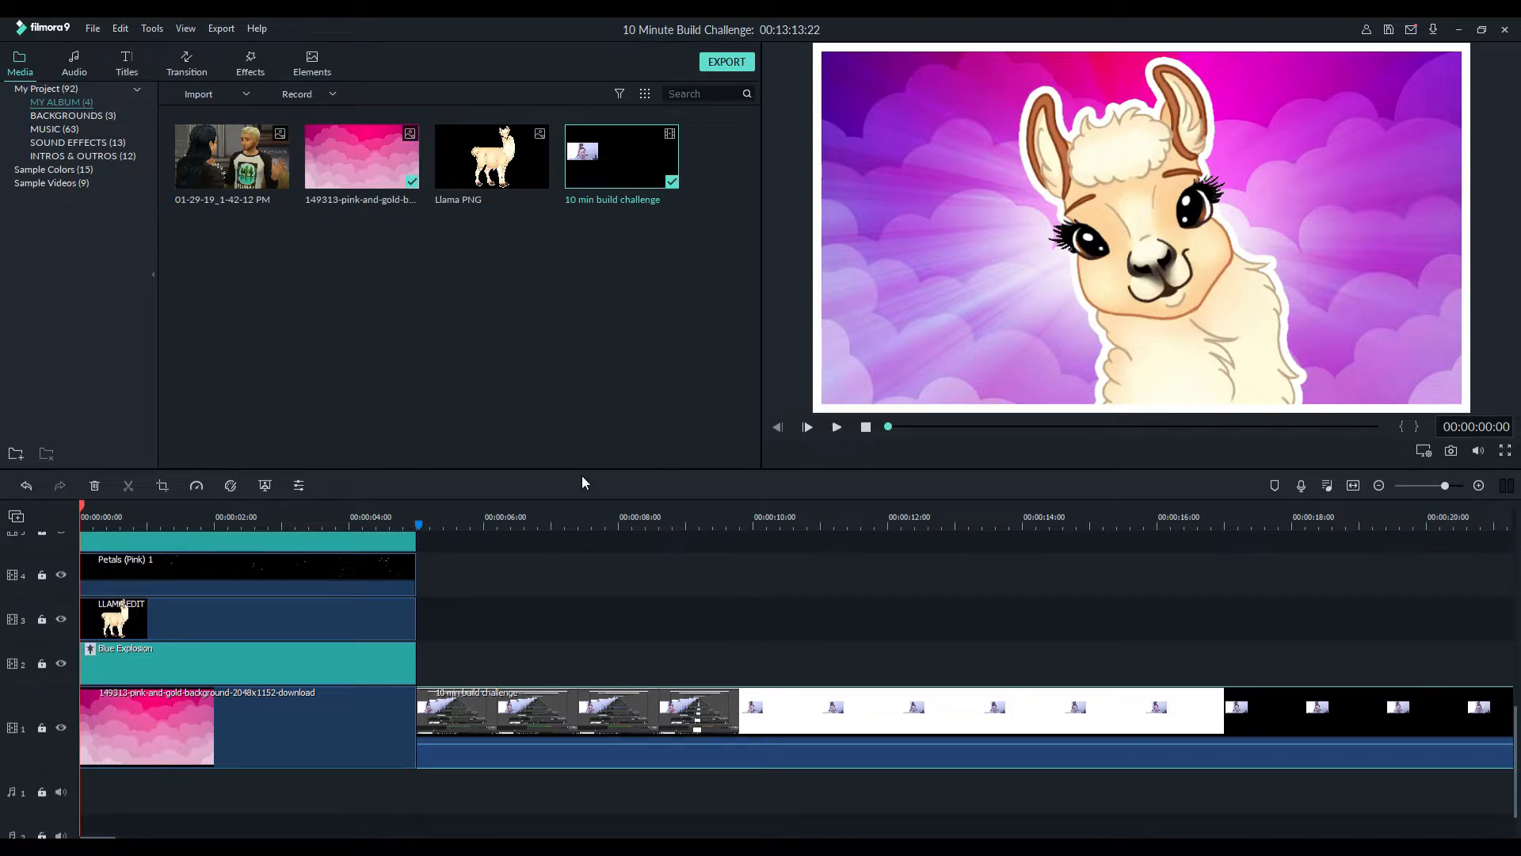
{"action": "scroll", "coordinate": [593, 620], "scroll_direction": "down", "scroll_amount": 1}
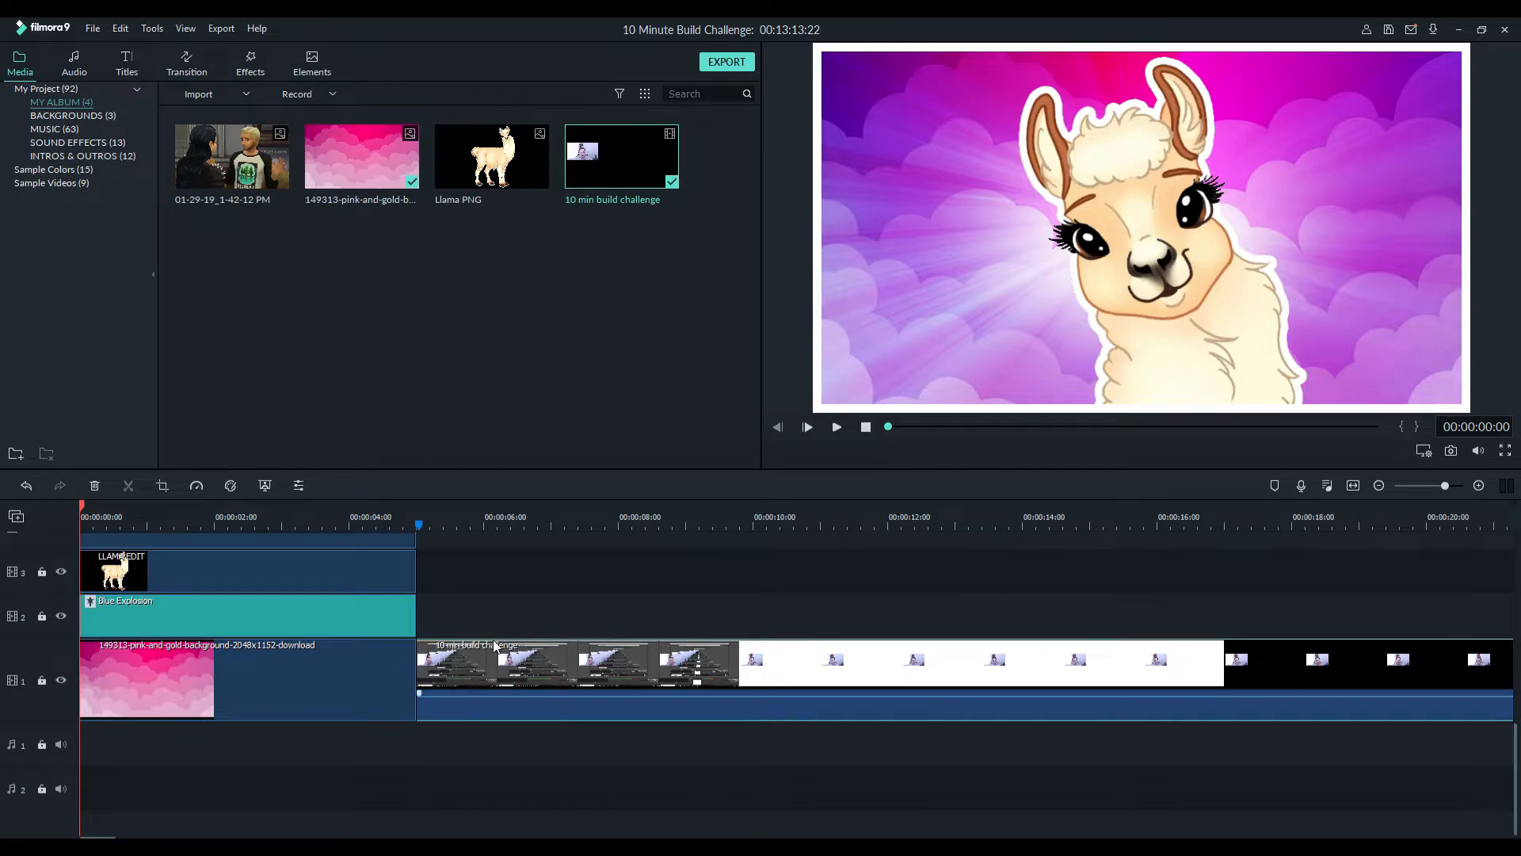
{"action": "scroll", "coordinate": [463, 612], "scroll_direction": "up", "scroll_amount": 2}
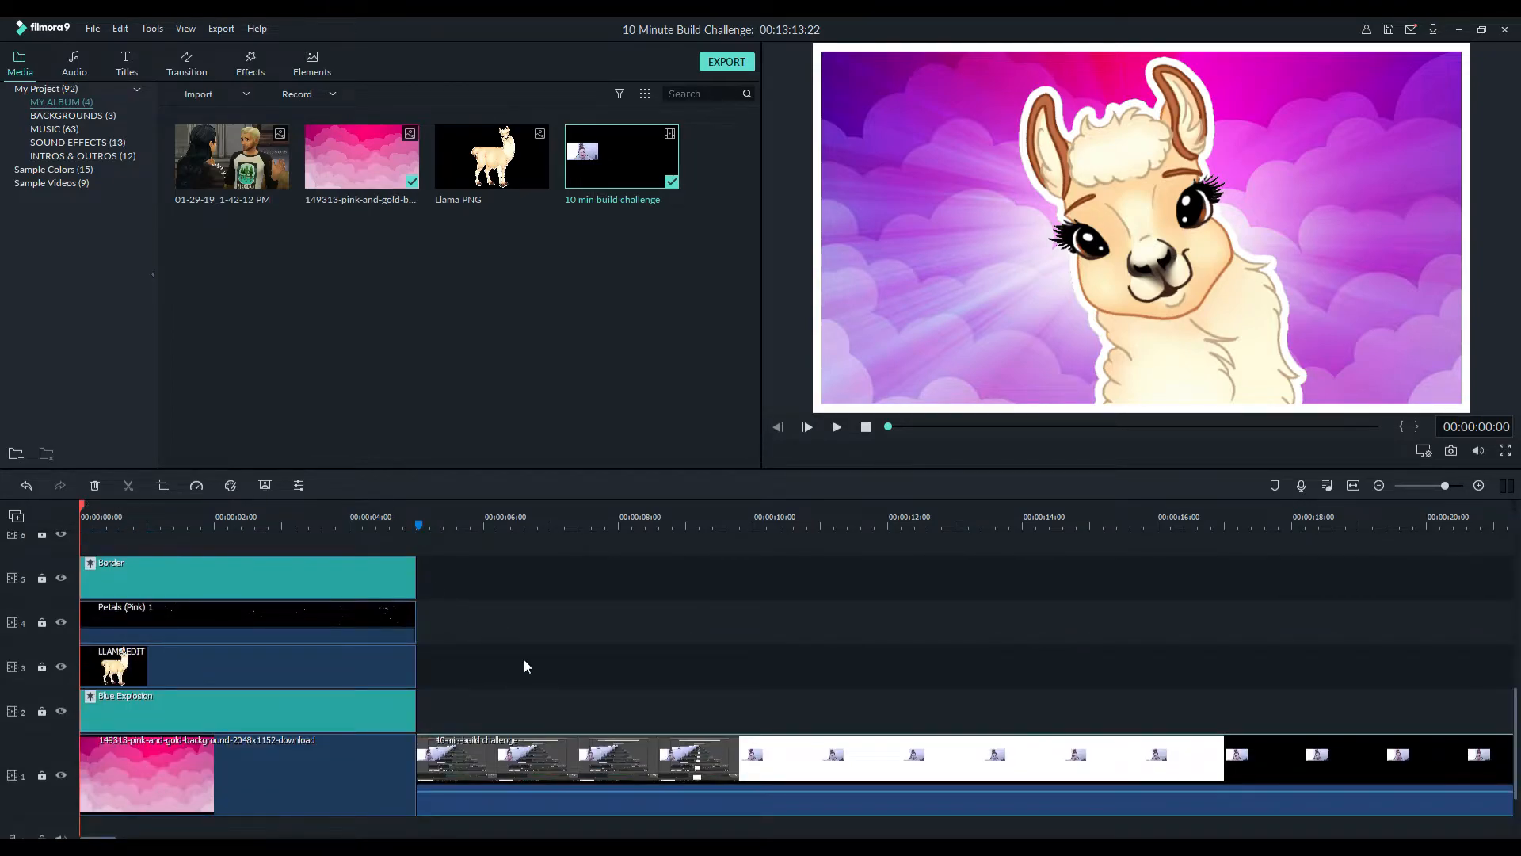
Play the timeline from the intro into the build challenge footage, adjusting the system speaker volume partway through
{"action": "key", "text": "space"}
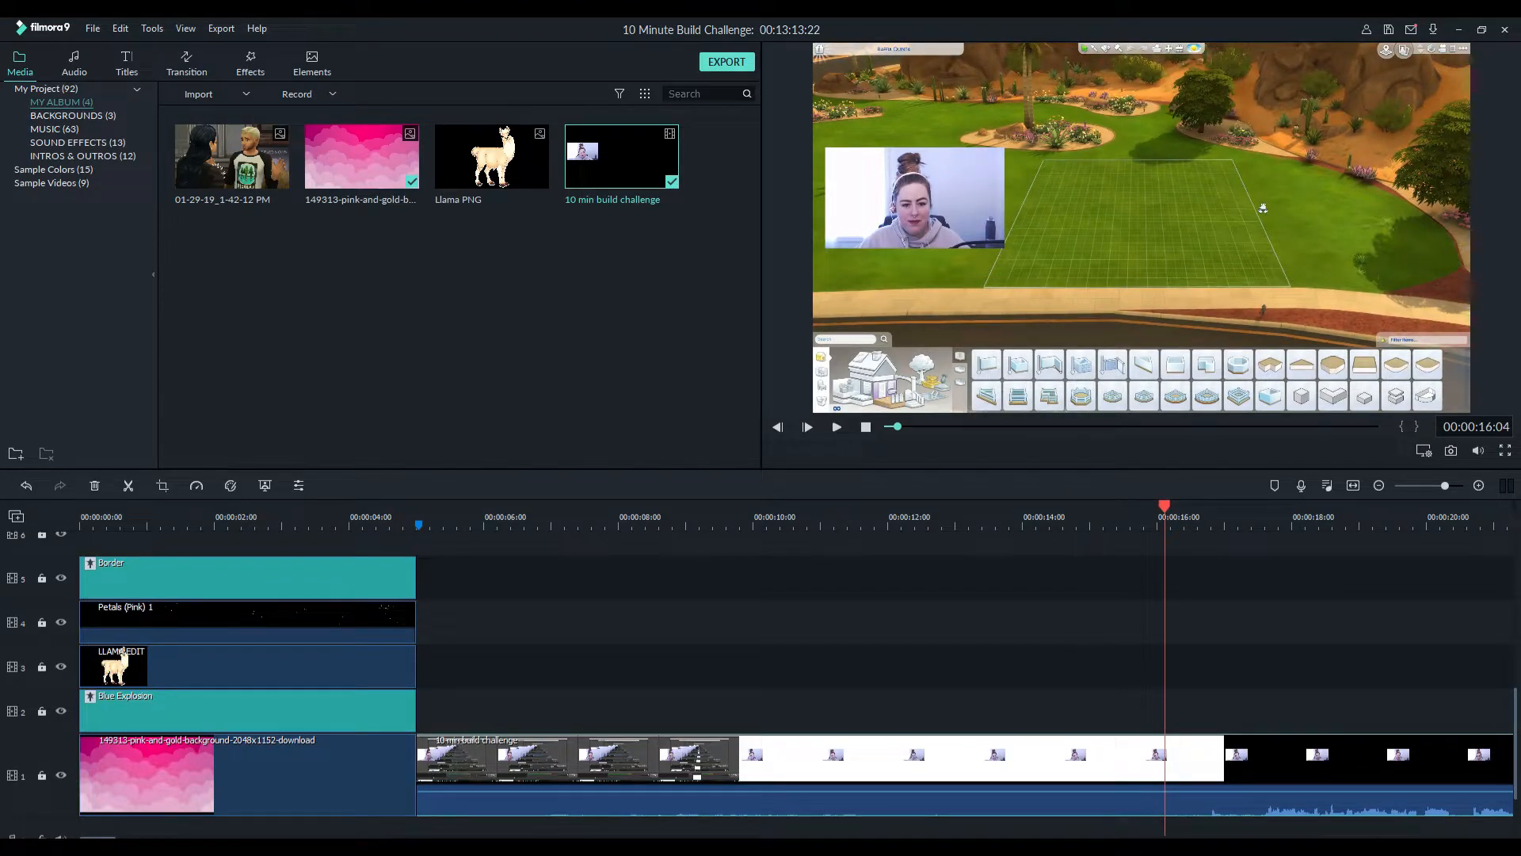
{"action": "left_click", "coordinate": [1386, 848]}
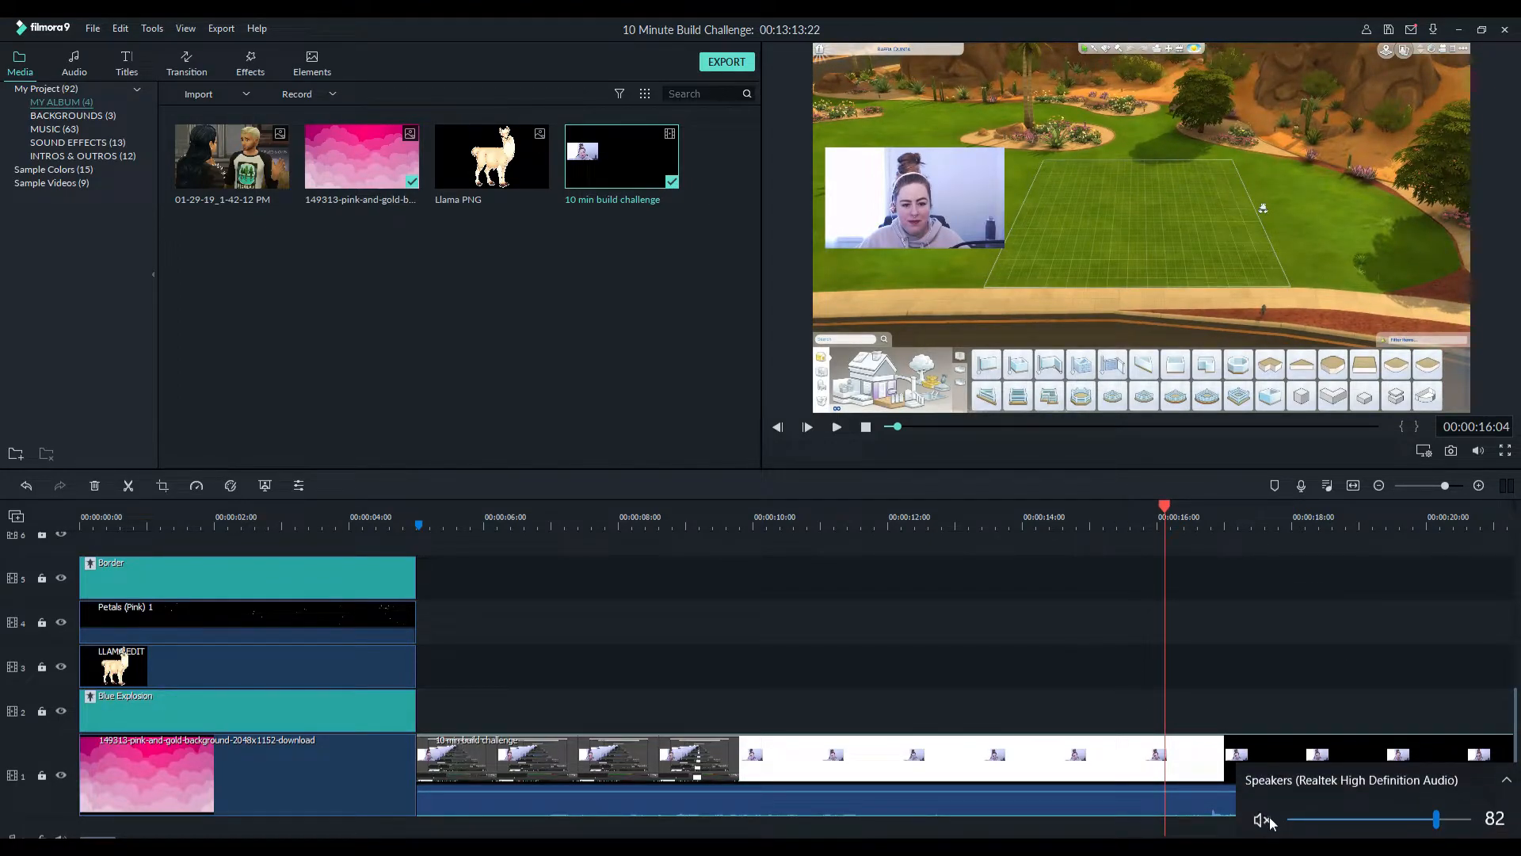
{"action": "scroll", "coordinate": [1381, 816], "scroll_direction": "down", "scroll_amount": 13}
{"action": "left_click", "coordinate": [999, 584]}
{"action": "key", "text": "space"}
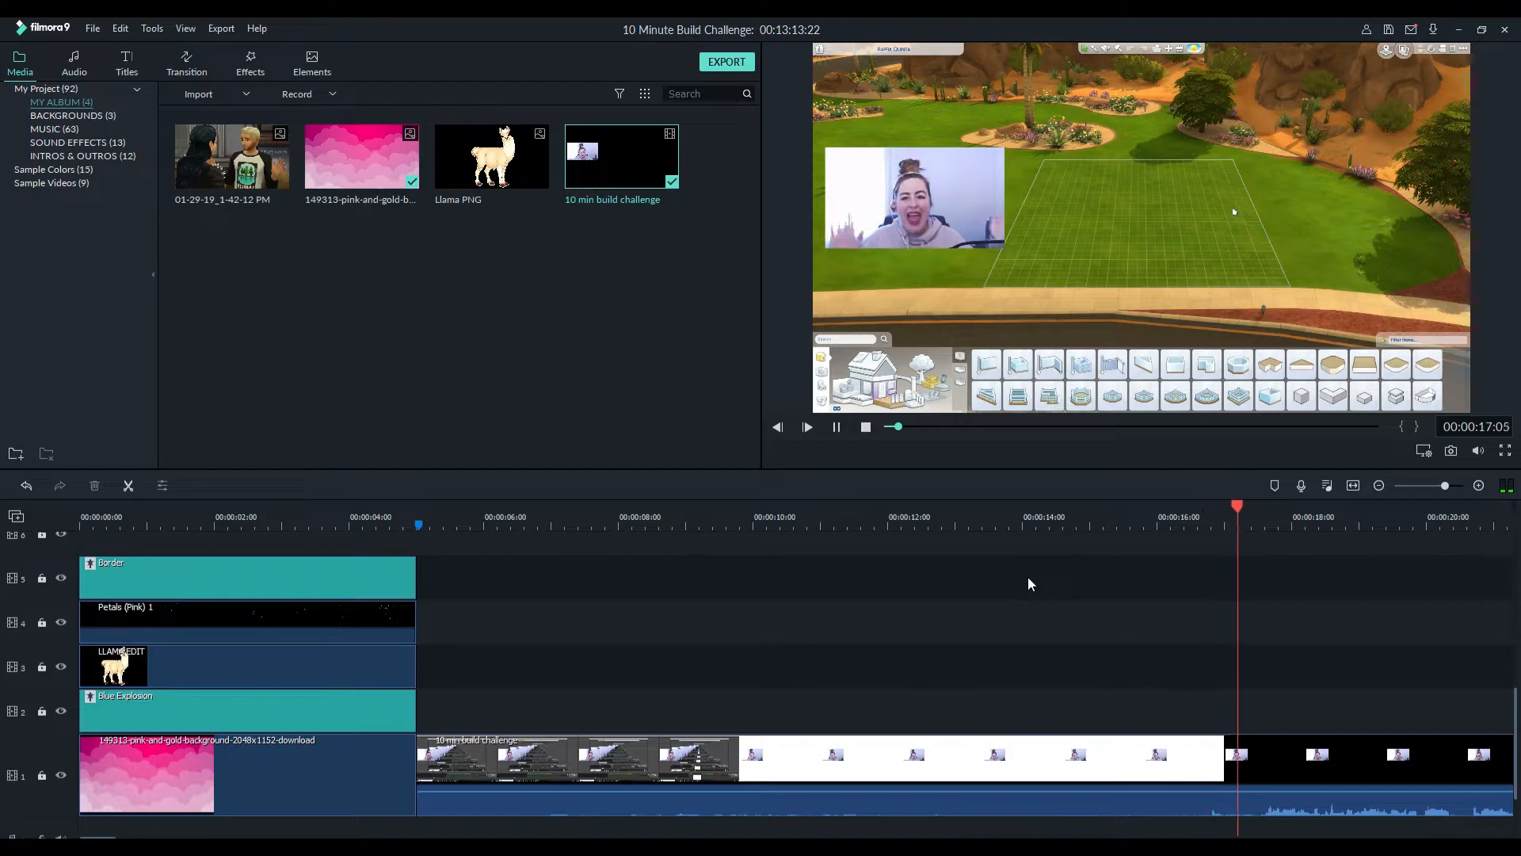
Split the build challenge clip at 00:00:17:01, delete the part before the cut and move the remainder against the intro
{"action": "key", "text": "space"}
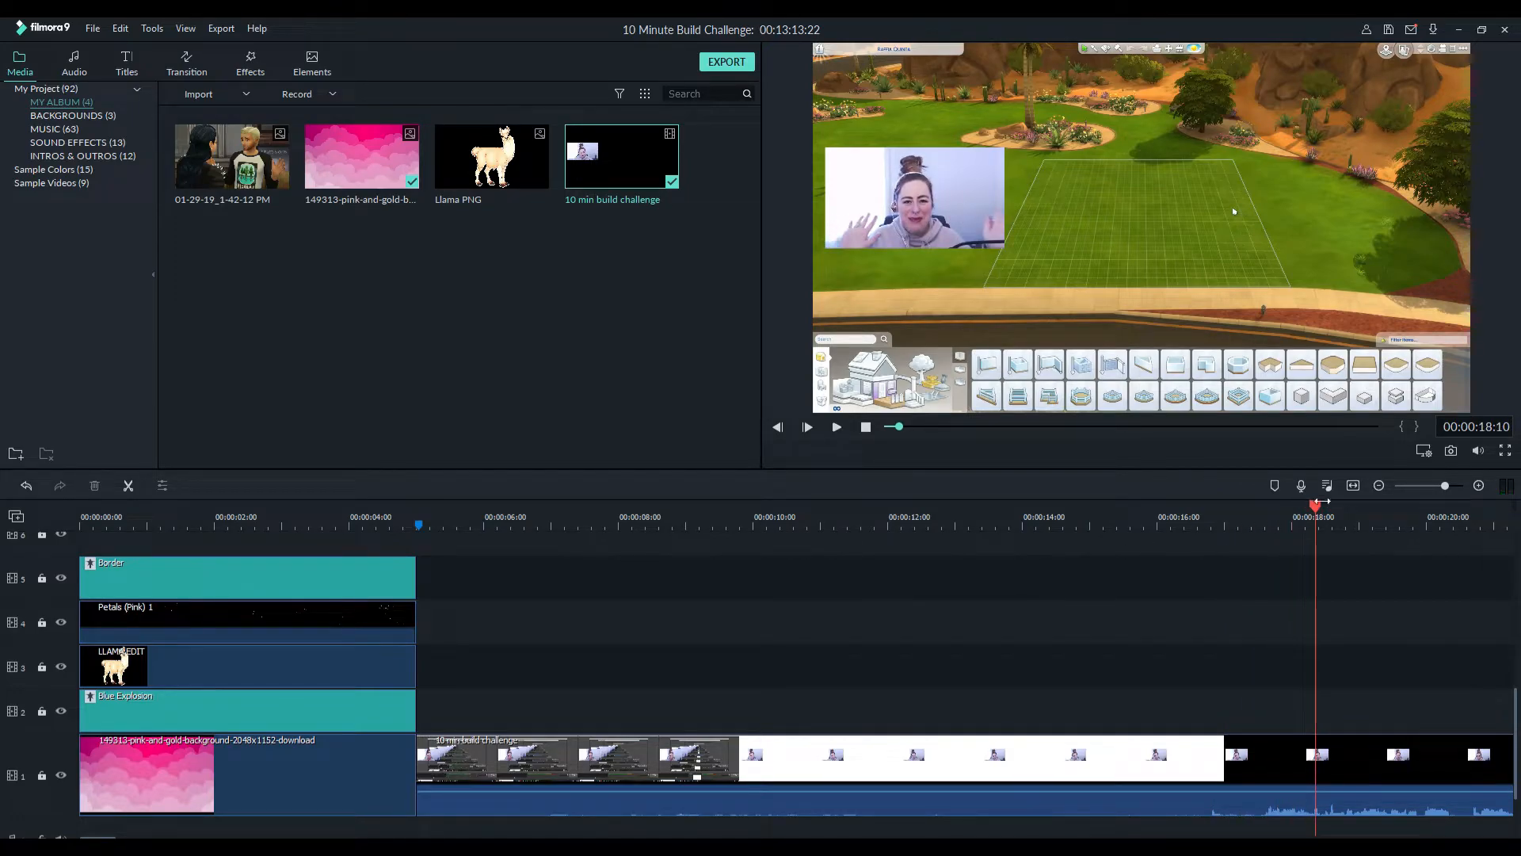
{"action": "left_click_drag", "start_coordinate": [1322, 502], "coordinate": [1258, 512]}
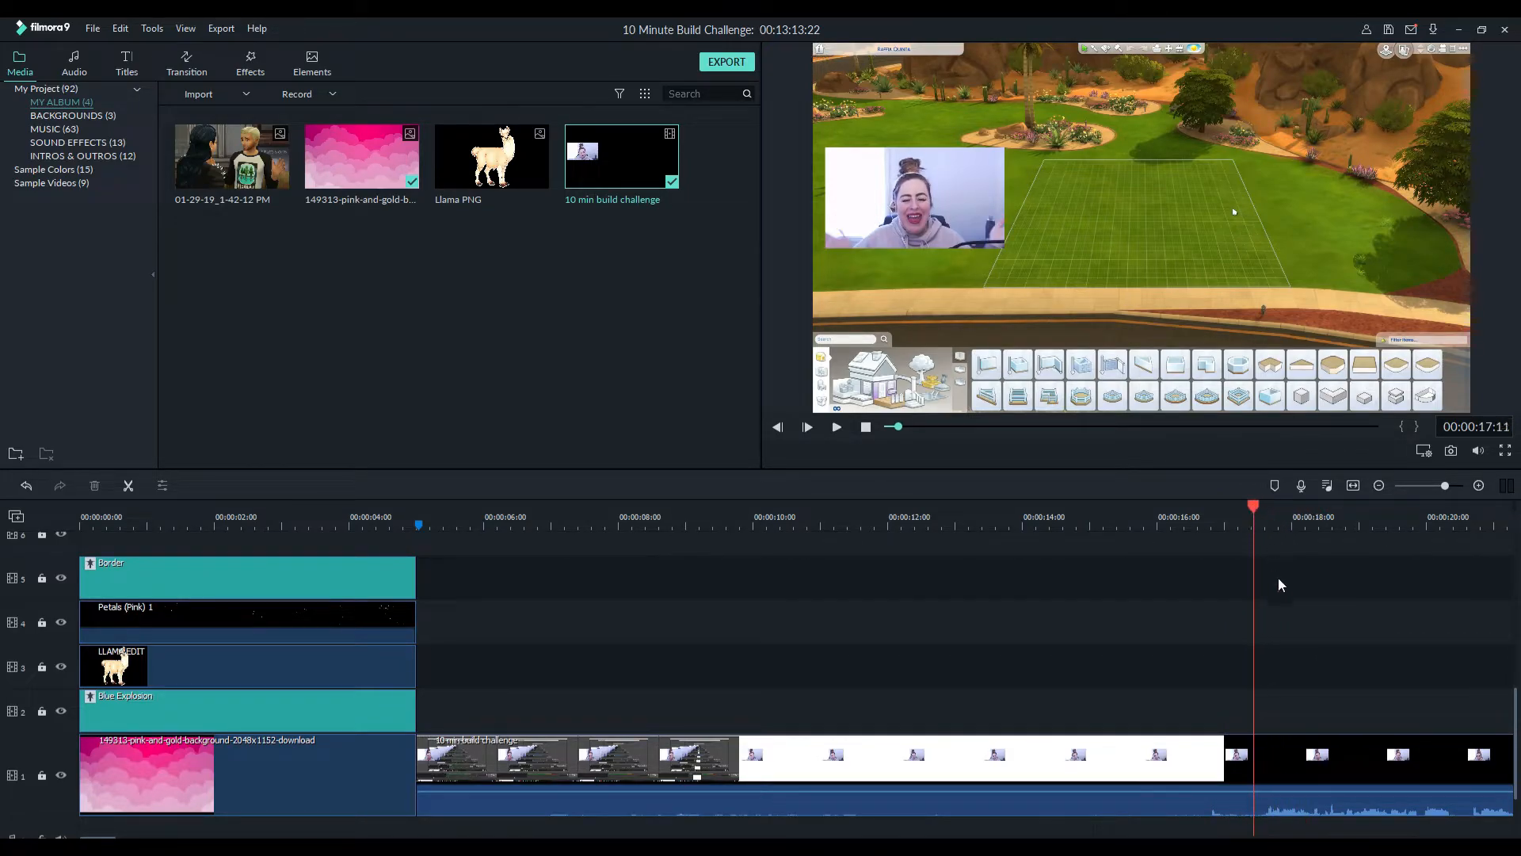
{"action": "left_click_drag", "start_coordinate": [1254, 508], "coordinate": [1202, 519]}
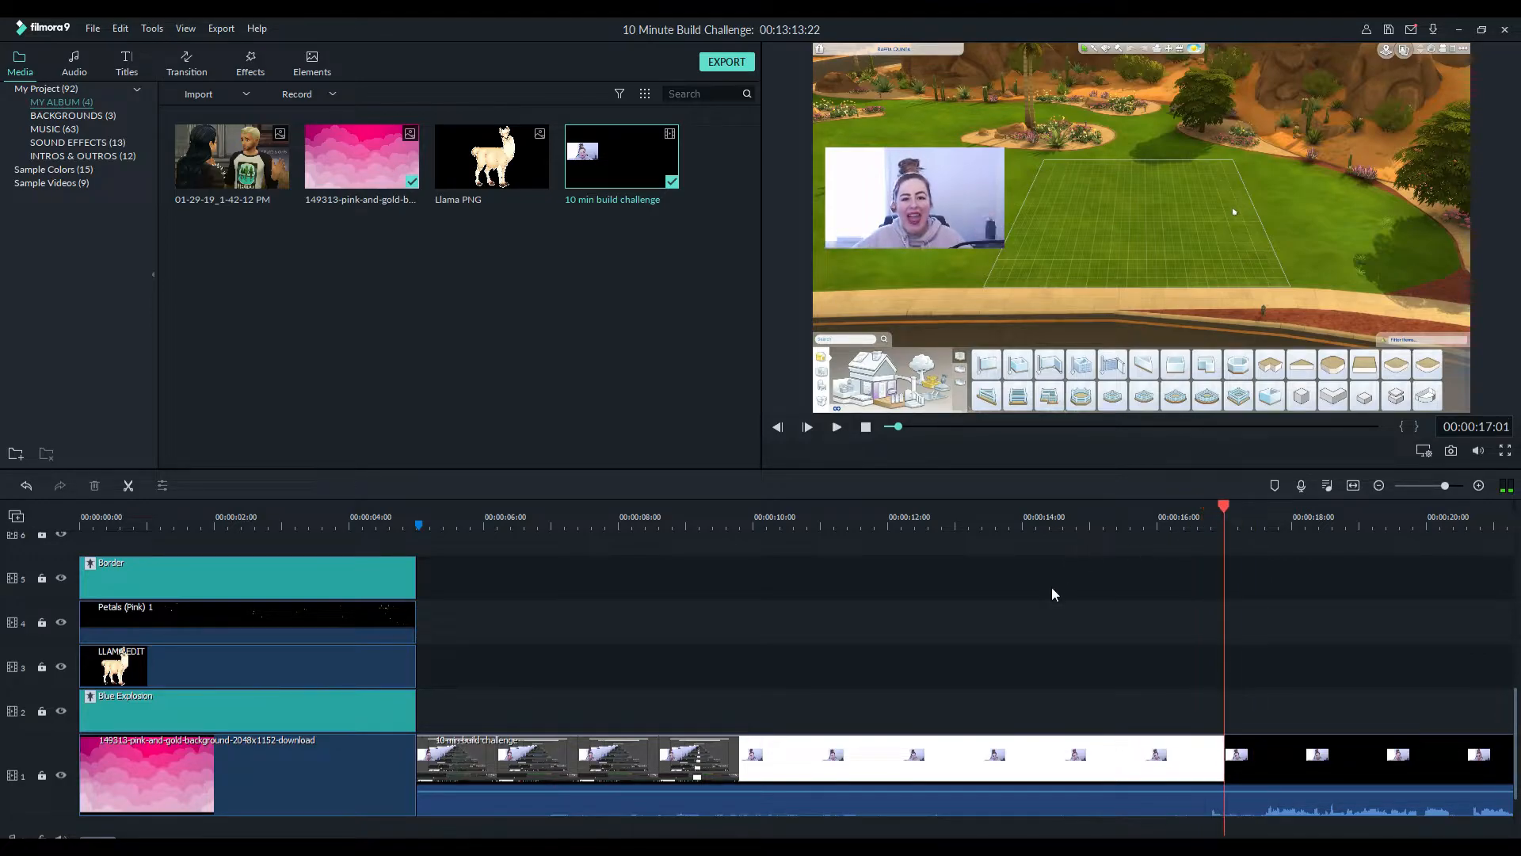
{"action": "left_click", "coordinate": [1181, 765]}
{"action": "scroll", "coordinate": [976, 665], "scroll_direction": "down", "scroll_amount": 2}
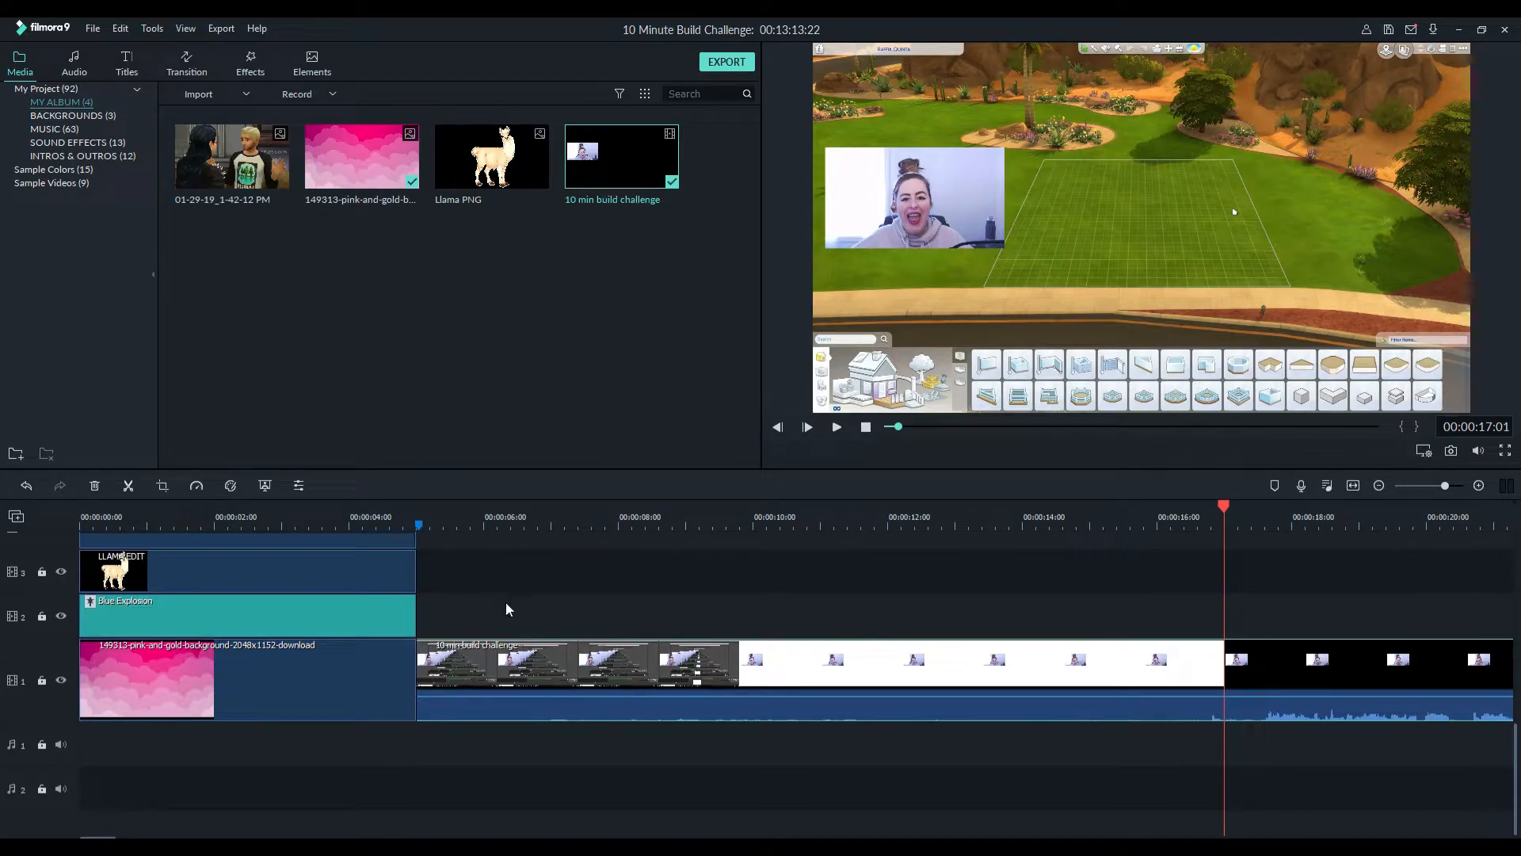
{"action": "key", "text": "ctrl+b"}
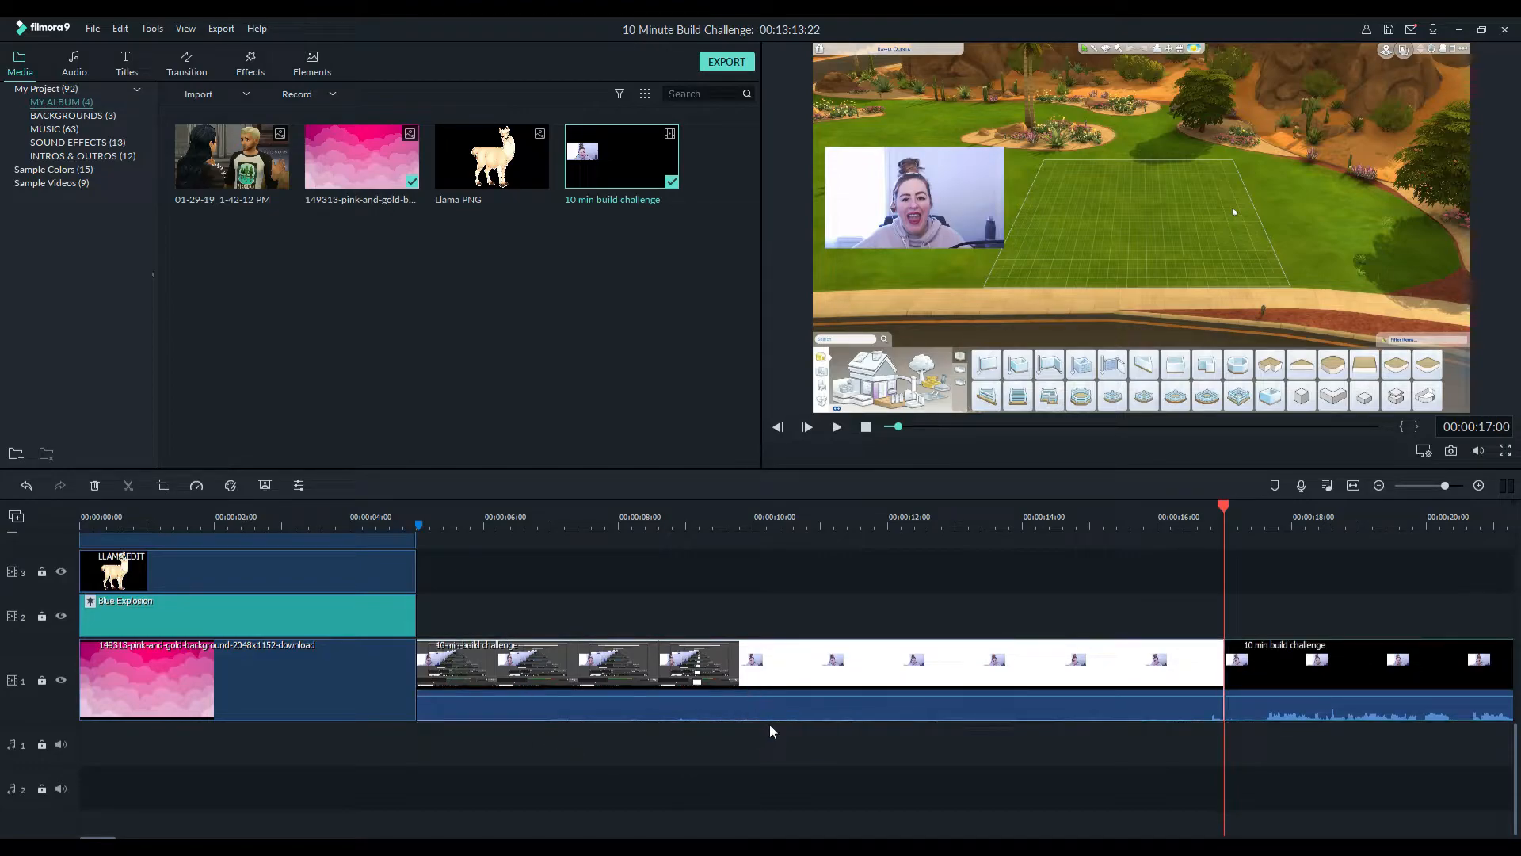
{"action": "key", "text": "Delete"}
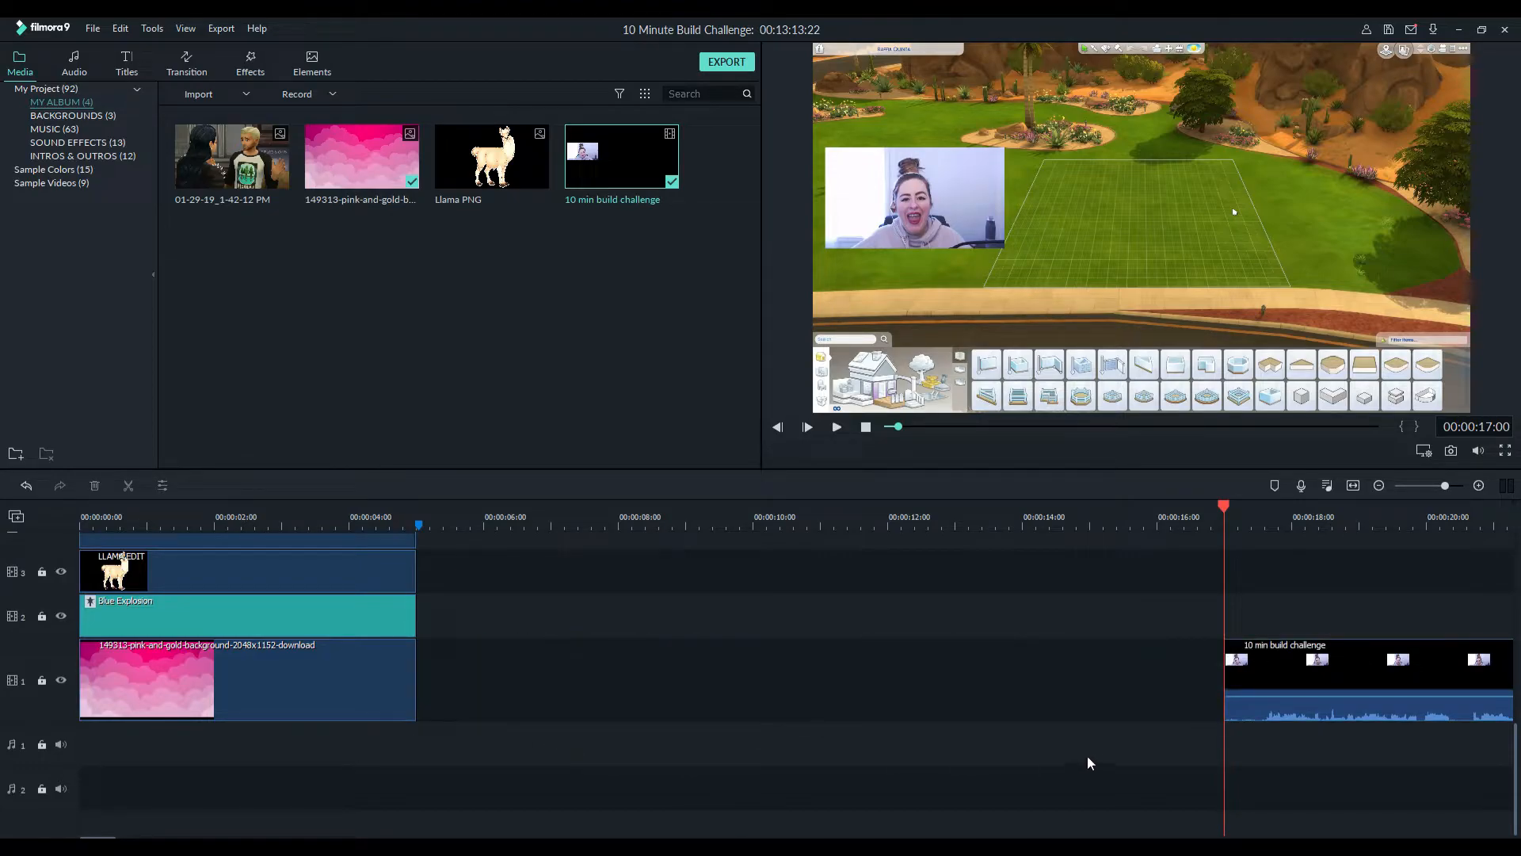
{"action": "left_click_drag", "start_coordinate": [1404, 673], "coordinate": [596, 693]}
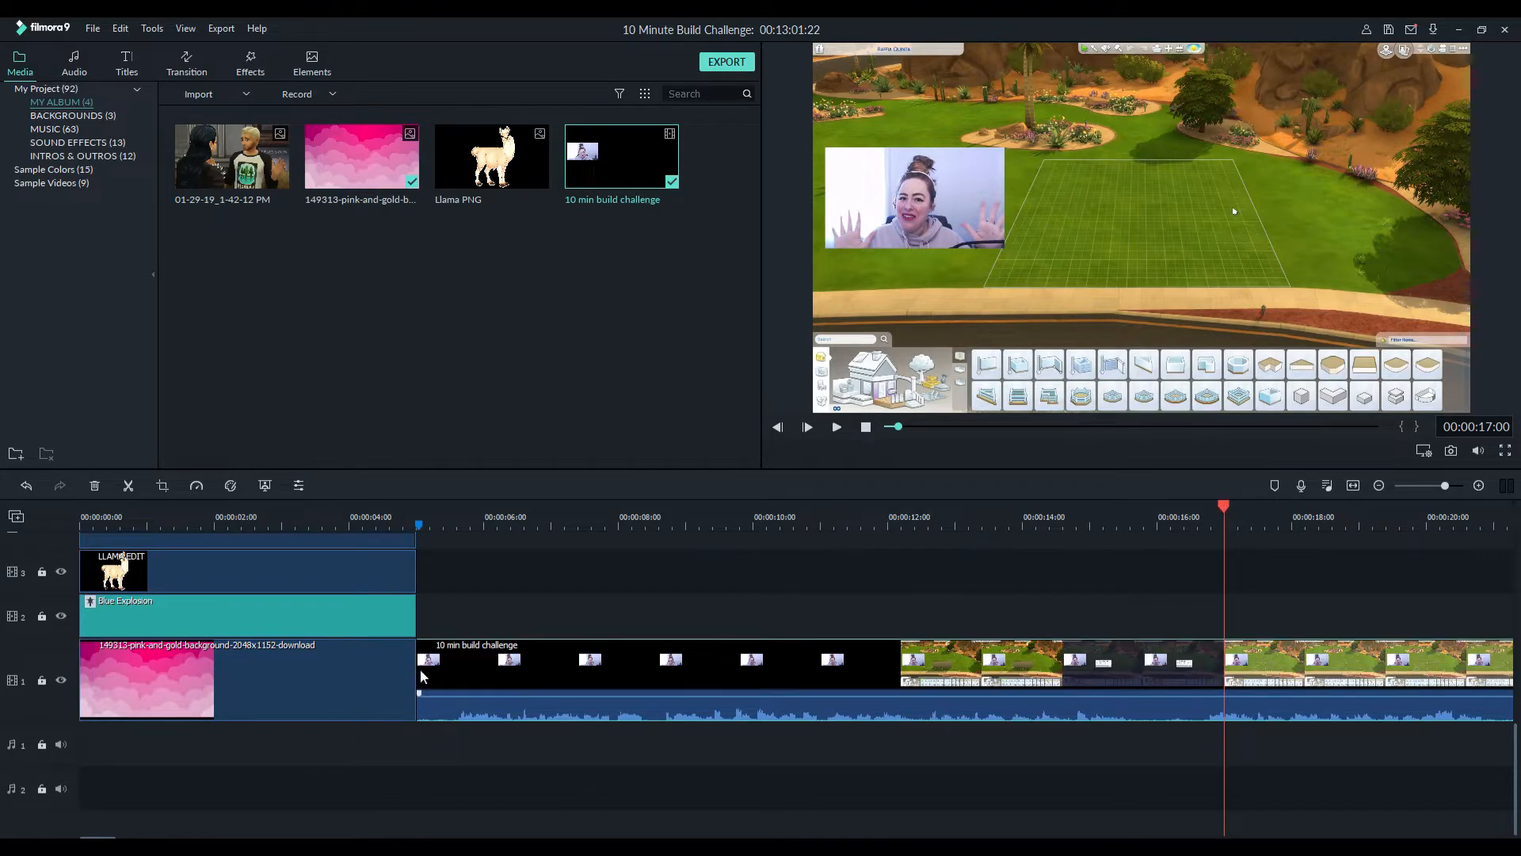
Try the second Gaming Set FPS transition between the pink background clip and the build challenge clip
{"action": "left_click_drag", "start_coordinate": [1224, 510], "coordinate": [593, 510]}
{"action": "left_click", "coordinate": [383, 520]}
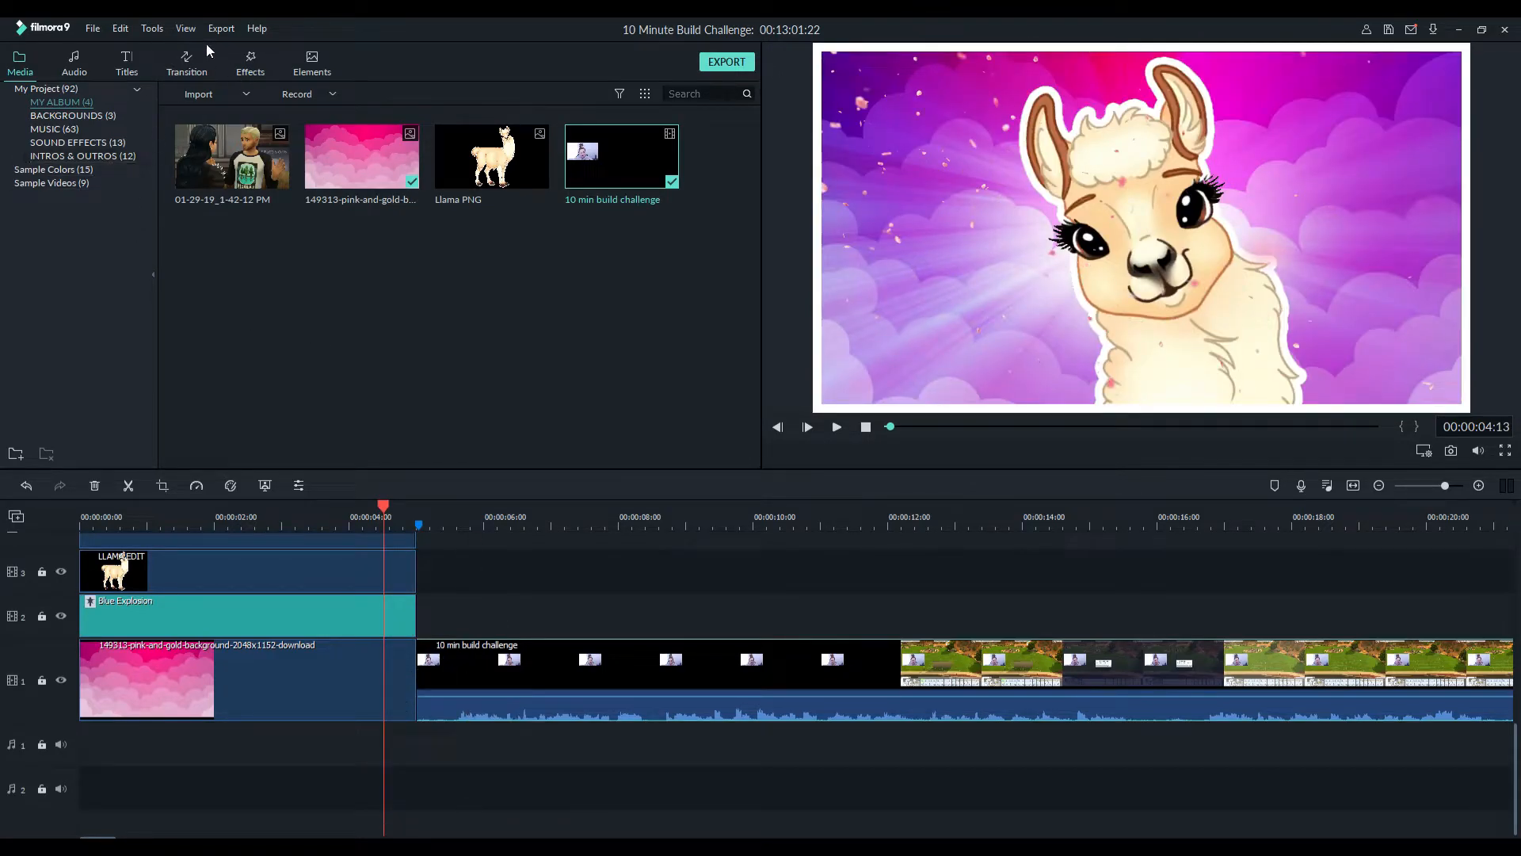
{"action": "left_click", "coordinate": [179, 70]}
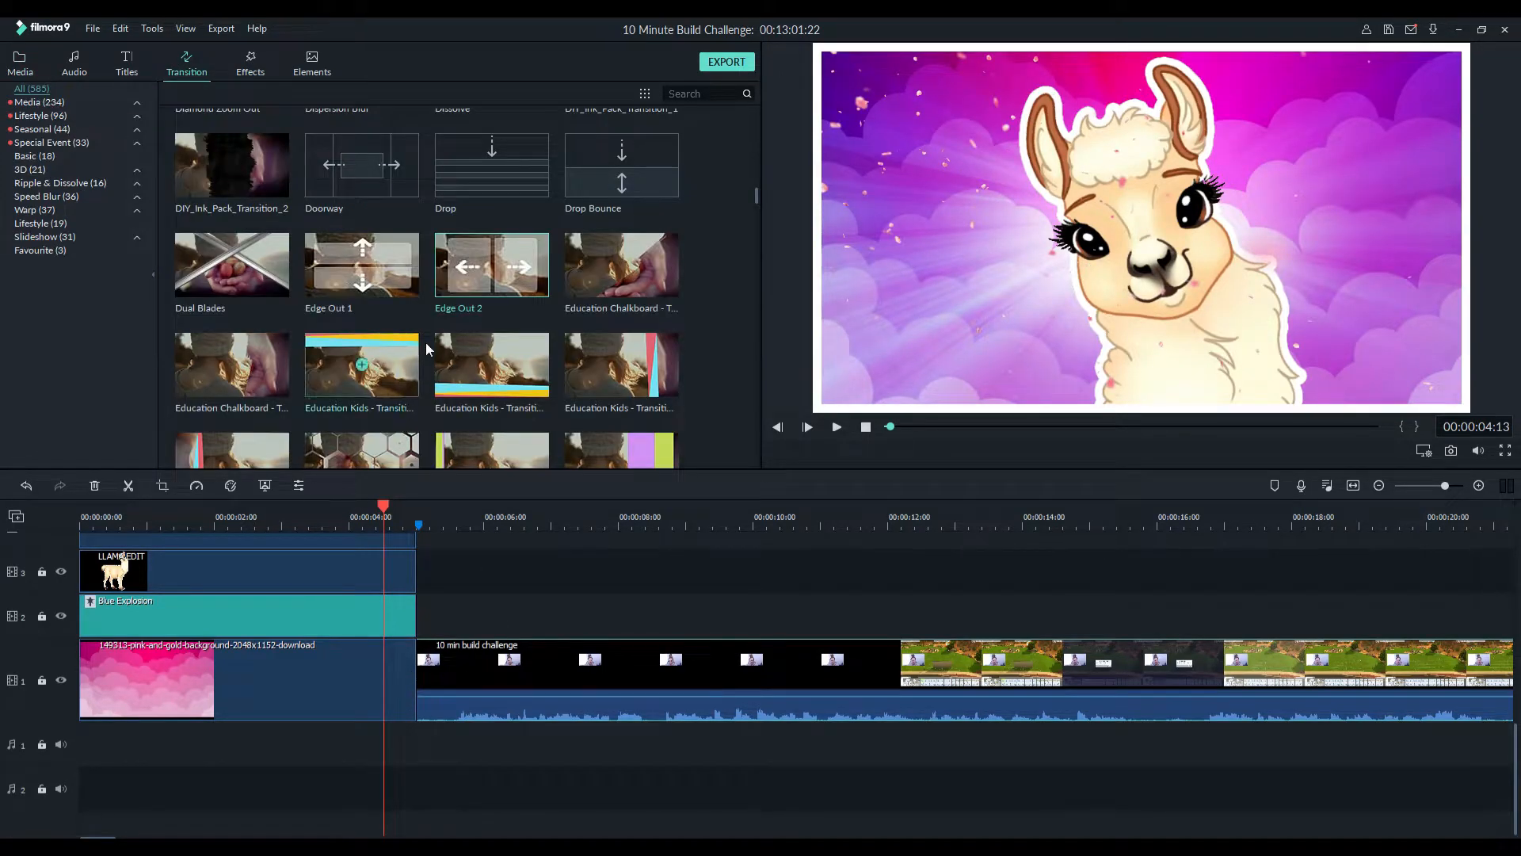
{"action": "scroll", "coordinate": [384, 290], "scroll_direction": "down", "scroll_amount": 10}
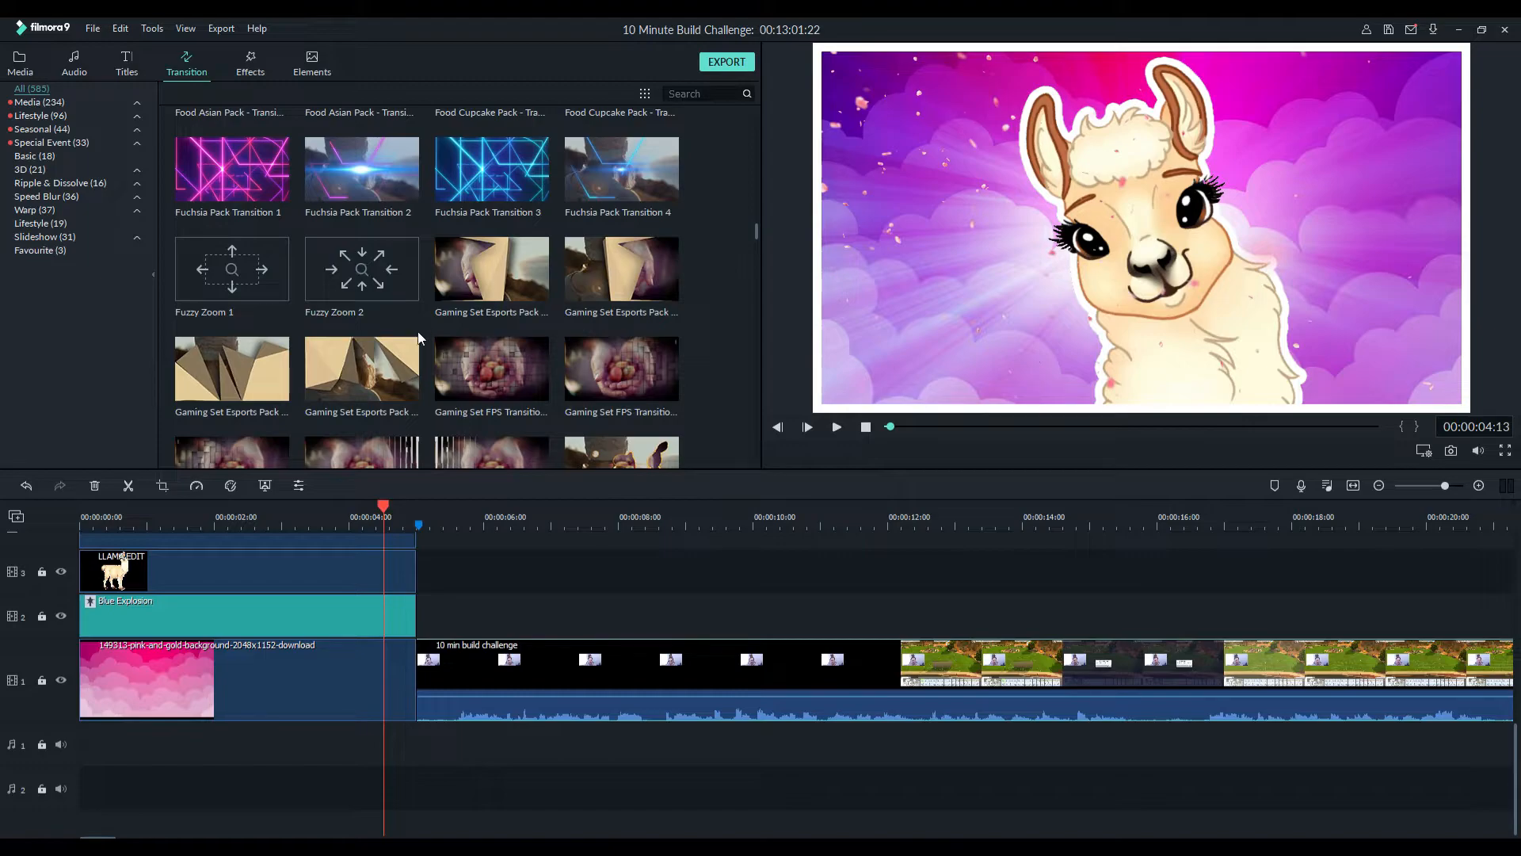
{"action": "left_click", "coordinate": [655, 370]}
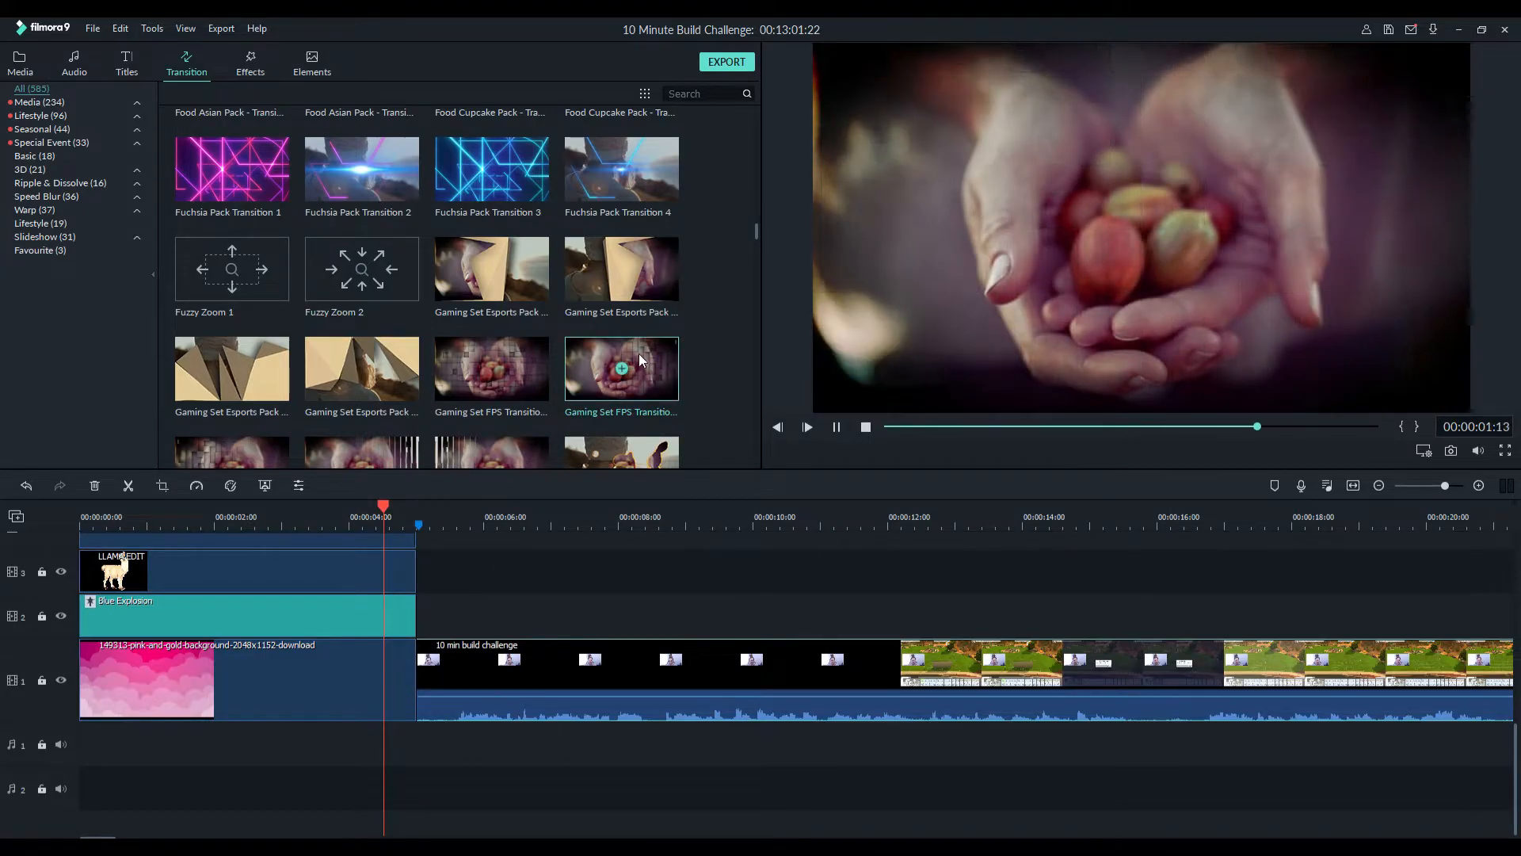
{"action": "left_click_drag", "start_coordinate": [654, 363], "coordinate": [396, 688]}
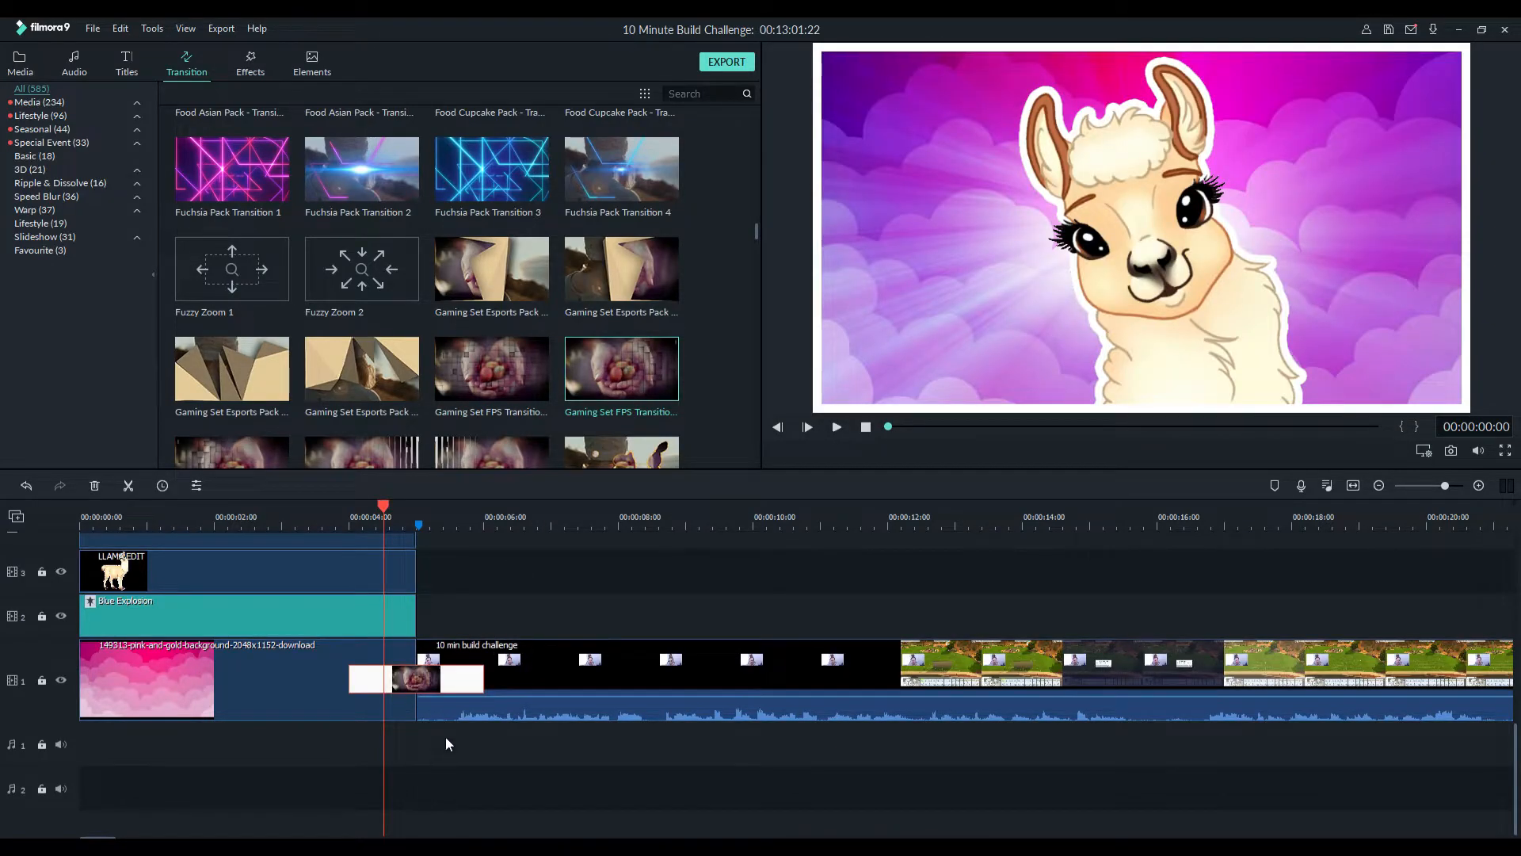
Shorten the Gaming Set FPS transition, play across it, and undo its placement between the clips
{"action": "left_click", "coordinate": [481, 674]}
{"action": "left_click_drag", "start_coordinate": [481, 674], "coordinate": [461, 683]}
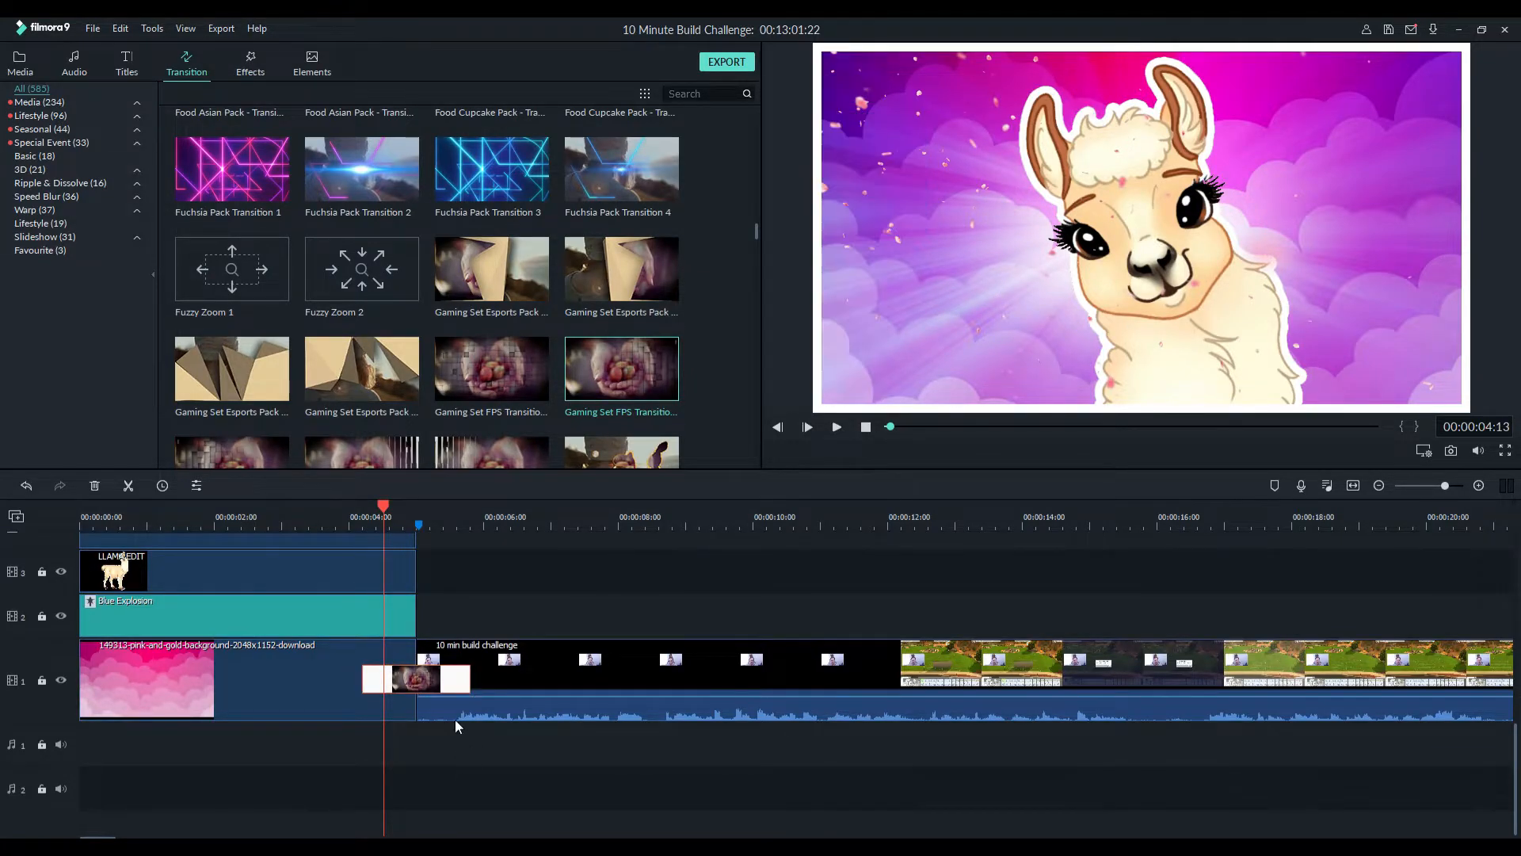
{"action": "key", "text": "space"}
{"action": "key", "text": "space"}
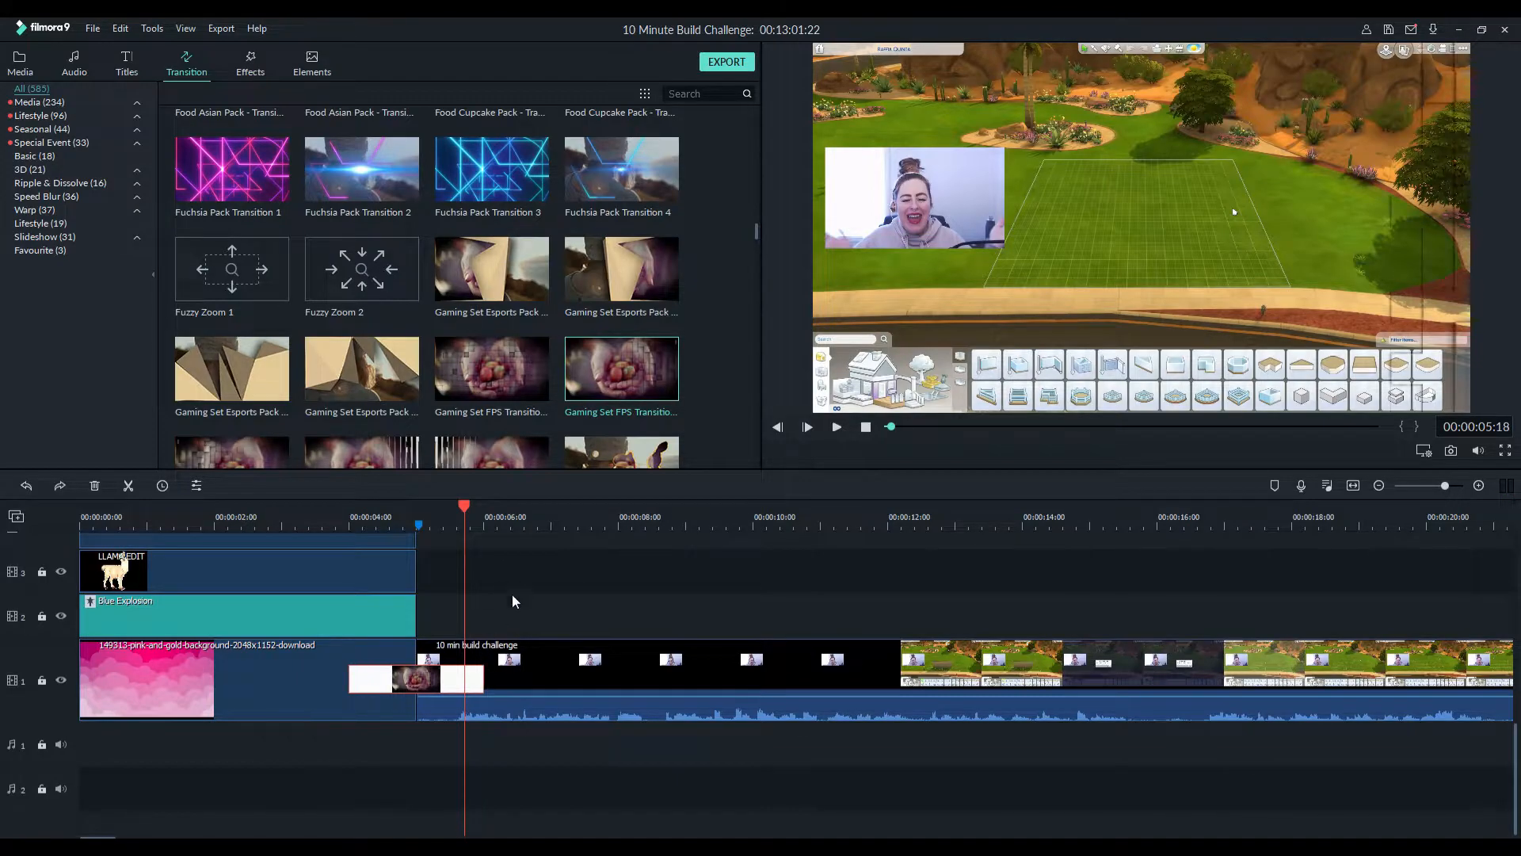
{"action": "key", "text": "ctrl+z"}
Add the Mosaic Replica transition between the pink background and build challenge clips, and trim the end of the LLAMA EDIT clip slightly
{"action": "scroll", "coordinate": [504, 269], "scroll_direction": "down", "scroll_amount": 3}
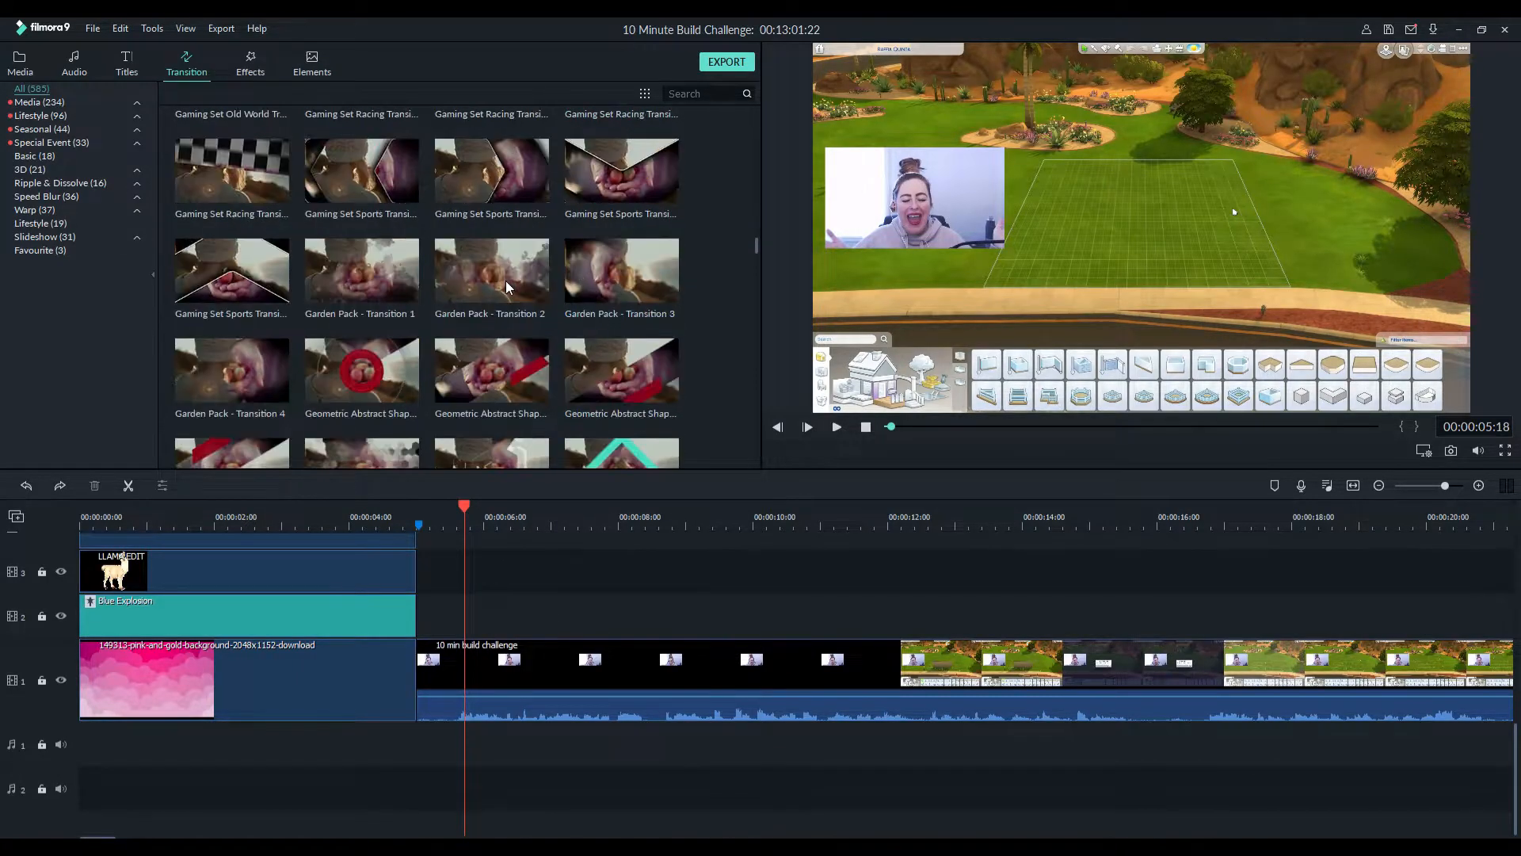
{"action": "scroll", "coordinate": [506, 280], "scroll_direction": "down", "scroll_amount": 3}
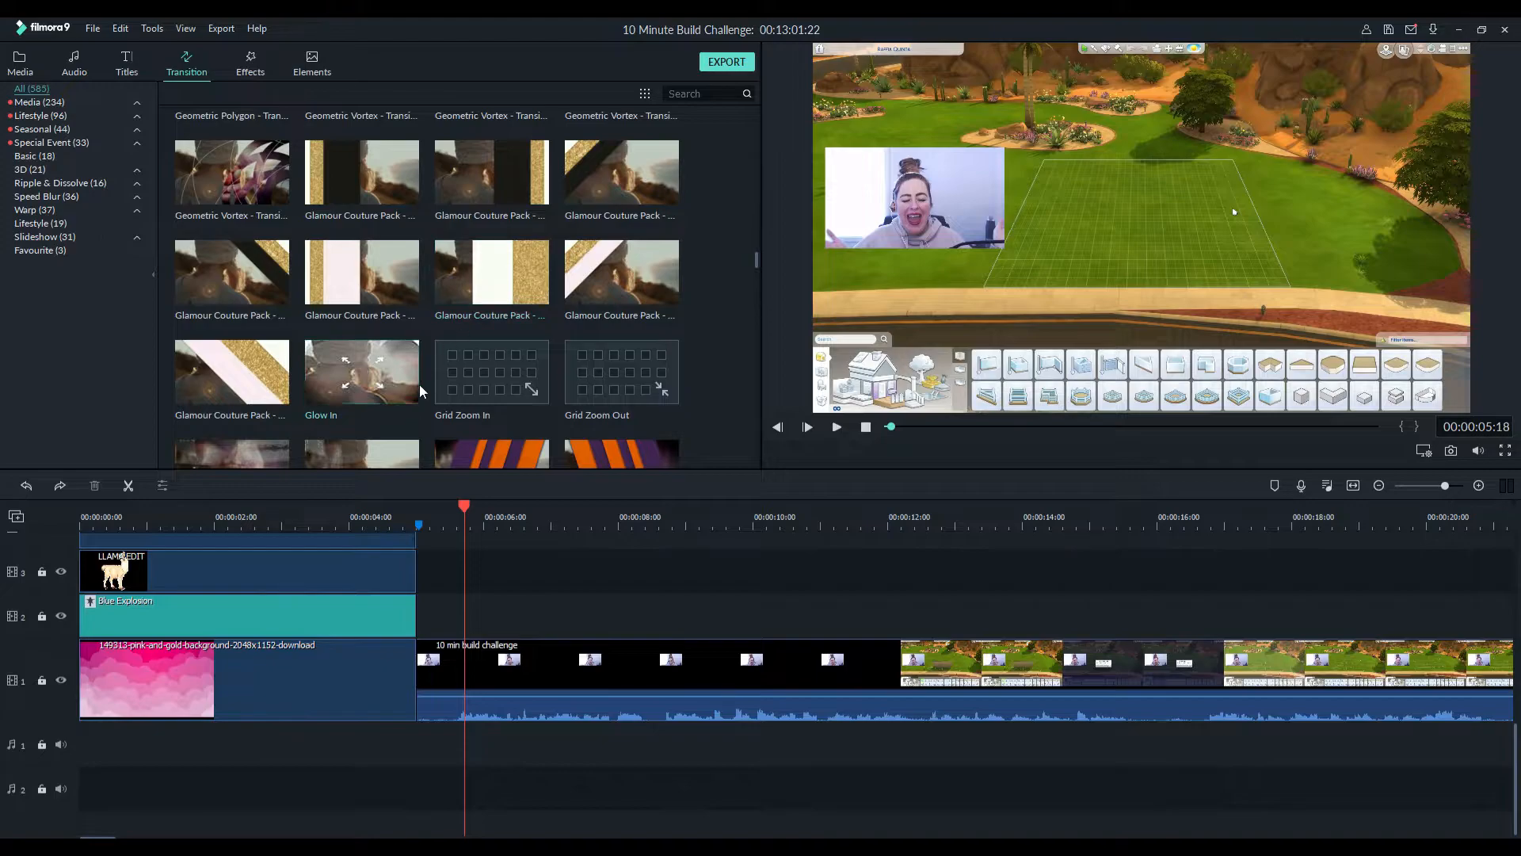
{"action": "left_click_drag", "start_coordinate": [232, 275], "coordinate": [626, 588]}
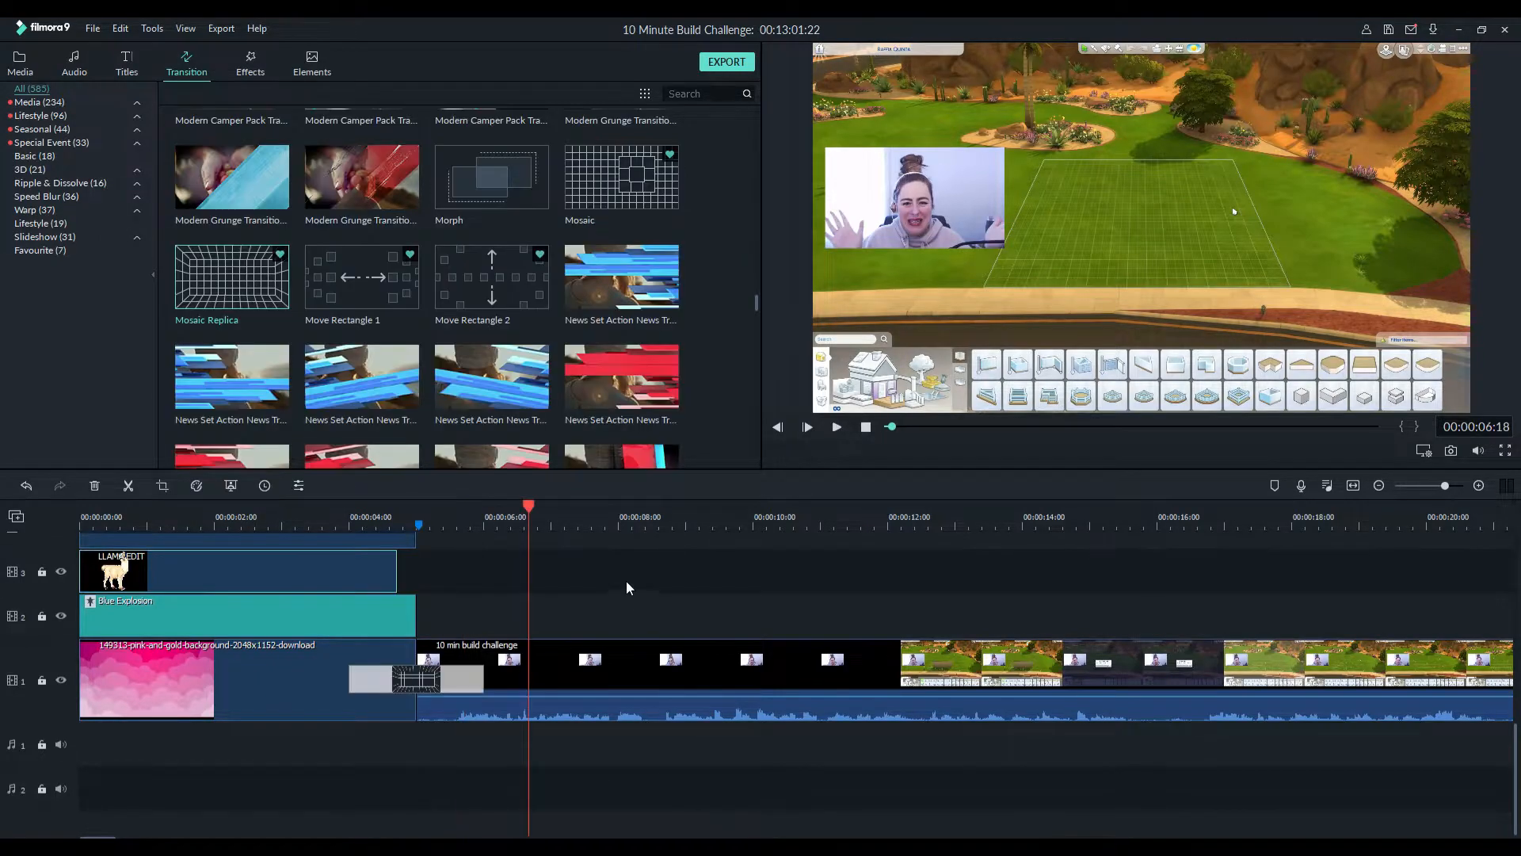
Play the timeline across the Mosaic Replica transition from the end of the intro into the build footage
{"action": "left_click_drag", "start_coordinate": [529, 511], "coordinate": [339, 531]}
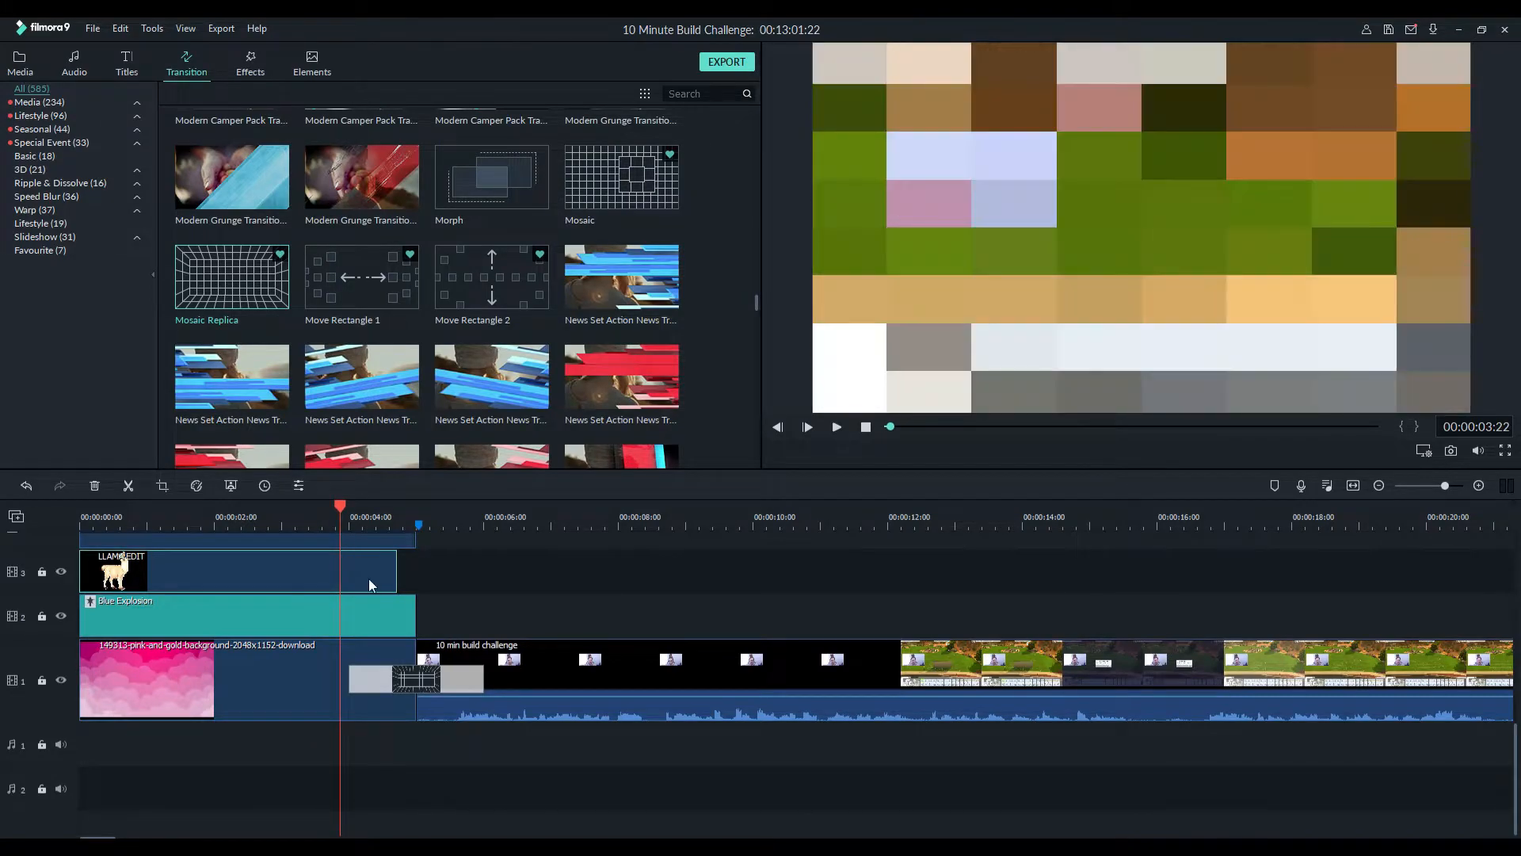
{"action": "key", "text": "space"}
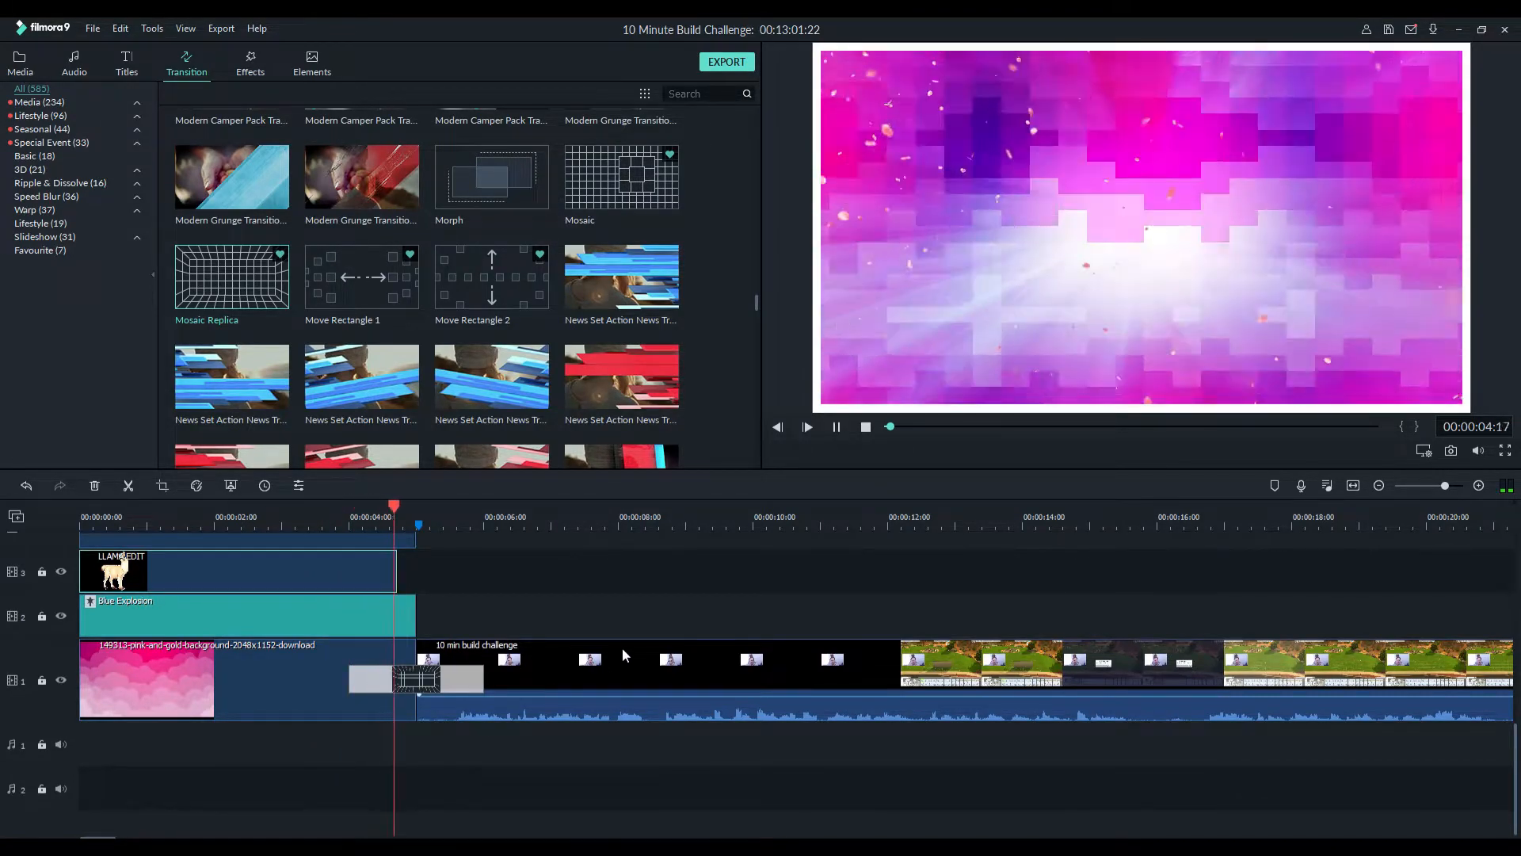
{"action": "key", "text": "space"}
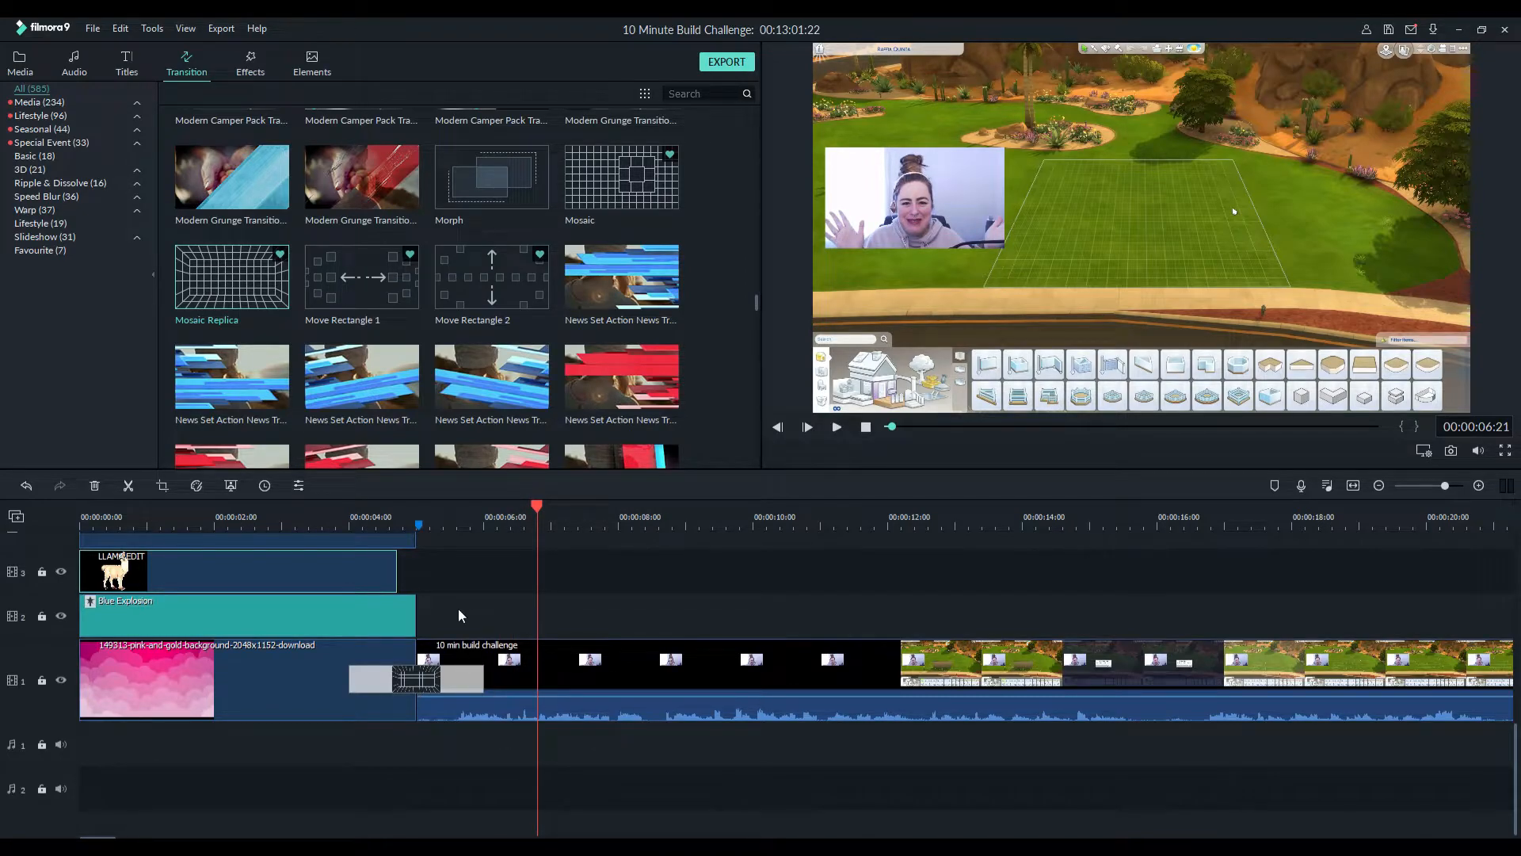
Add the Ripper transition to the favourites, and view the favourite transitions before returning to the full transition list
{"action": "scroll", "coordinate": [594, 210], "scroll_direction": "down", "scroll_amount": 5}
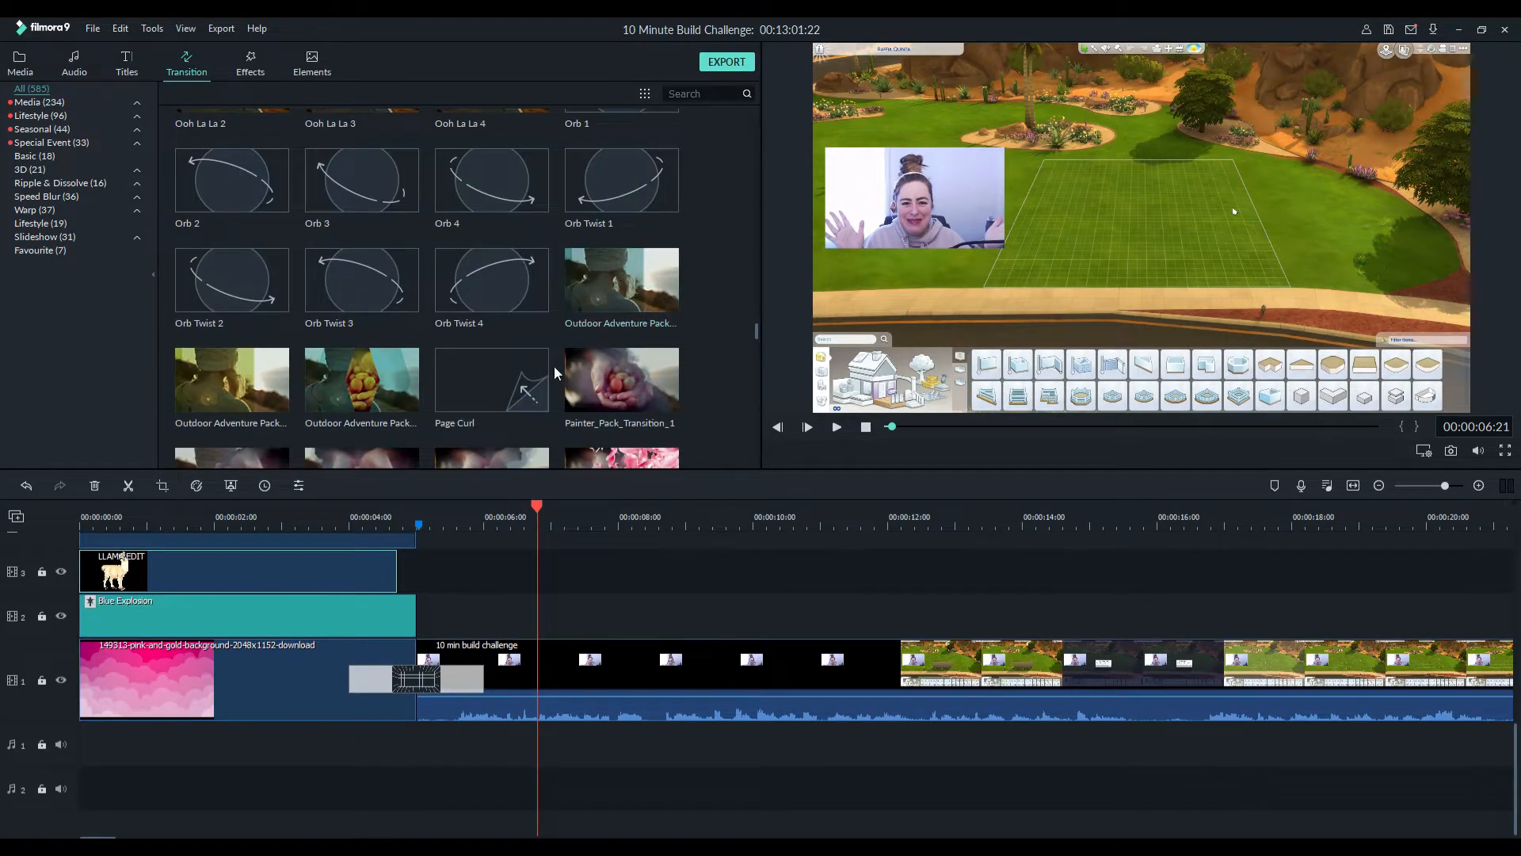
{"action": "scroll", "coordinate": [549, 369], "scroll_direction": "up", "scroll_amount": 3}
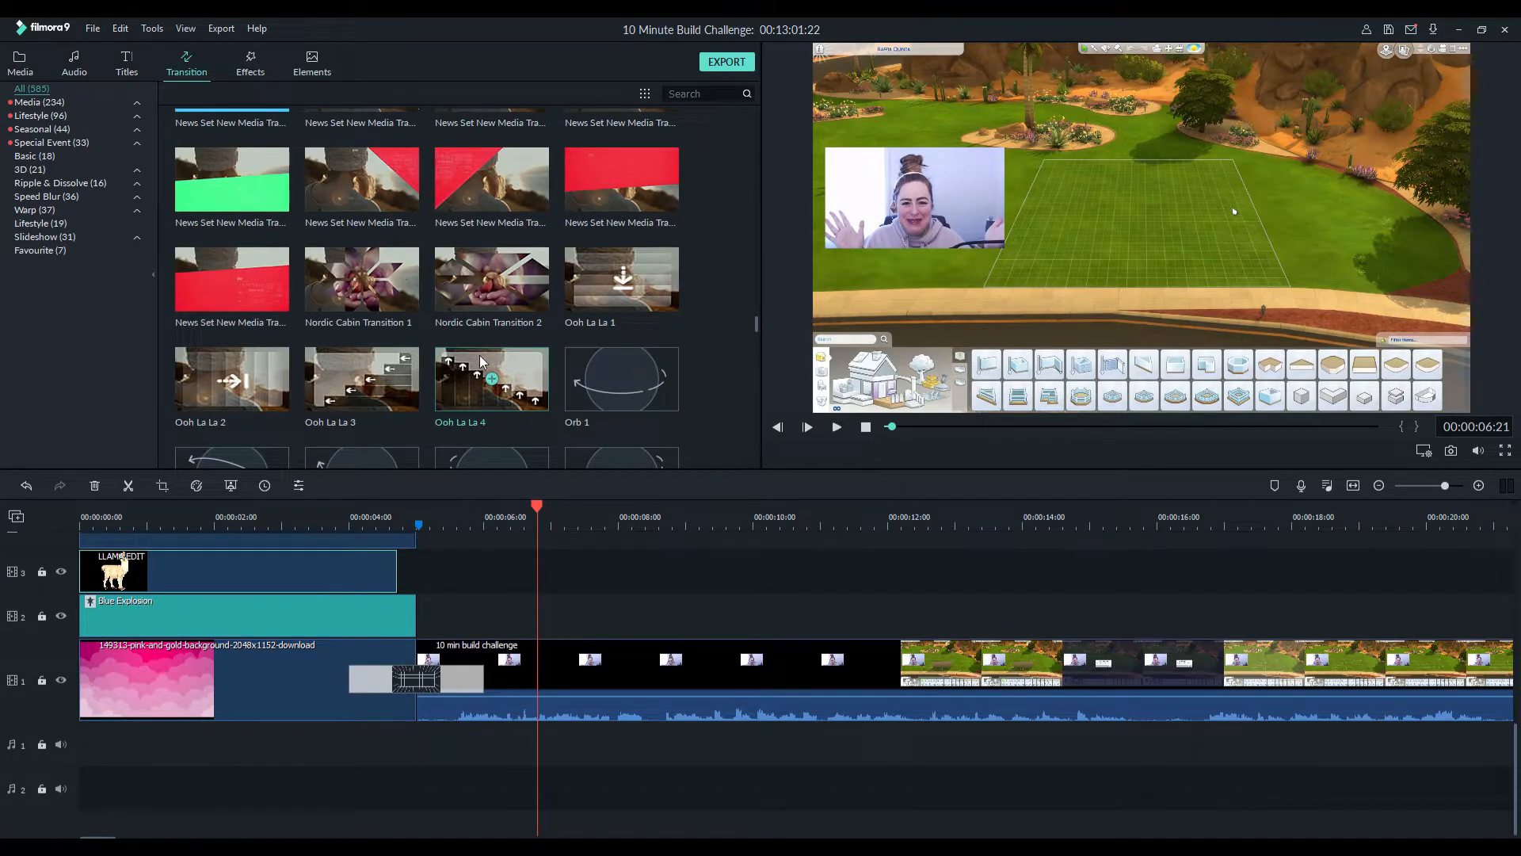
{"action": "scroll", "coordinate": [359, 364], "scroll_direction": "down", "scroll_amount": 5}
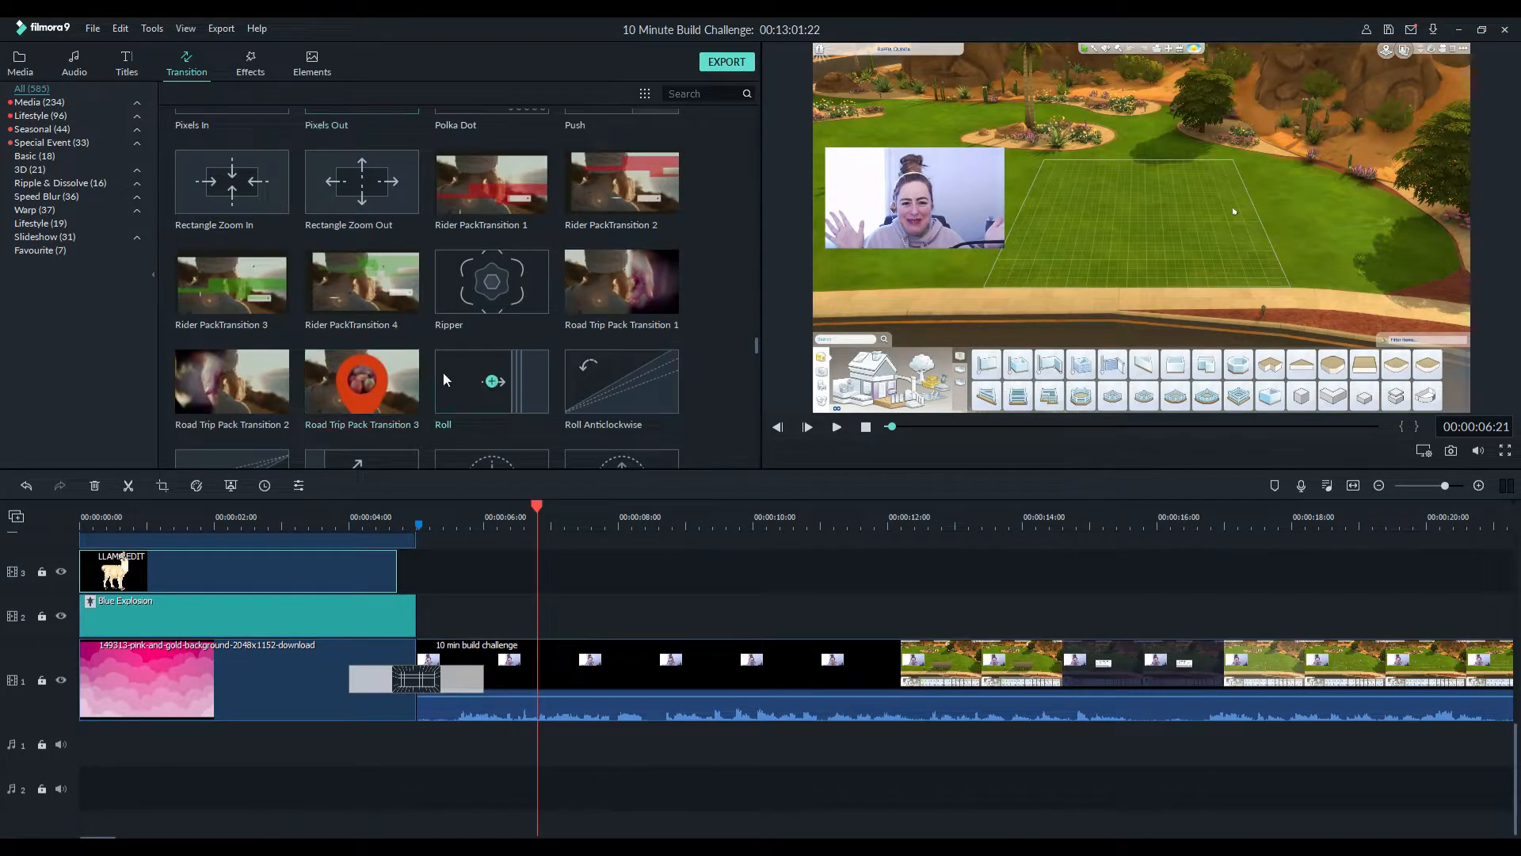
{"action": "right_click", "coordinate": [520, 274]}
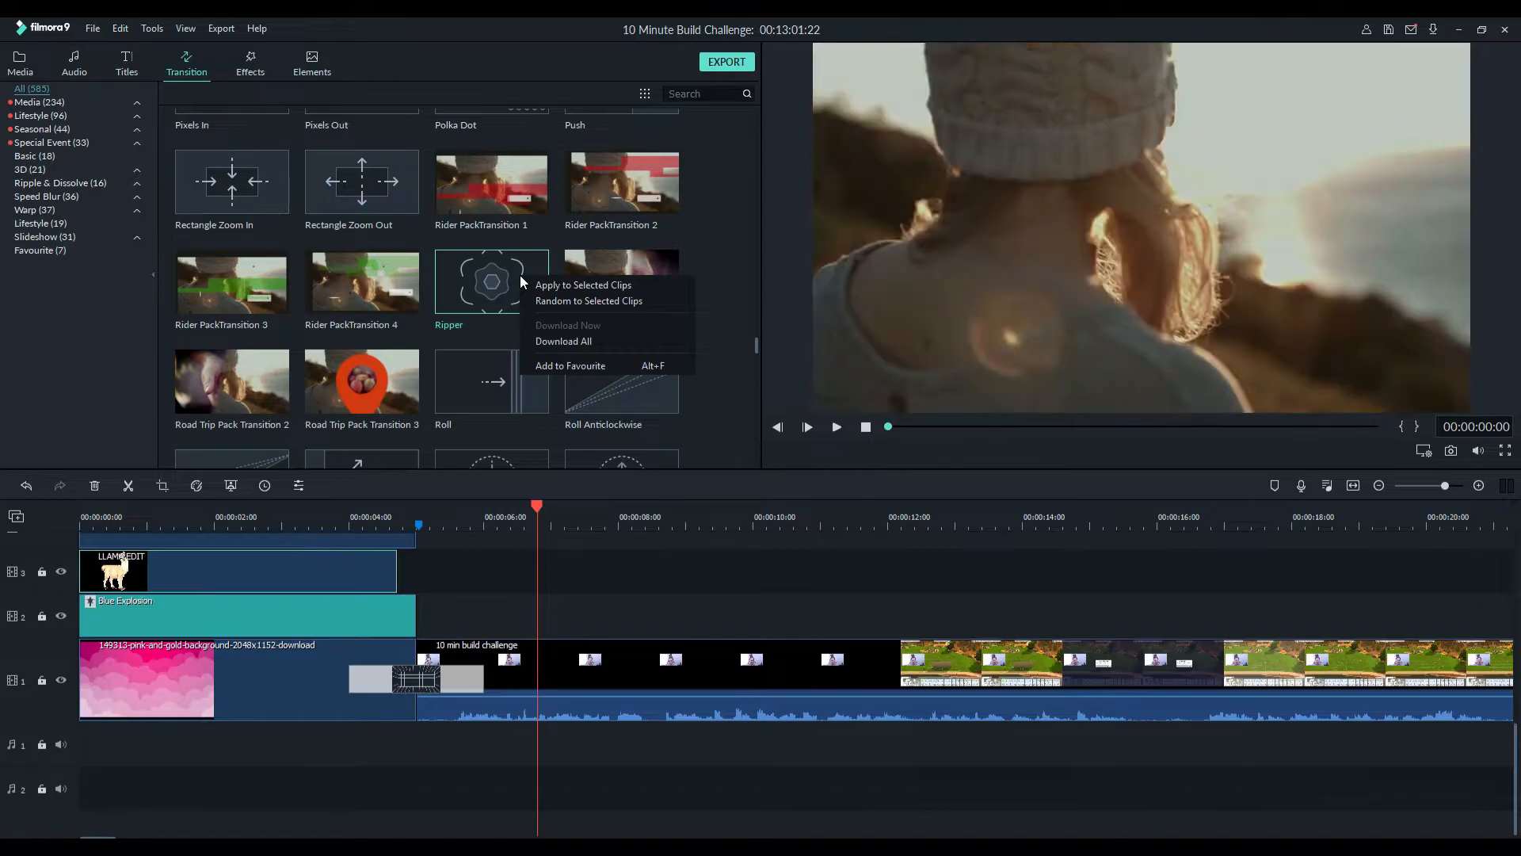
{"action": "left_click", "coordinate": [558, 368]}
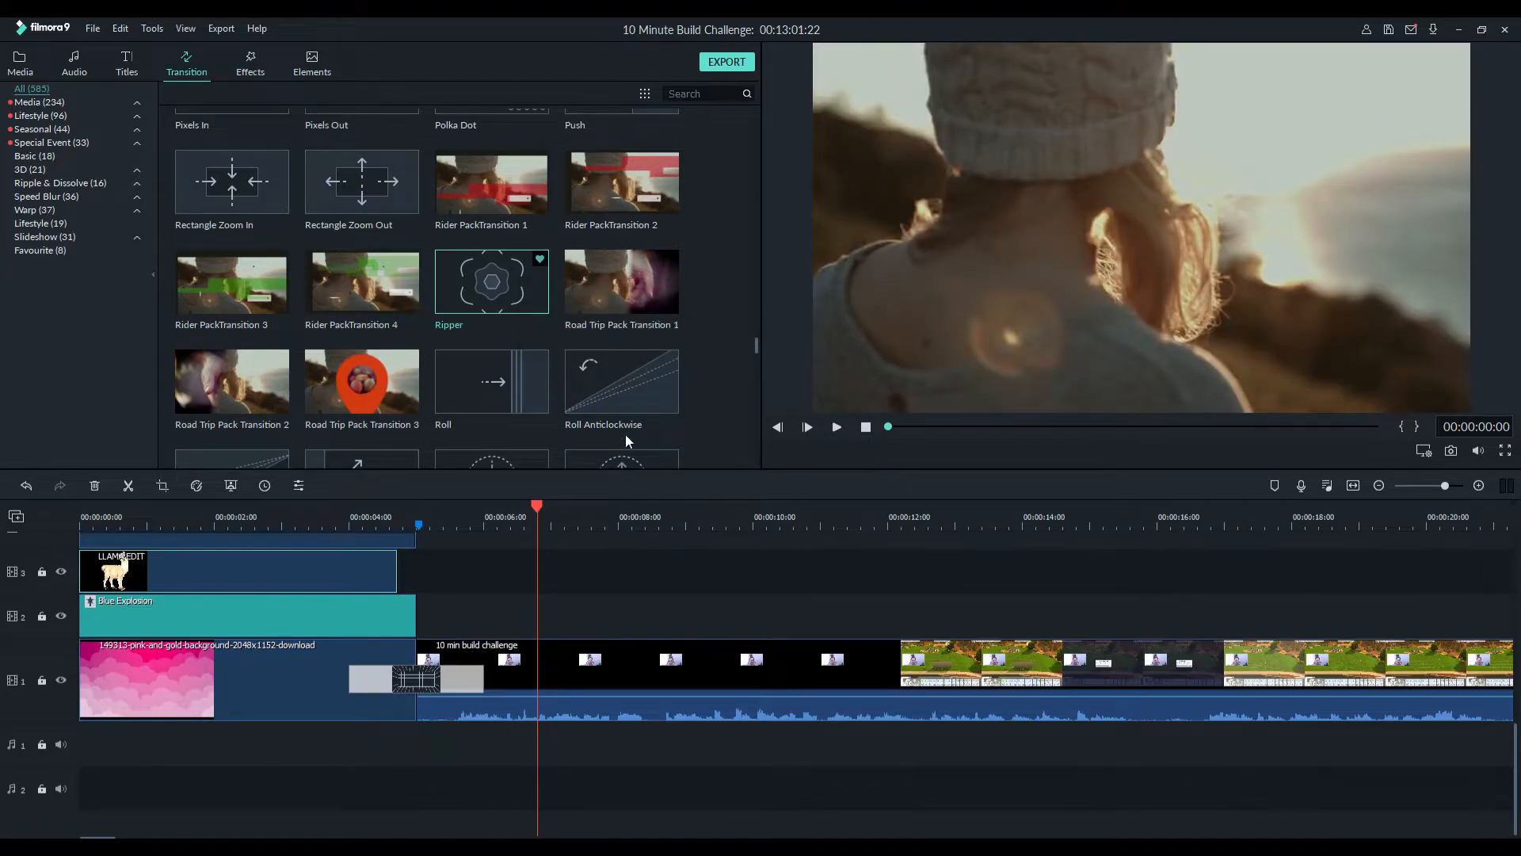
{"action": "scroll", "coordinate": [624, 445], "scroll_direction": "down", "scroll_amount": 5}
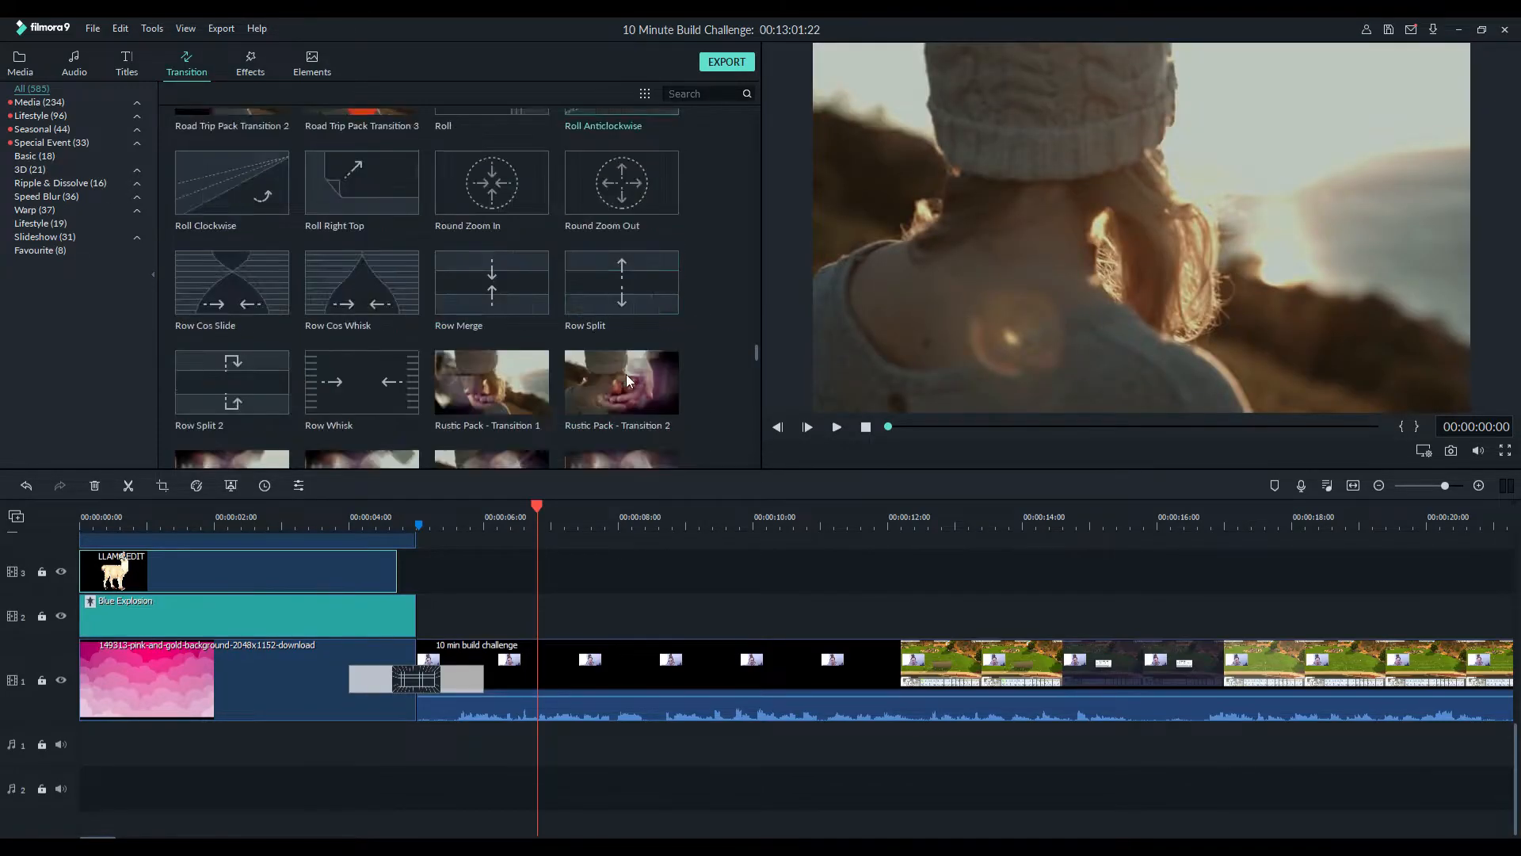
{"action": "left_click", "coordinate": [32, 252]}
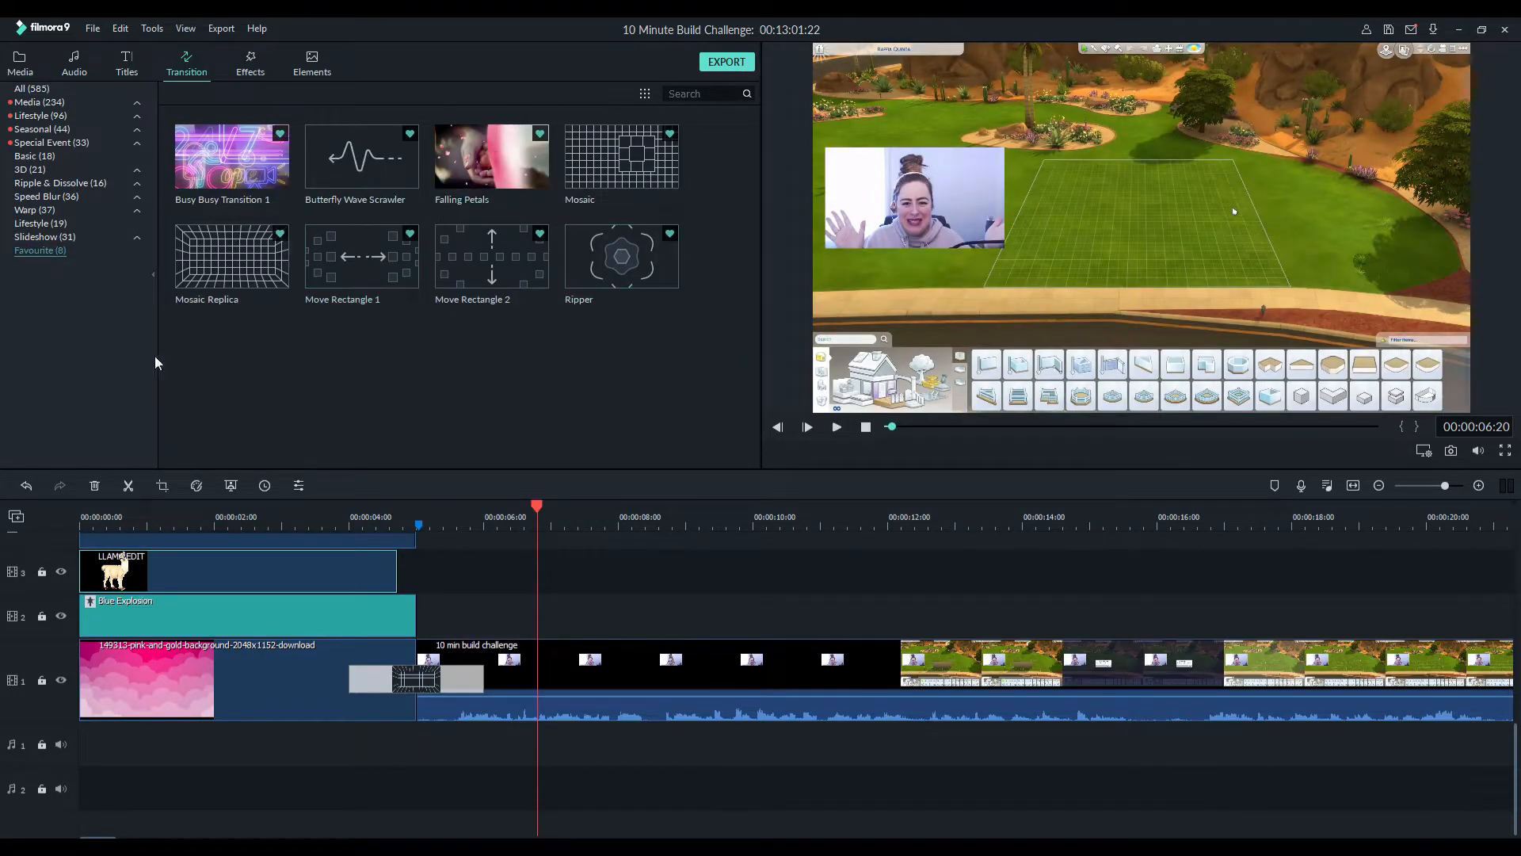
{"action": "left_click", "coordinate": [32, 89]}
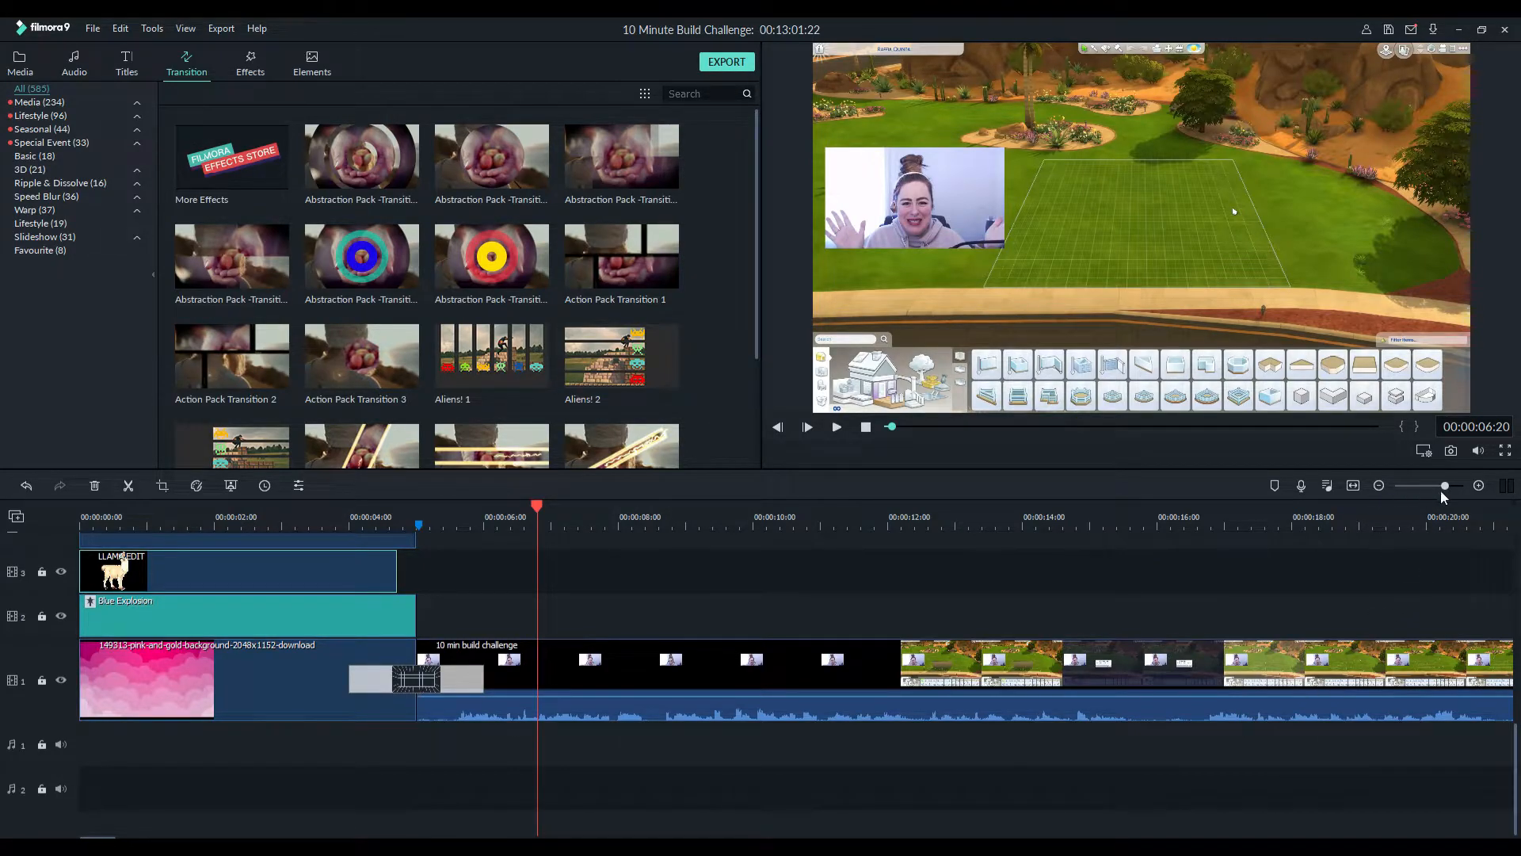
Show the whole build challenge clip on the timeline and scrub through it to 00:12:33:20
{"action": "left_click_drag", "start_coordinate": [1447, 487], "coordinate": [1415, 495]}
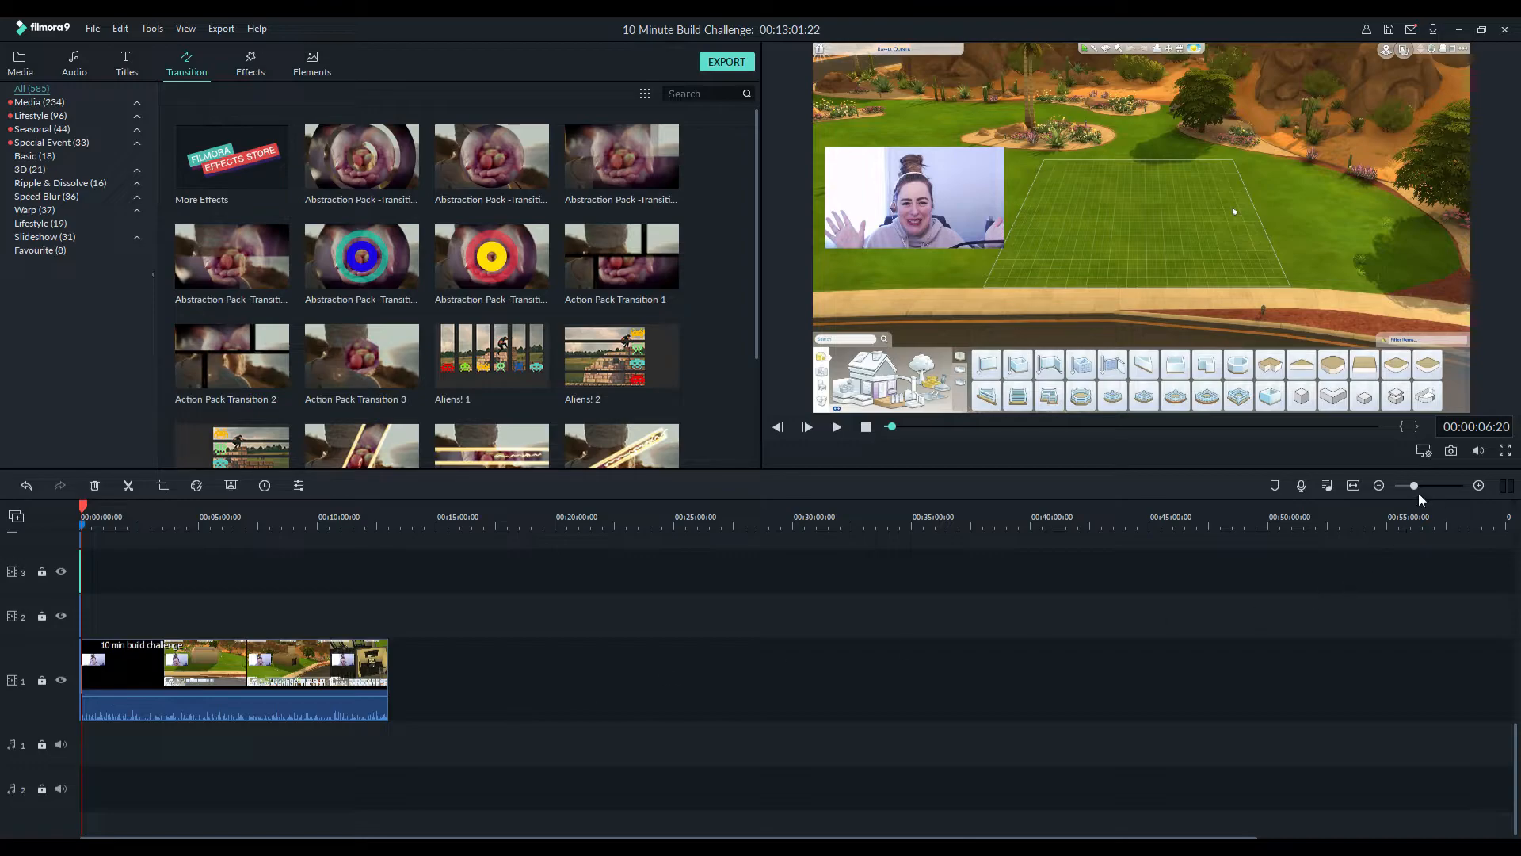
{"action": "left_click_drag", "start_coordinate": [1417, 486], "coordinate": [1423, 488]}
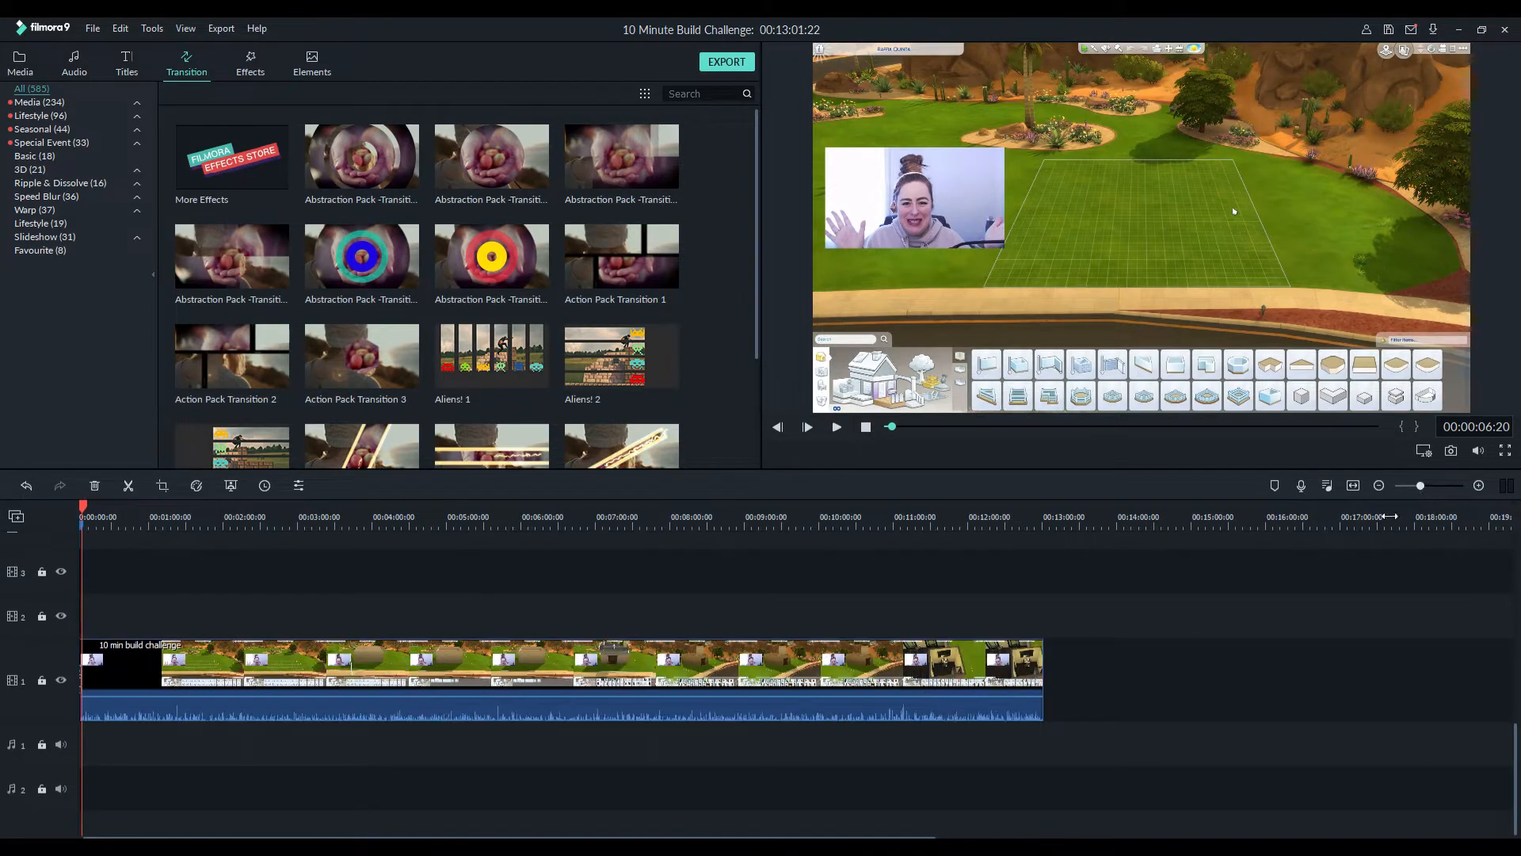
{"action": "left_click_drag", "start_coordinate": [82, 507], "coordinate": [1009, 558]}
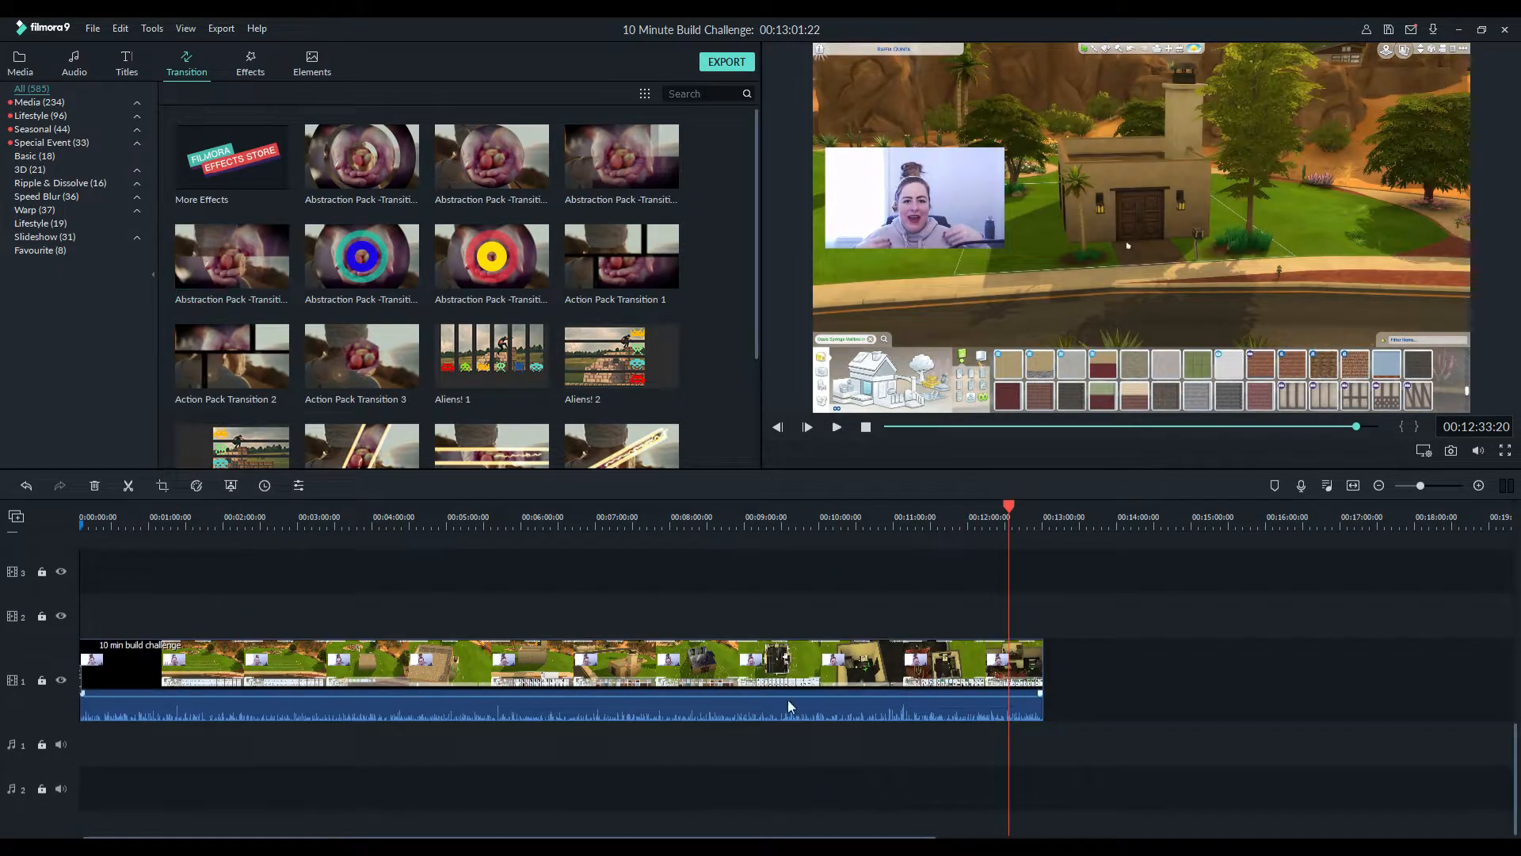
Try the Anime Overlay 4 effect on video track 2 above the late build footage, play into it, and undo its placement
{"action": "left_click", "coordinate": [250, 64]}
{"action": "mouse_move", "coordinate": [529, 259]}
{"action": "left_mouse_down"}
{"action": "mouse_move", "coordinate": [686, 365]}
{"action": "mouse_move", "coordinate": [622, 356]}
{"action": "mouse_move", "coordinate": [811, 521]}
{"action": "mouse_move", "coordinate": [885, 610]}
{"action": "left_mouse_up"}
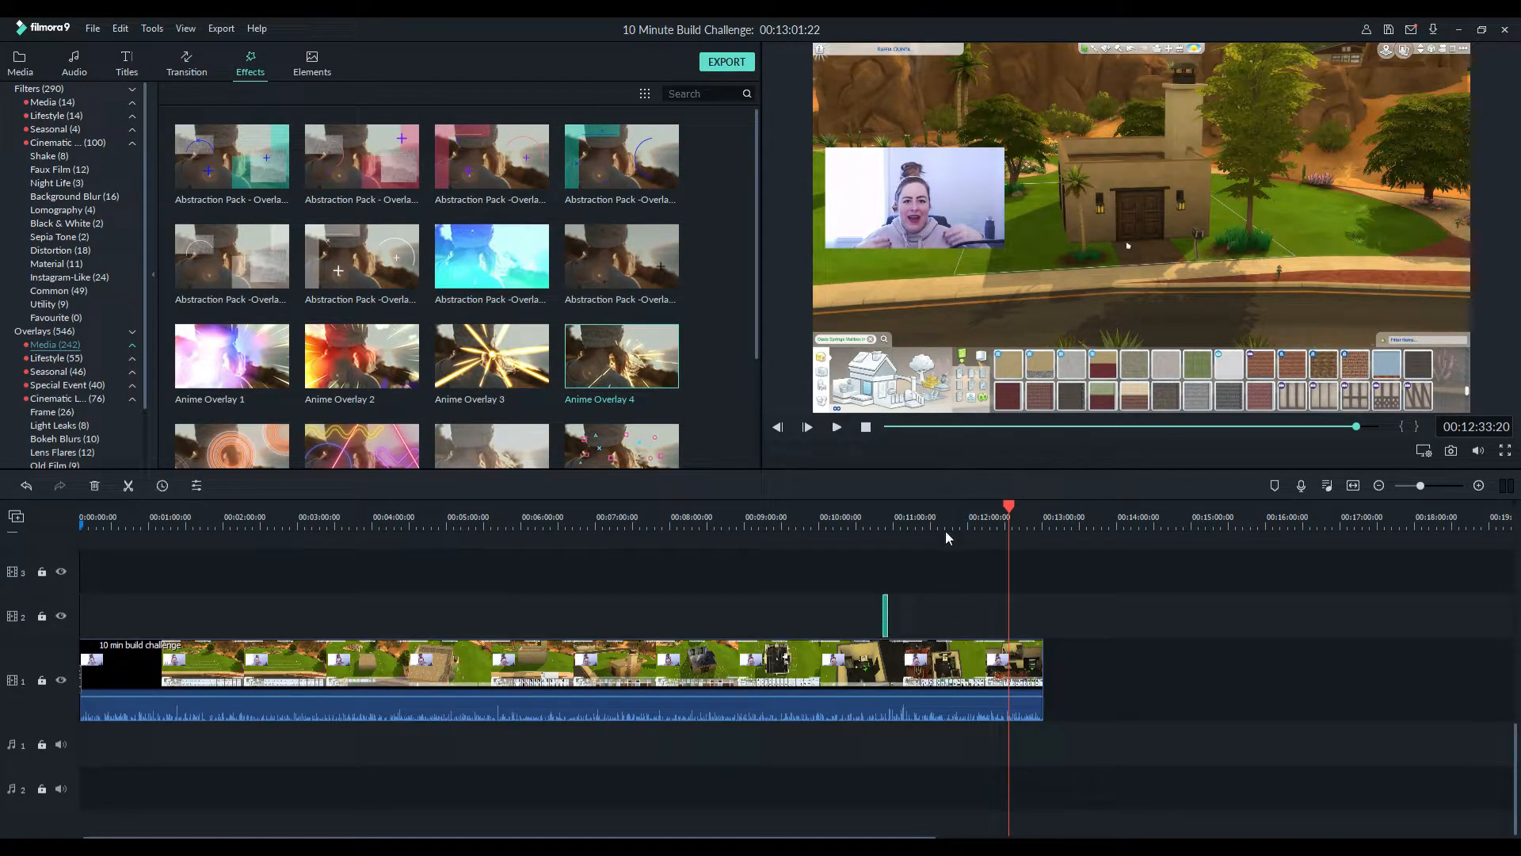
{"action": "left_click_drag", "start_coordinate": [1014, 511], "coordinate": [882, 512]}
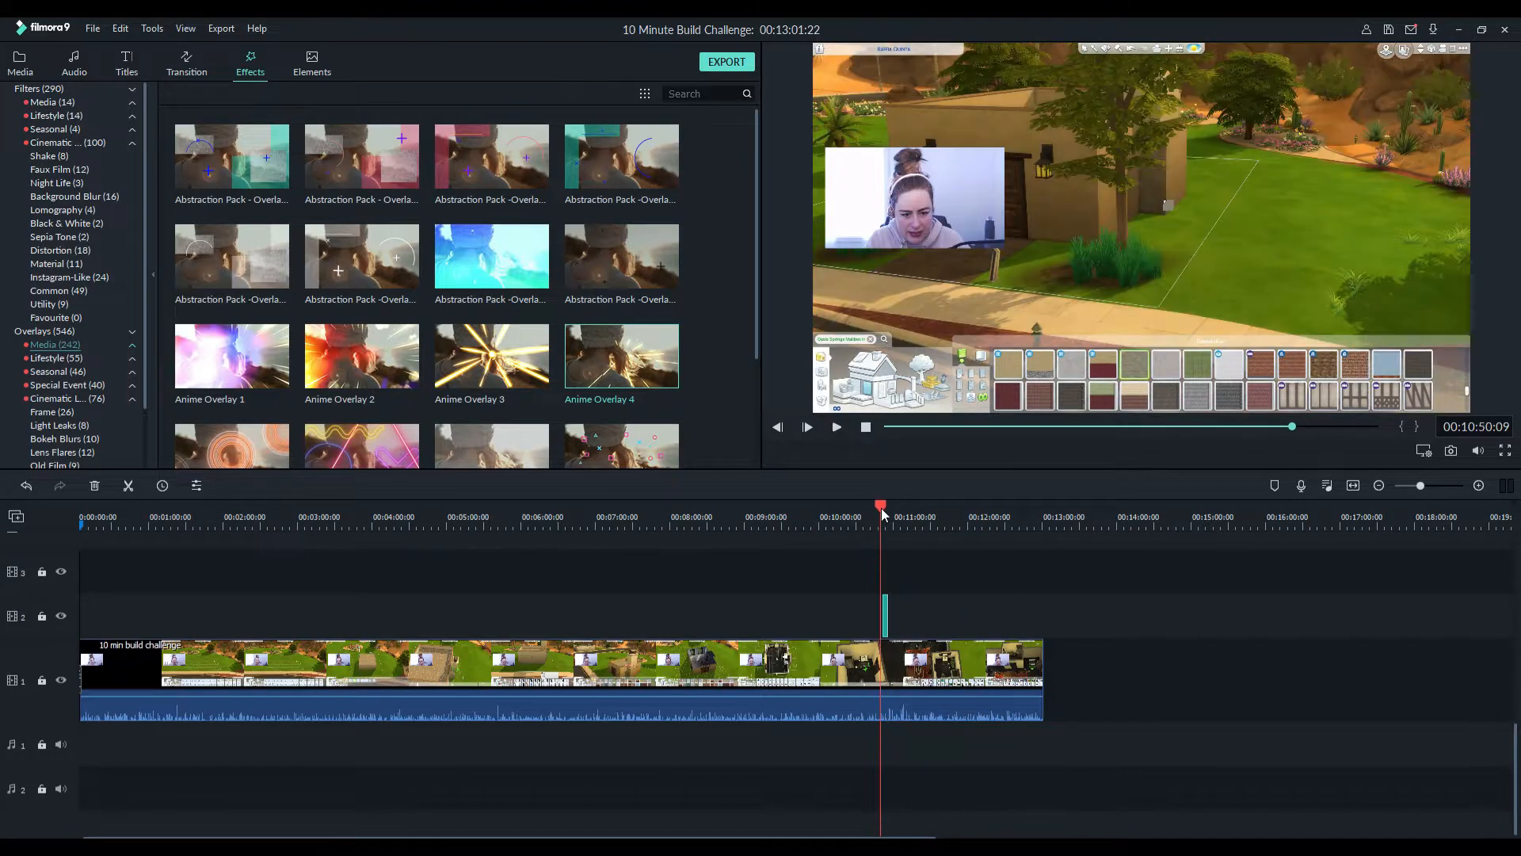
{"action": "key", "text": "space"}
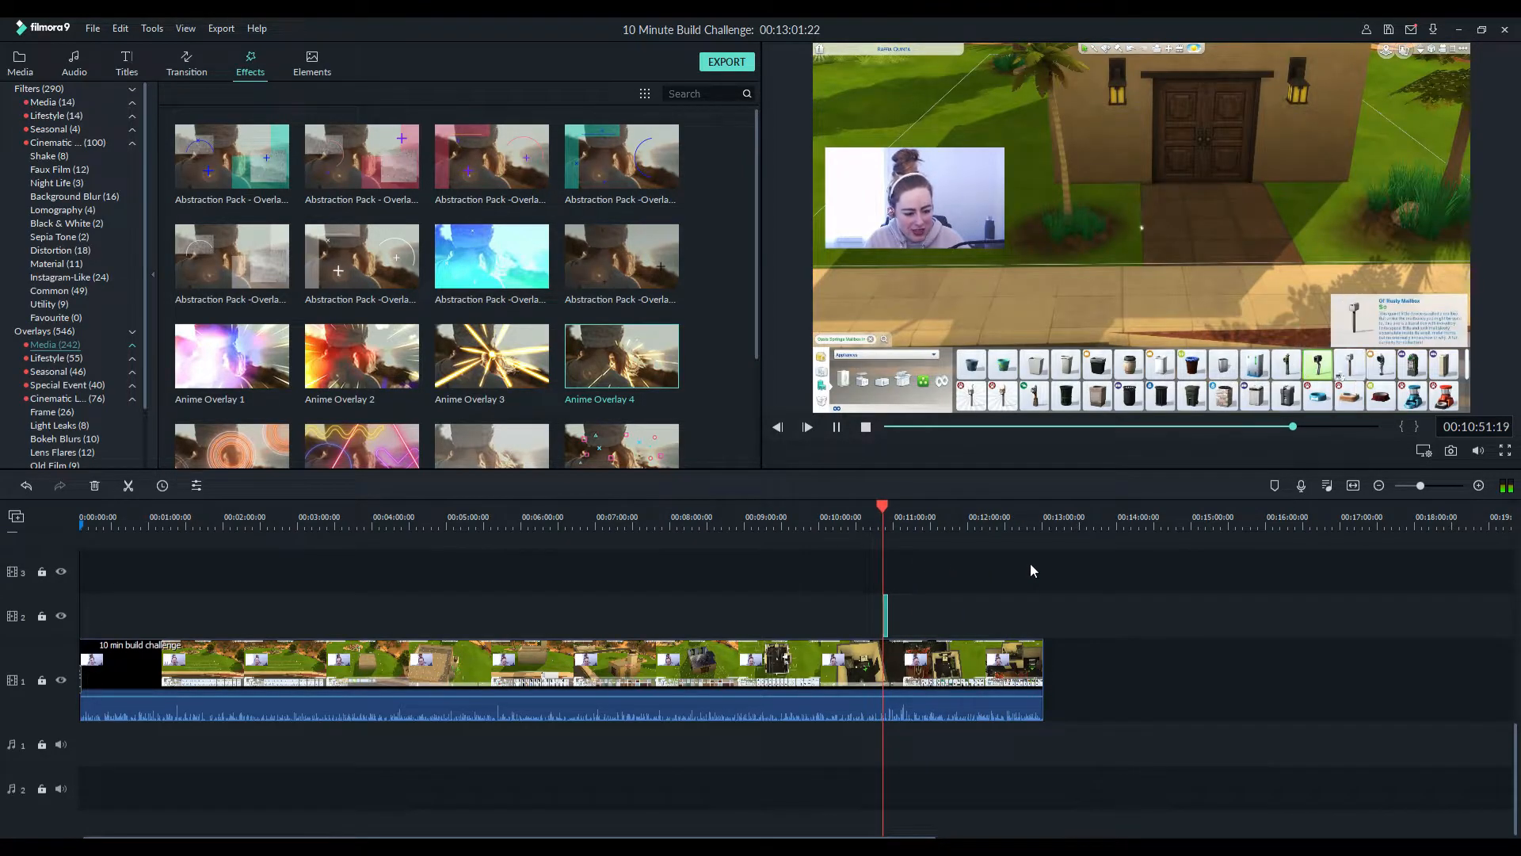
{"action": "left_click", "coordinate": [951, 657]}
{"action": "key", "text": "ctrl+z"}
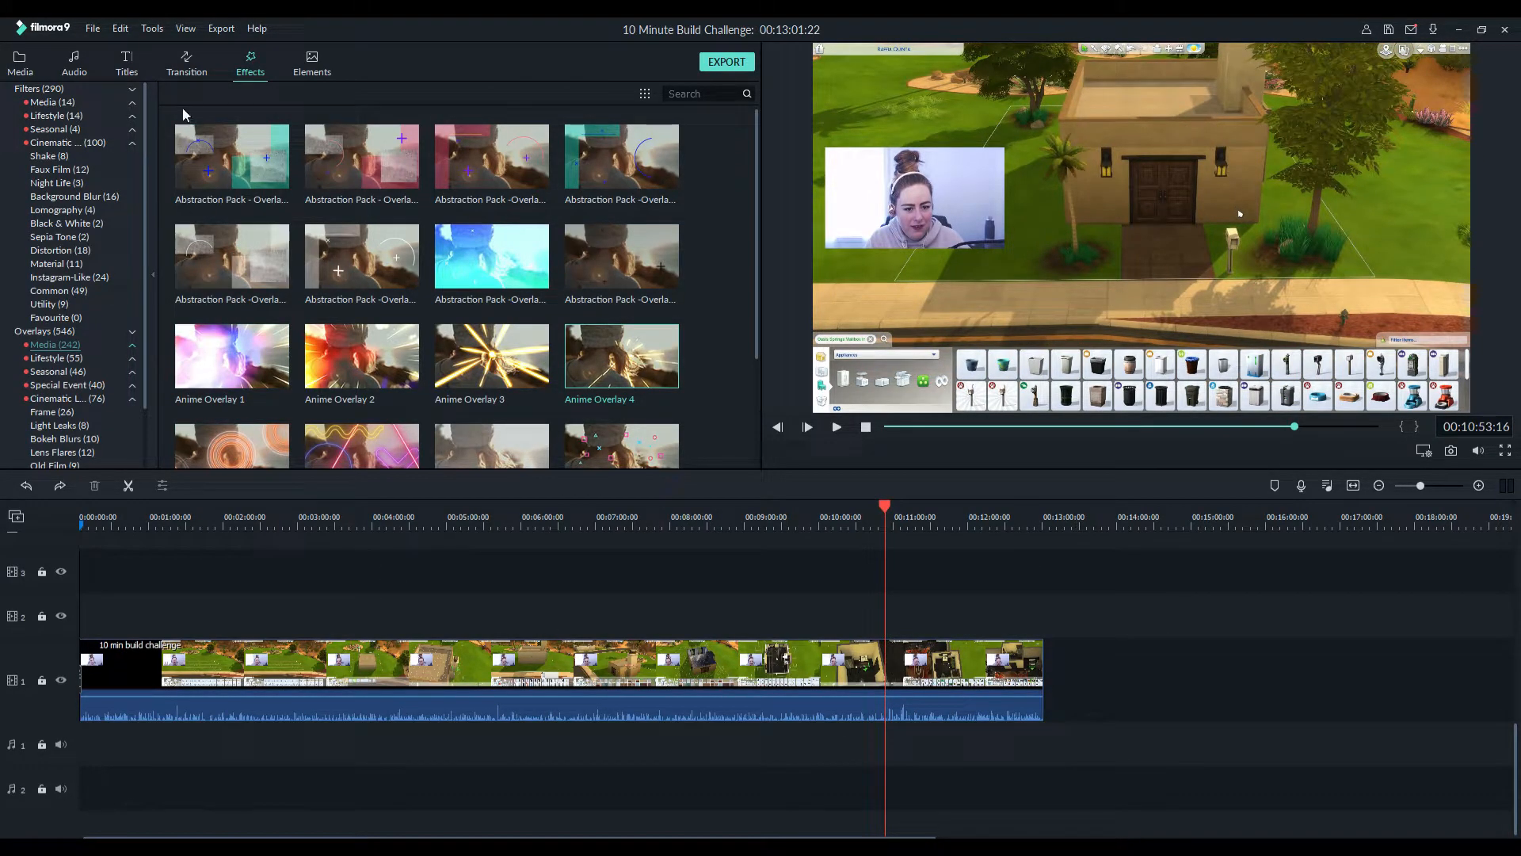
Browse the titles, try Cosmic Pack - Title 1 on video track 2 above the end of the build footage, and view it at 00:12:45:07
{"action": "left_click", "coordinate": [129, 70]}
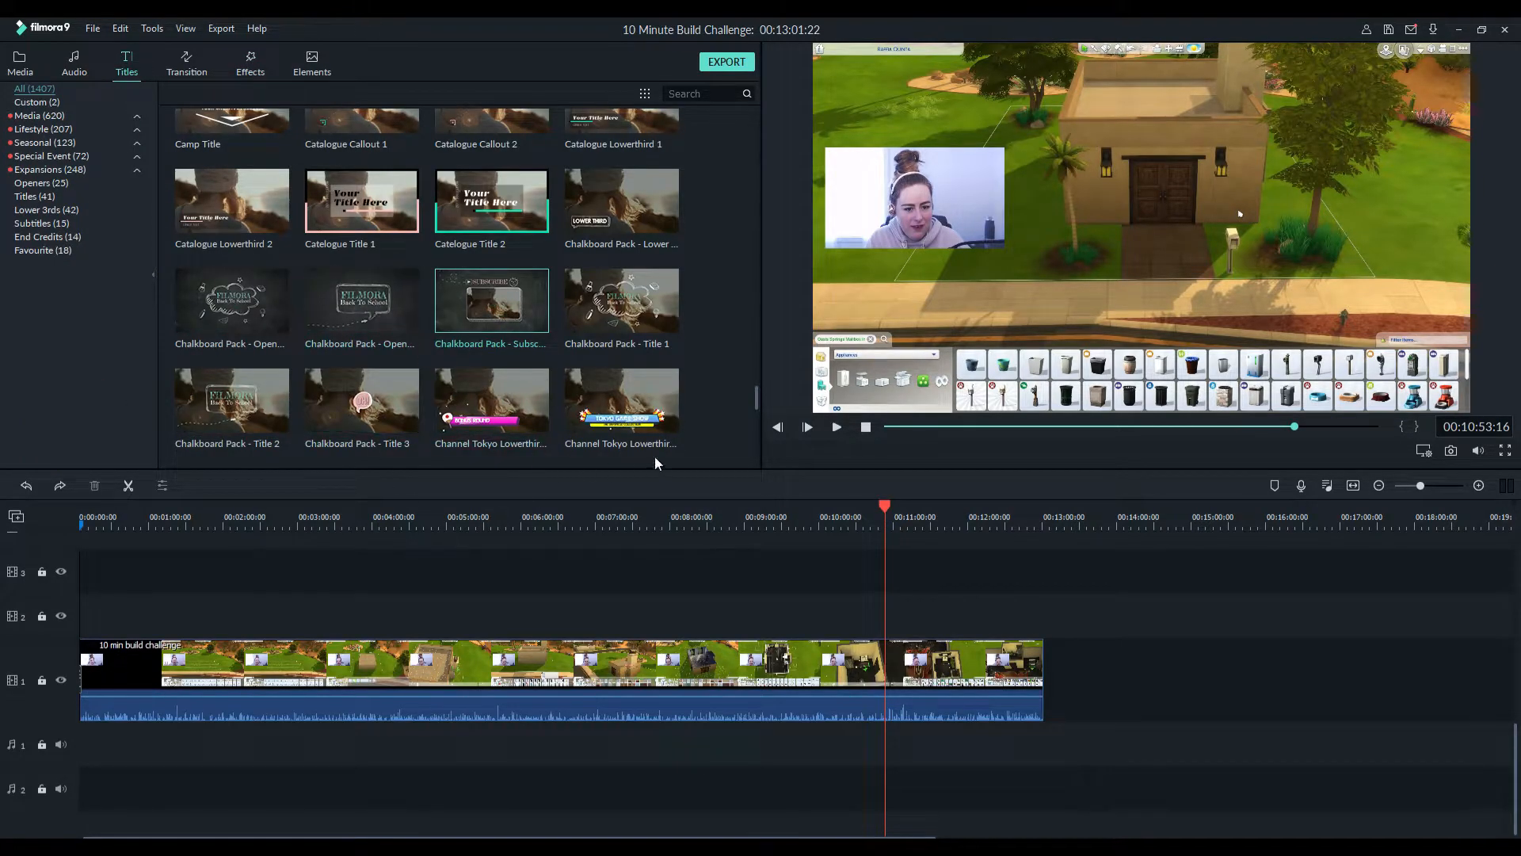
{"action": "left_click_drag", "start_coordinate": [626, 305], "coordinate": [710, 236]}
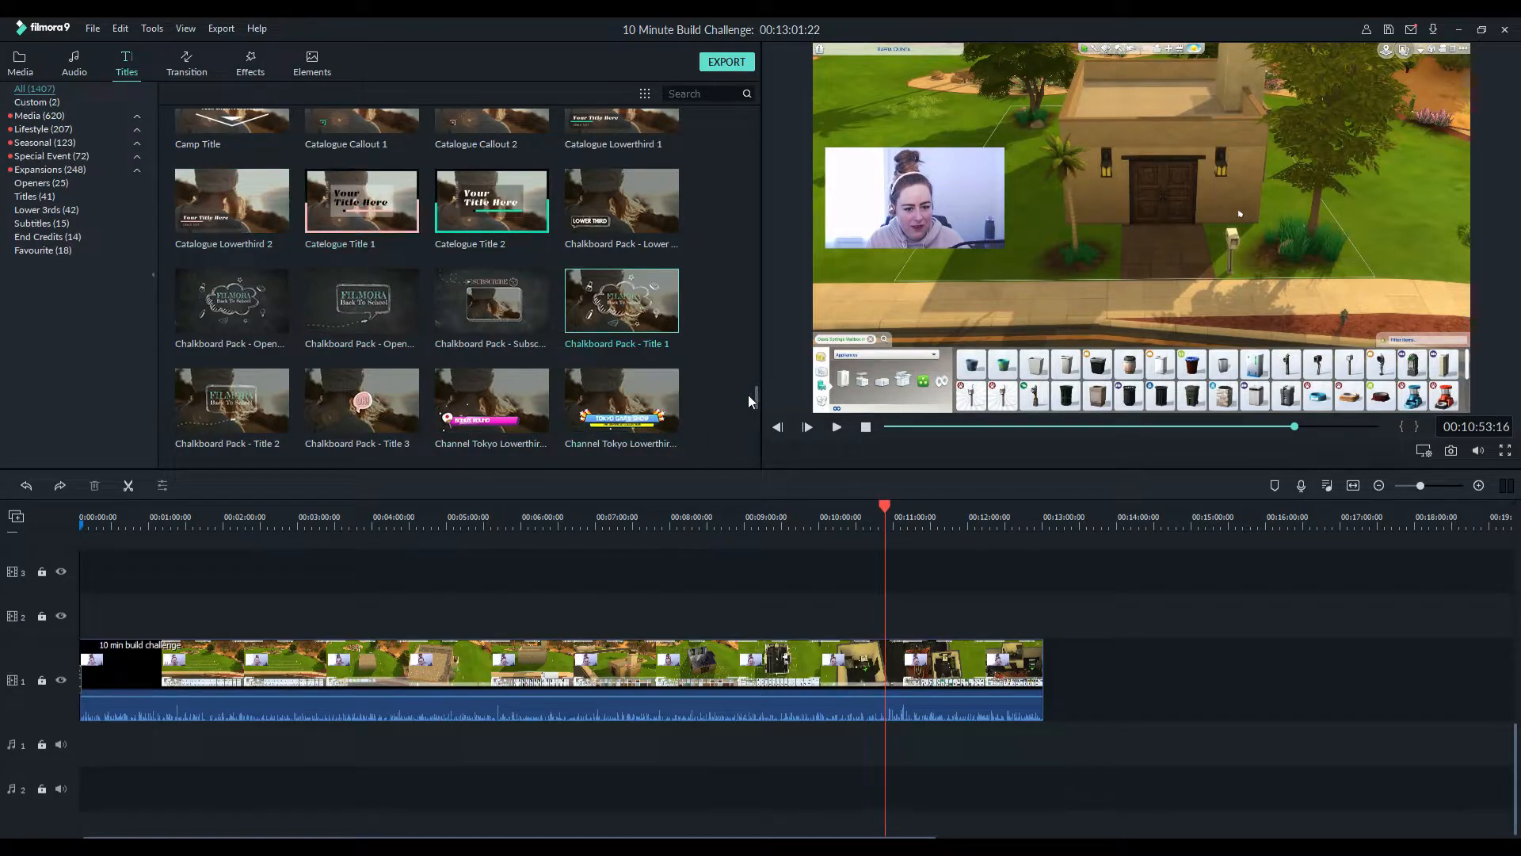
{"action": "scroll", "coordinate": [541, 194], "scroll_direction": "up", "scroll_amount": 6}
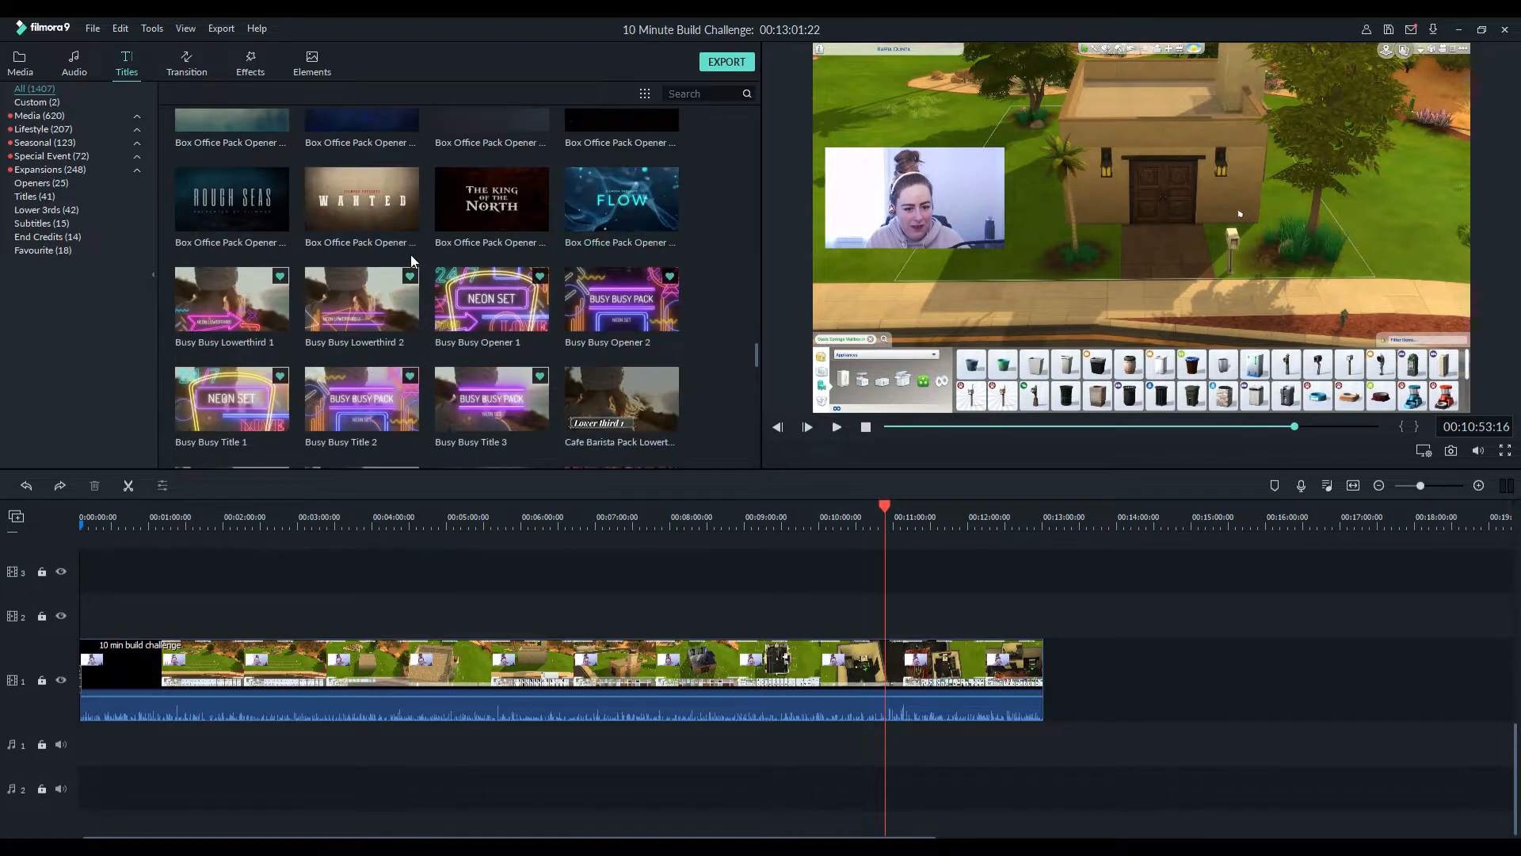
{"action": "scroll", "coordinate": [582, 352], "scroll_direction": "down", "scroll_amount": 8}
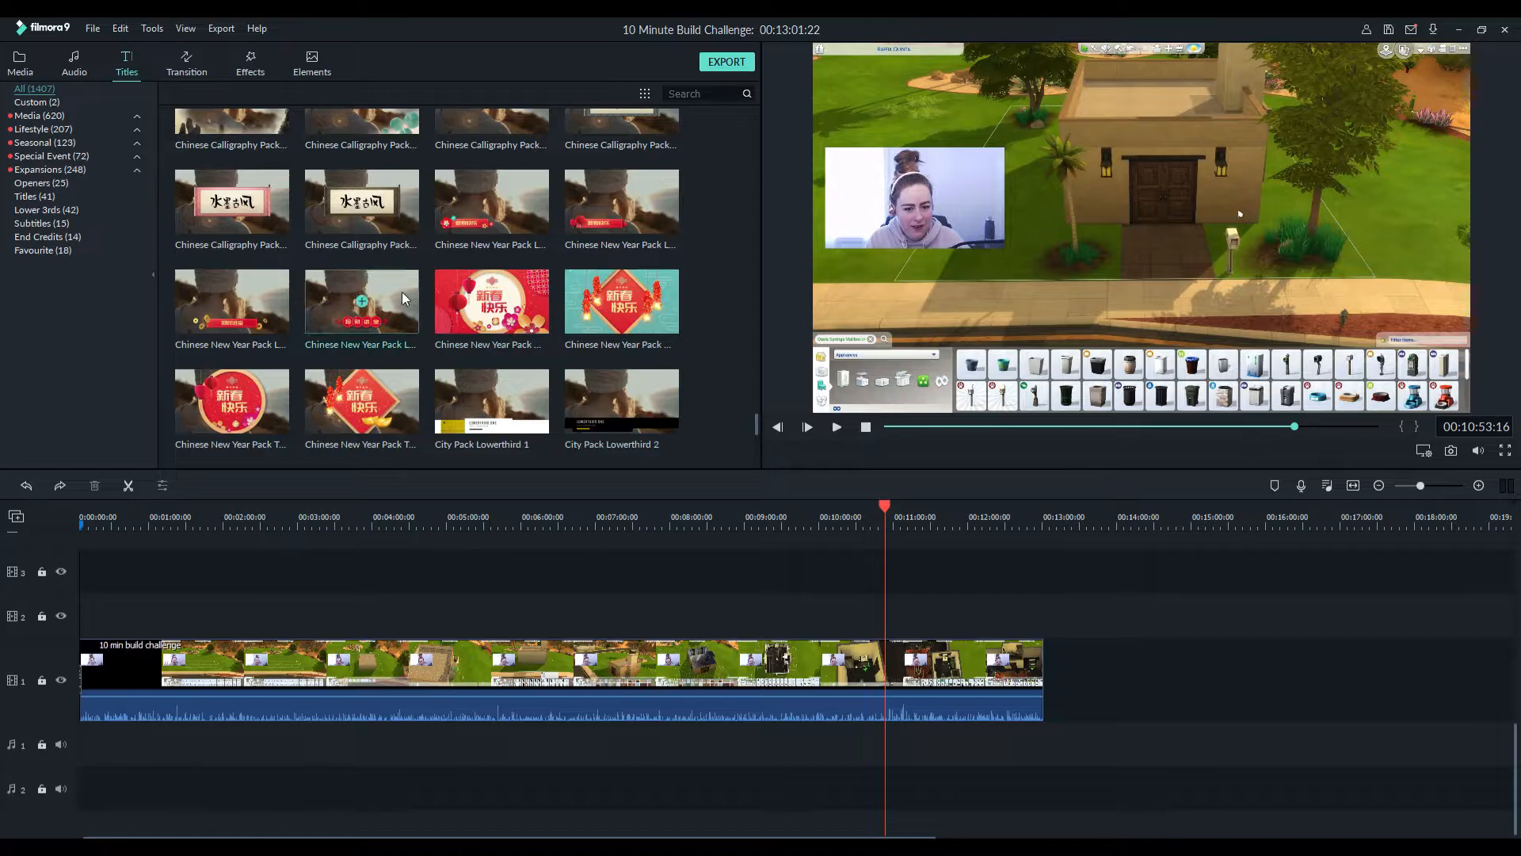
{"action": "scroll", "coordinate": [525, 352], "scroll_direction": "down", "scroll_amount": 5}
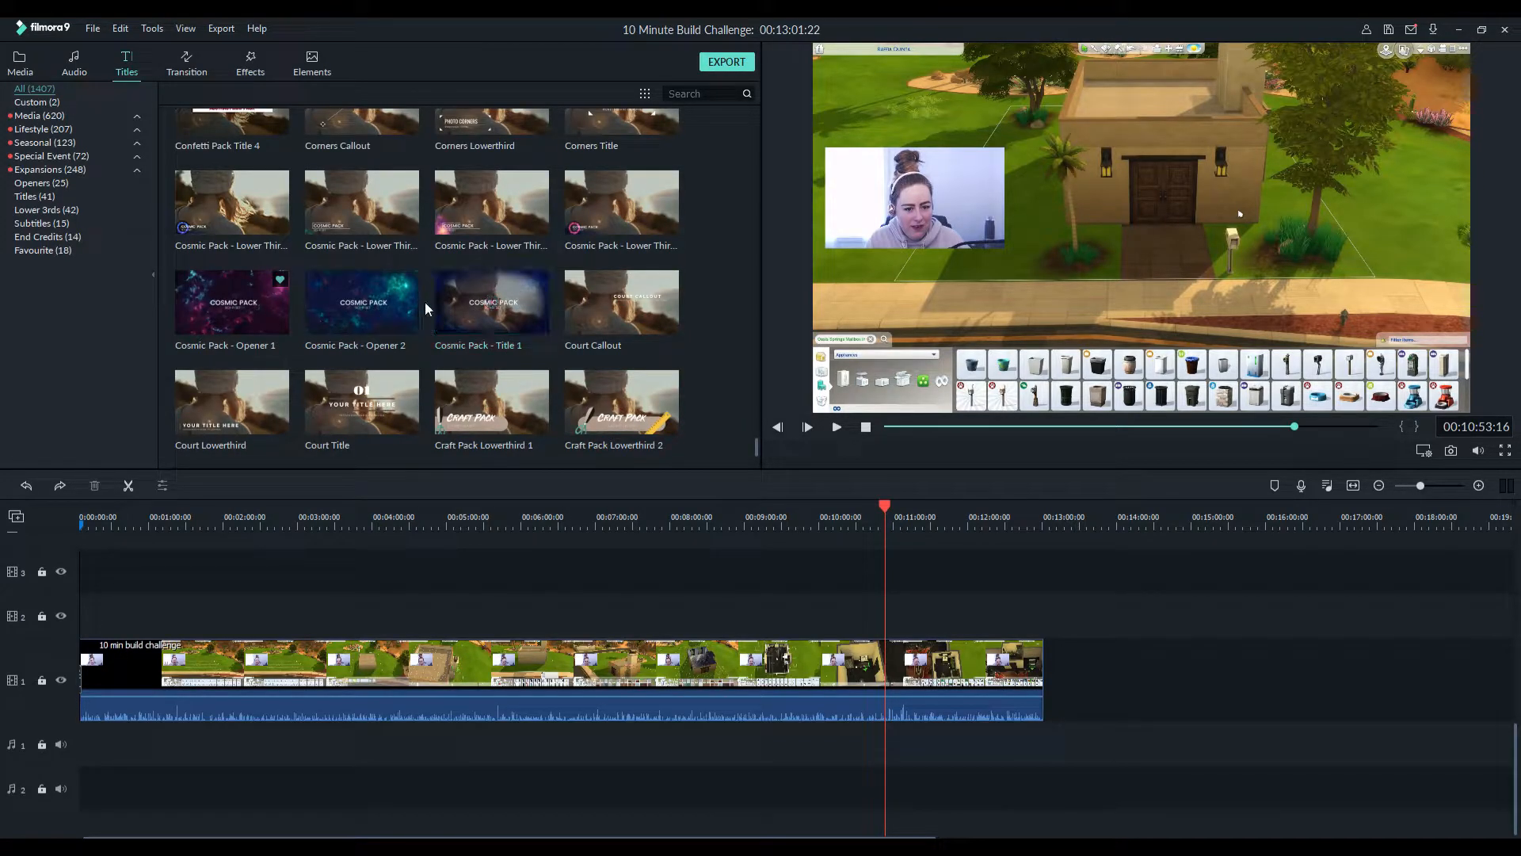
{"action": "left_click_drag", "start_coordinate": [544, 300], "coordinate": [1043, 615]}
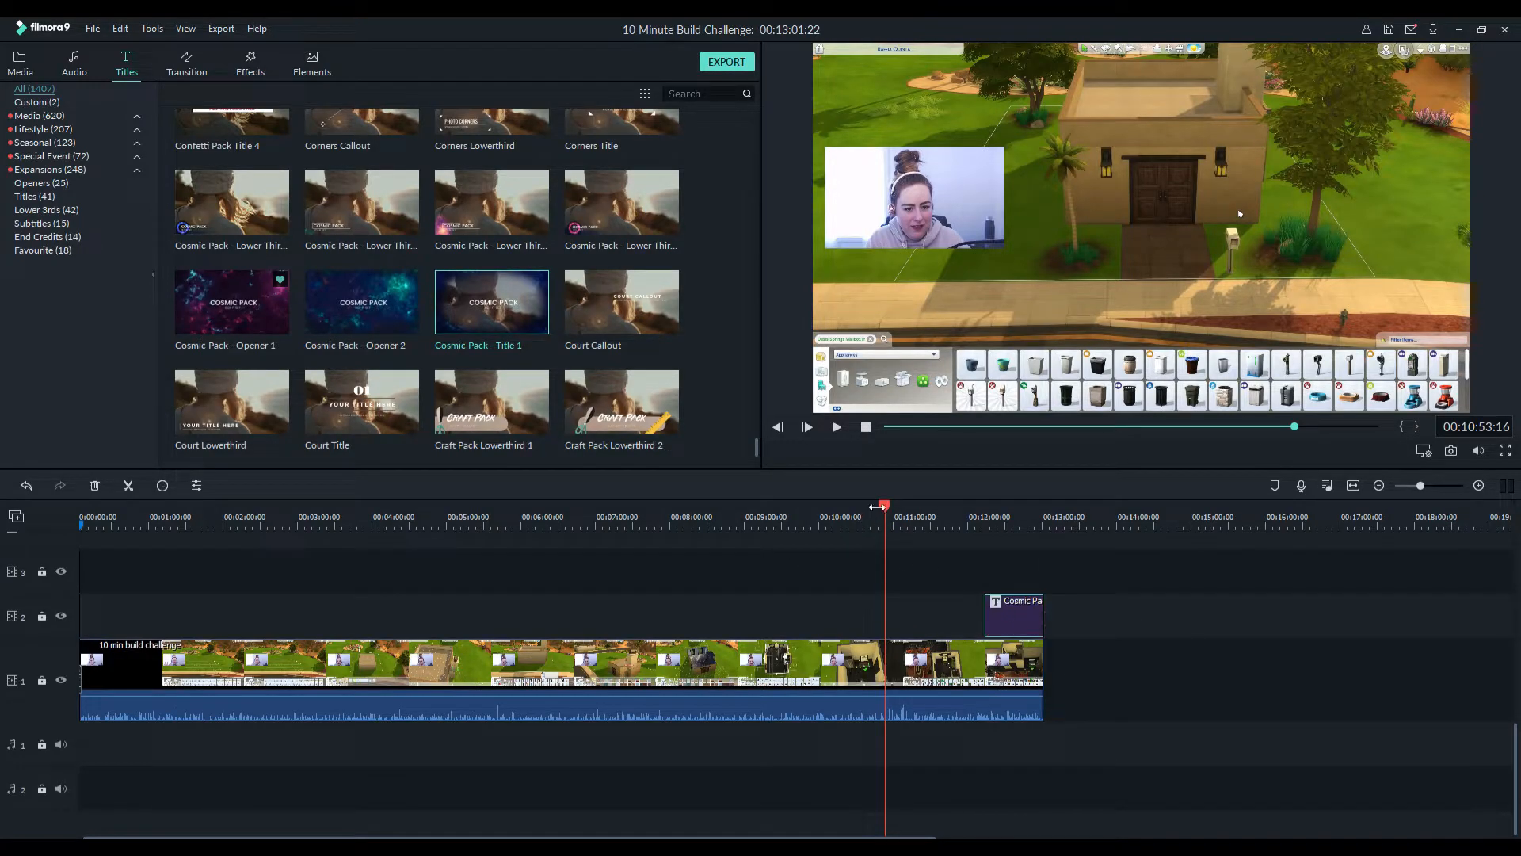
{"action": "left_click_drag", "start_coordinate": [887, 509], "coordinate": [1023, 511]}
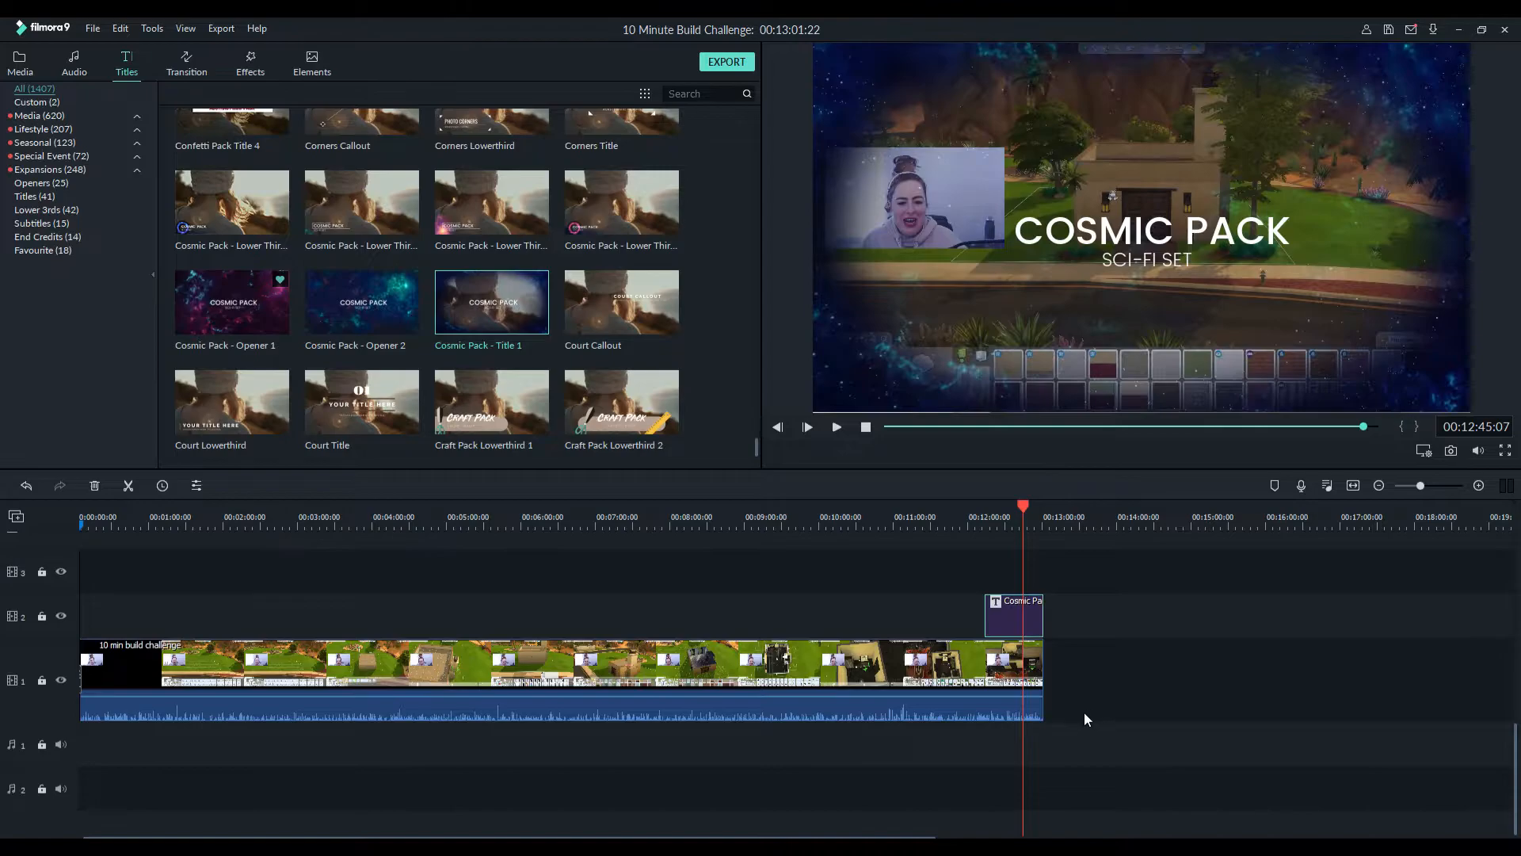
Examine the Cosmic Pack title's advanced text options, including the animation presets and the image insertion dialog
{"action": "double_click", "coordinate": [1190, 234]}
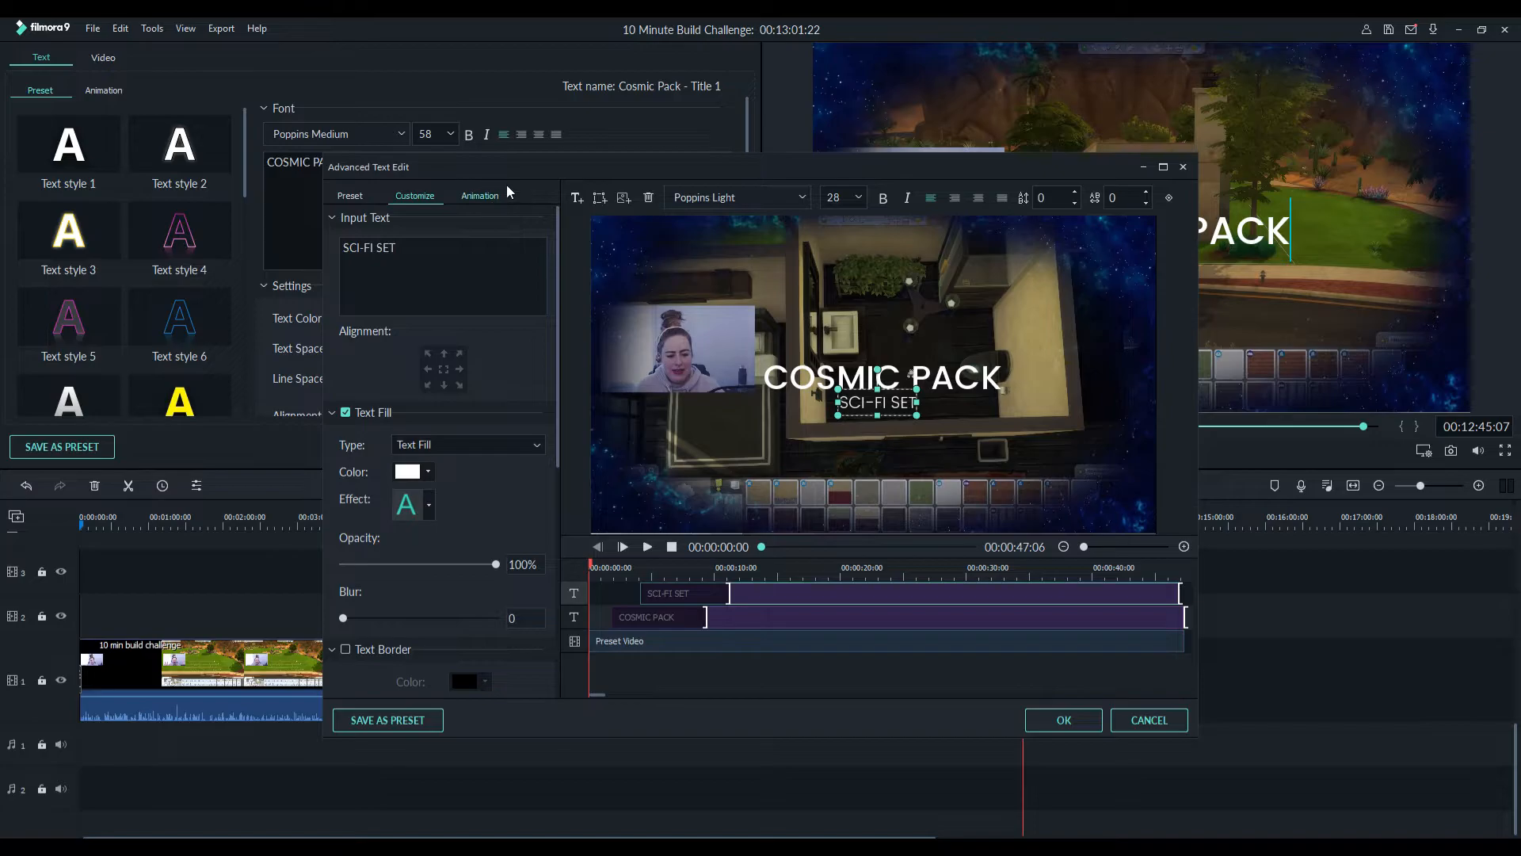
{"action": "left_click", "coordinate": [478, 198]}
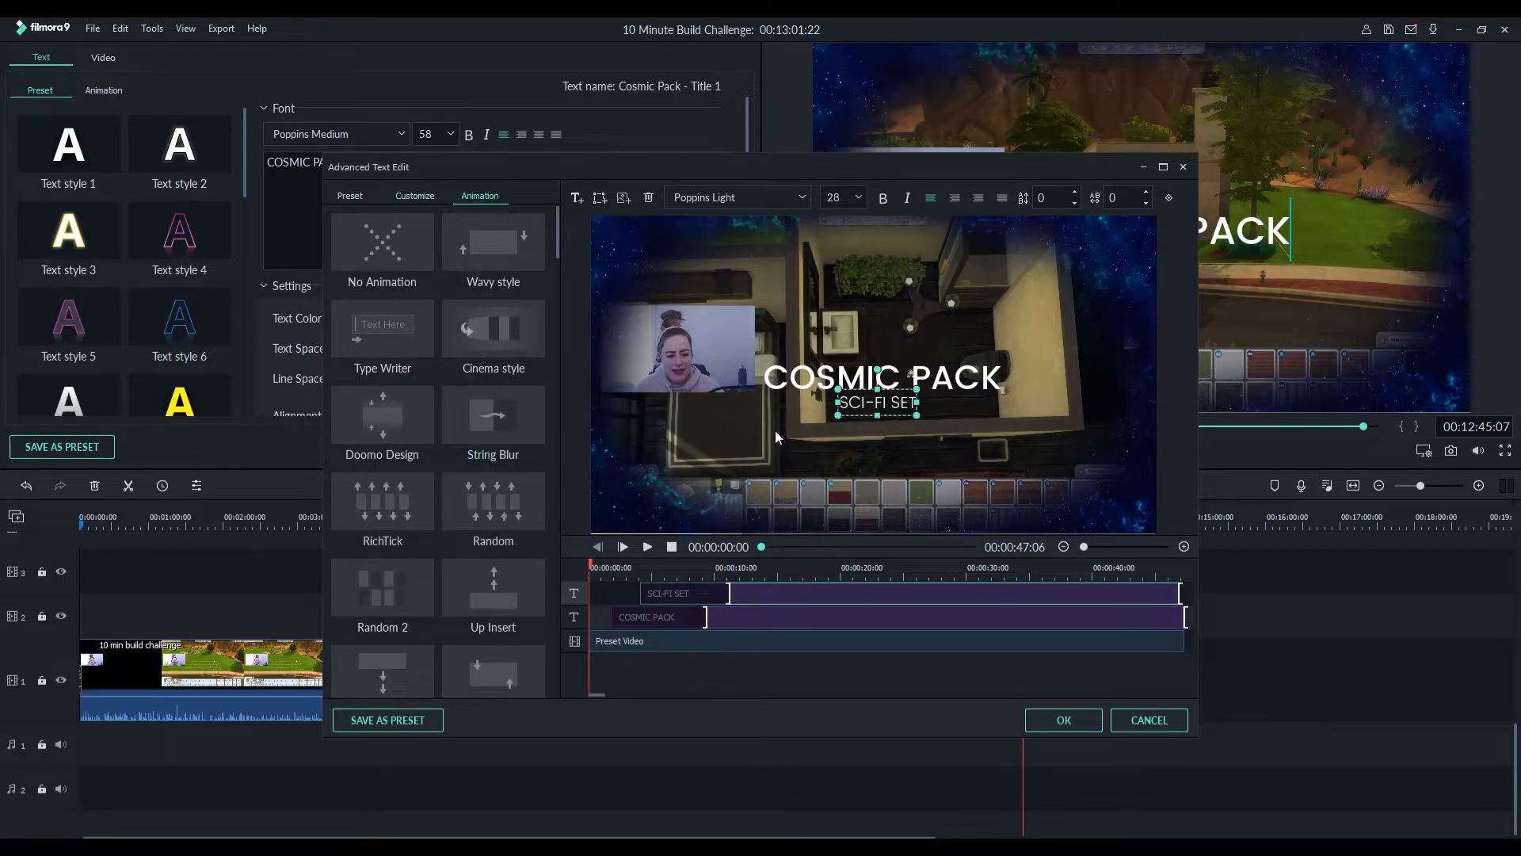
{"action": "left_click", "coordinate": [623, 198]}
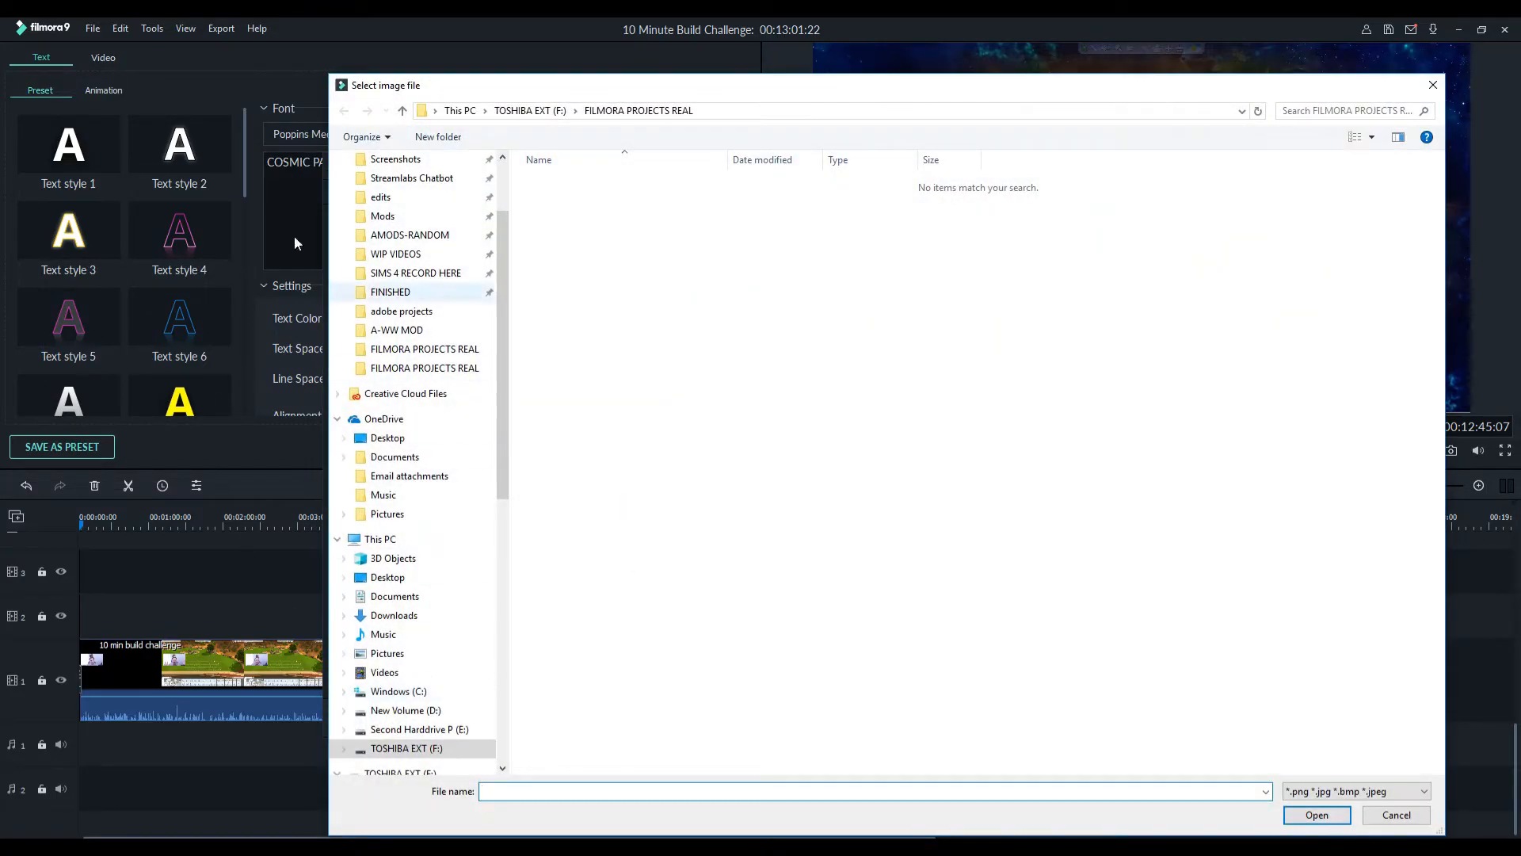
{"action": "left_click", "coordinate": [1432, 81]}
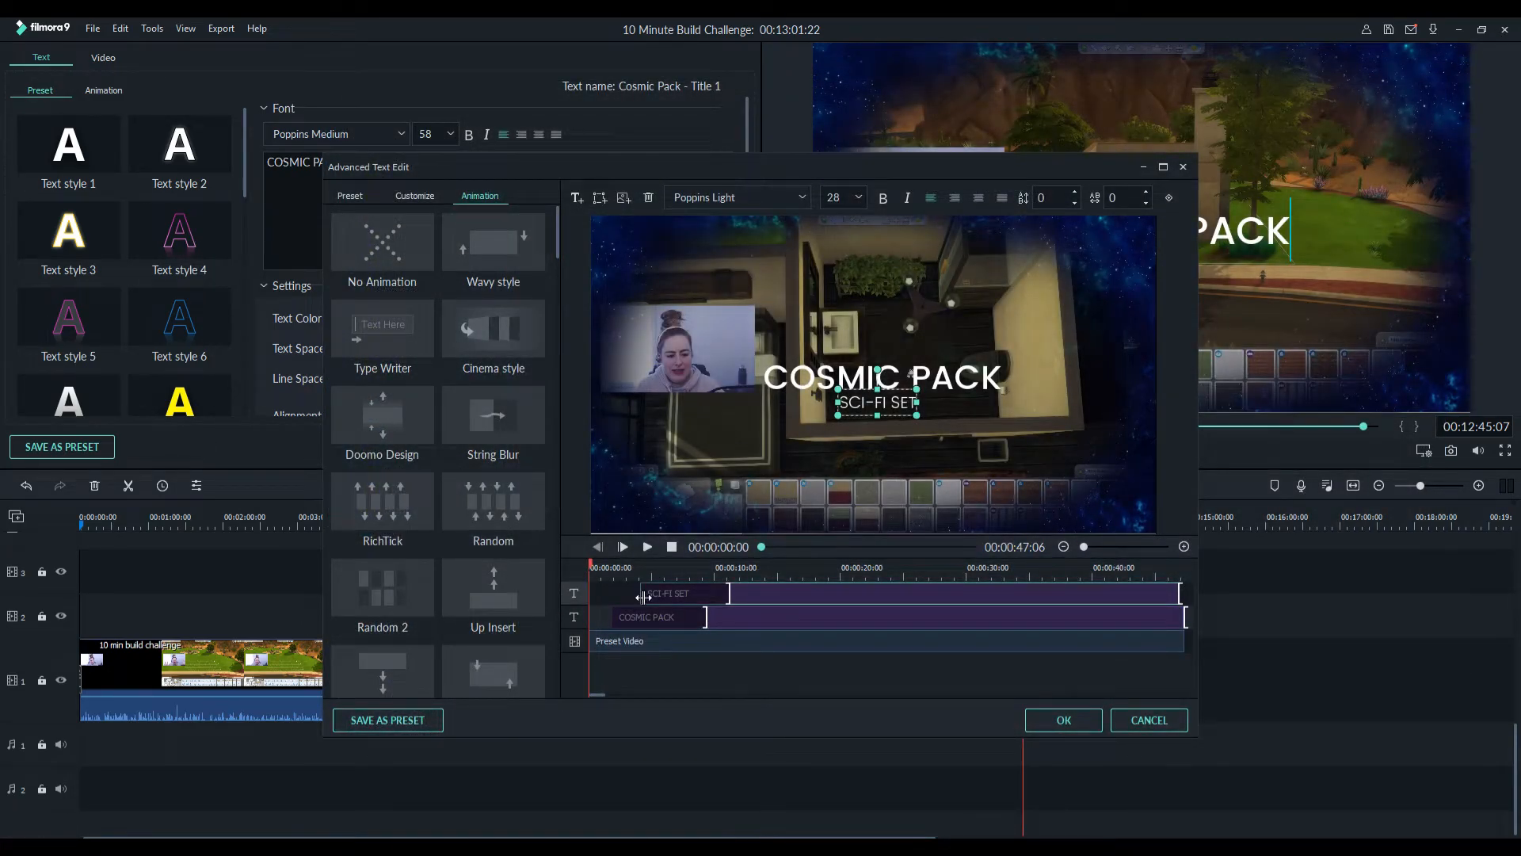
Try retiming the SCI-FI SET text and its entrance animation, discard the text changes, and remove the Cosmic Pack title from video track 2
{"action": "left_click_drag", "start_coordinate": [730, 594], "coordinate": [789, 605]}
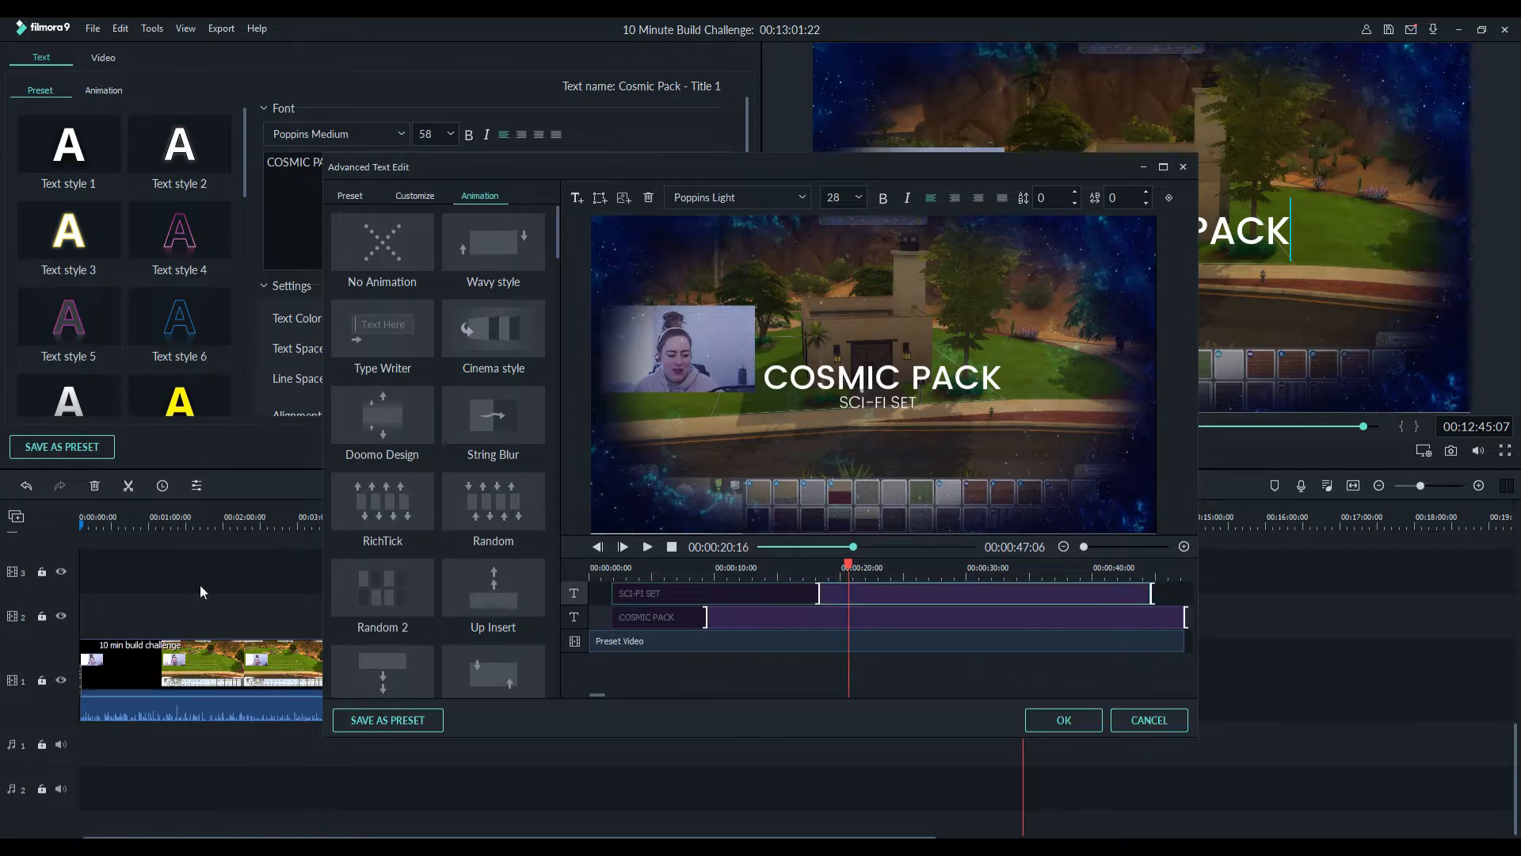
{"action": "left_click", "coordinate": [1156, 725]}
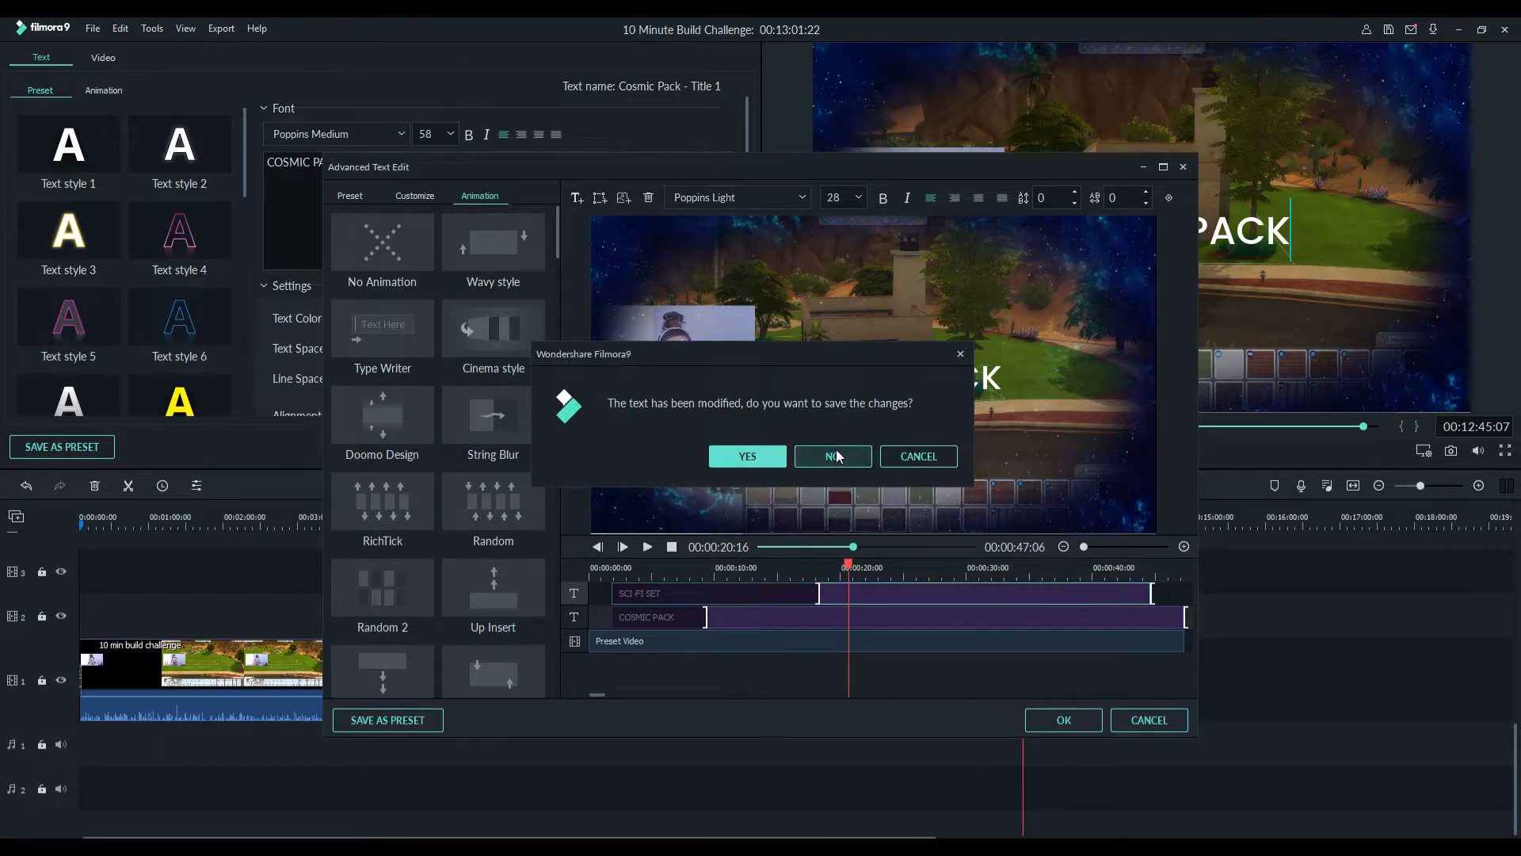
{"action": "left_click", "coordinate": [825, 457]}
{"action": "left_click", "coordinate": [1024, 612]}
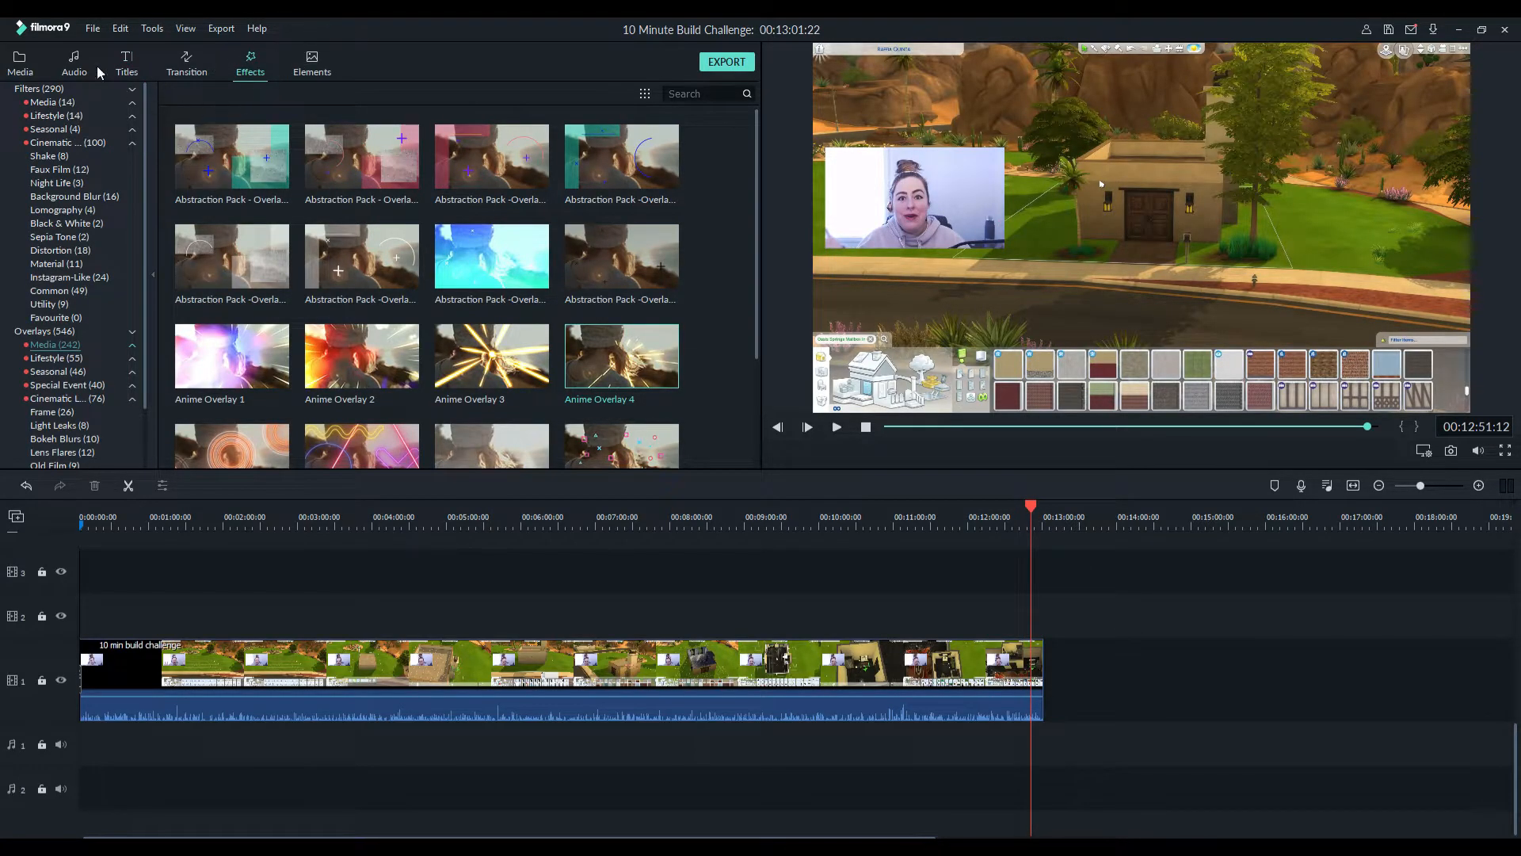
Place the FREE Youtube Subscribe clip from the INTROS & OUTROS folder on video track 2, starting at about 00:12:46 above the build footage
{"action": "left_click", "coordinate": [22, 63]}
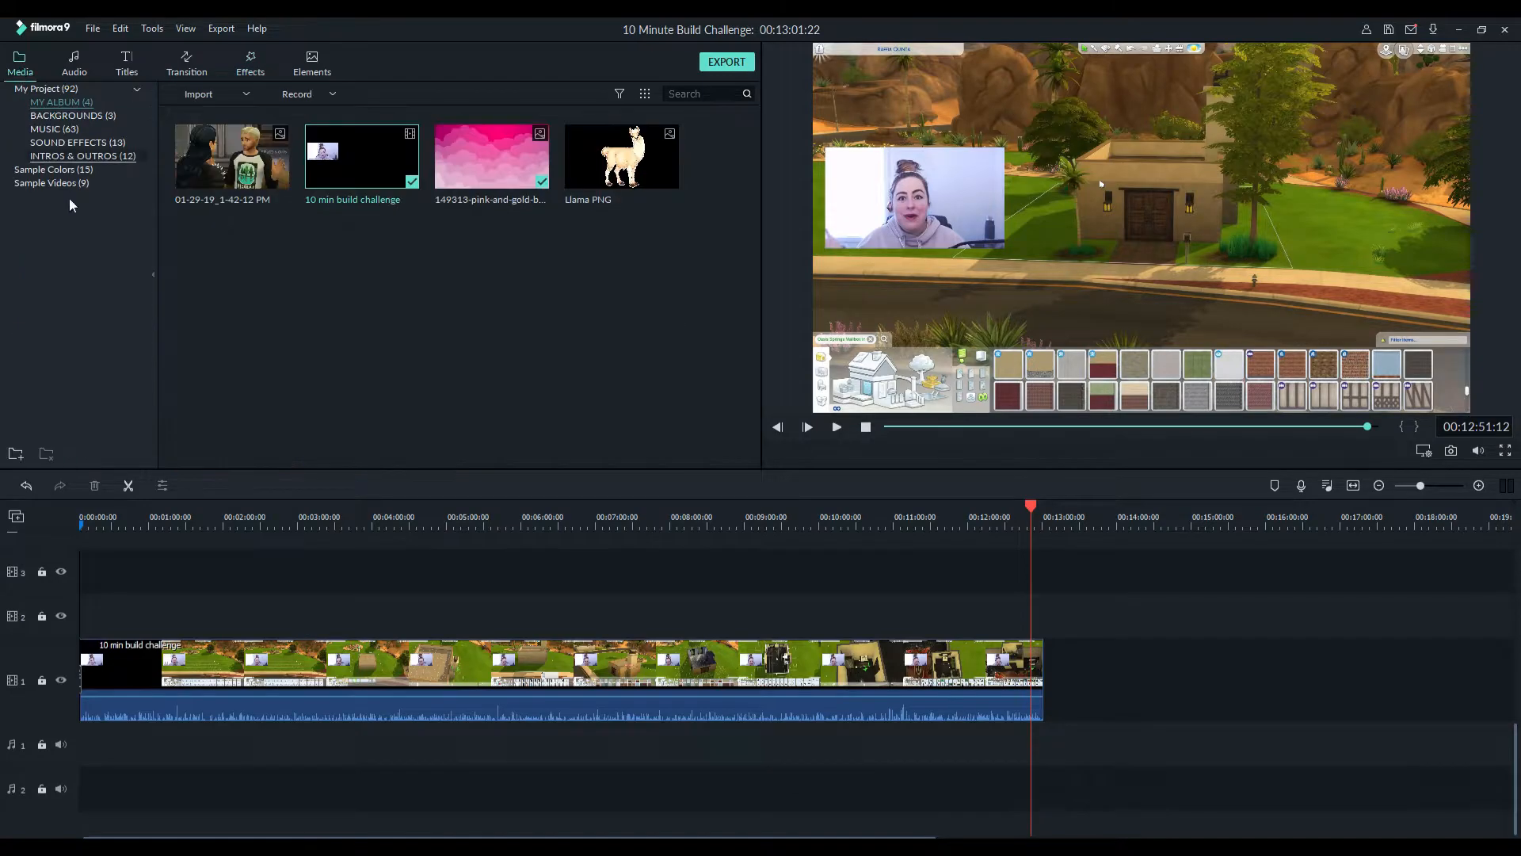
{"action": "left_click", "coordinate": [79, 156]}
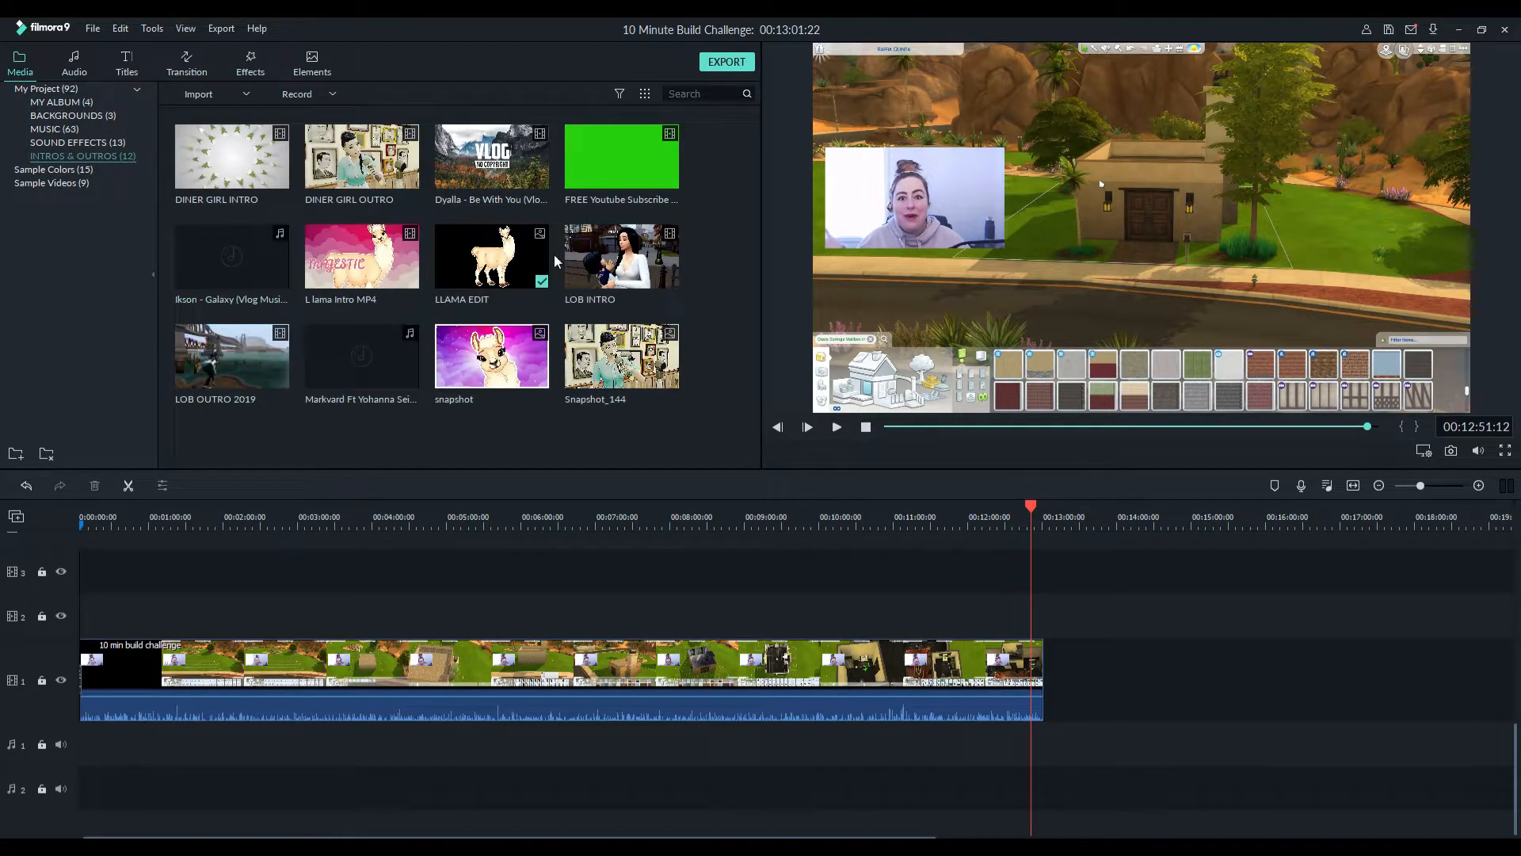
{"action": "left_click_drag", "start_coordinate": [665, 174], "coordinate": [1023, 626]}
{"action": "left_click", "coordinate": [1436, 485]}
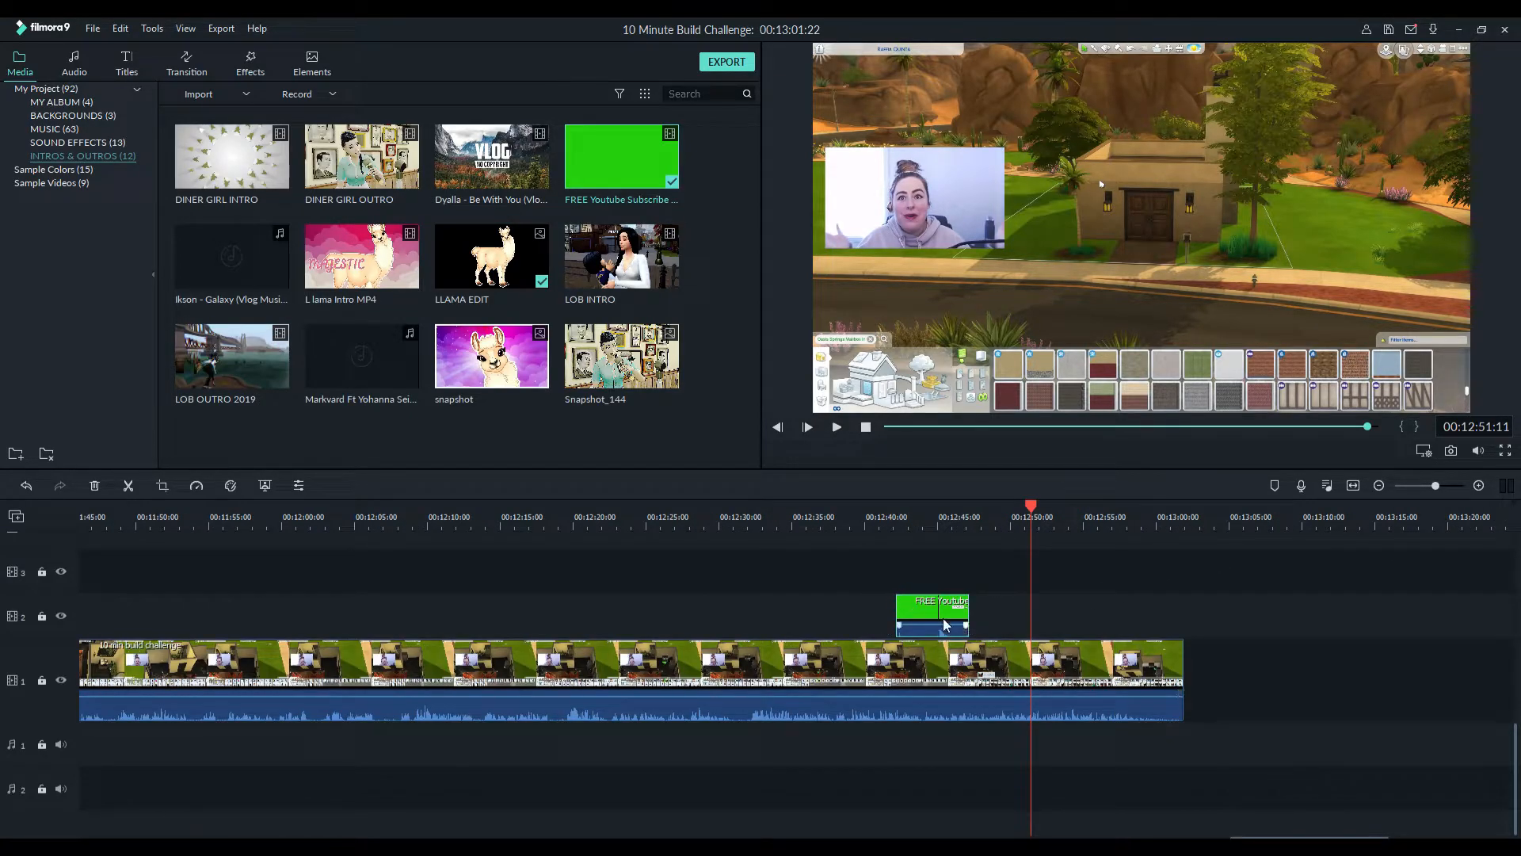
{"action": "left_click_drag", "start_coordinate": [939, 612], "coordinate": [1020, 595]}
{"action": "left_click_drag", "start_coordinate": [1032, 507], "coordinate": [957, 515]}
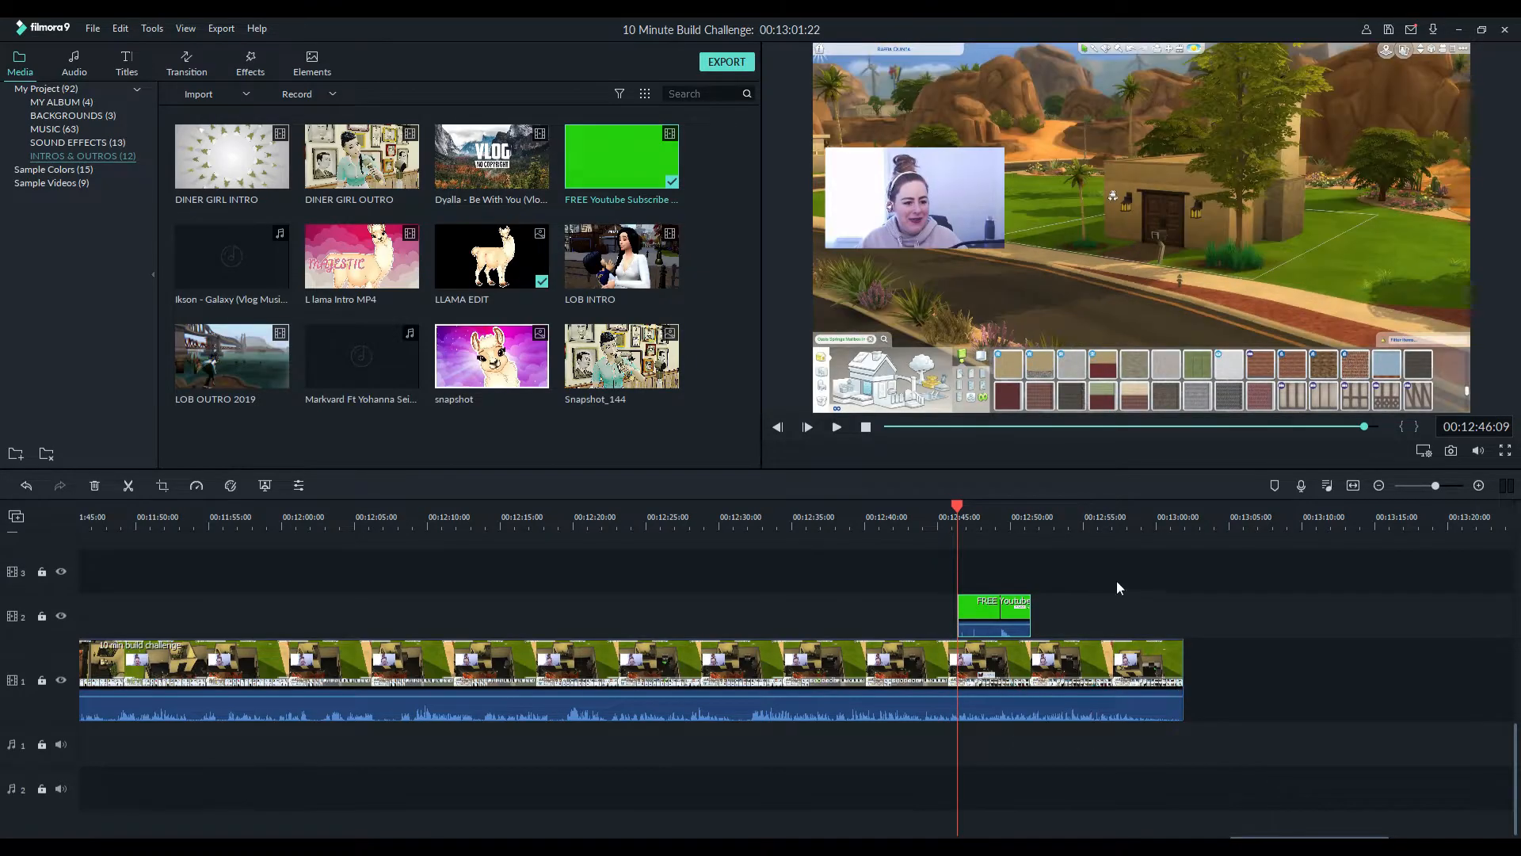
Apply green screen keying to the subscribe clip with an offset of 100 and a tolerance of 64
{"action": "right_click", "coordinate": [1007, 615]}
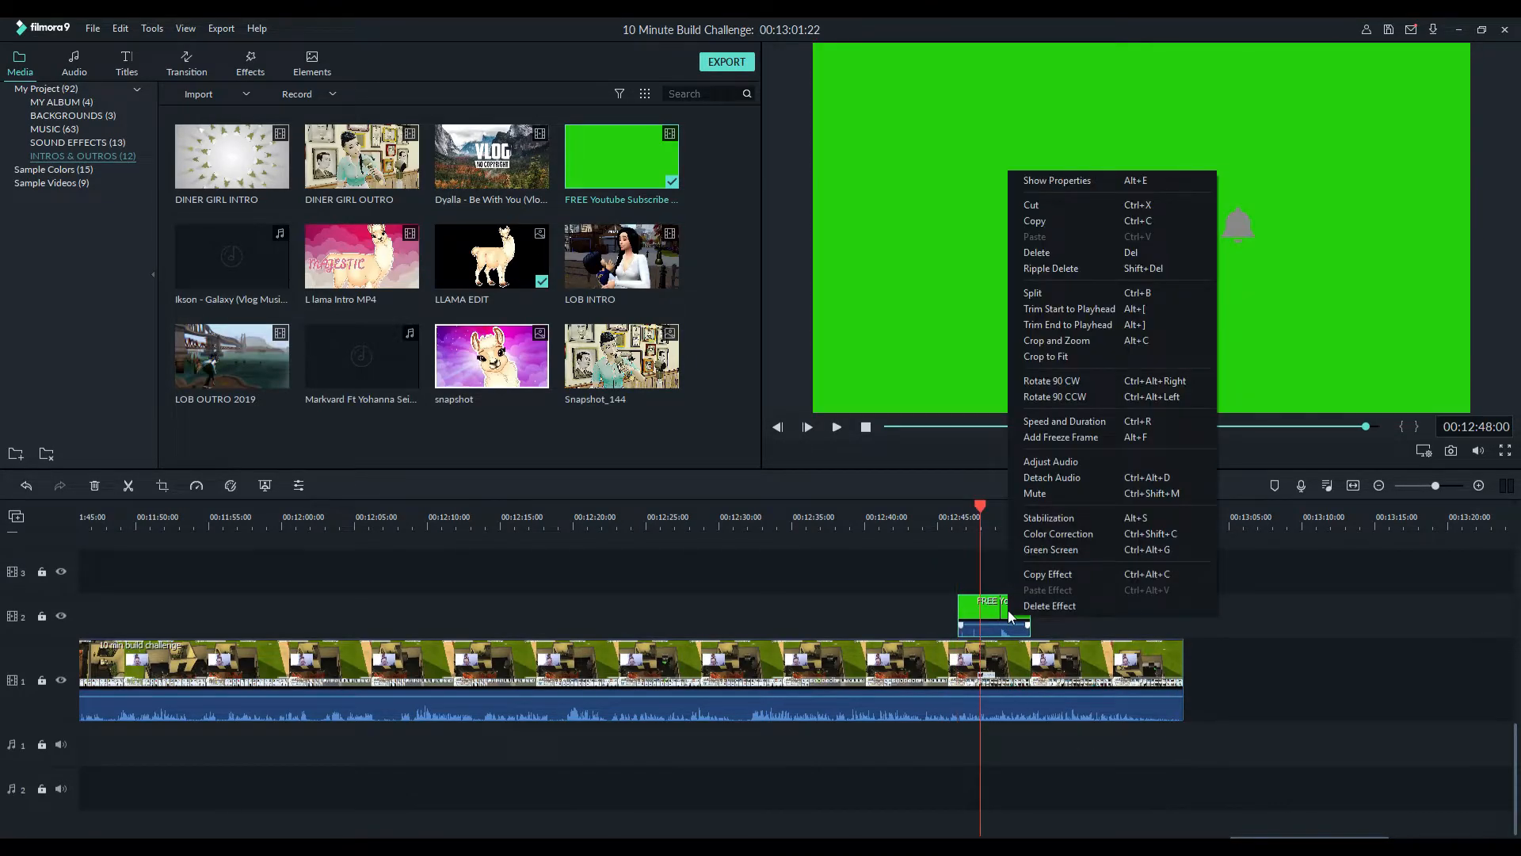
{"action": "left_click", "coordinate": [1043, 550]}
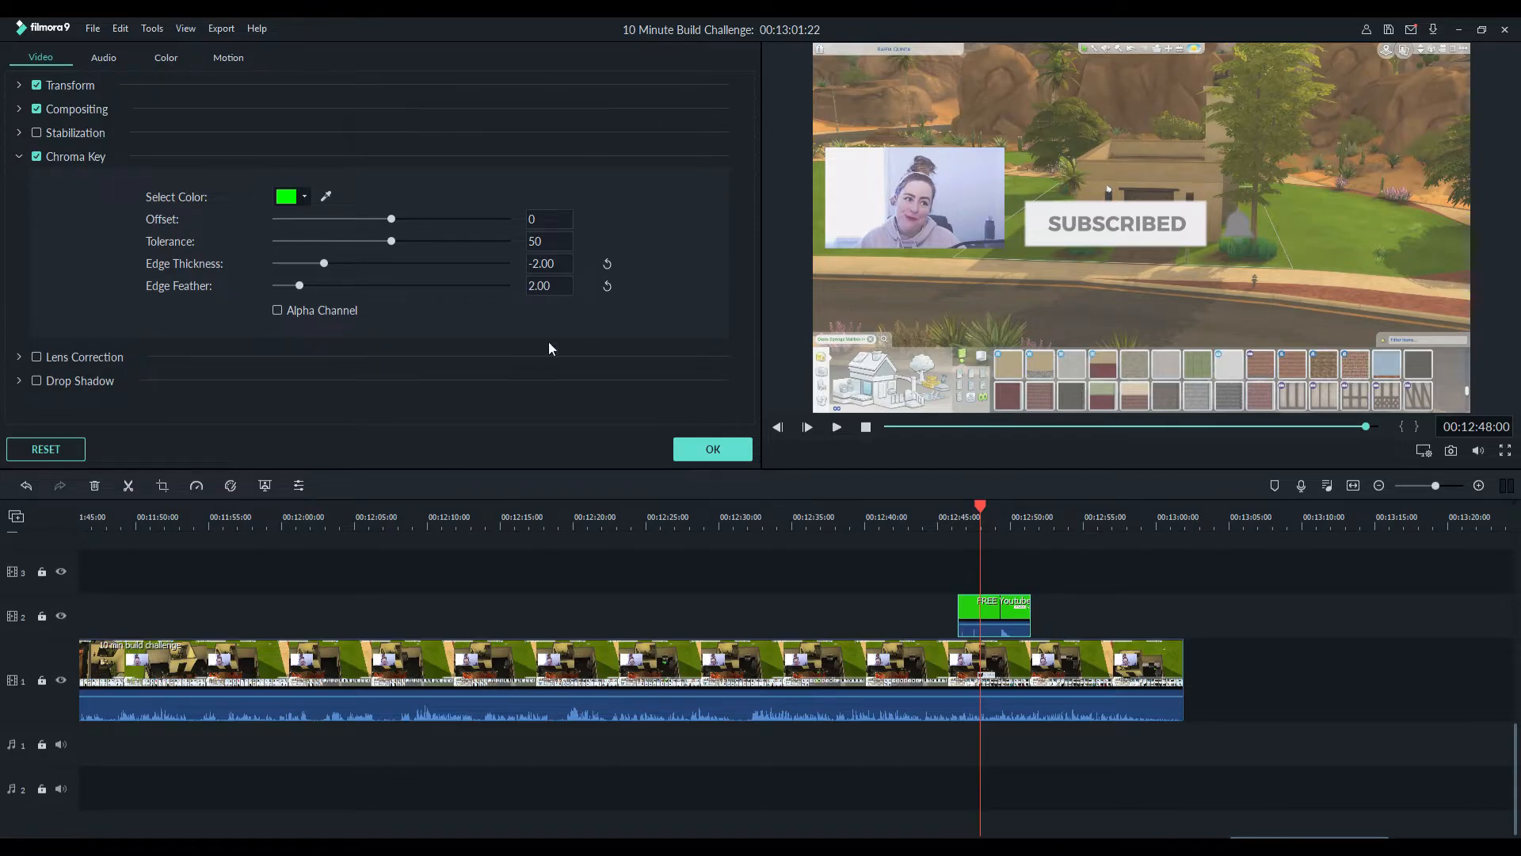
{"action": "left_click_drag", "start_coordinate": [393, 216], "coordinate": [605, 236]}
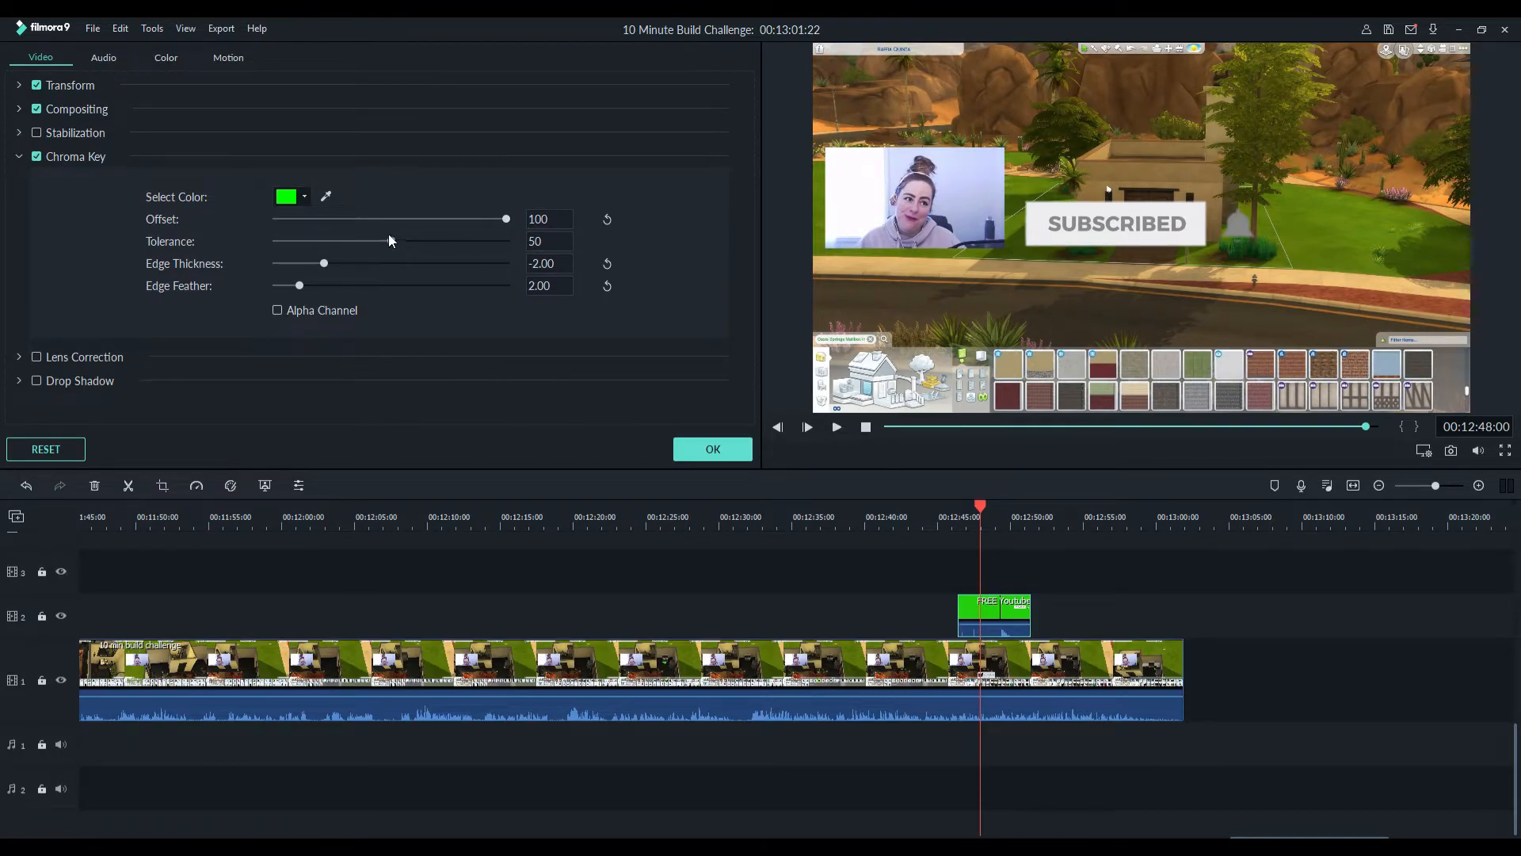
{"action": "left_click_drag", "start_coordinate": [392, 244], "coordinate": [418, 265]}
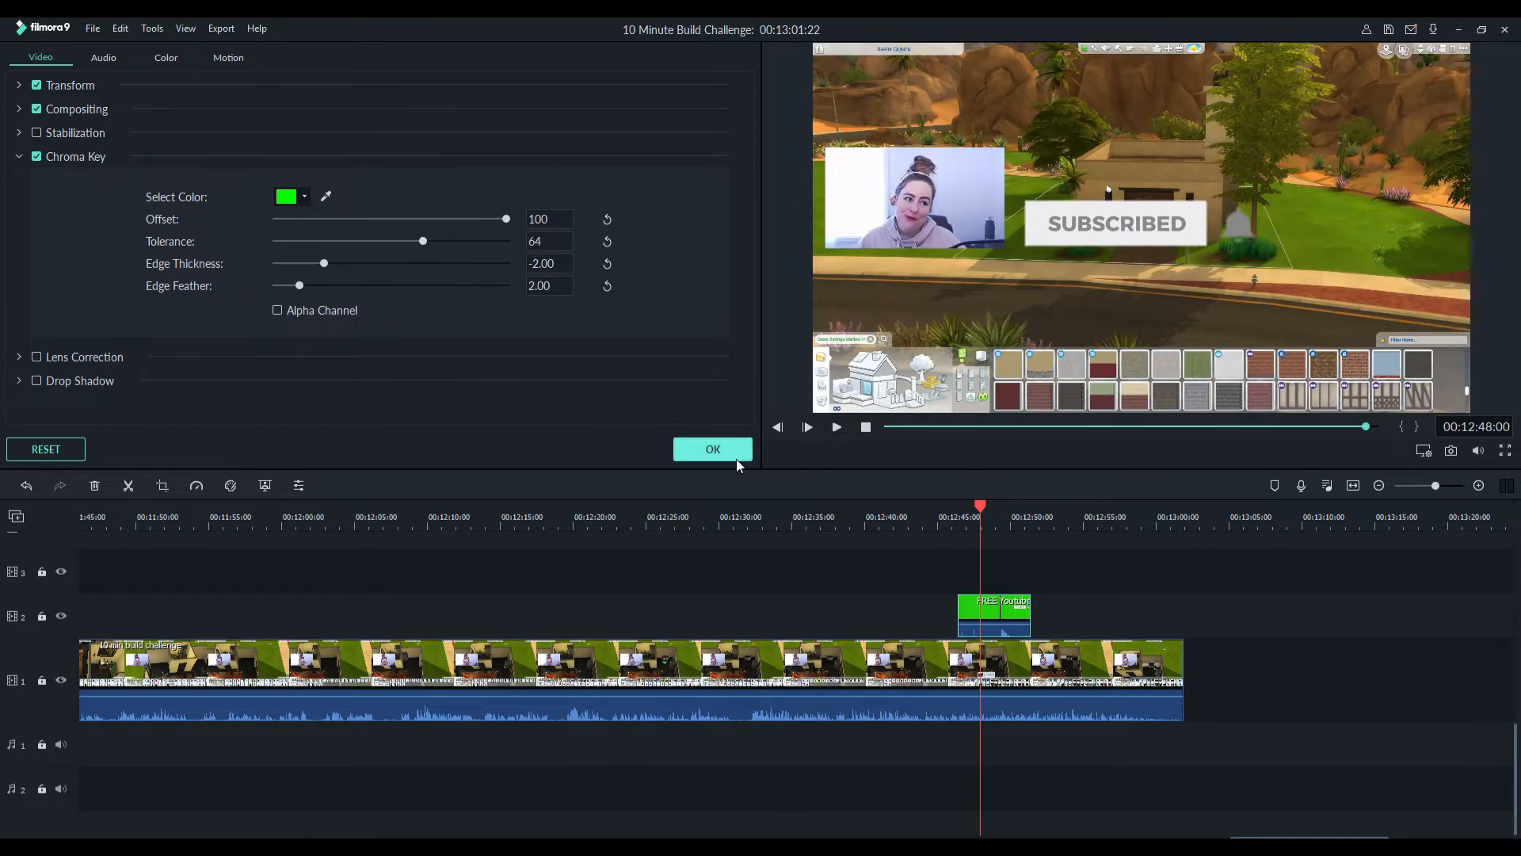
{"action": "left_click", "coordinate": [725, 449]}
Scale down the subscribe overlay in the preview and position its button just below the webcam picture
{"action": "left_click", "coordinate": [1112, 224]}
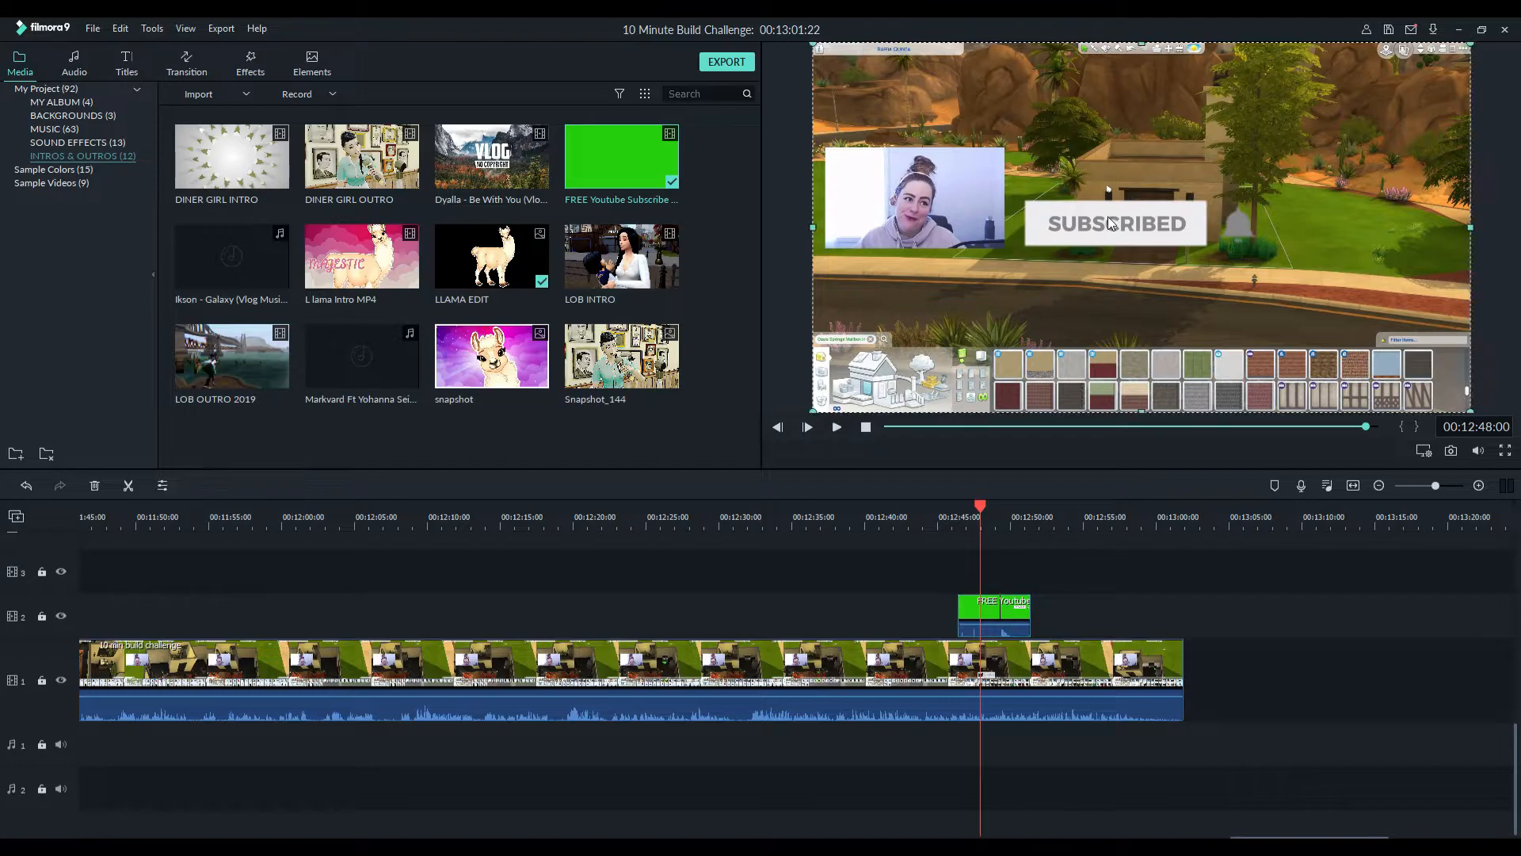
{"action": "left_click", "coordinate": [1018, 620]}
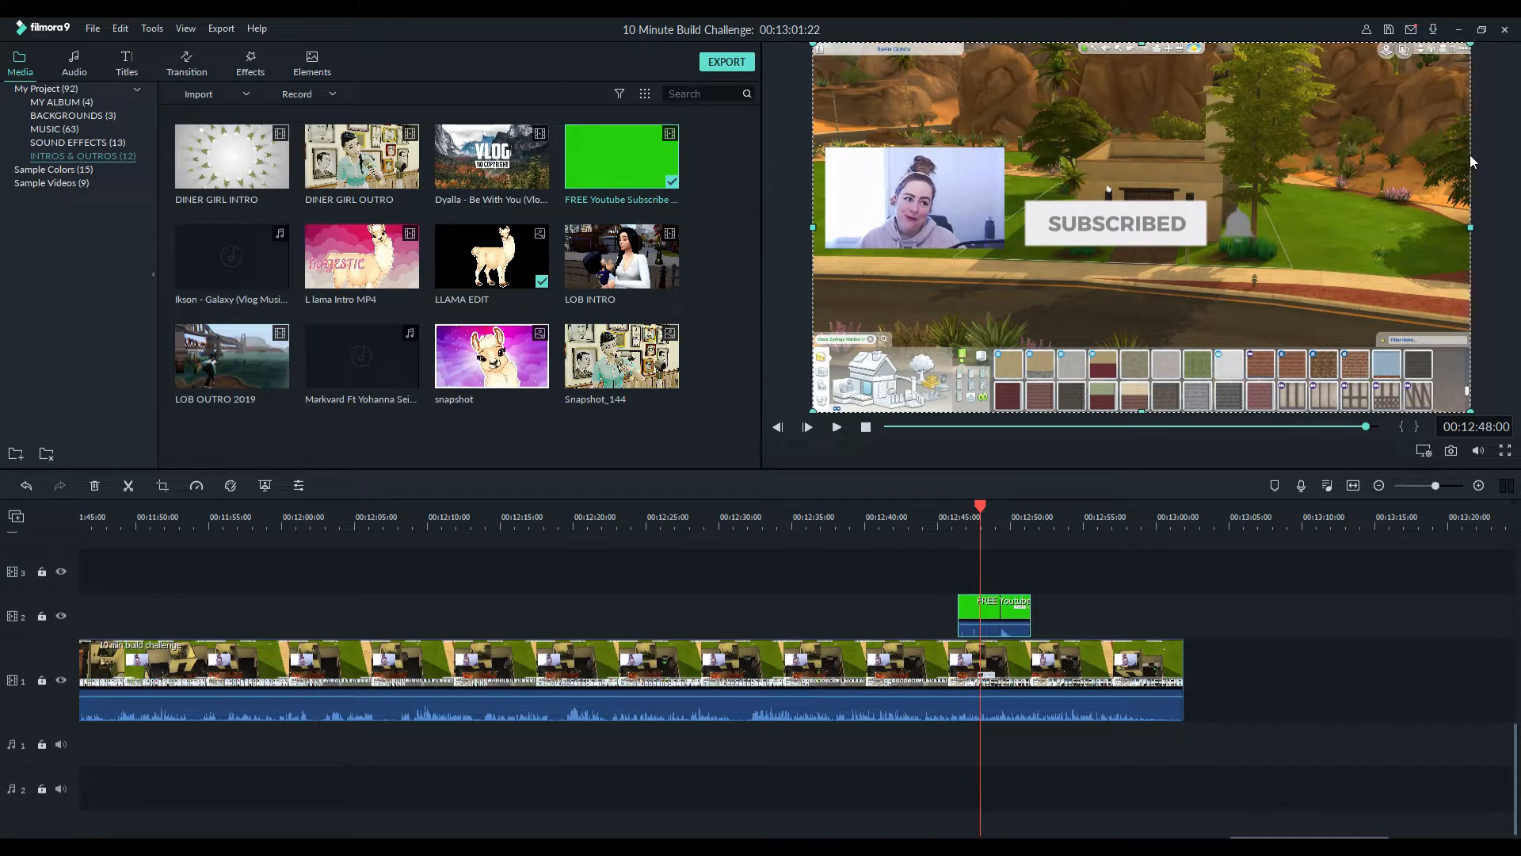
{"action": "left_click_drag", "start_coordinate": [1462, 165], "coordinate": [1285, 225]}
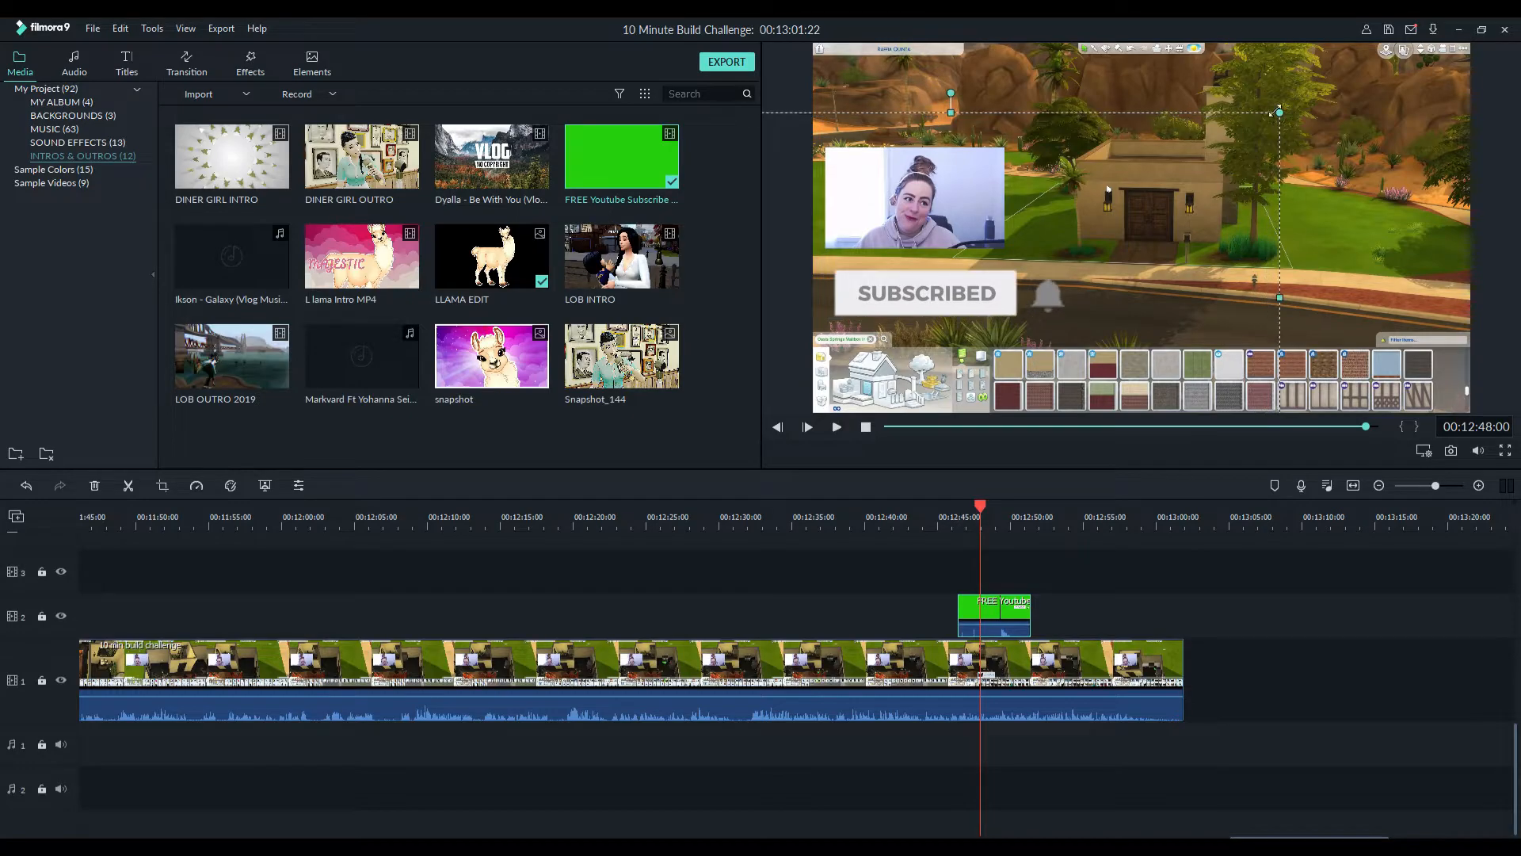
{"action": "left_click_drag", "start_coordinate": [1283, 112], "coordinate": [1108, 198]}
{"action": "left_click_drag", "start_coordinate": [1104, 189], "coordinate": [1157, 146]}
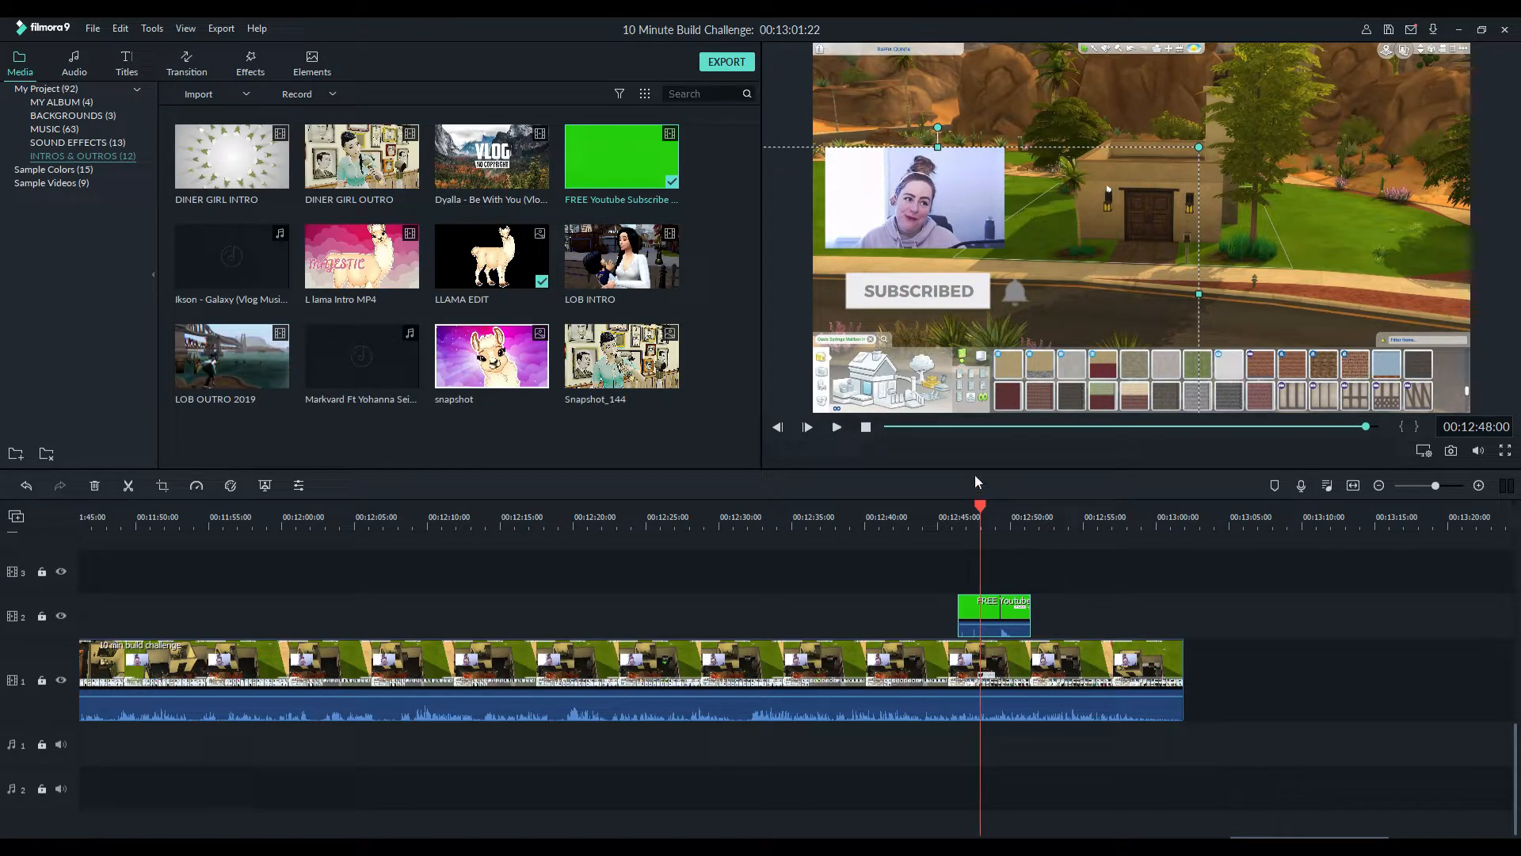
Play the subscribe animation from 00:12:46:05, and shift its clip about 3 seconds later on video track 2
{"action": "left_click", "coordinate": [967, 511]}
{"action": "left_click_drag", "start_coordinate": [967, 511], "coordinate": [956, 511]}
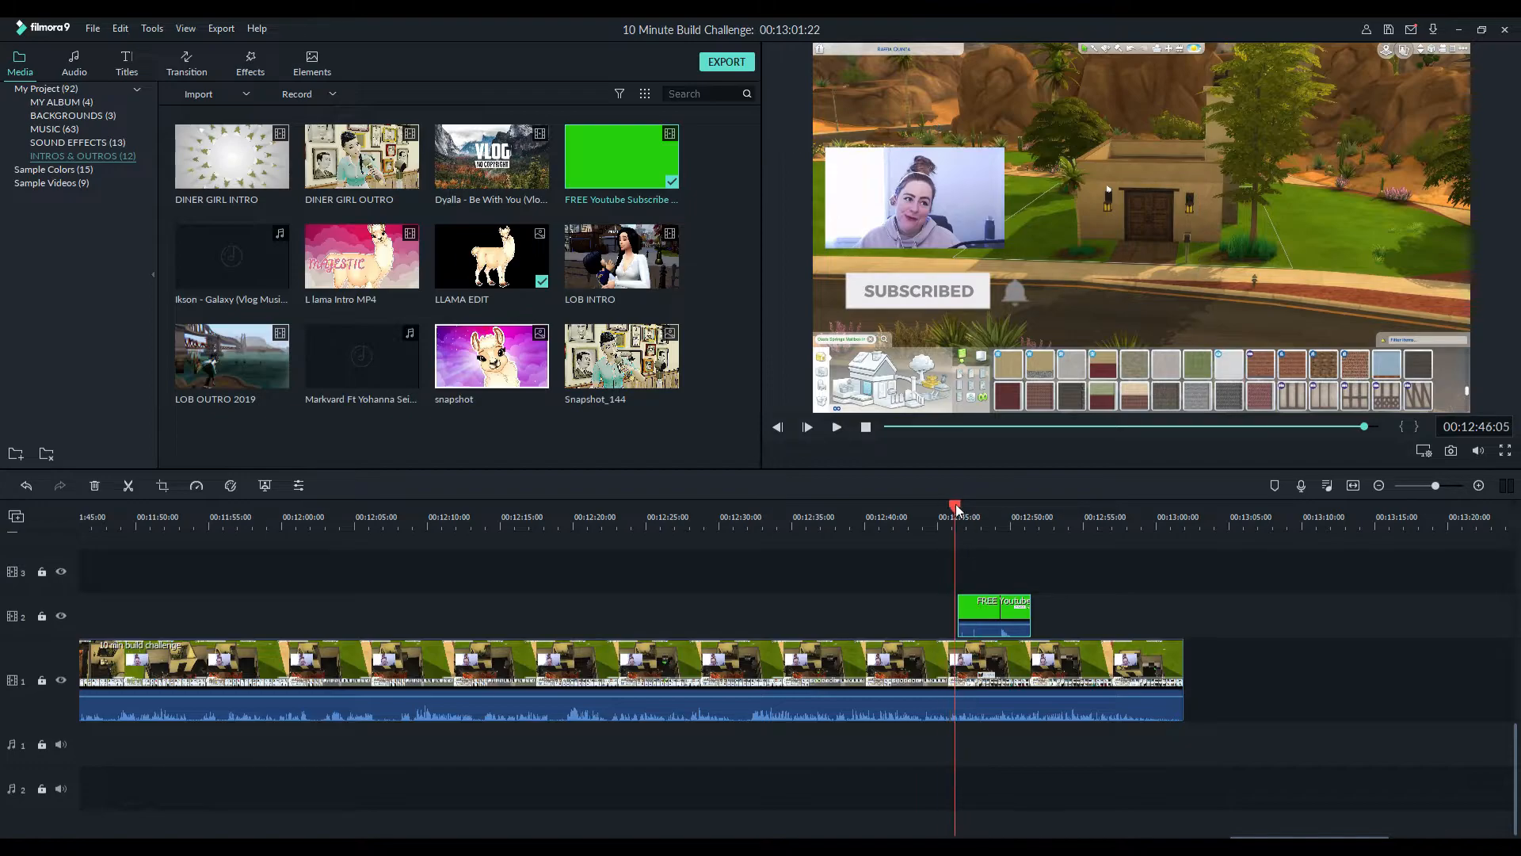
{"action": "key", "text": "space"}
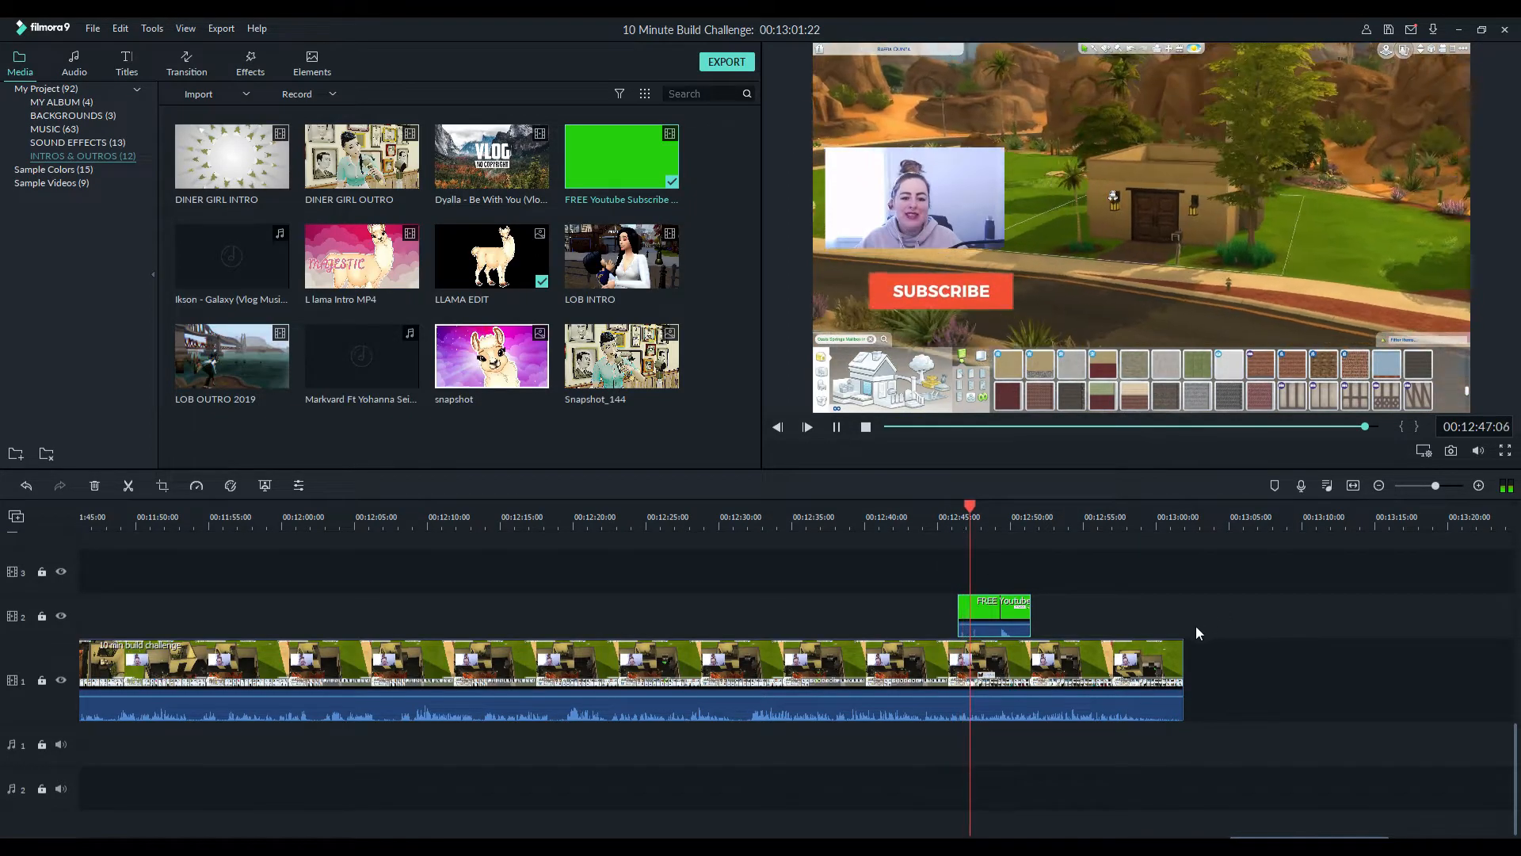
{"action": "key", "text": "space"}
{"action": "left_click", "coordinate": [1003, 614]}
{"action": "left_click_drag", "start_coordinate": [1003, 614], "coordinate": [1026, 609]}
Play on to about 00:12:58:14, split the build footage there and delete the remaining end piece
{"action": "key", "text": "space"}
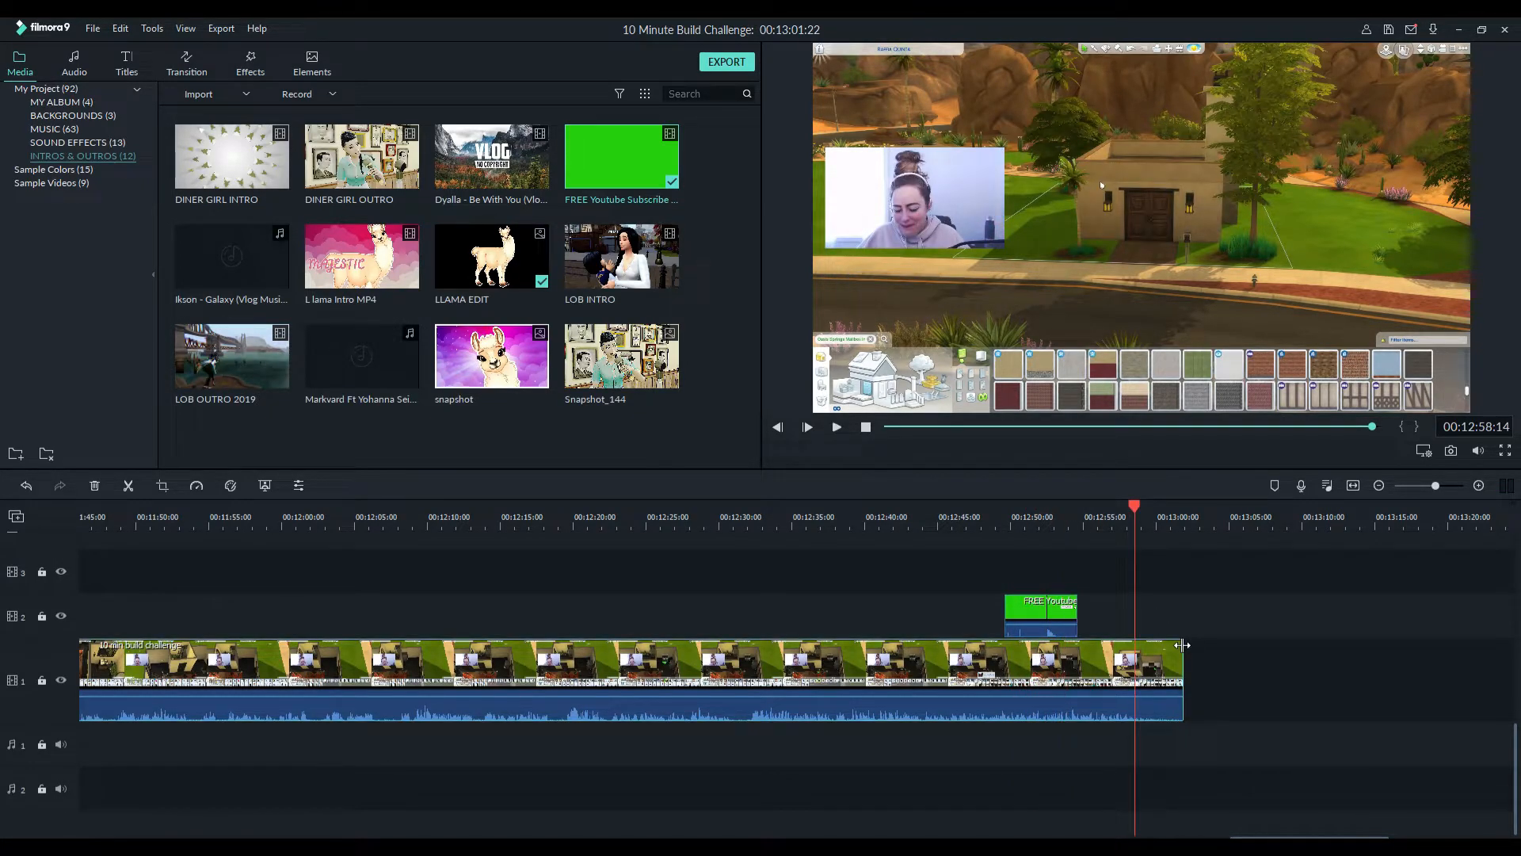
{"action": "key", "text": "ctrl+b"}
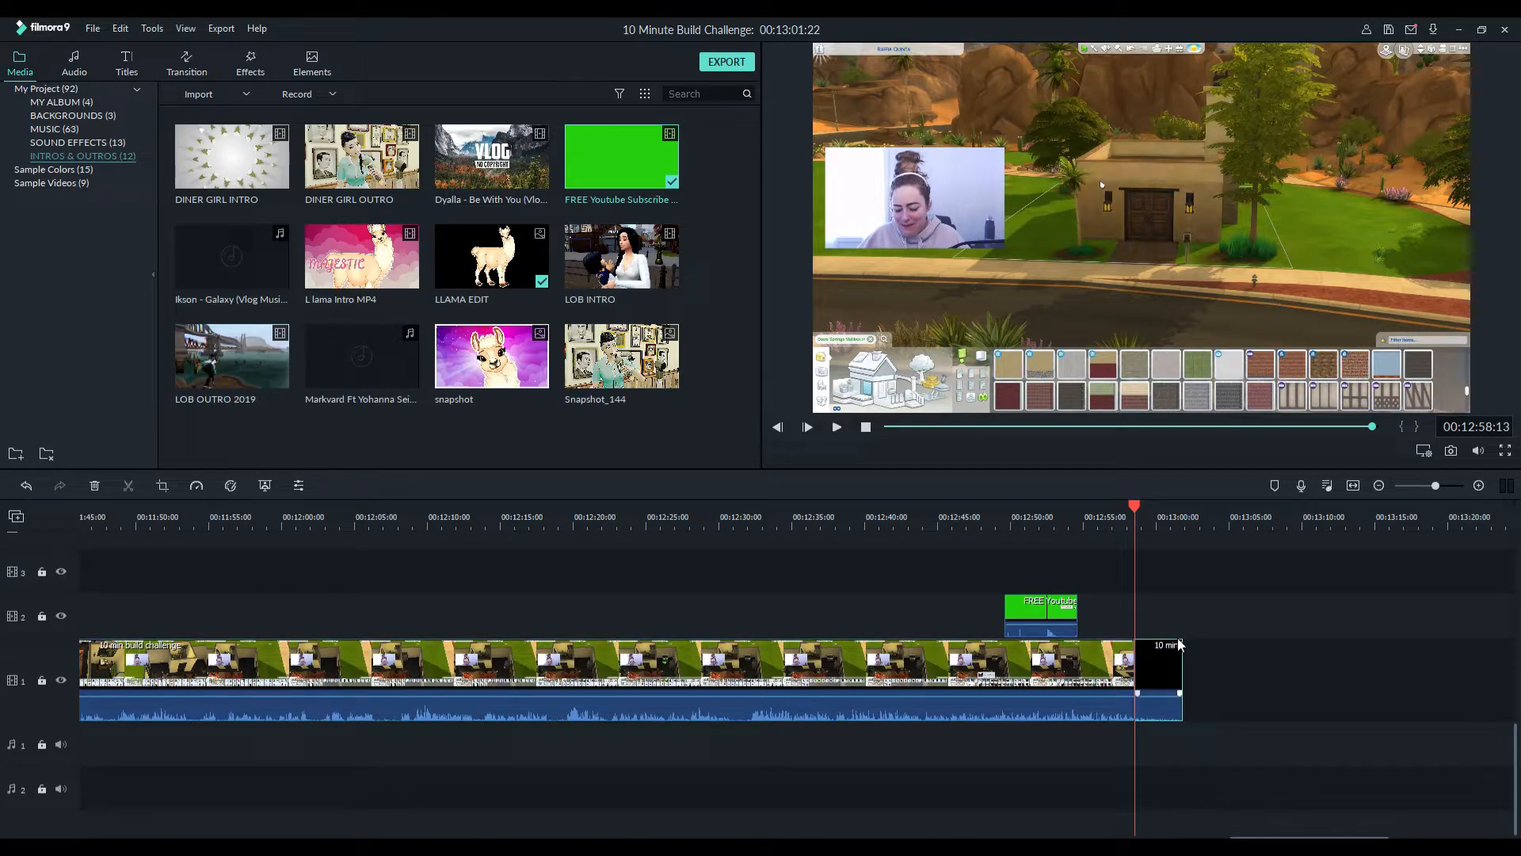
{"action": "key", "text": "Delete"}
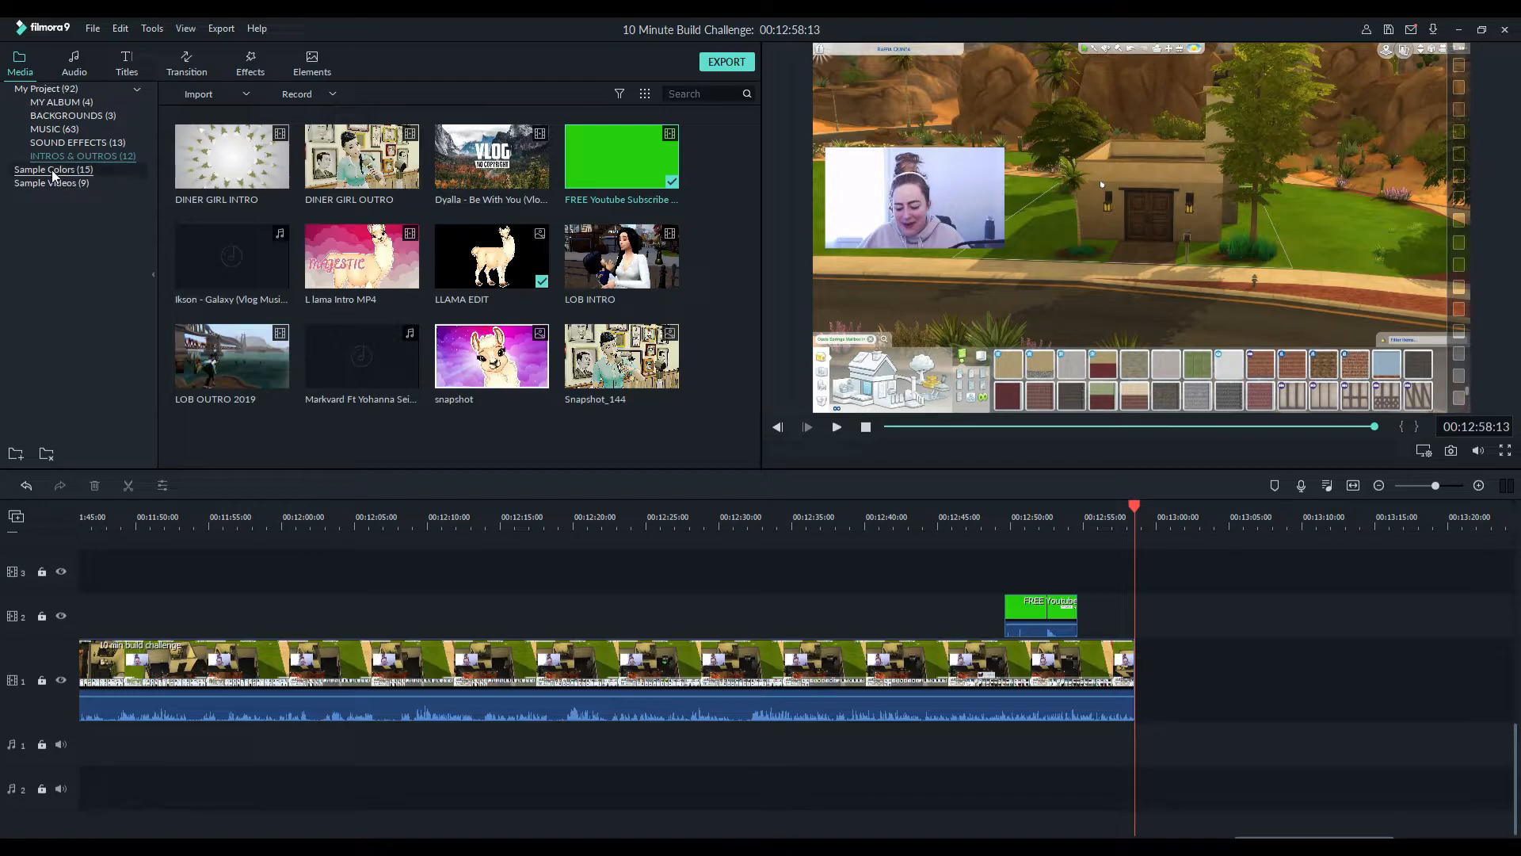
Add the llama picture bBDMY4 to the BACKGROUNDS folder and place it directly after the build footage on video track 1
{"action": "left_click", "coordinate": [73, 115]}
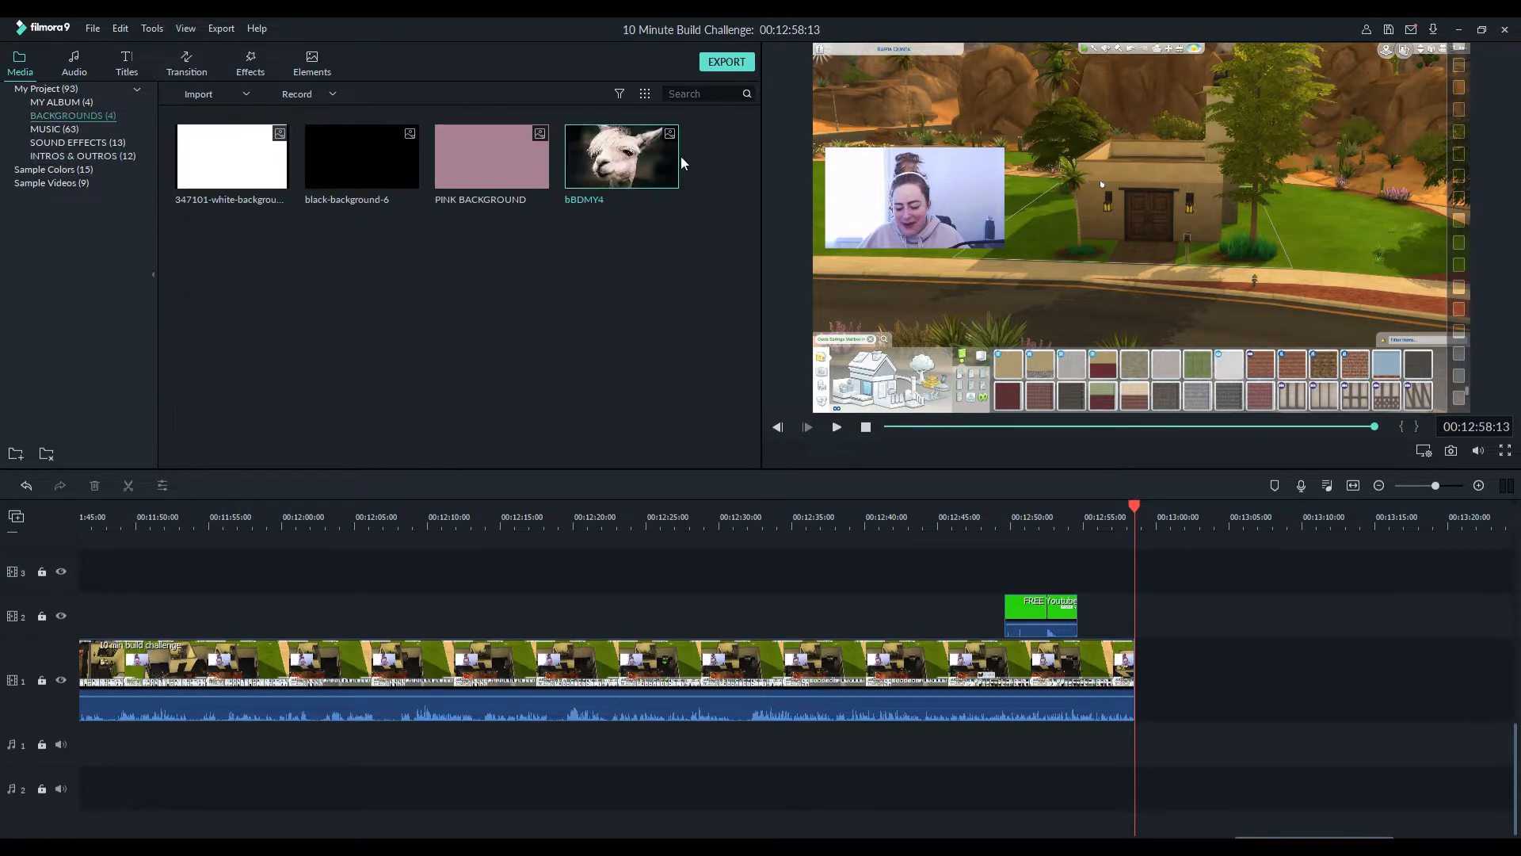
{"action": "left_click_drag", "start_coordinate": [626, 157], "coordinate": [1359, 680]}
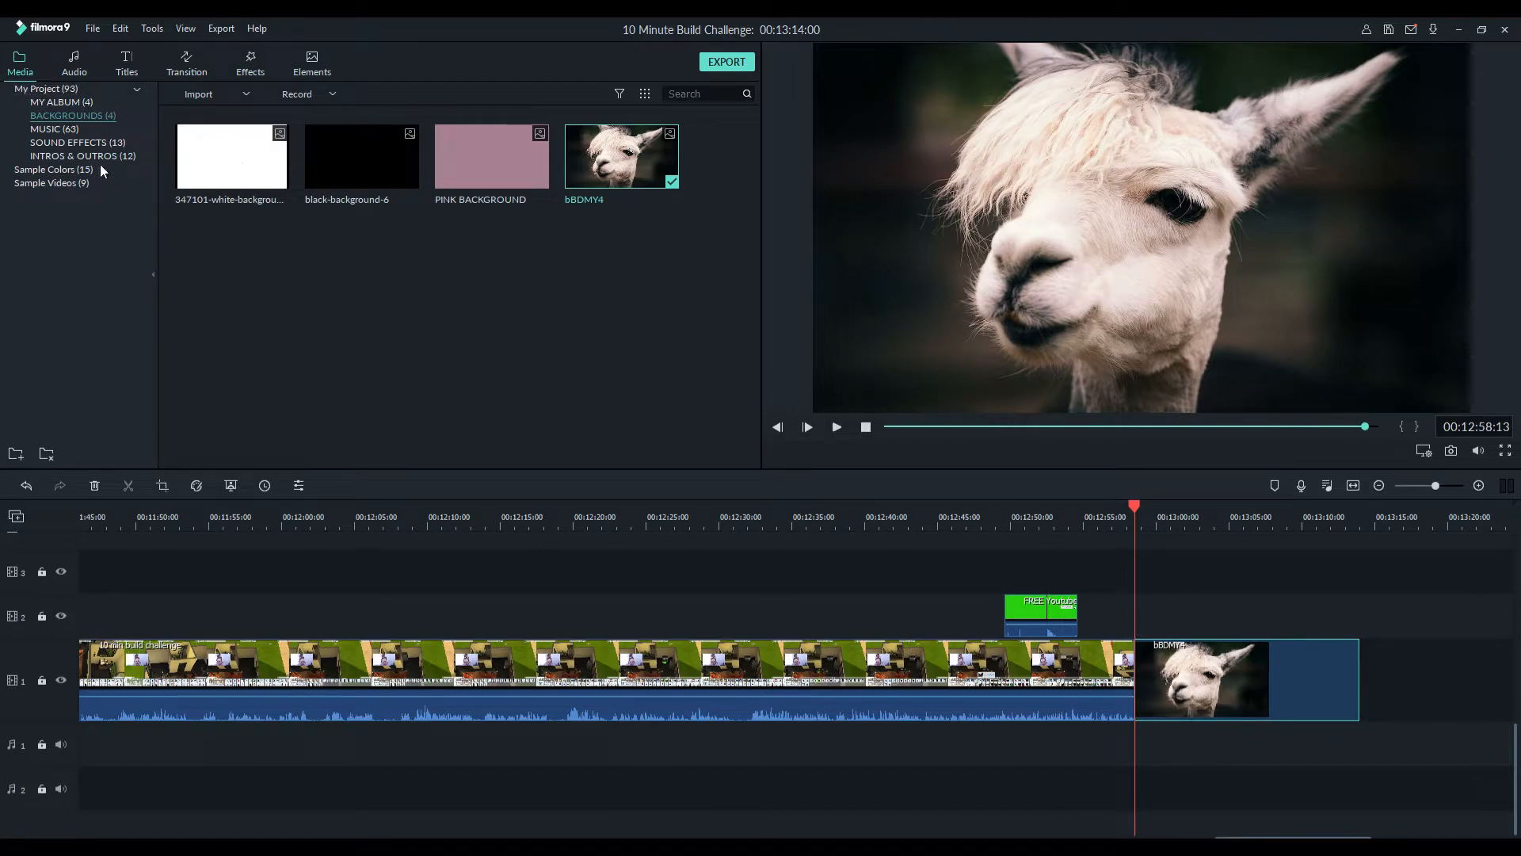
Browse the transition library down to the Wormhole transitions
{"action": "left_click", "coordinate": [187, 64]}
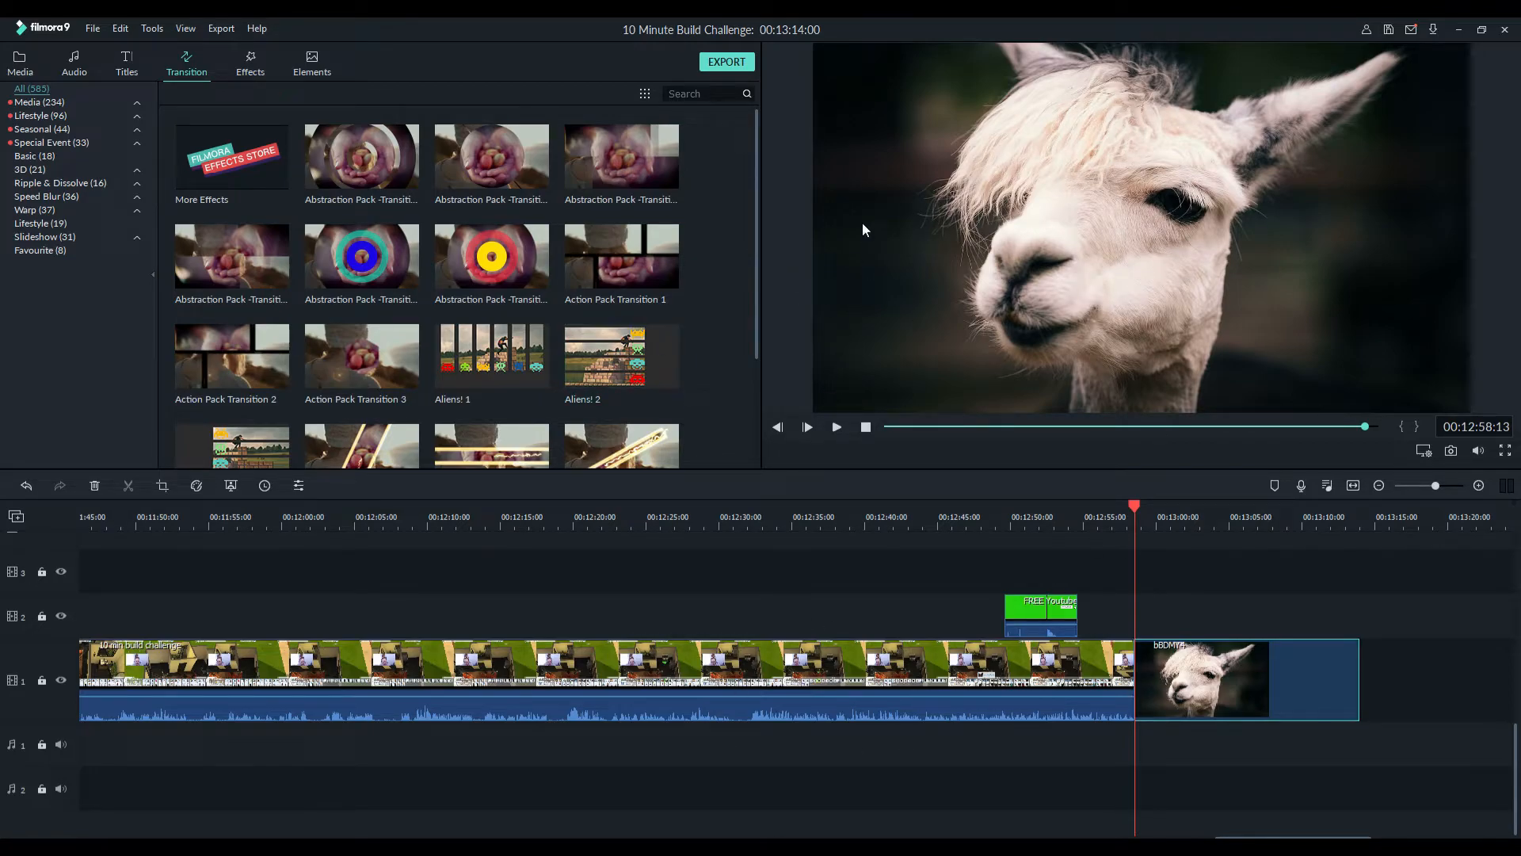
{"action": "scroll", "coordinate": [554, 278], "scroll_direction": "down", "scroll_amount": 10}
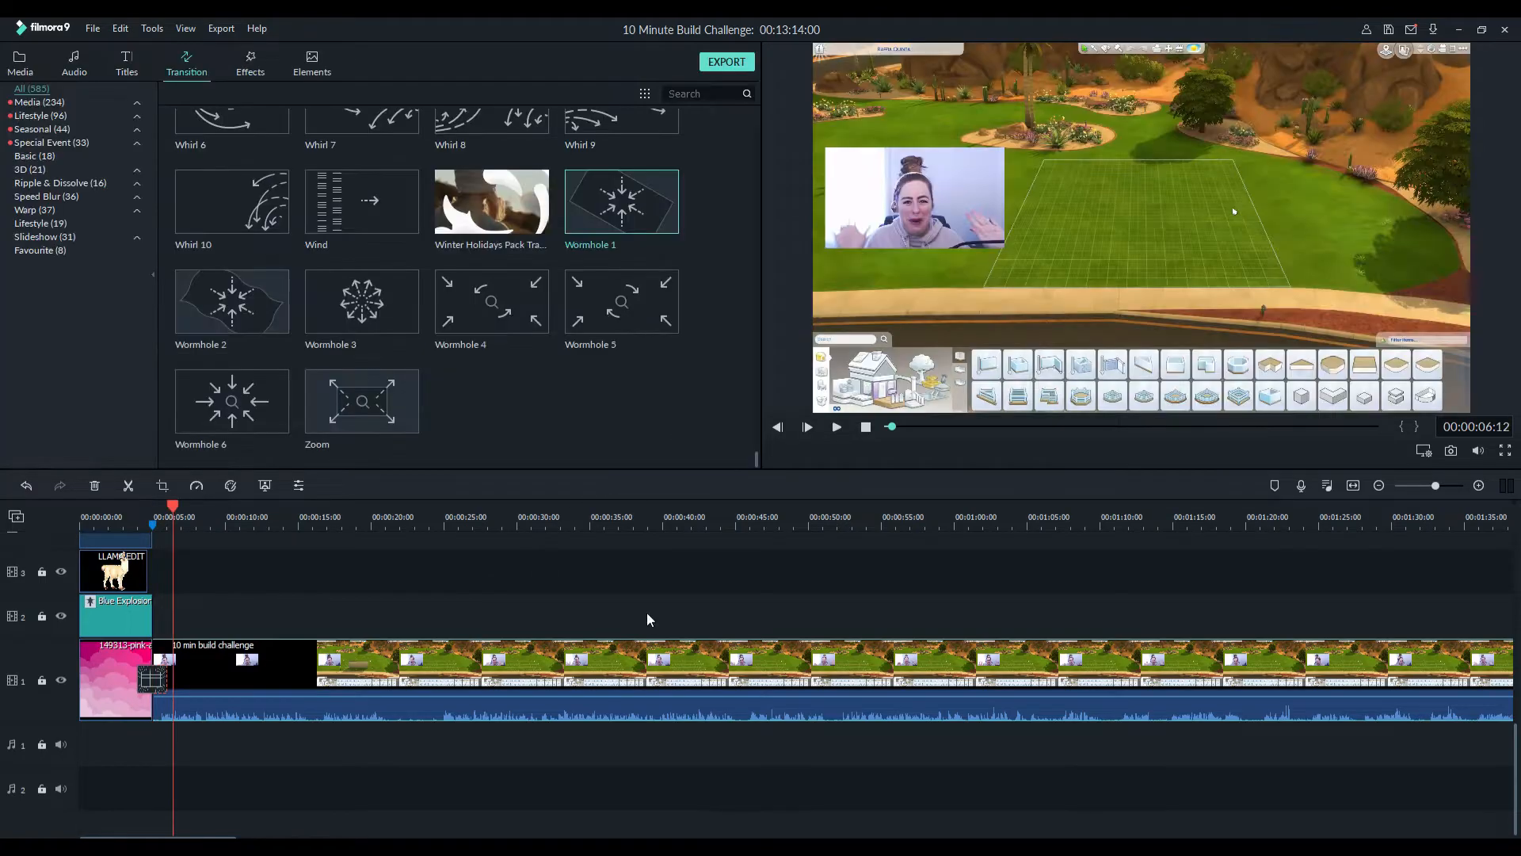
Open the advanced color correction of the 10 min build challenge clip and briefly play its preview to load the footage
{"action": "right_click", "coordinate": [561, 655]}
{"action": "double_click", "coordinate": [556, 665]}
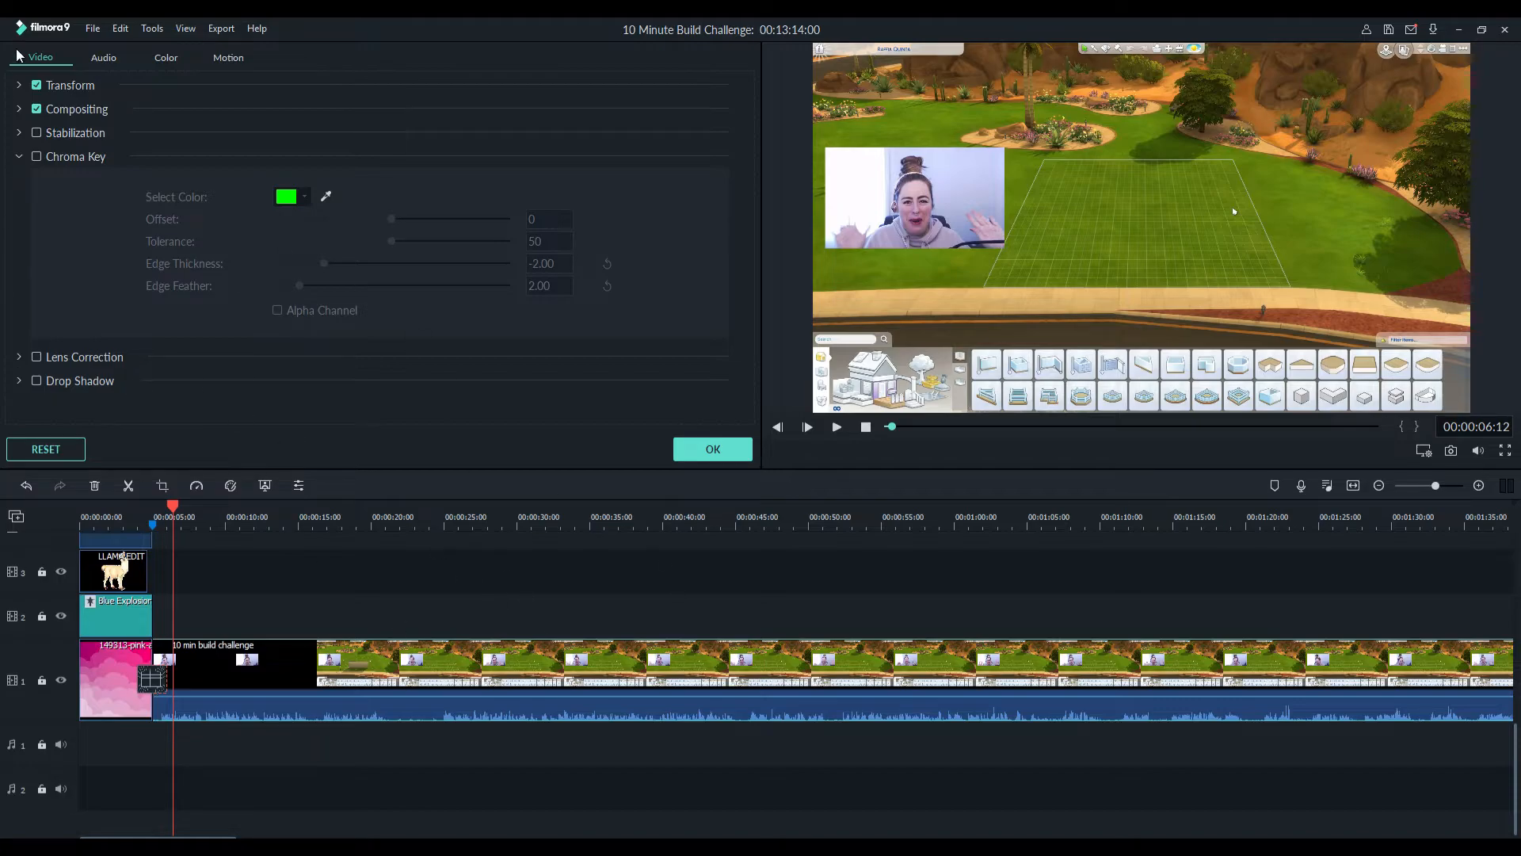
{"action": "left_click", "coordinate": [166, 58]}
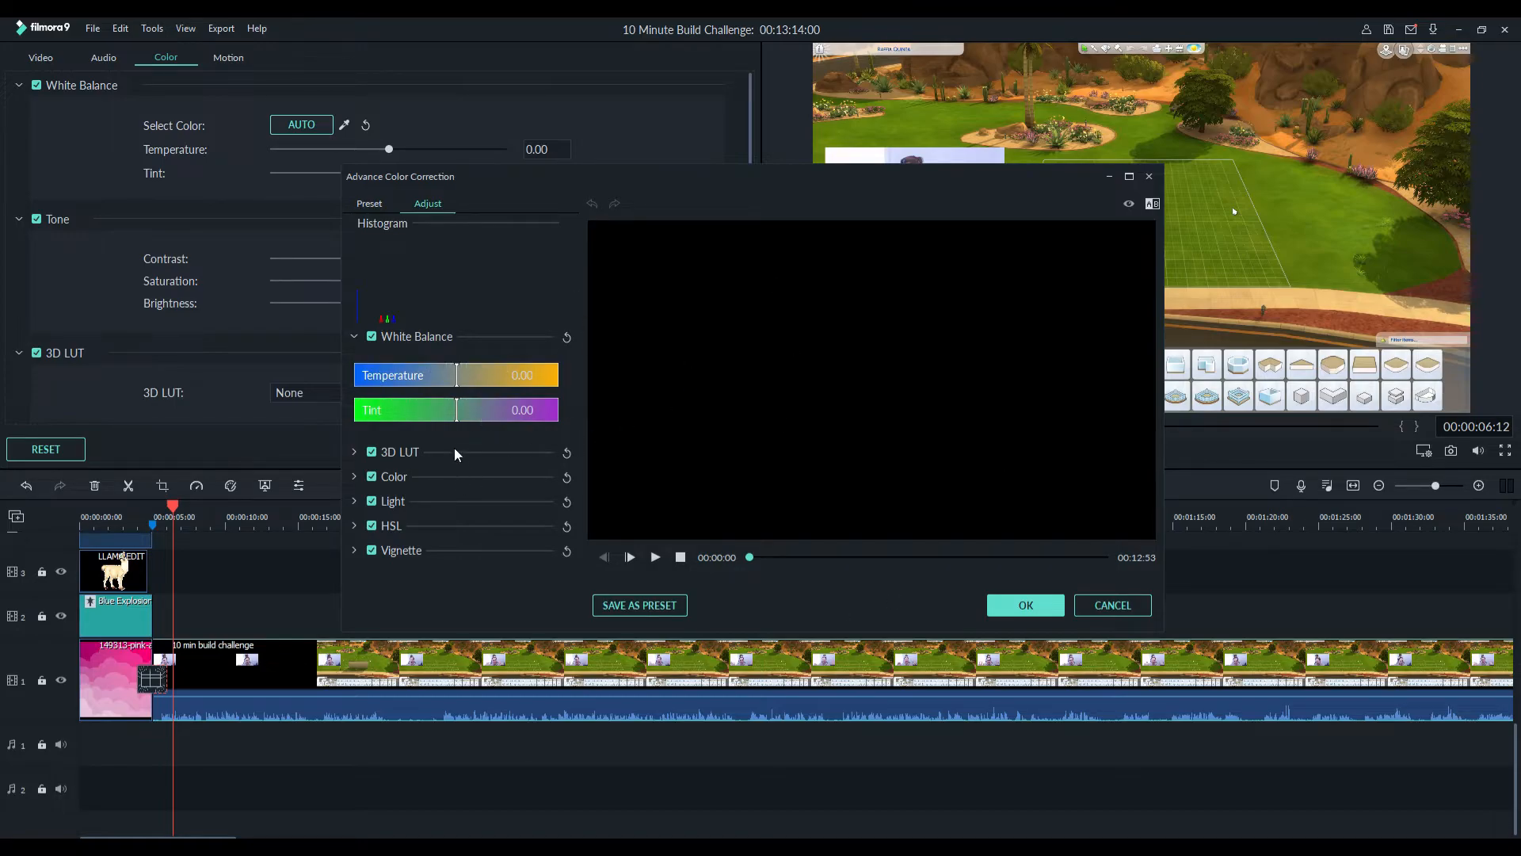
{"action": "left_click", "coordinate": [656, 556]}
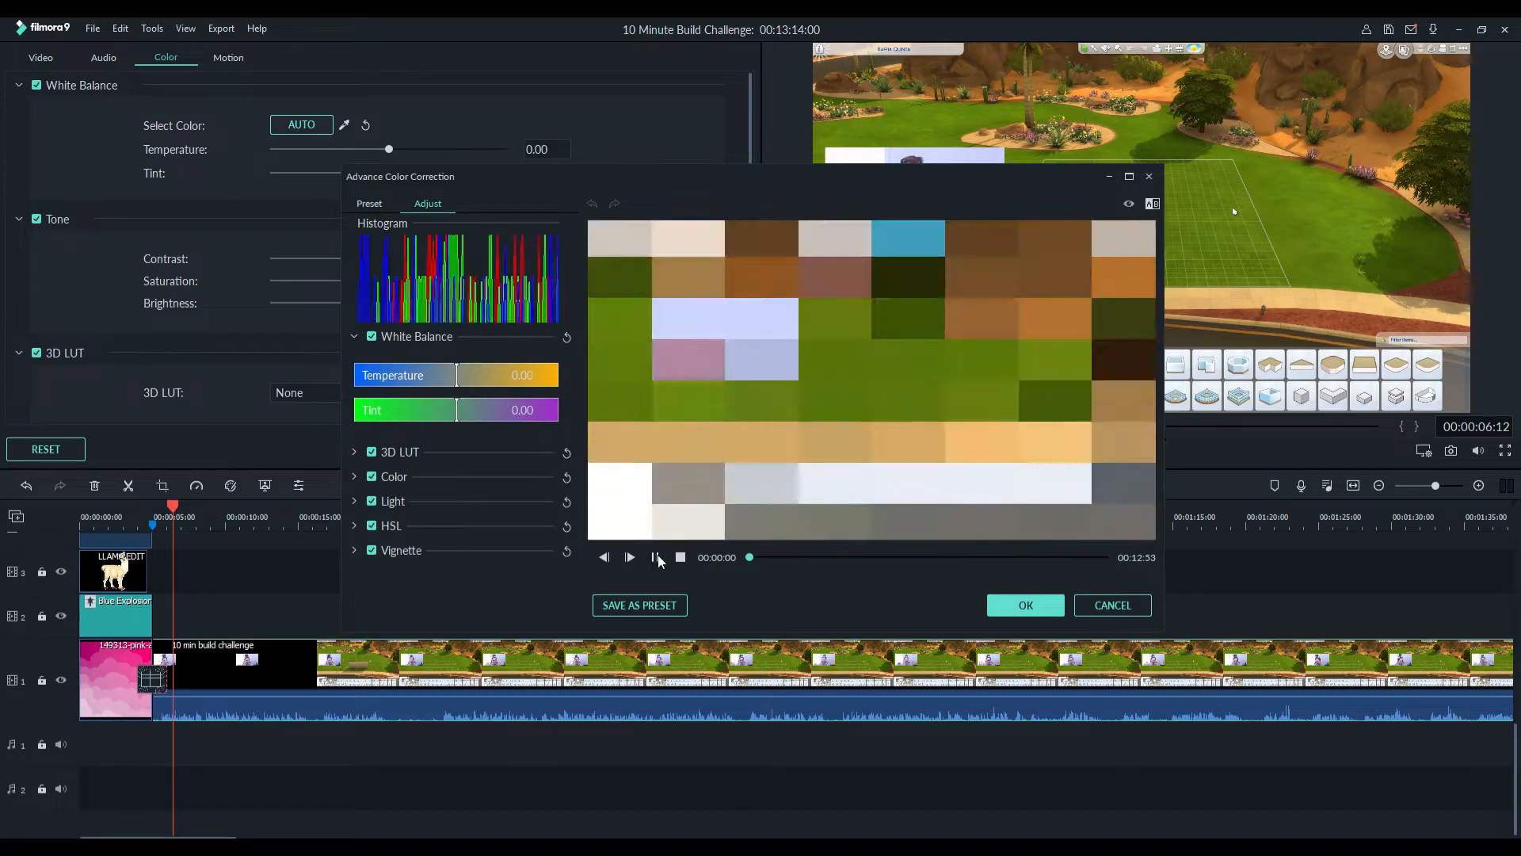
{"action": "left_click", "coordinate": [657, 558]}
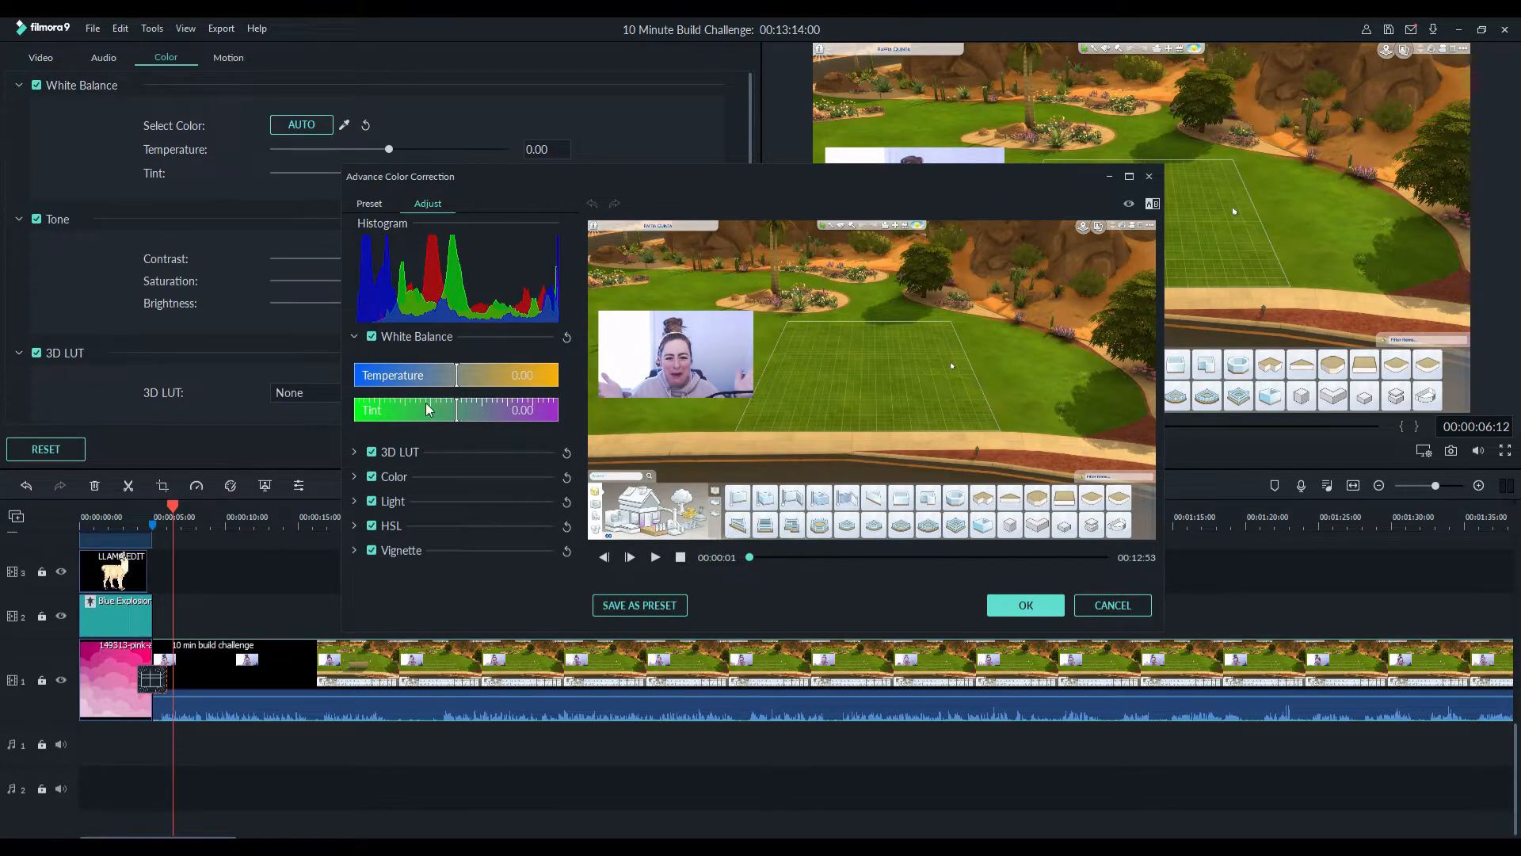
Set the build clip's exposure to 7 and brightness to 9, raise its vibrance slightly, and apply the color correction
{"action": "left_click", "coordinate": [354, 477]}
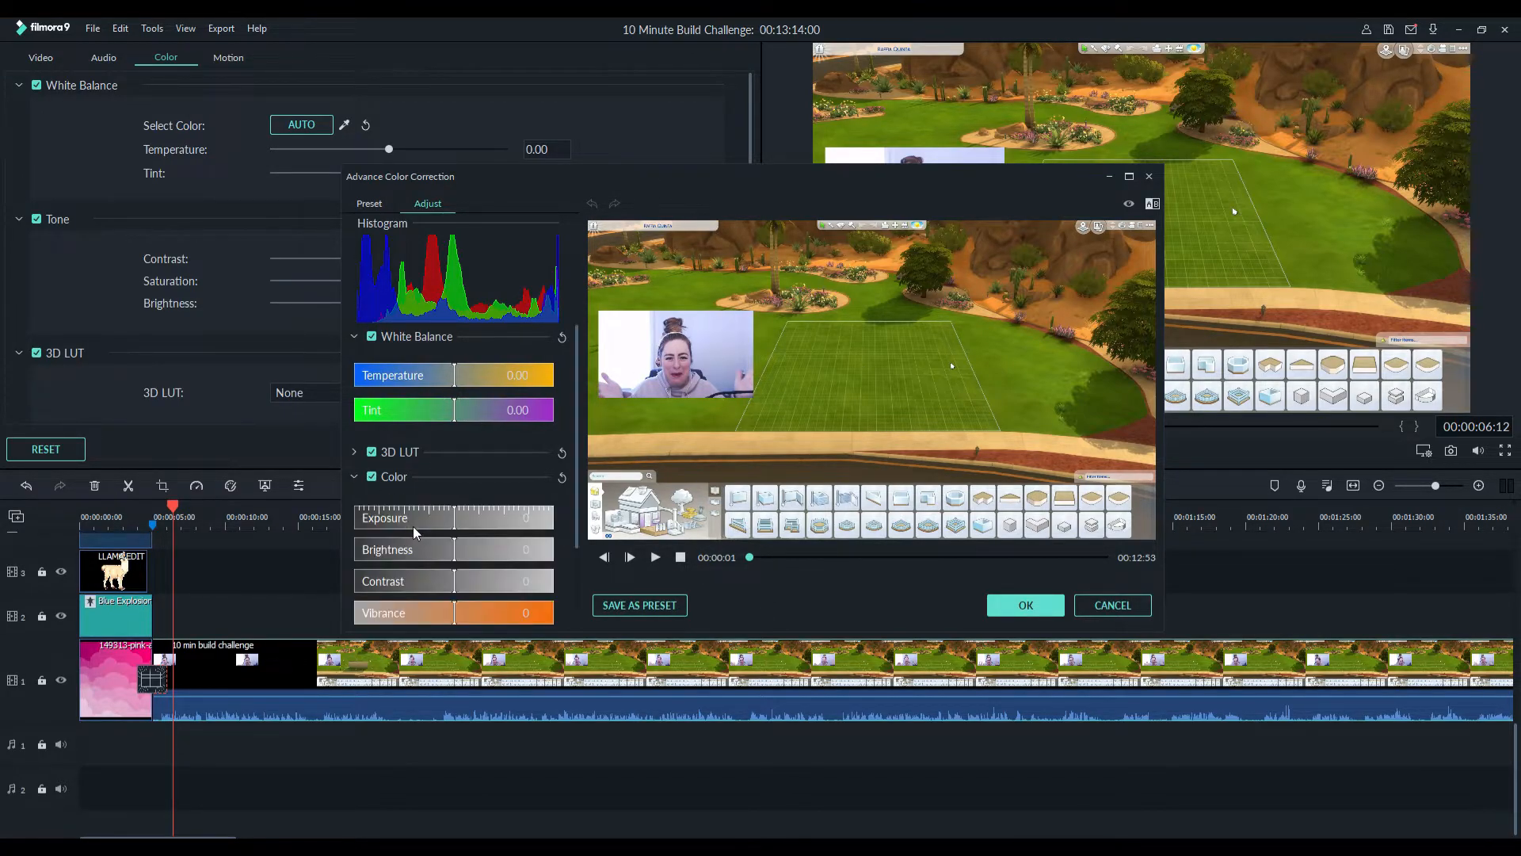
{"action": "left_click_drag", "start_coordinate": [468, 526], "coordinate": [467, 556]}
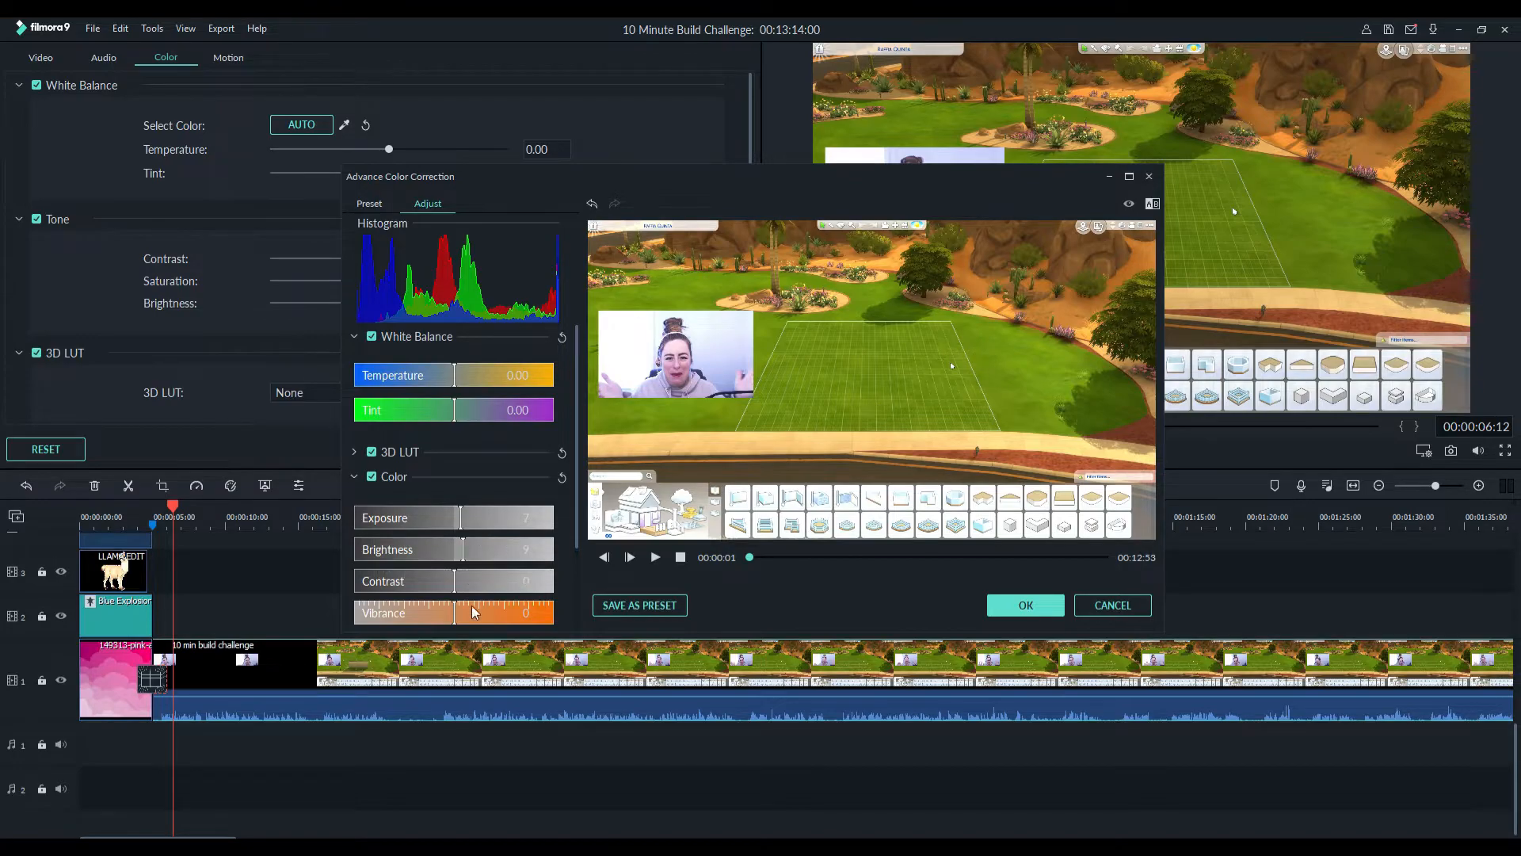
{"action": "left_click_drag", "start_coordinate": [458, 616], "coordinate": [470, 621]}
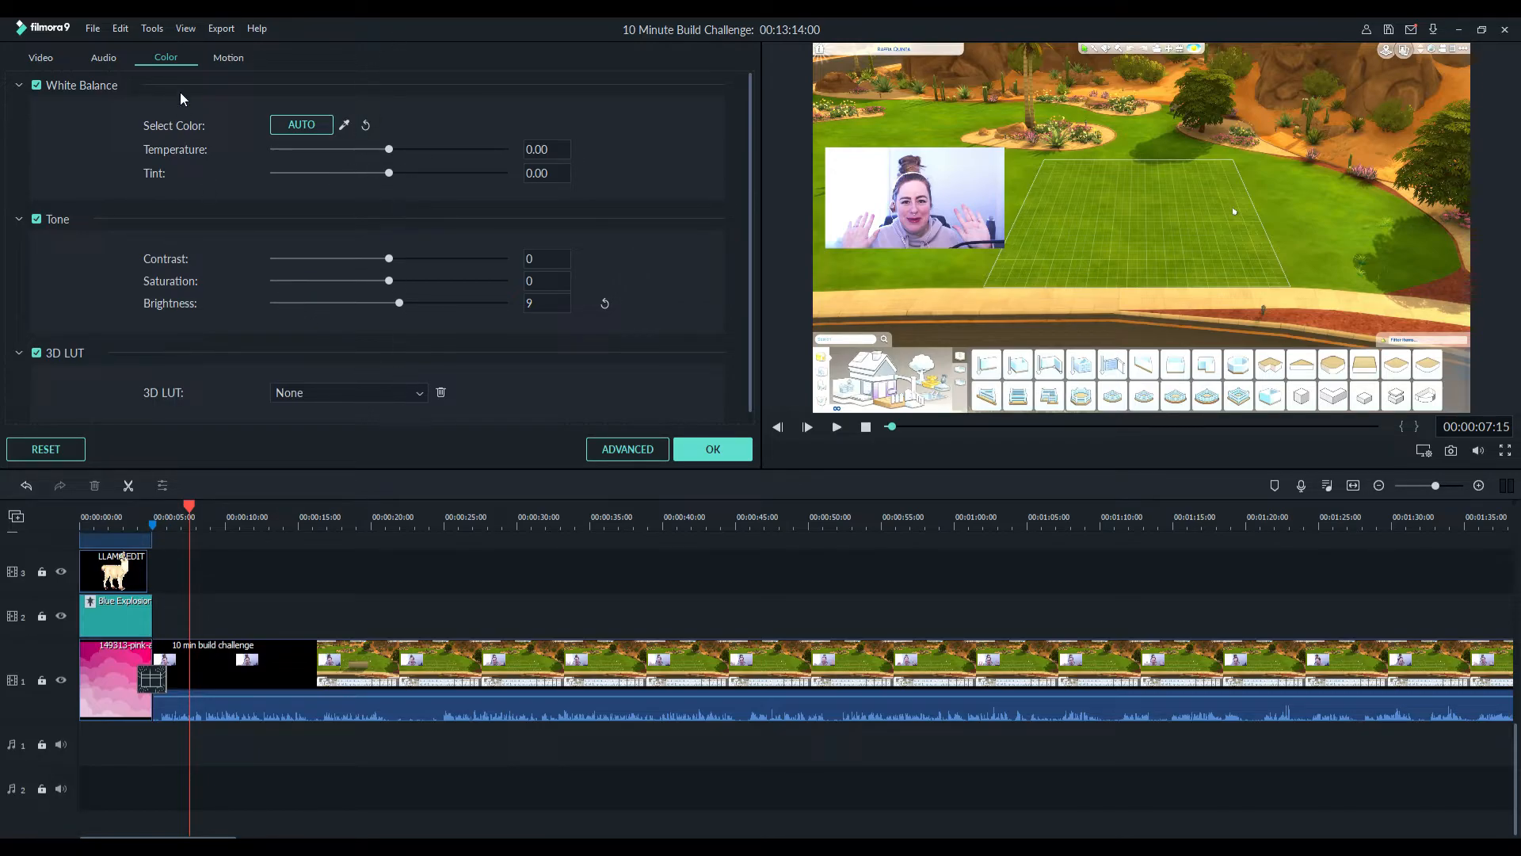
Review the build clip's motion presets and audio settings, and raise its volume directly on video track 1
{"action": "left_click", "coordinate": [230, 58]}
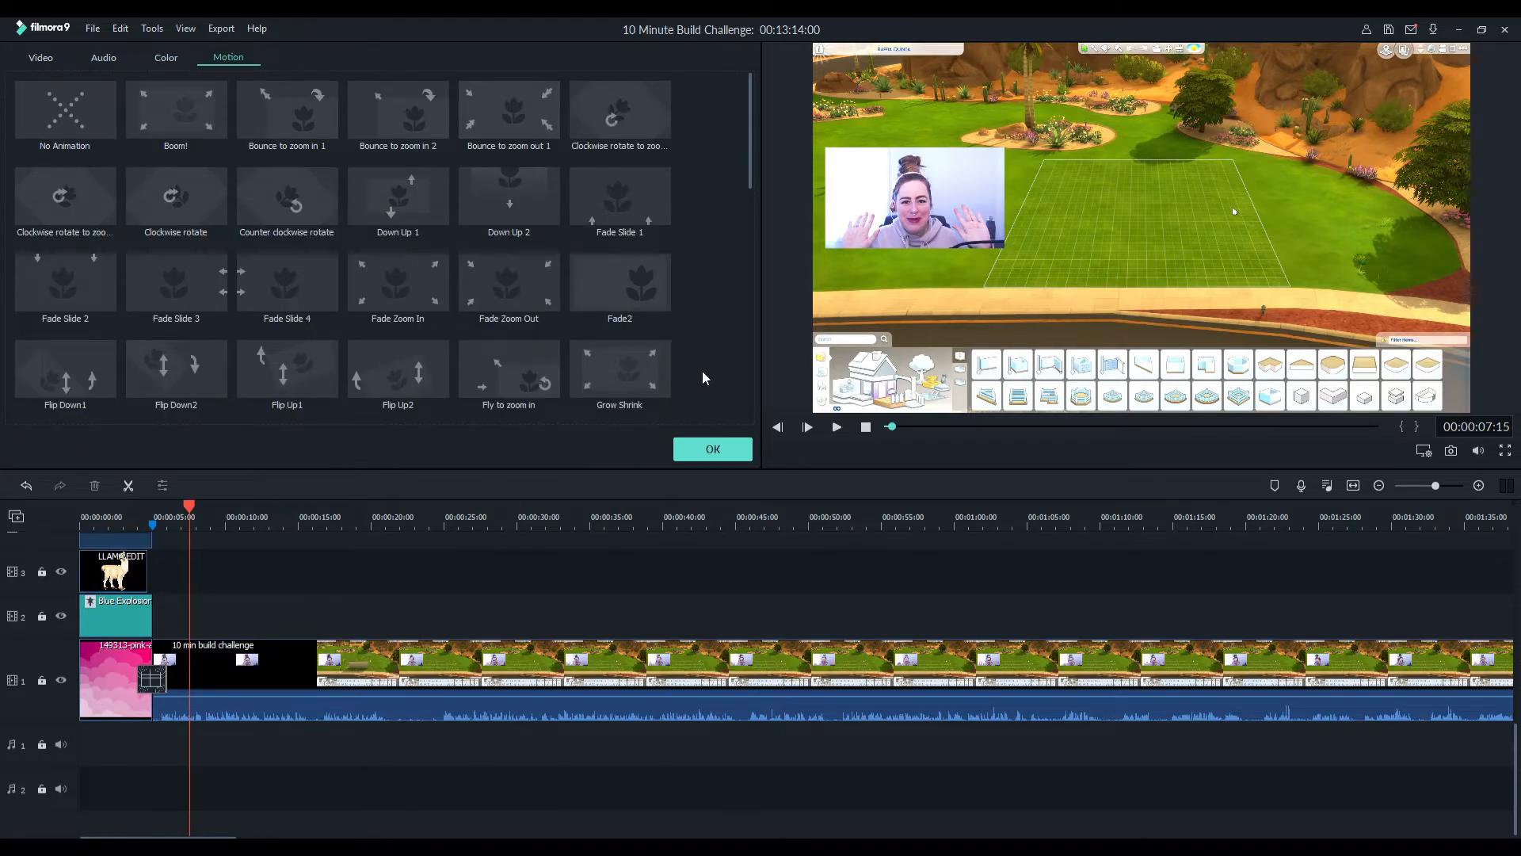
{"action": "left_click", "coordinate": [113, 55]}
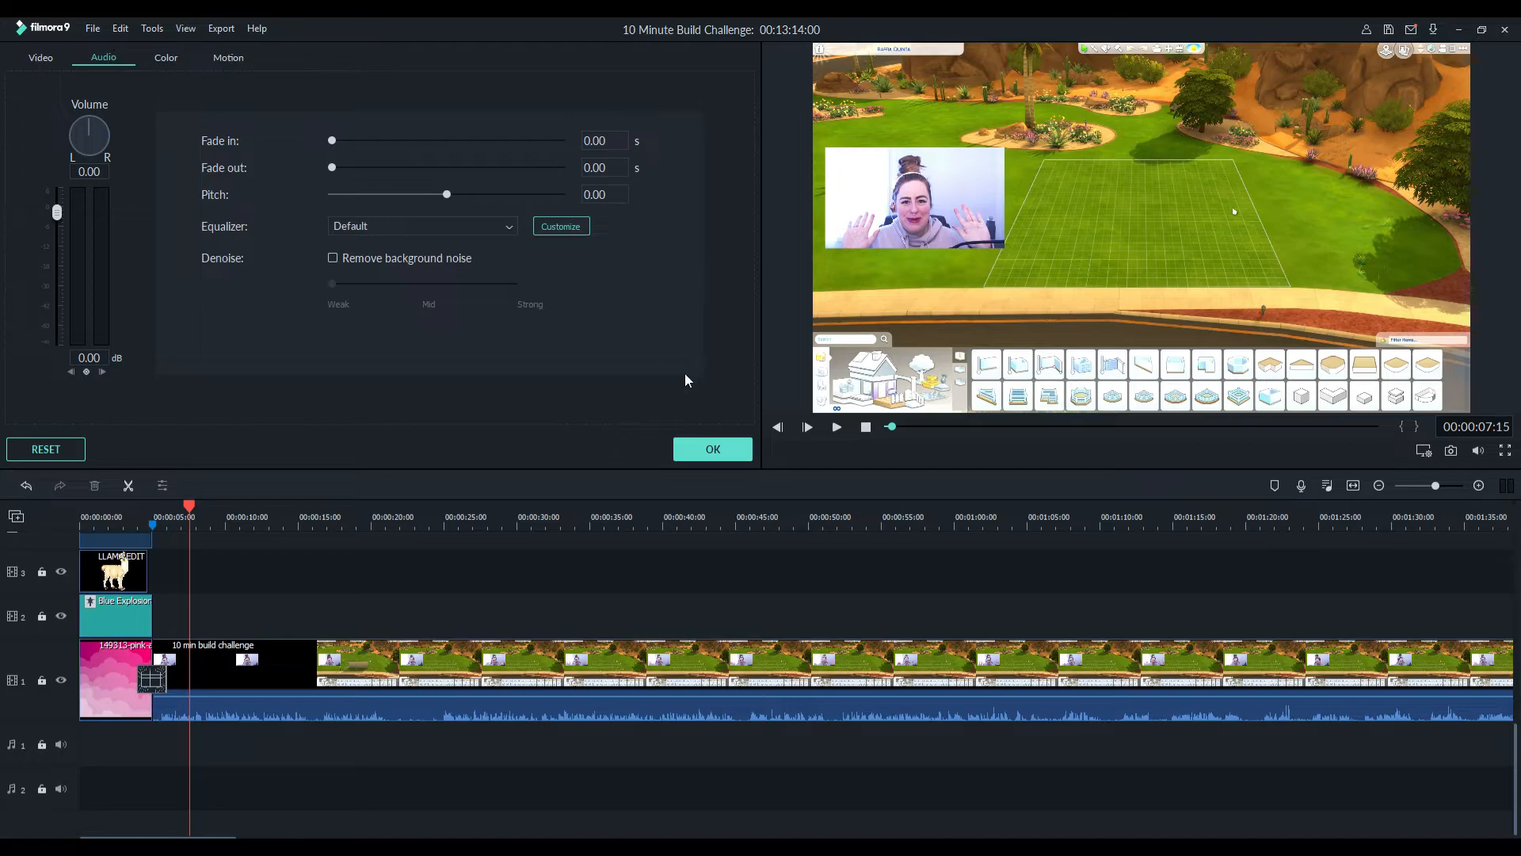
{"action": "left_click", "coordinate": [733, 688]}
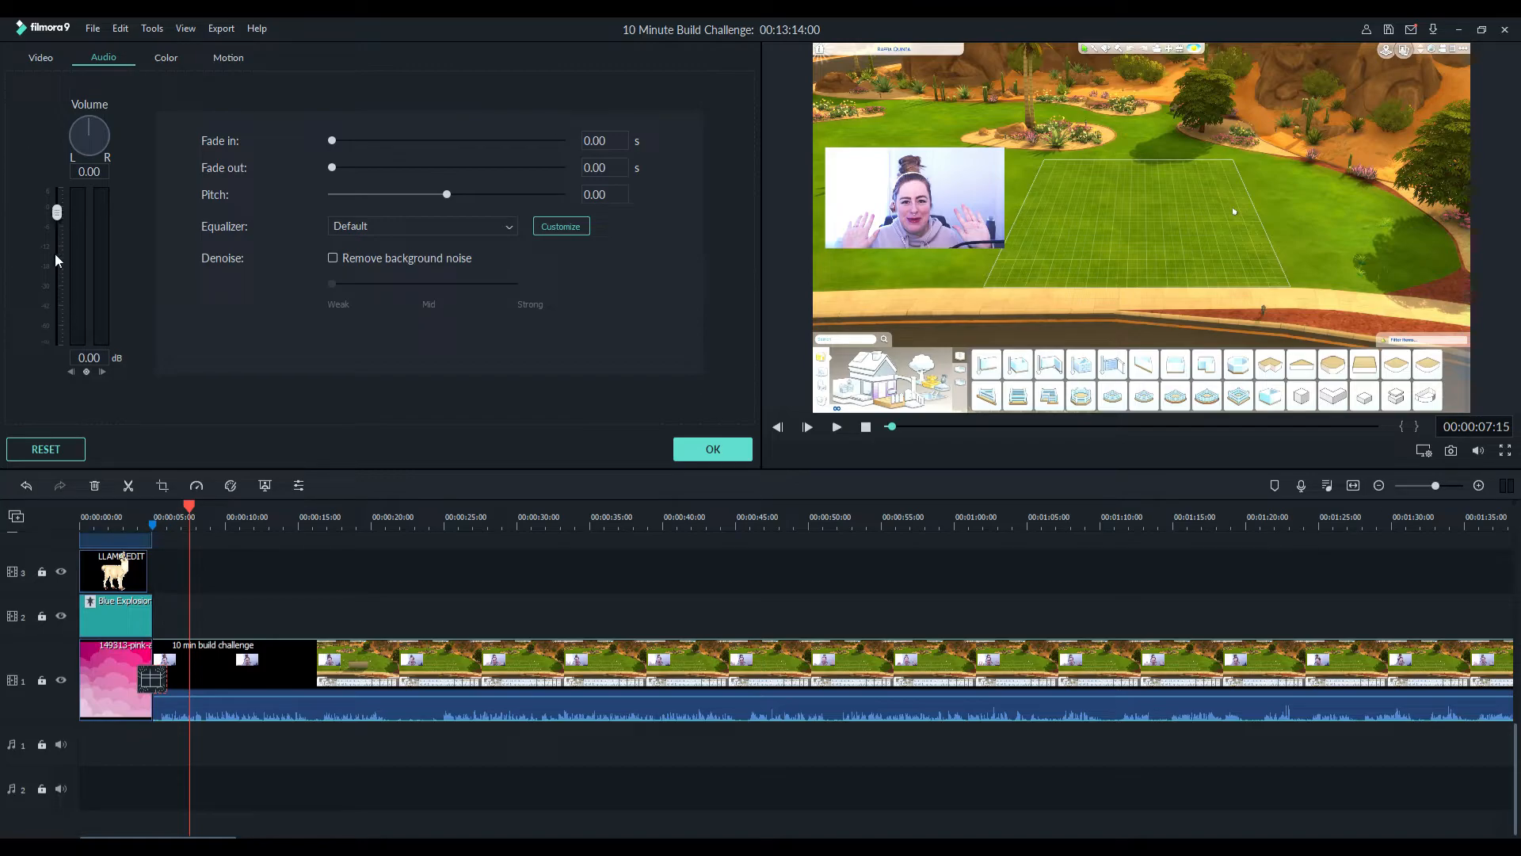
{"action": "left_click", "coordinate": [193, 744]}
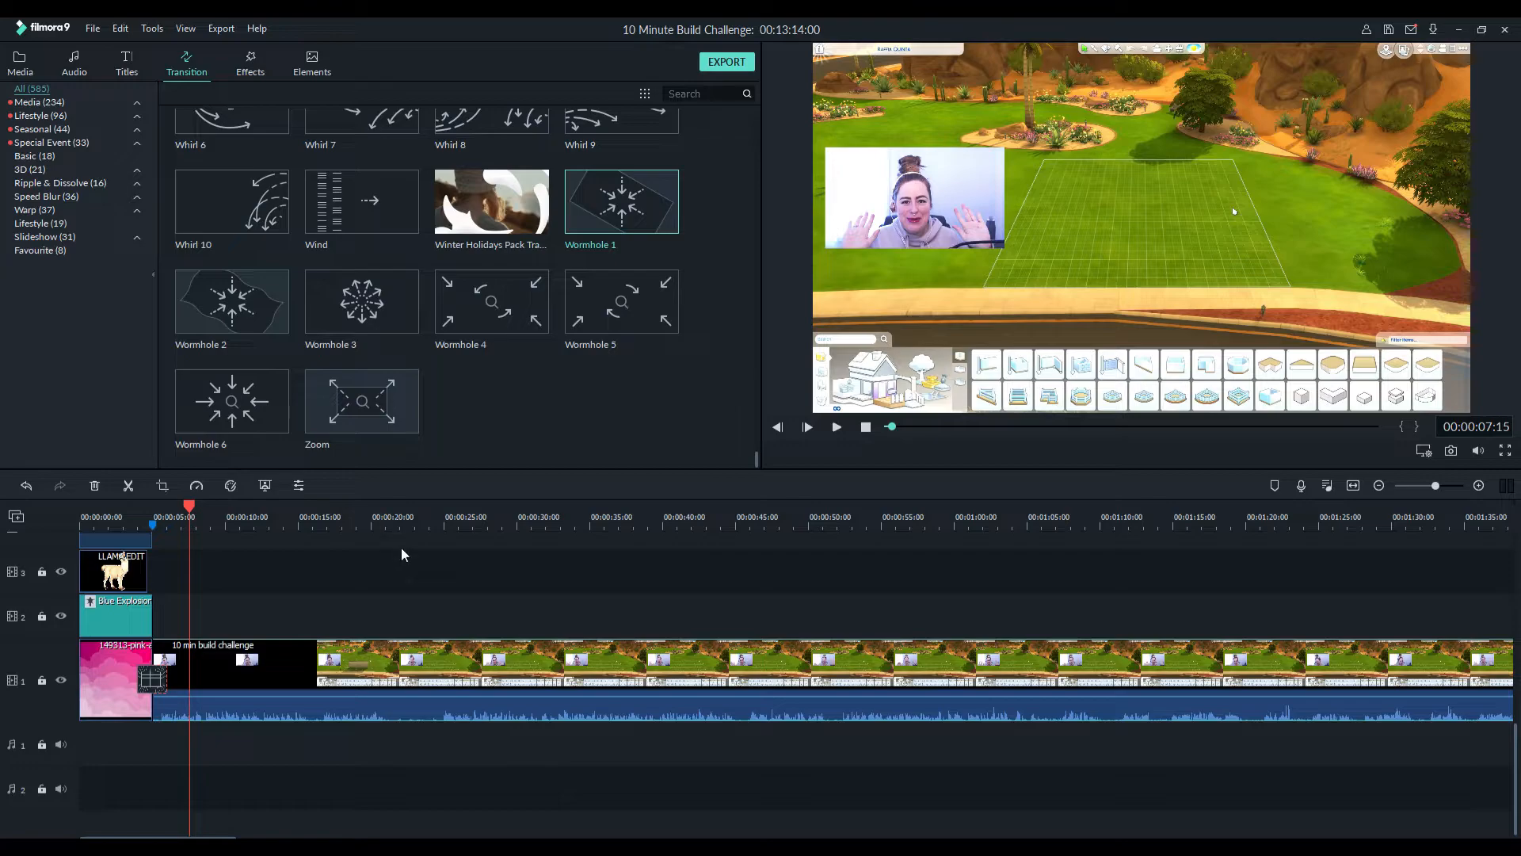
{"action": "left_click_drag", "start_coordinate": [380, 698], "coordinate": [378, 680]}
{"action": "left_click", "coordinate": [202, 791]}
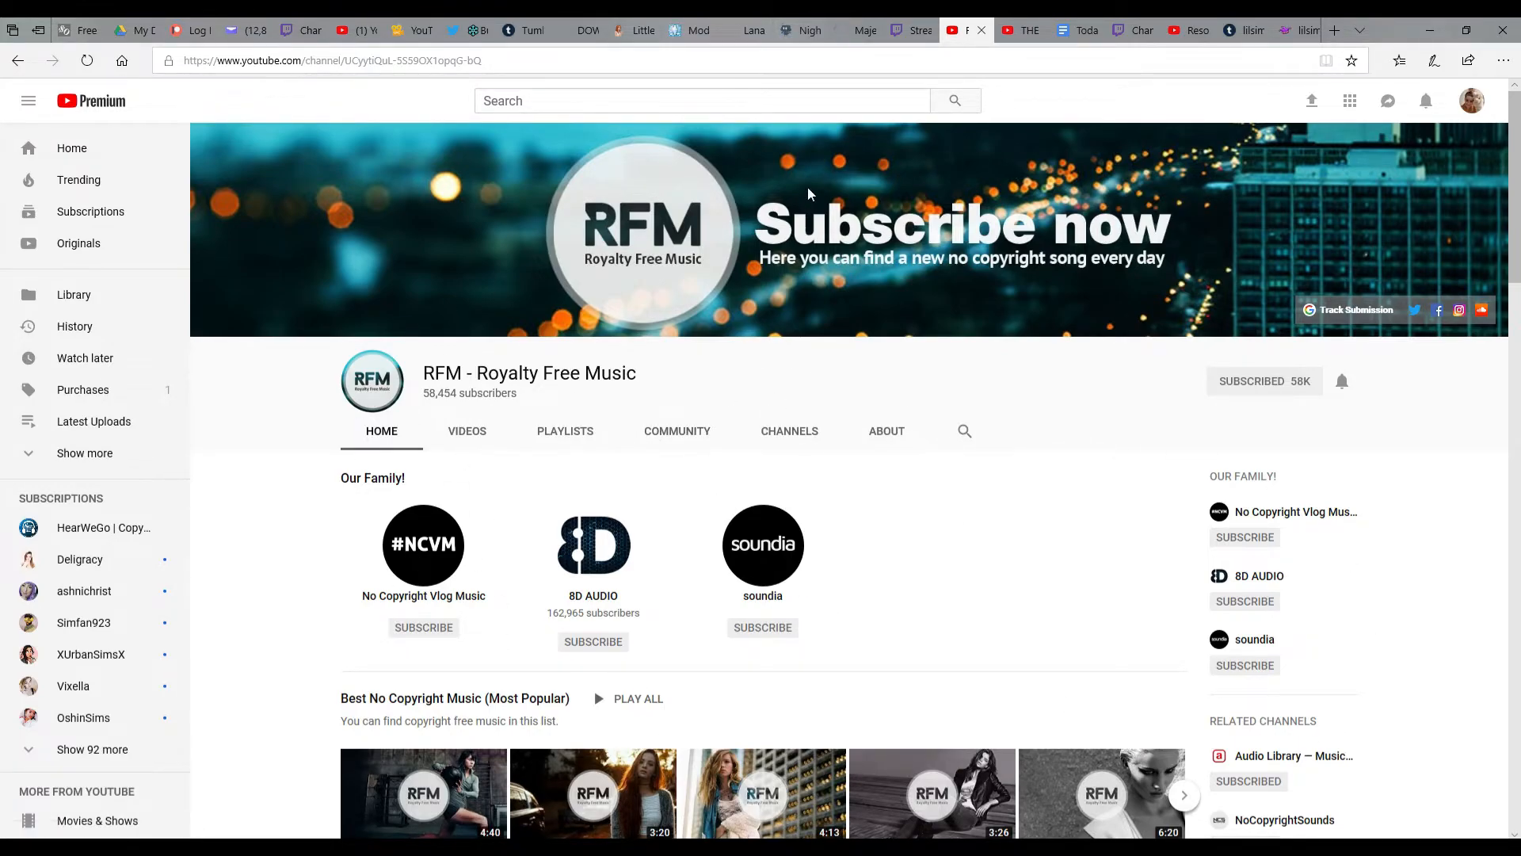
Browse the playlists of the RFM - Royalty Free Music YouTube channel in the browser
{"action": "left_click", "coordinate": [543, 433]}
{"action": "scroll", "coordinate": [453, 394], "scroll_direction": "down", "scroll_amount": 1}
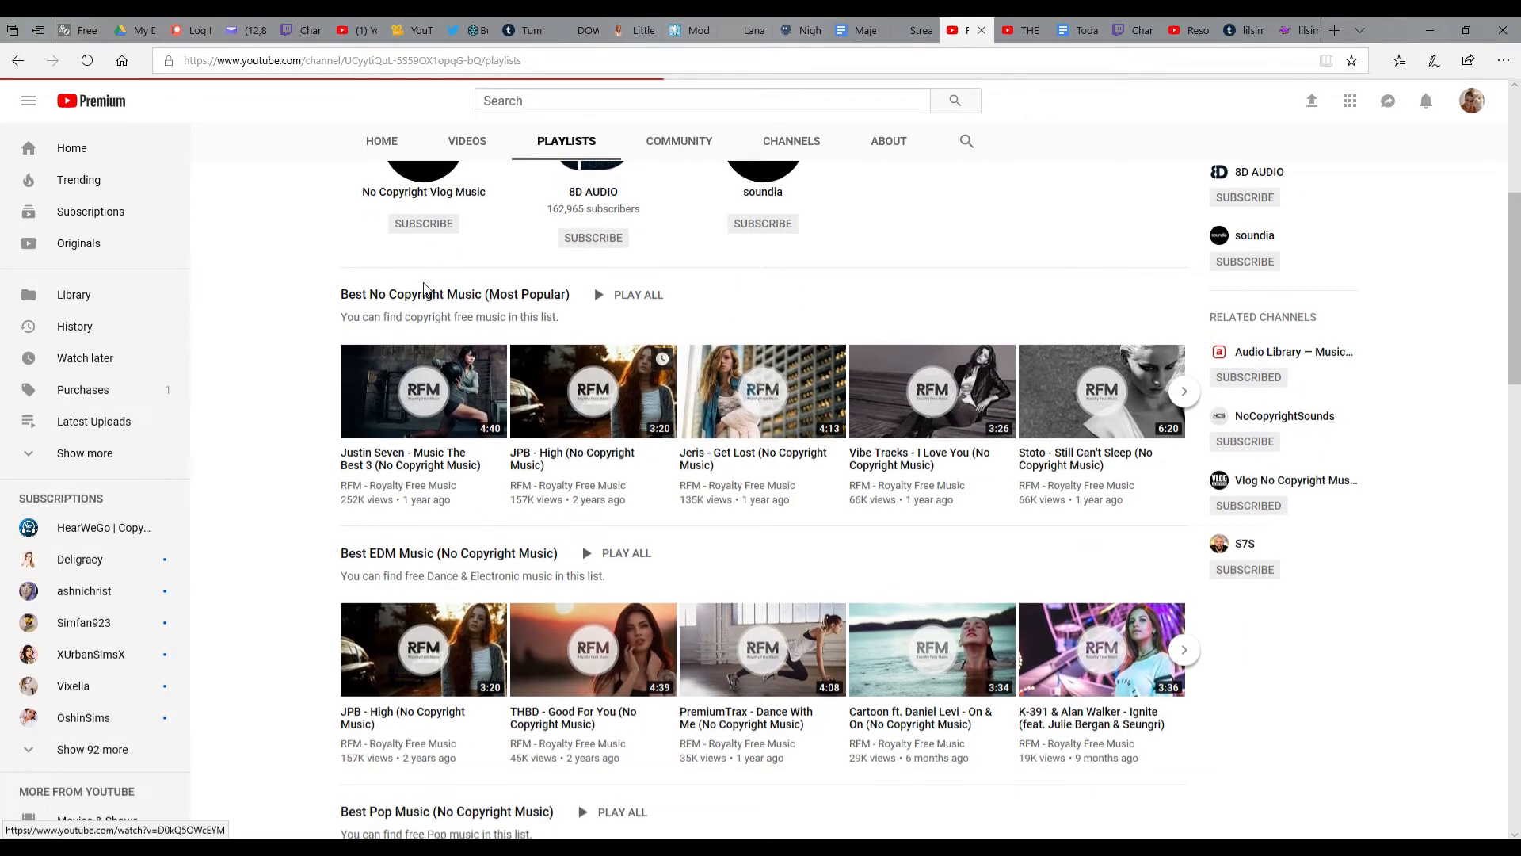
{"action": "scroll", "coordinate": [854, 445], "scroll_direction": "up", "scroll_amount": 1}
{"action": "scroll", "coordinate": [1090, 562], "scroll_direction": "down", "scroll_amount": 1}
{"action": "scroll", "coordinate": [1086, 475], "scroll_direction": "up", "scroll_amount": 1}
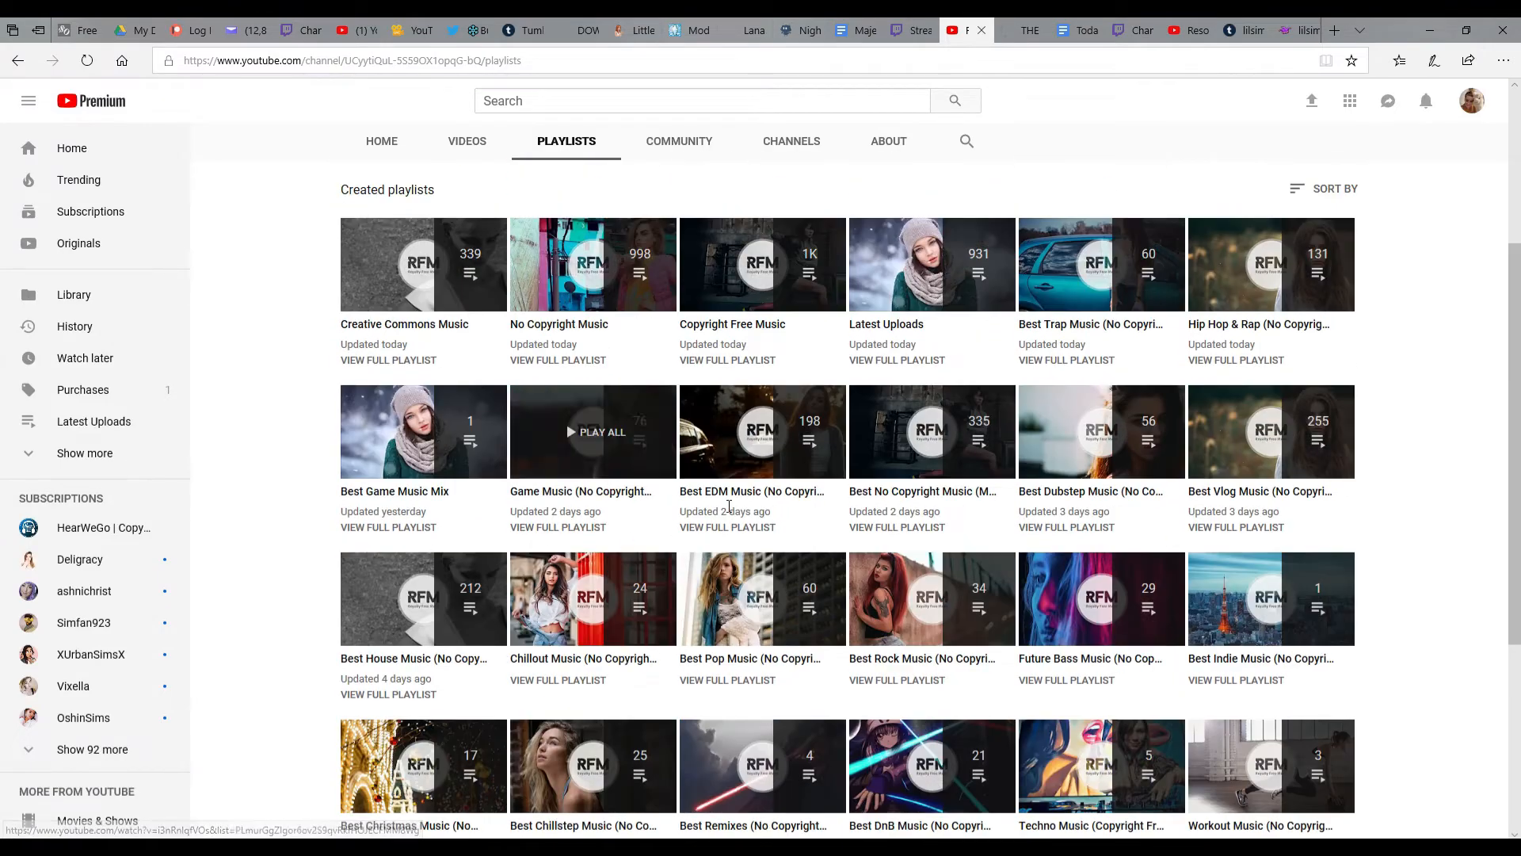
{"action": "scroll", "coordinate": [1339, 396], "scroll_direction": "up", "scroll_amount": 3}
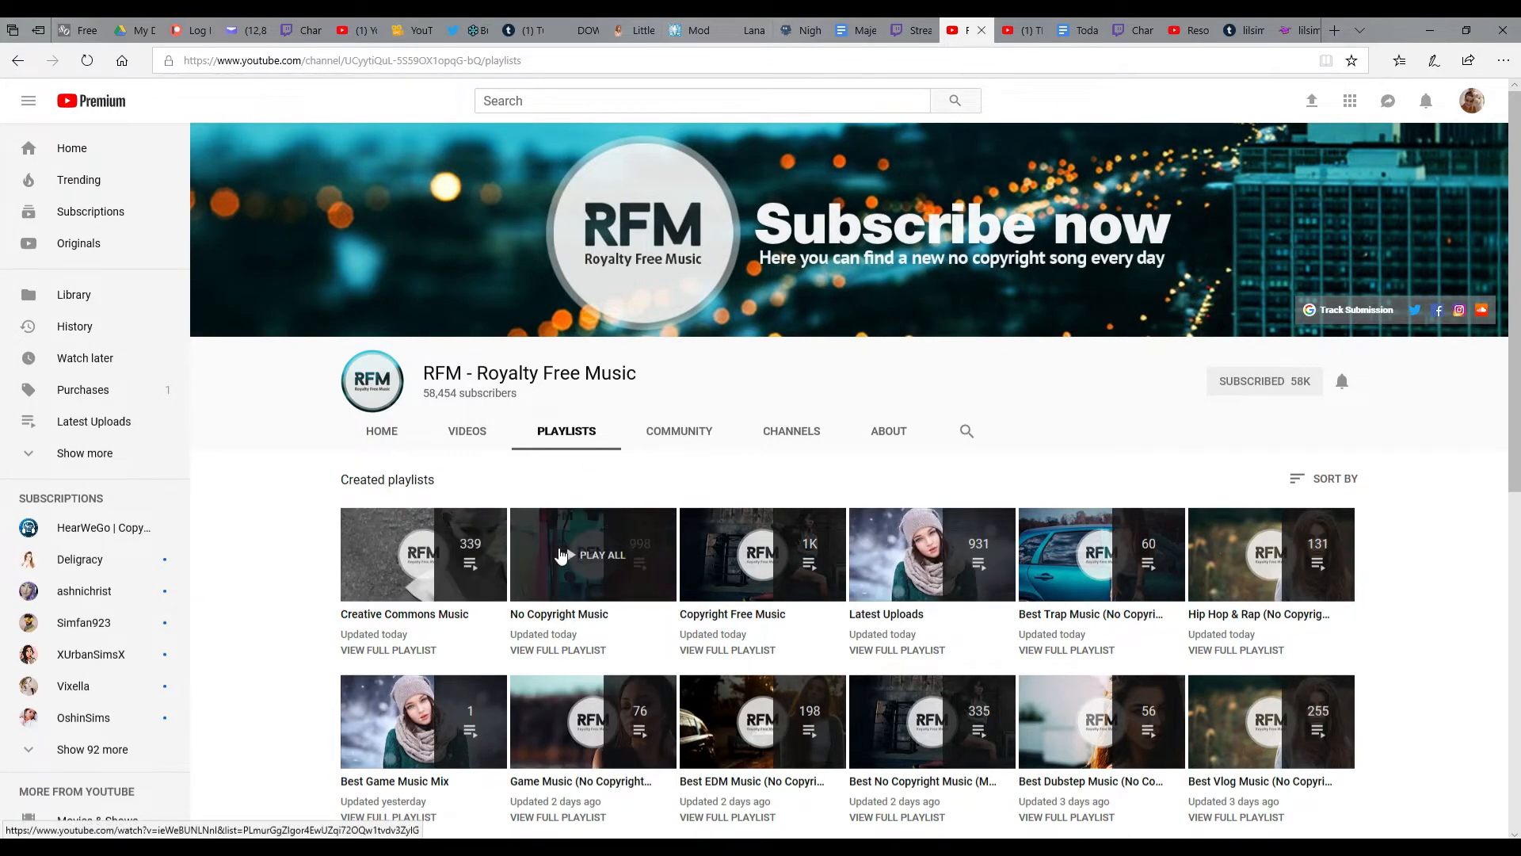
Open the video TheFatRat - The Calling from the channel's uploads and copy its link
{"action": "left_click", "coordinate": [467, 432]}
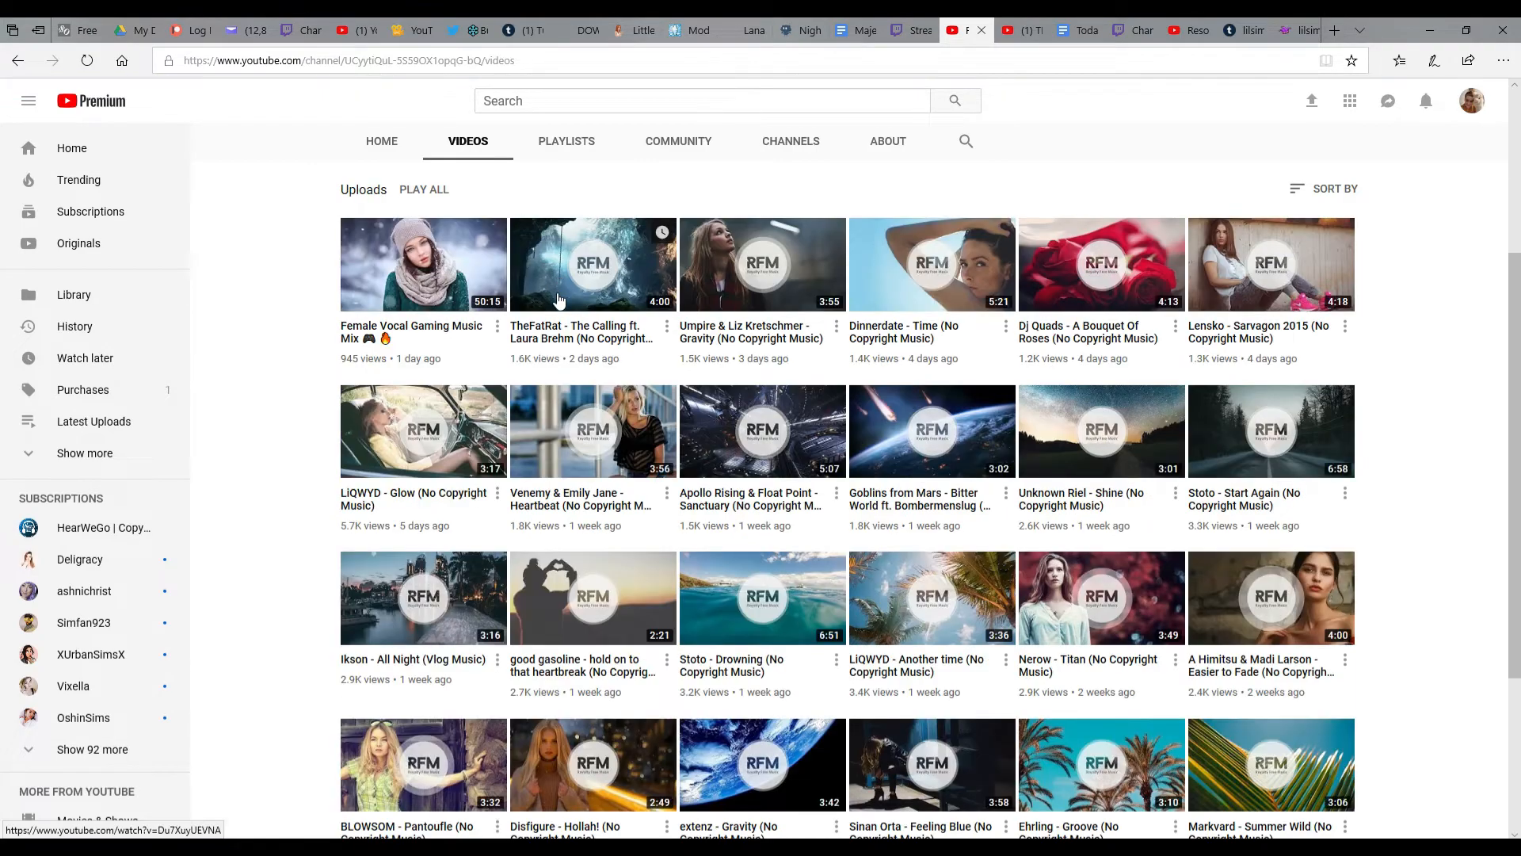
{"action": "left_click", "coordinate": [588, 331]}
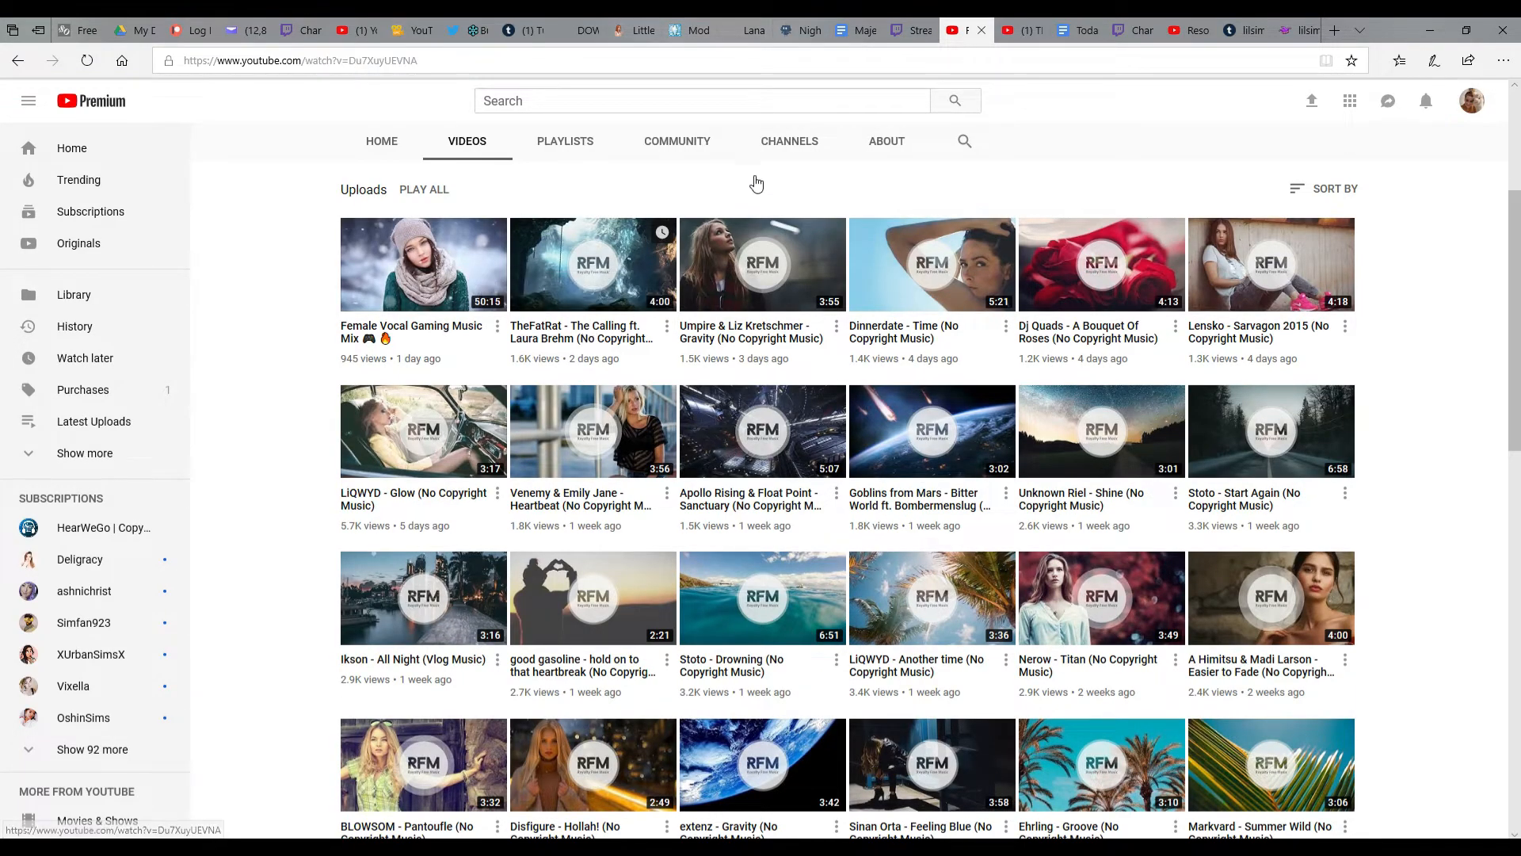
{"action": "left_click", "coordinate": [360, 59]}
{"action": "key", "text": "ctrl+c"}
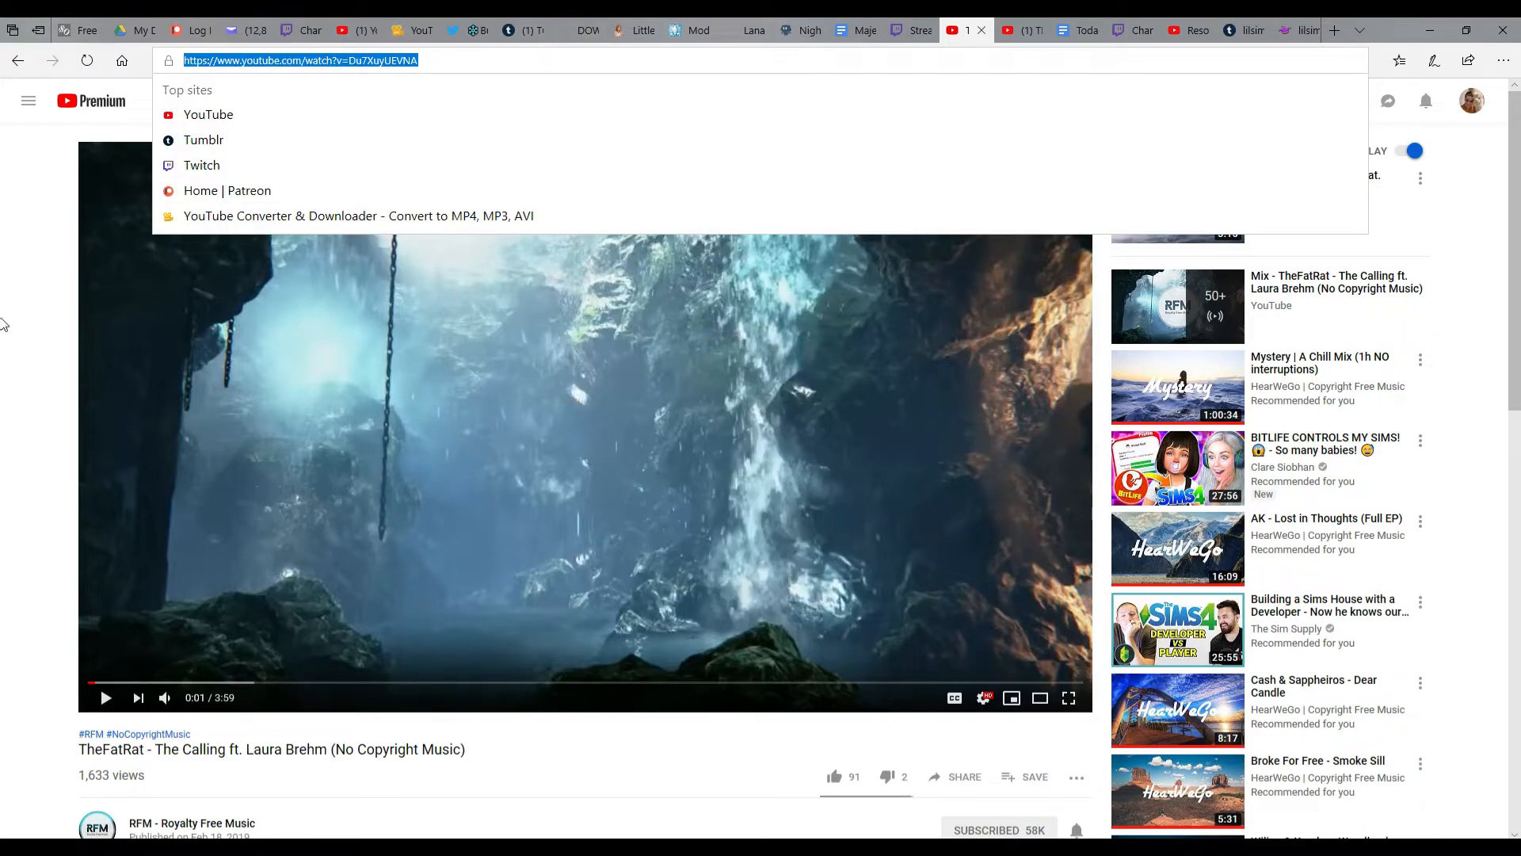
{"action": "left_click", "coordinate": [3, 317]}
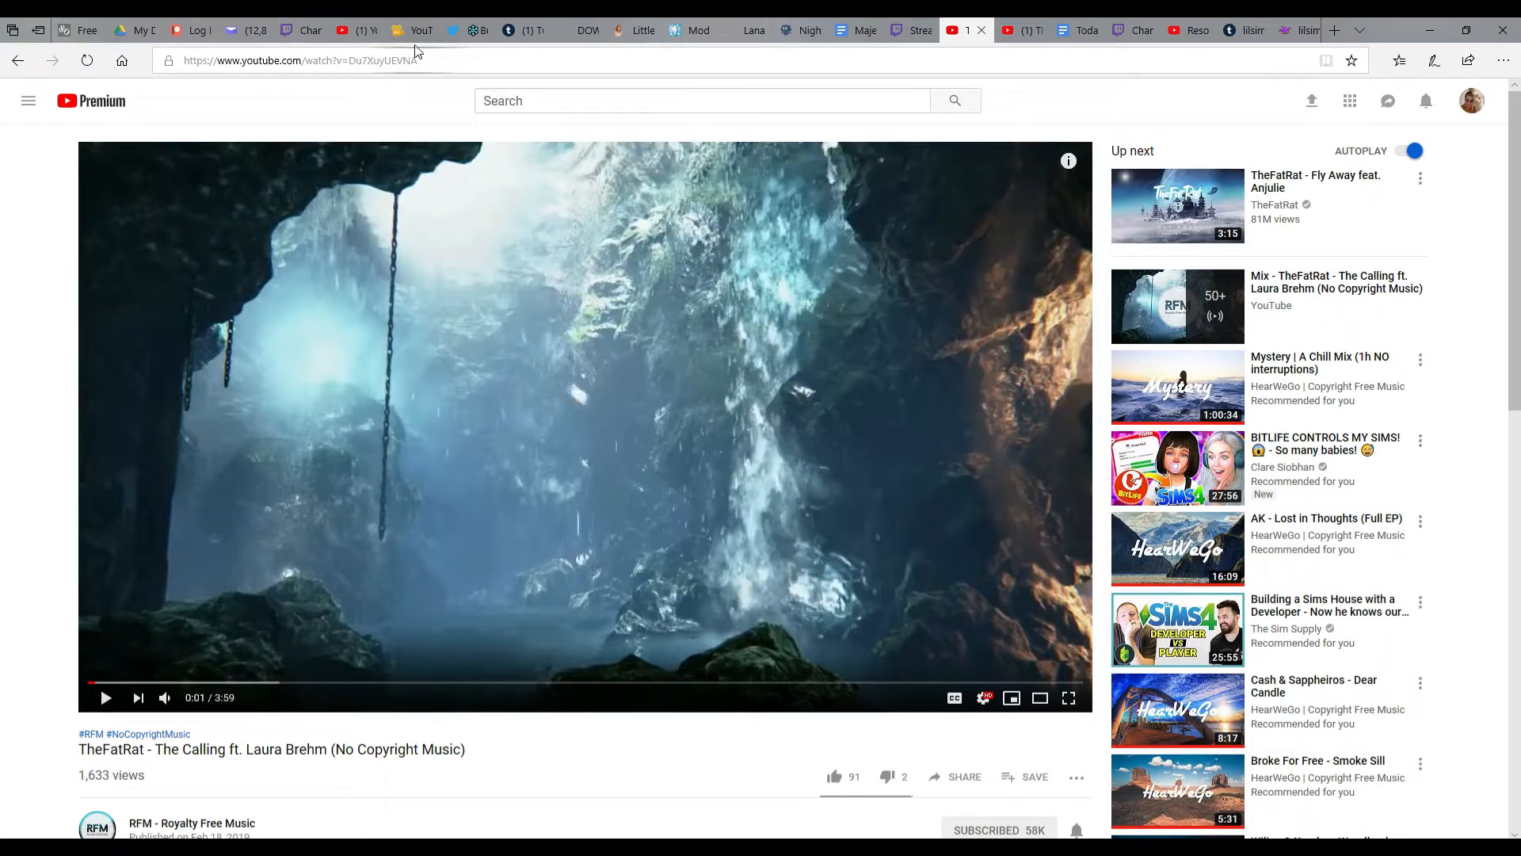
Paste the copied link into OnlineVideoConverter, closing the pop-up ad page, and convert the video to .mp3
{"action": "left_click", "coordinate": [408, 30]}
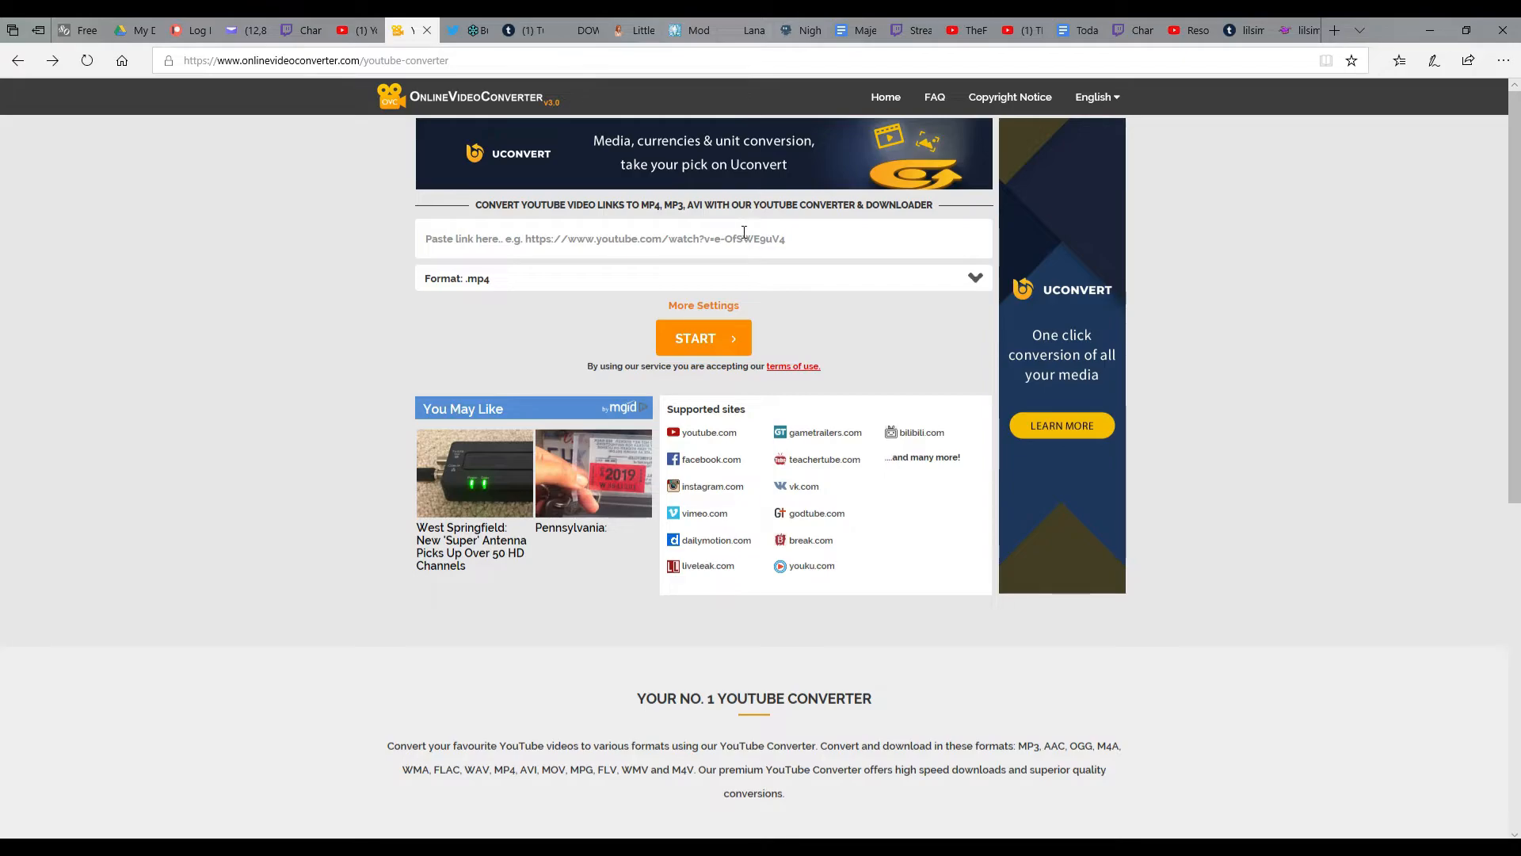
{"action": "left_click", "coordinate": [650, 241]}
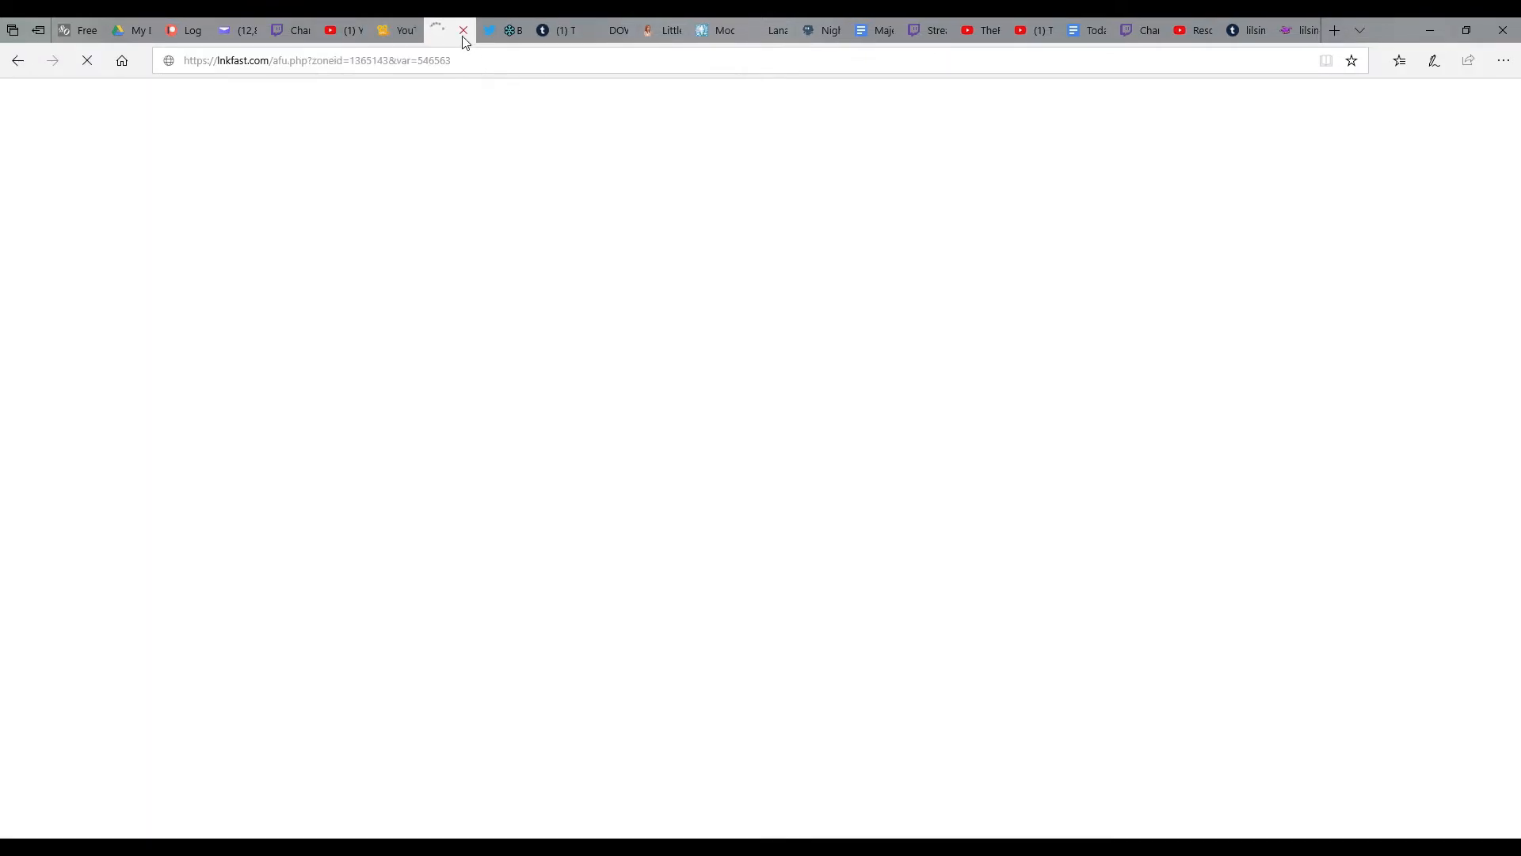
{"action": "left_click", "coordinate": [463, 31]}
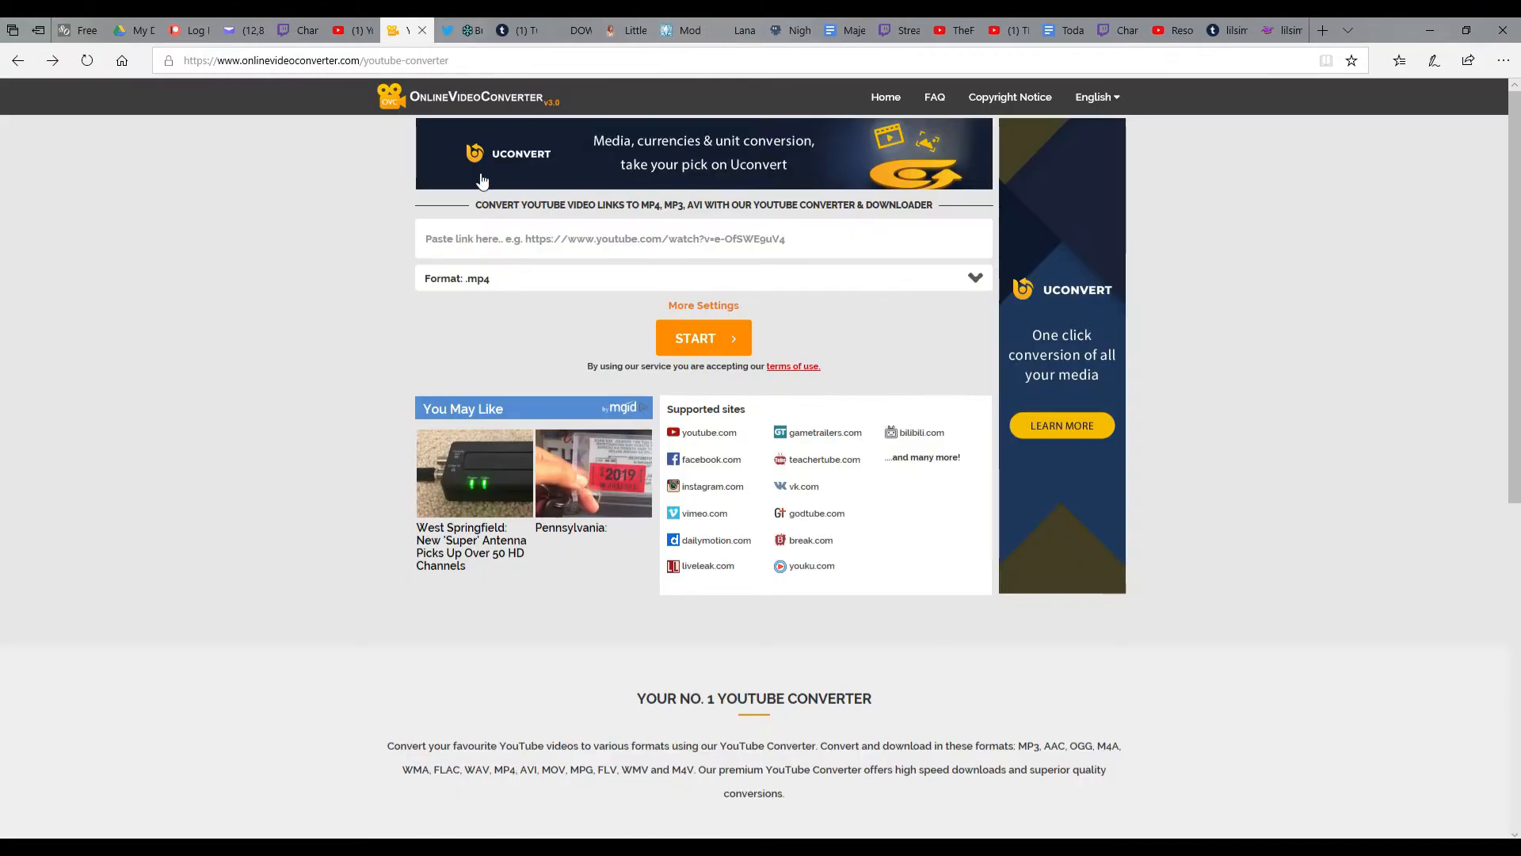
{"action": "key", "text": "ctrl+v"}
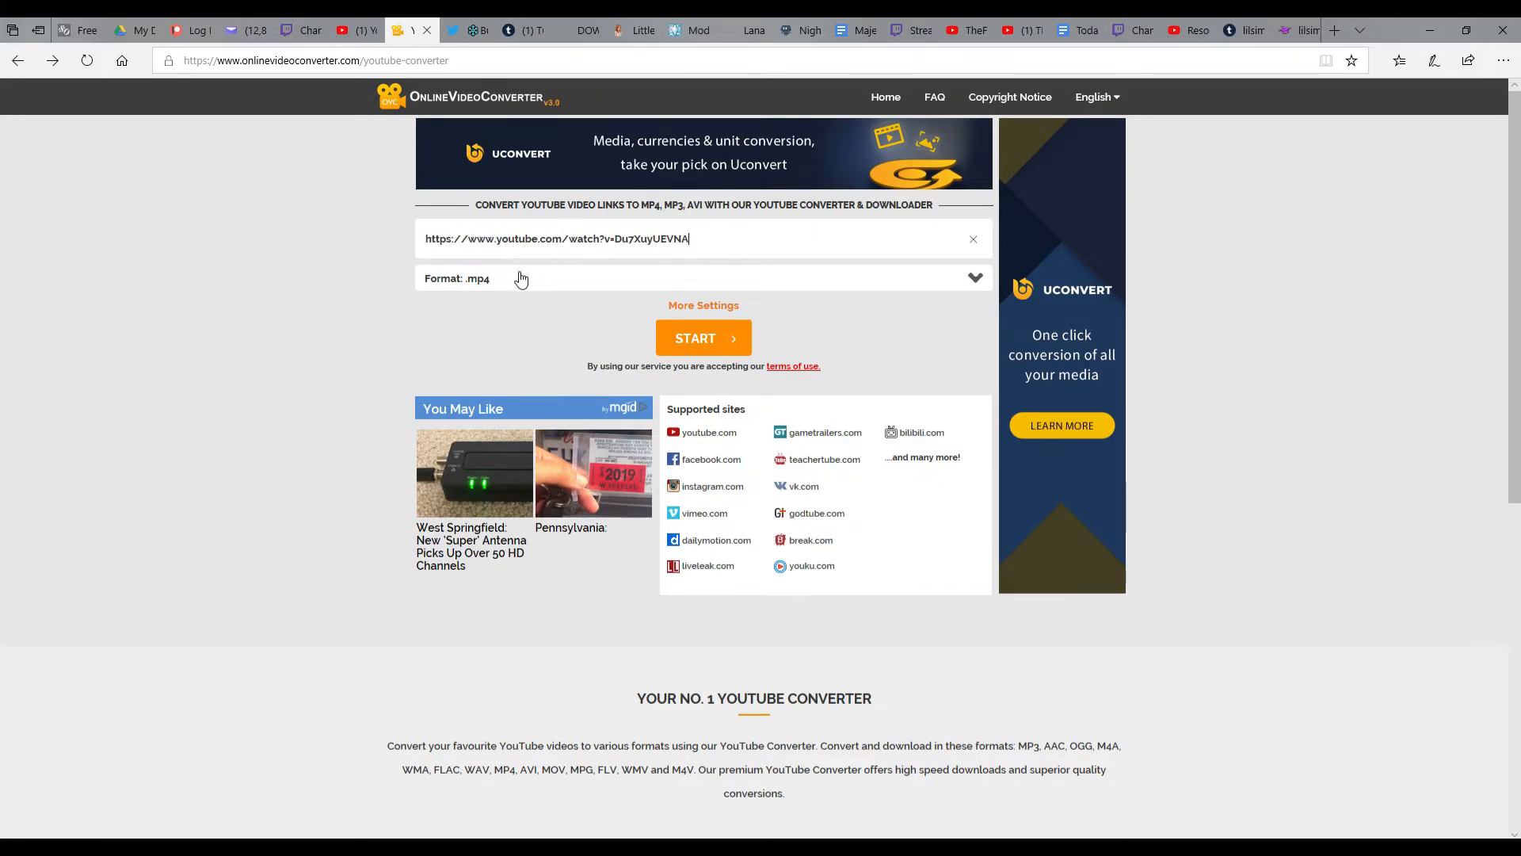
{"action": "left_click", "coordinate": [488, 282]}
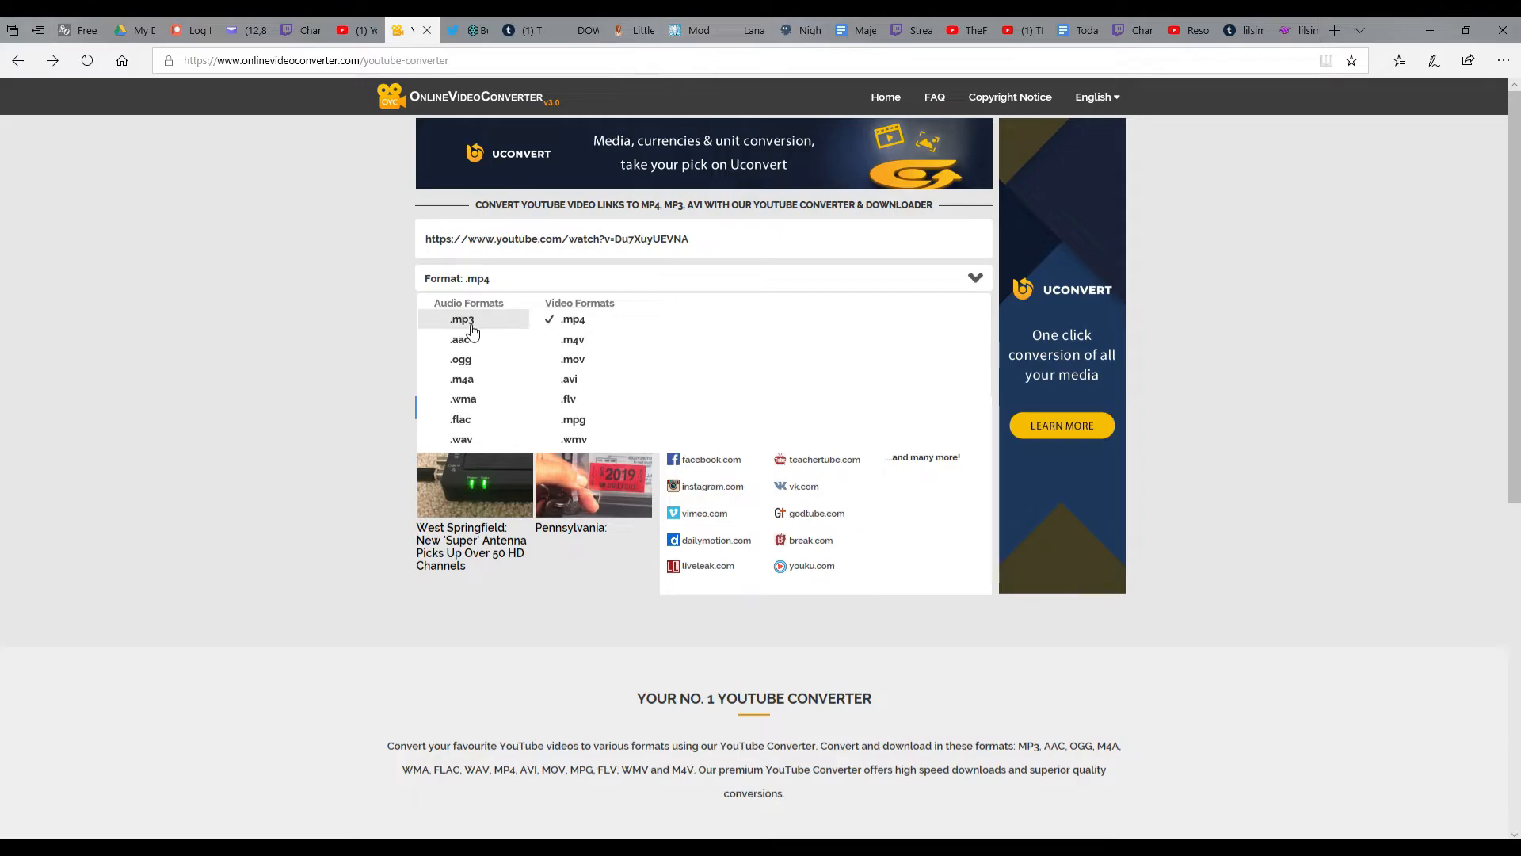
{"action": "left_click", "coordinate": [466, 332]}
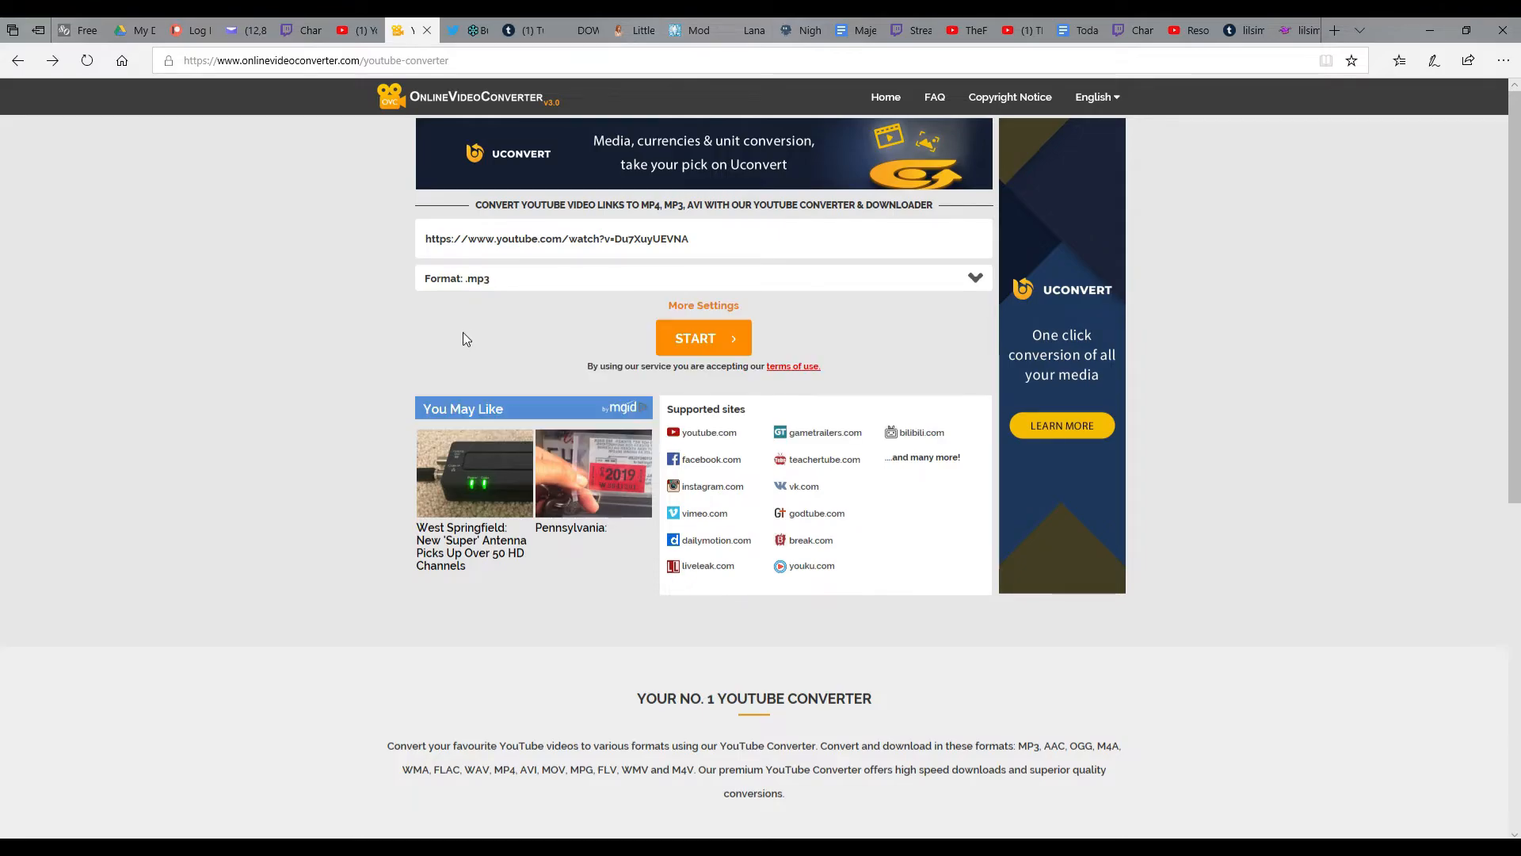
{"action": "left_click", "coordinate": [700, 346]}
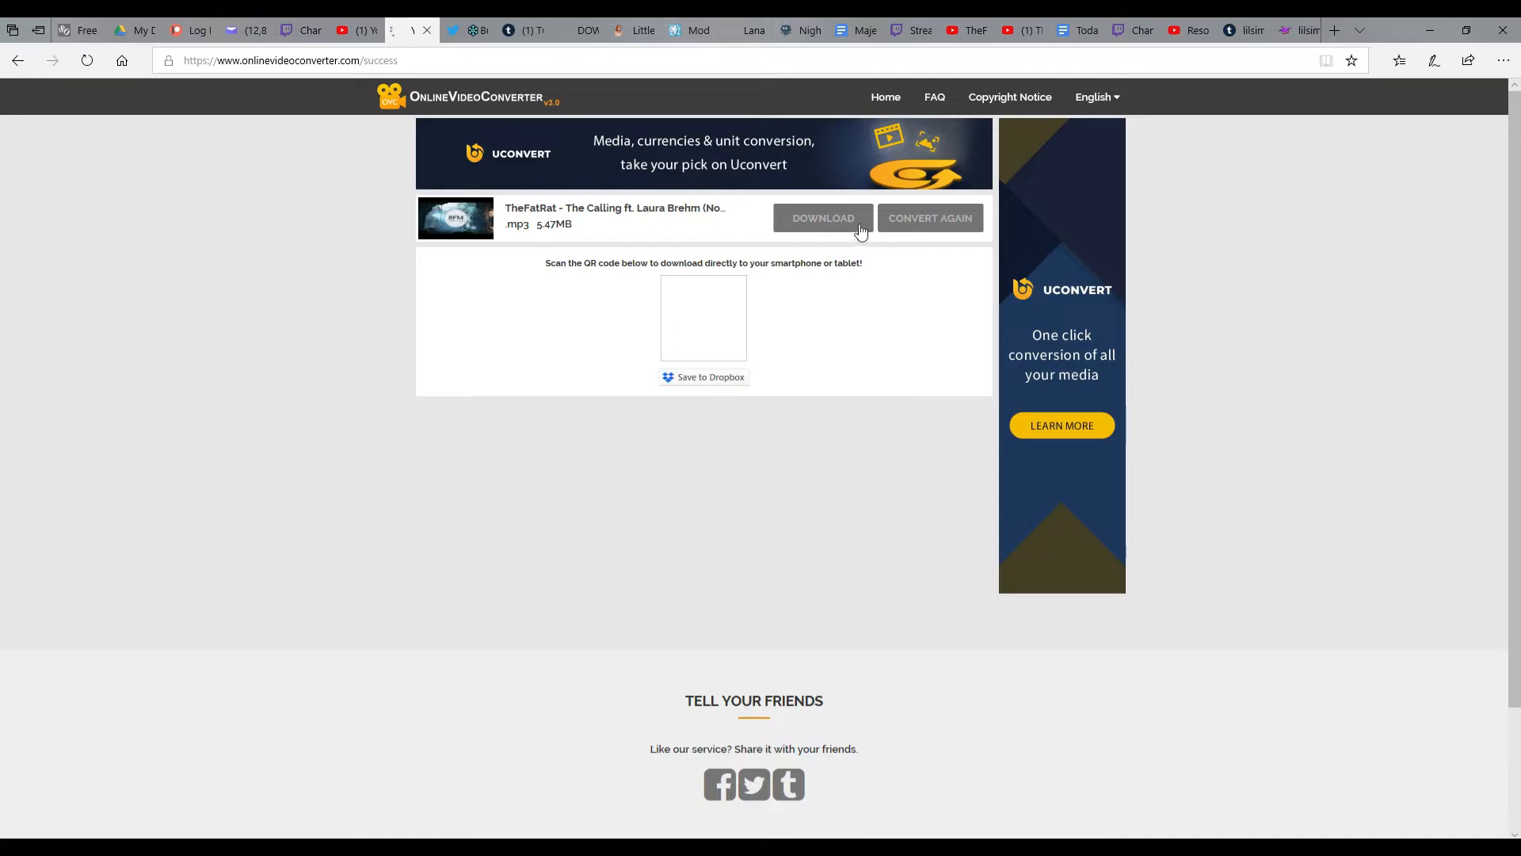
Try to download the converted song with Save As, and cancel the save dialog
{"action": "left_click", "coordinate": [836, 227]}
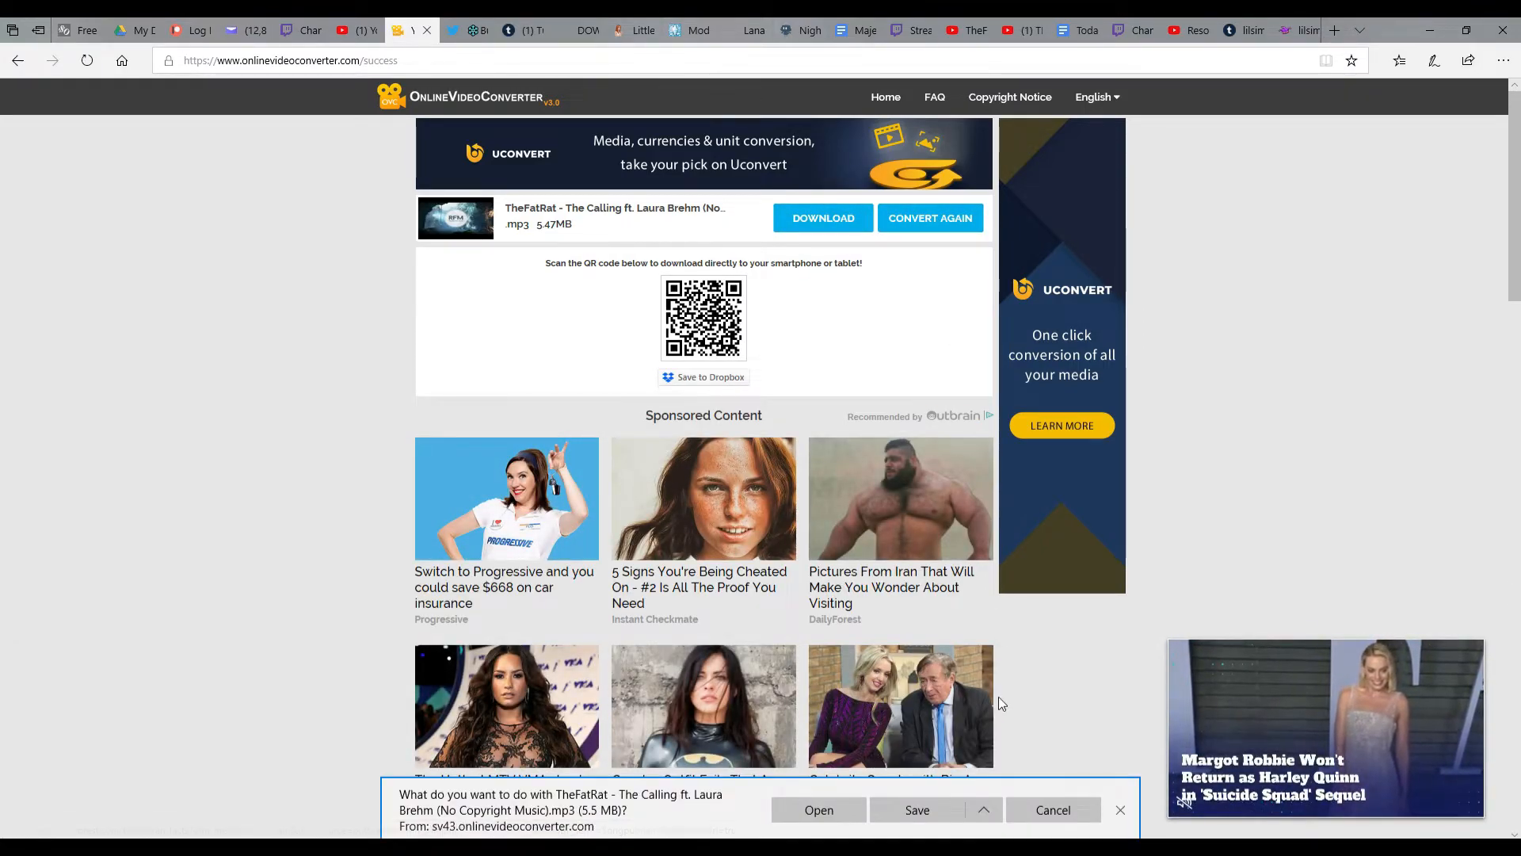
{"action": "left_click", "coordinate": [990, 810]}
{"action": "left_click", "coordinate": [969, 783]}
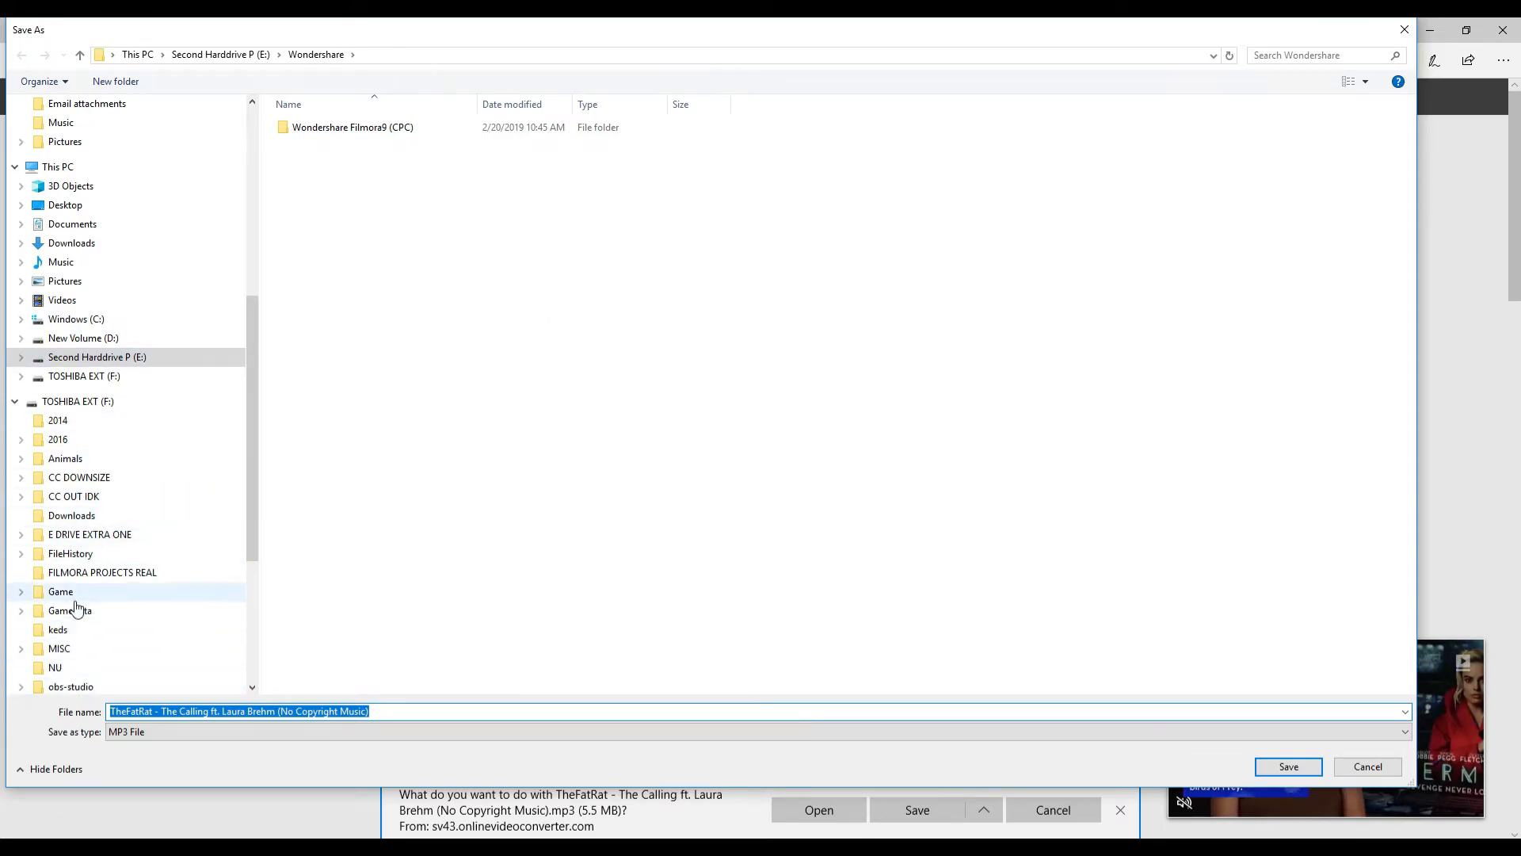
{"action": "left_click", "coordinate": [1404, 31]}
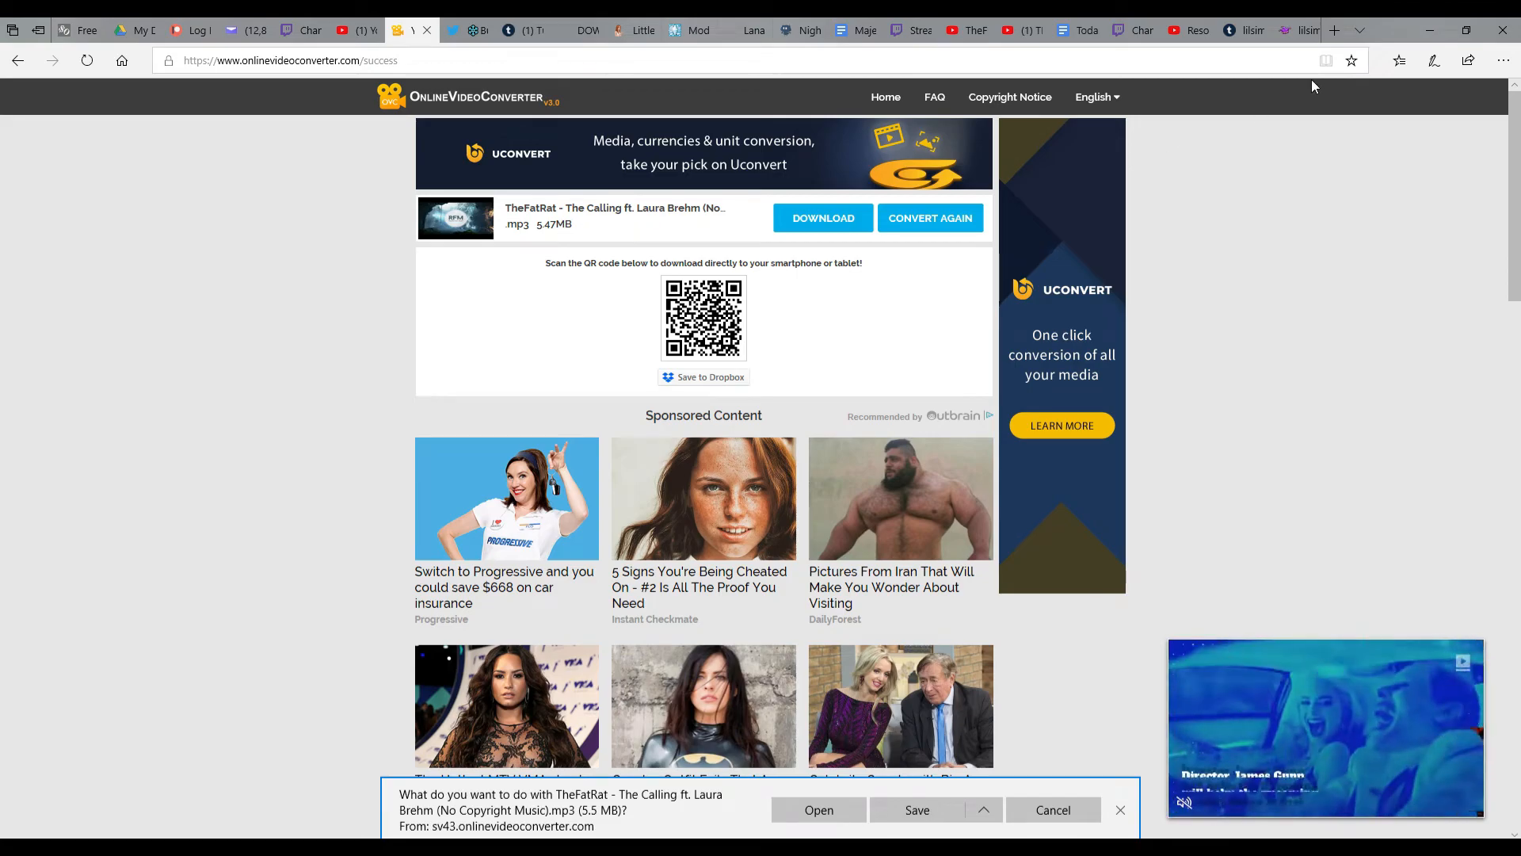
Switch back to Filmora9 and look through the songs in the project's MUSIC folder
{"action": "left_click", "coordinate": [1429, 31]}
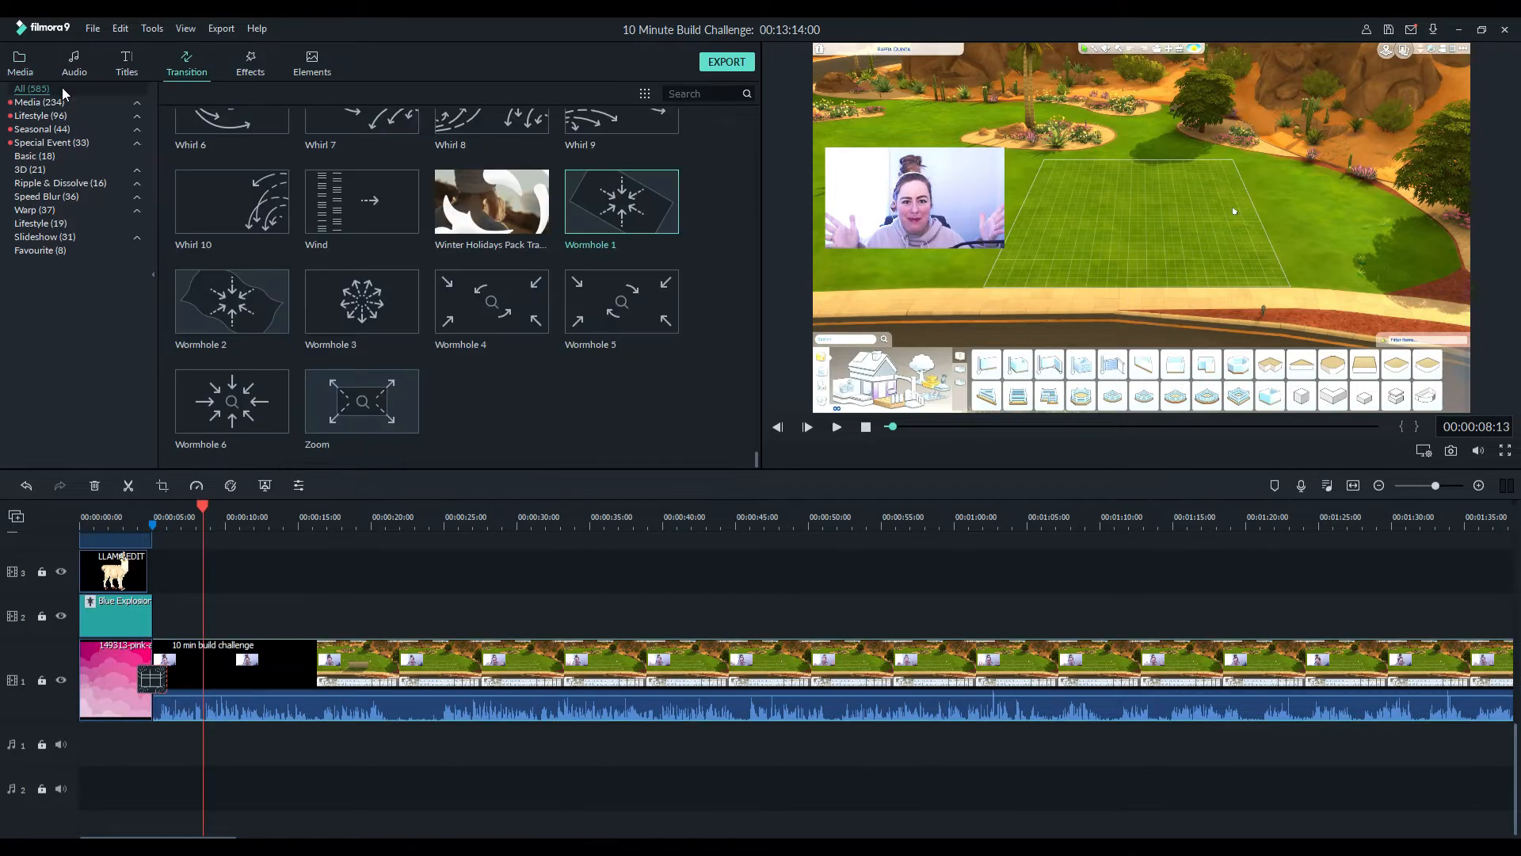
{"action": "left_click", "coordinate": [24, 63]}
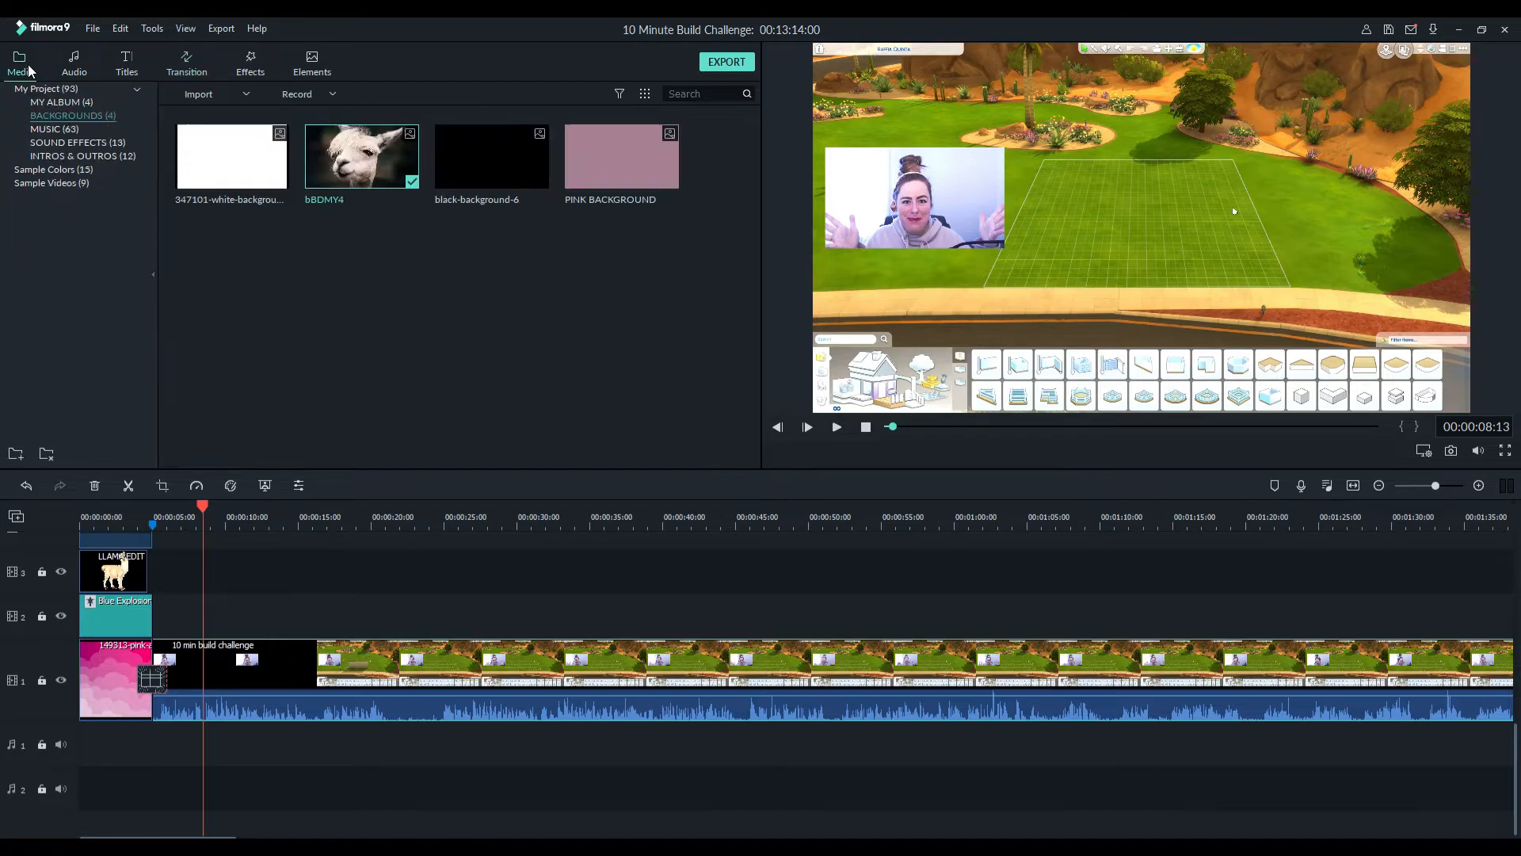
{"action": "left_click", "coordinate": [56, 134]}
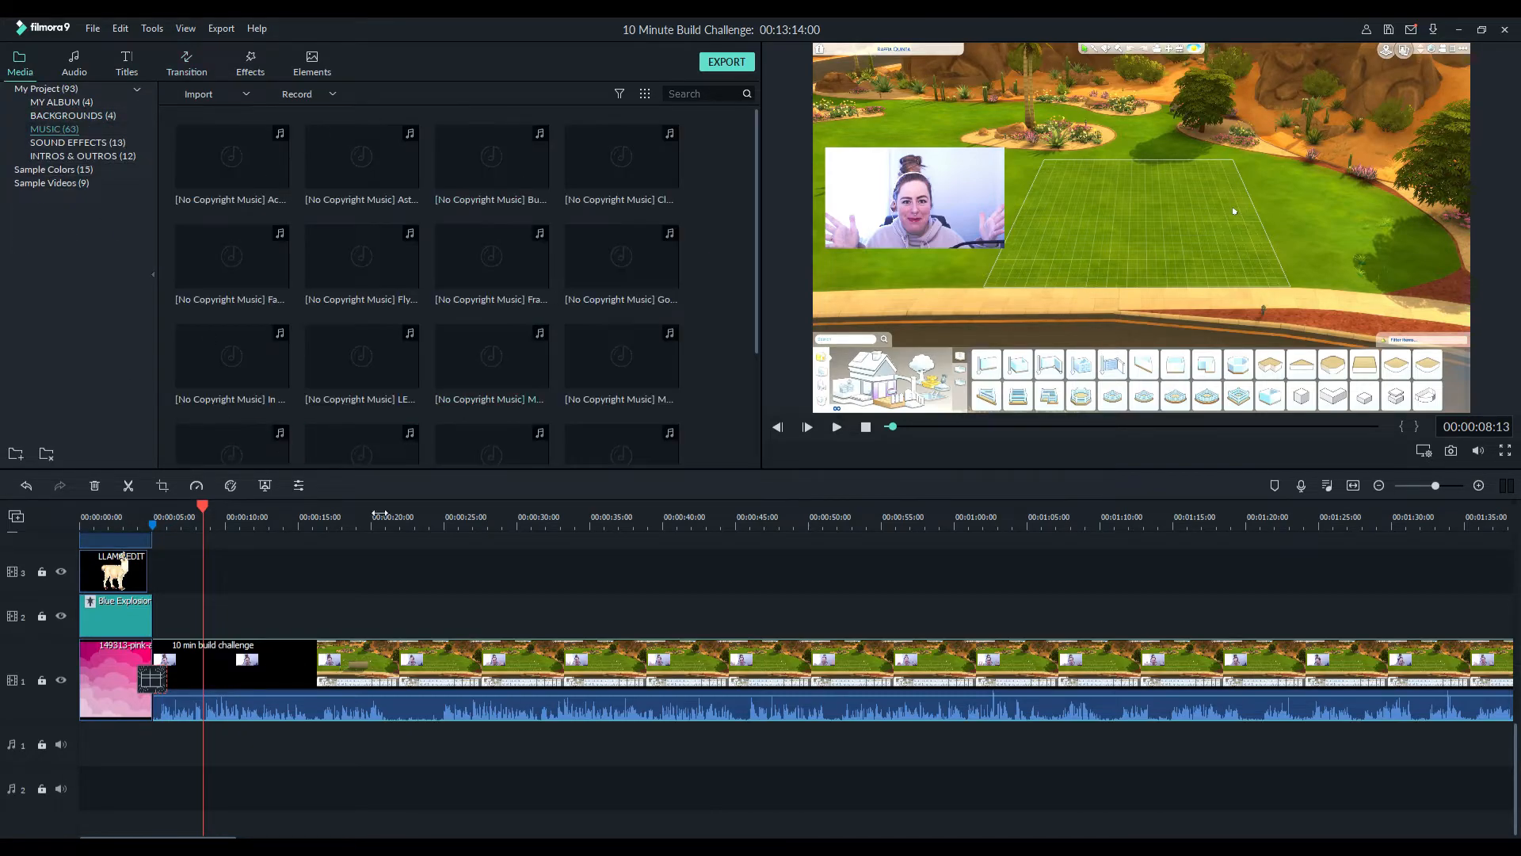
{"action": "scroll", "coordinate": [444, 282], "scroll_direction": "down", "scroll_amount": 12}
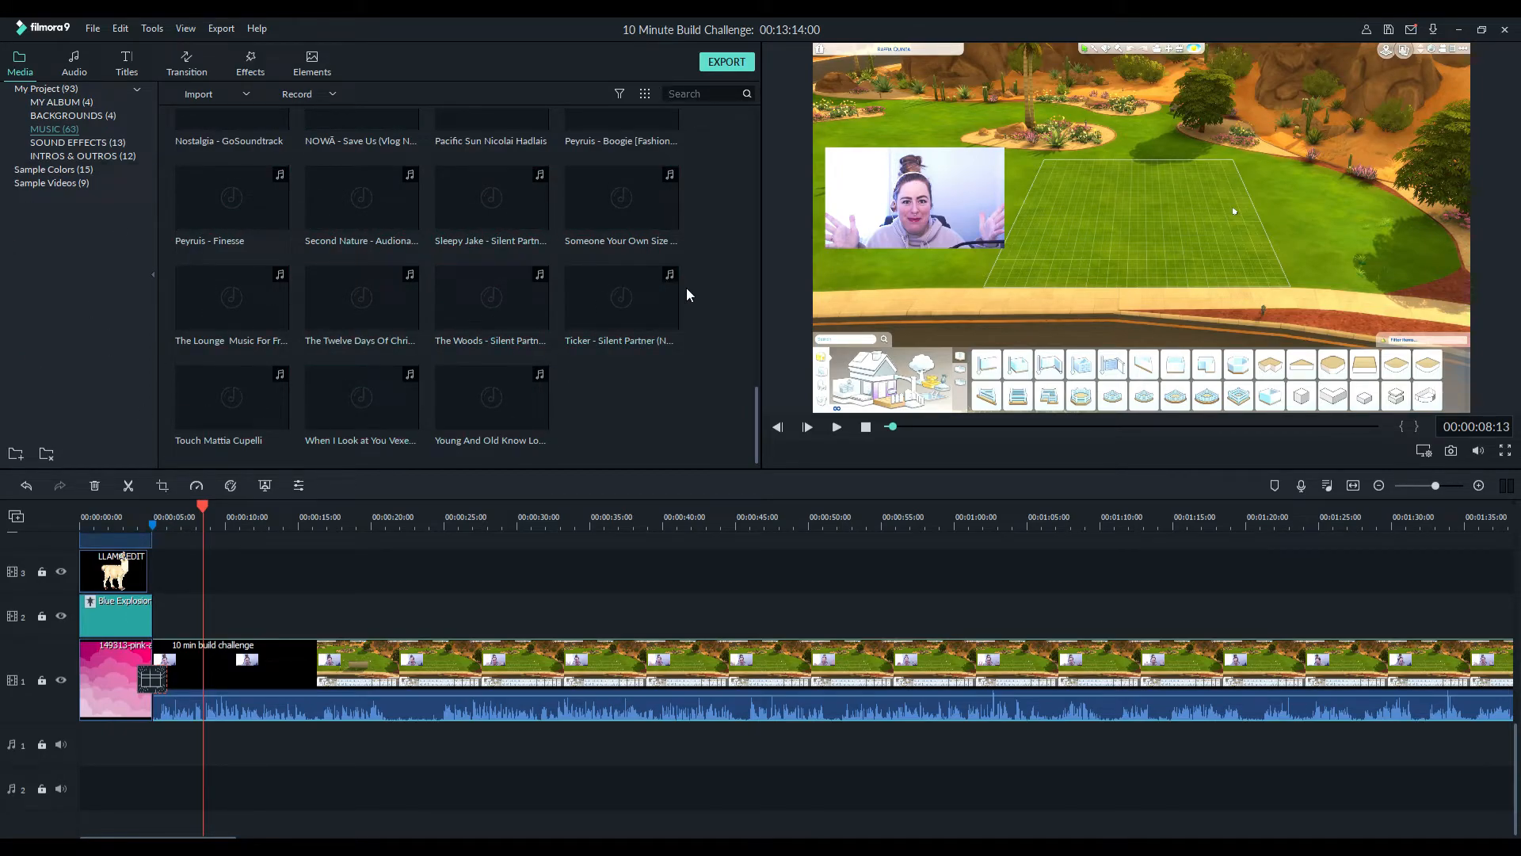
Place the song Flying High from the MUSIC folder at the start of audio track 1 and split it where the intro ends
{"action": "scroll", "coordinate": [666, 303], "scroll_direction": "up", "scroll_amount": 10}
{"action": "left_click", "coordinate": [383, 201]}
{"action": "left_click_drag", "start_coordinate": [364, 342], "coordinate": [75, 750]}
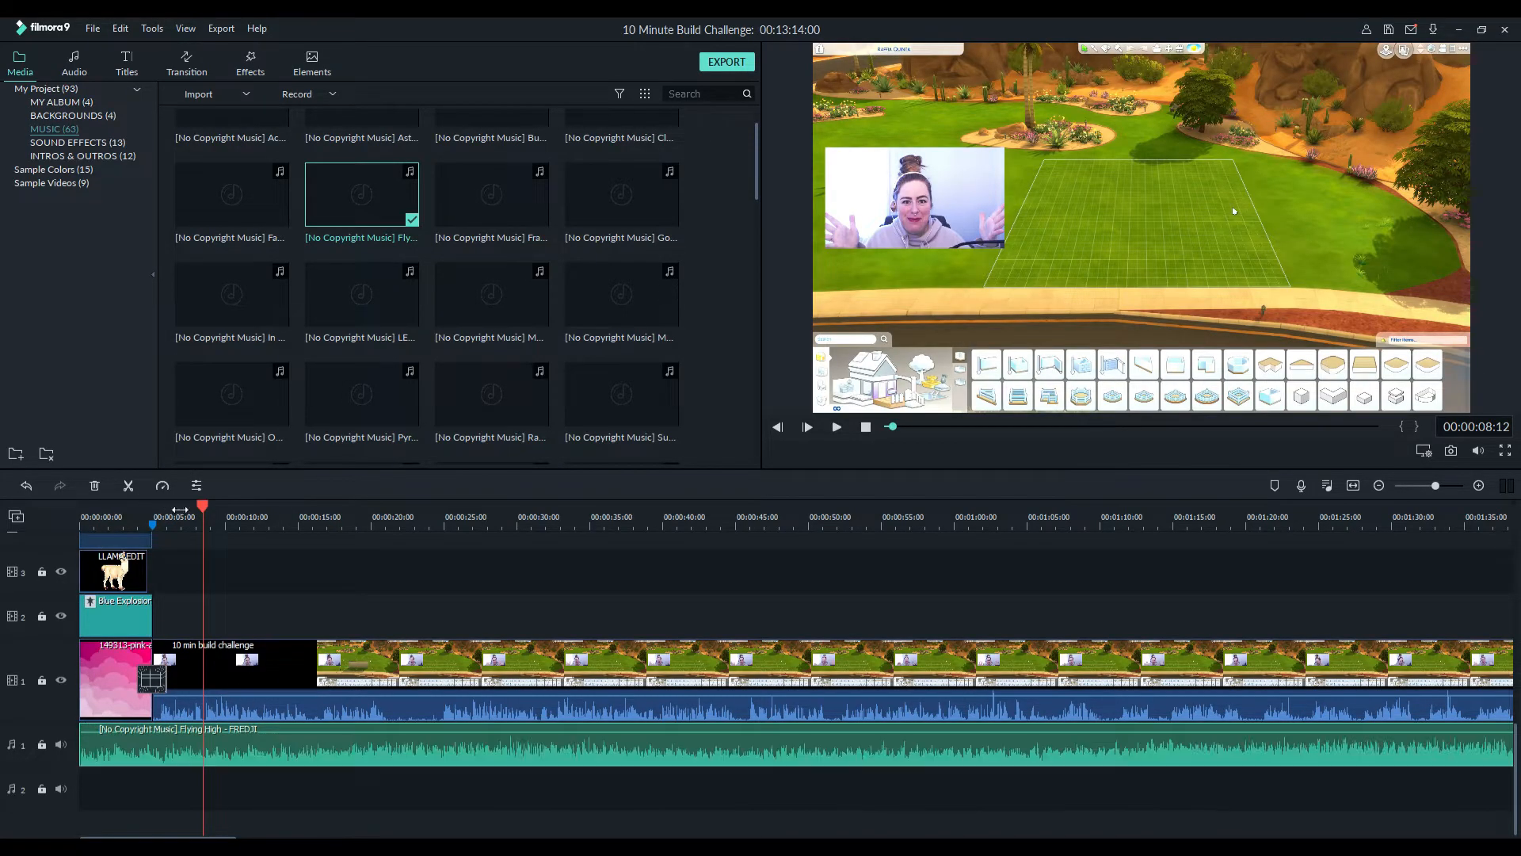
{"action": "left_click_drag", "start_coordinate": [203, 508], "coordinate": [154, 522]}
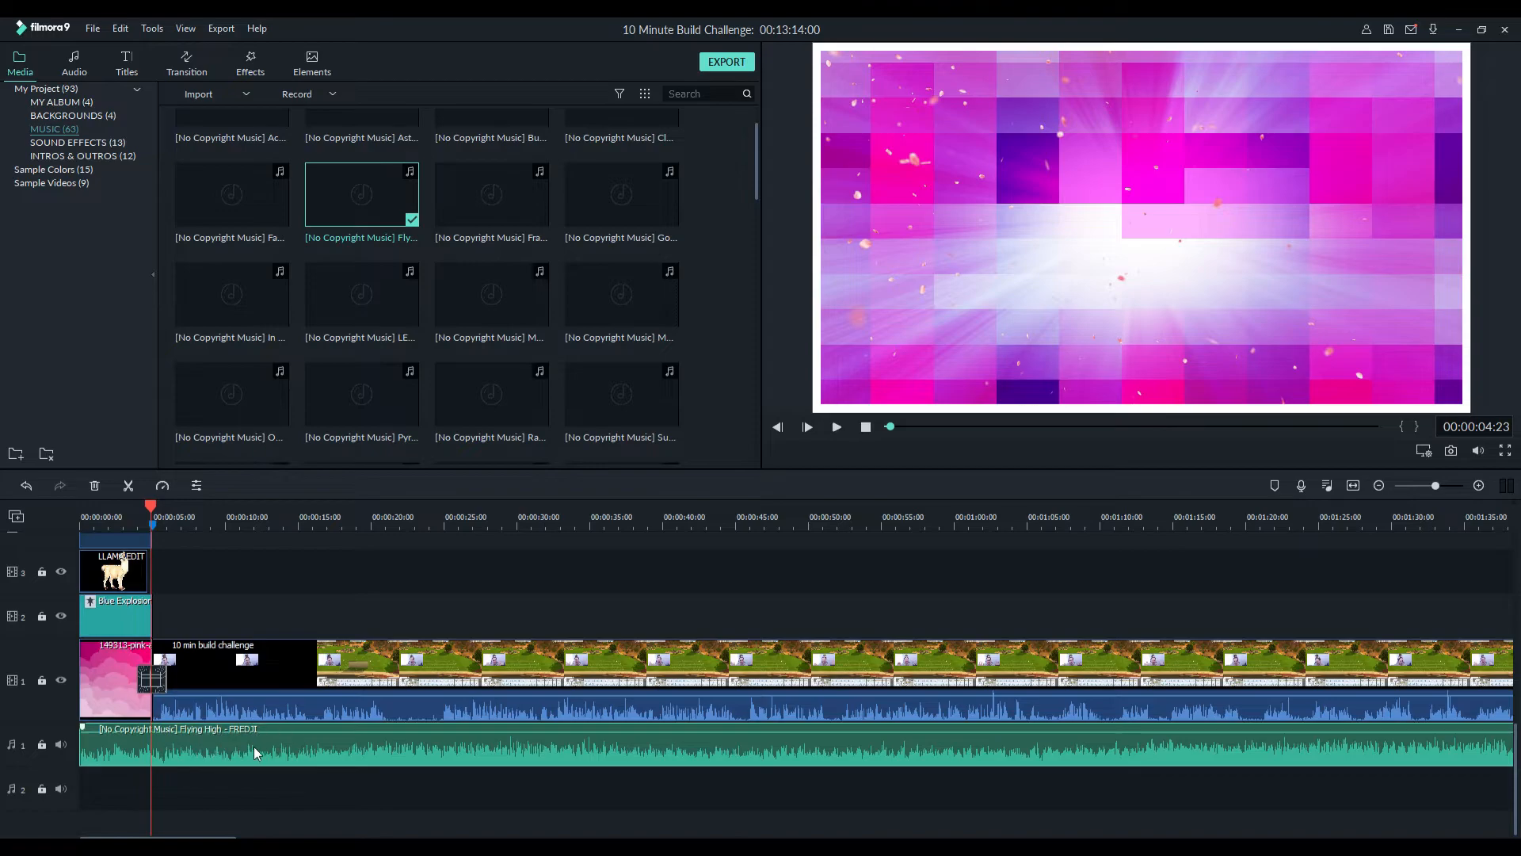
{"action": "key", "text": "ctrl+b"}
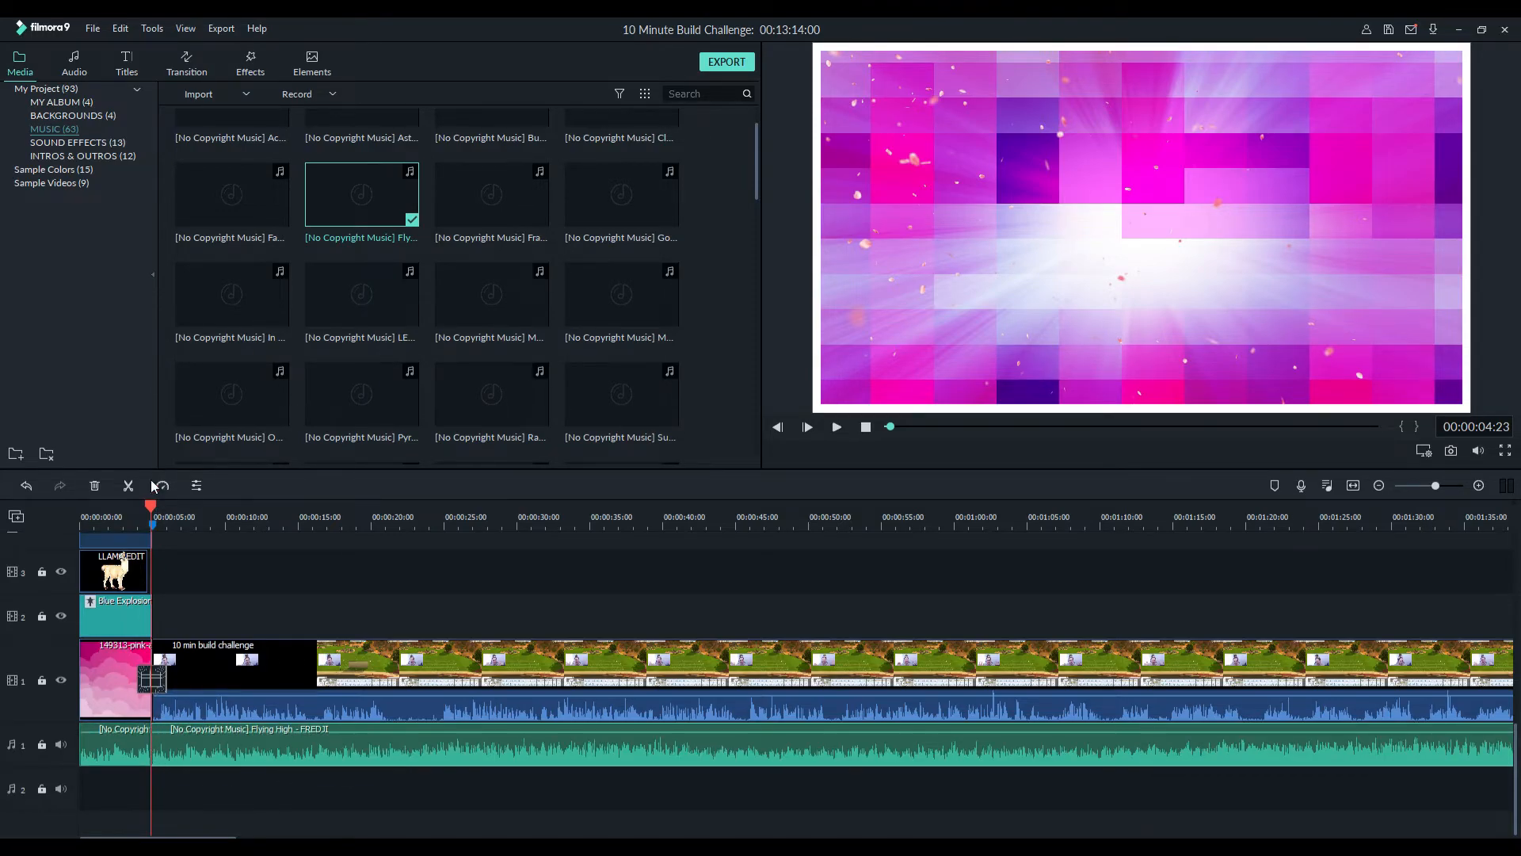
Add a fade-out to the short music clip under the intro
{"action": "left_click", "coordinate": [123, 749]}
{"action": "double_click", "coordinate": [122, 743]}
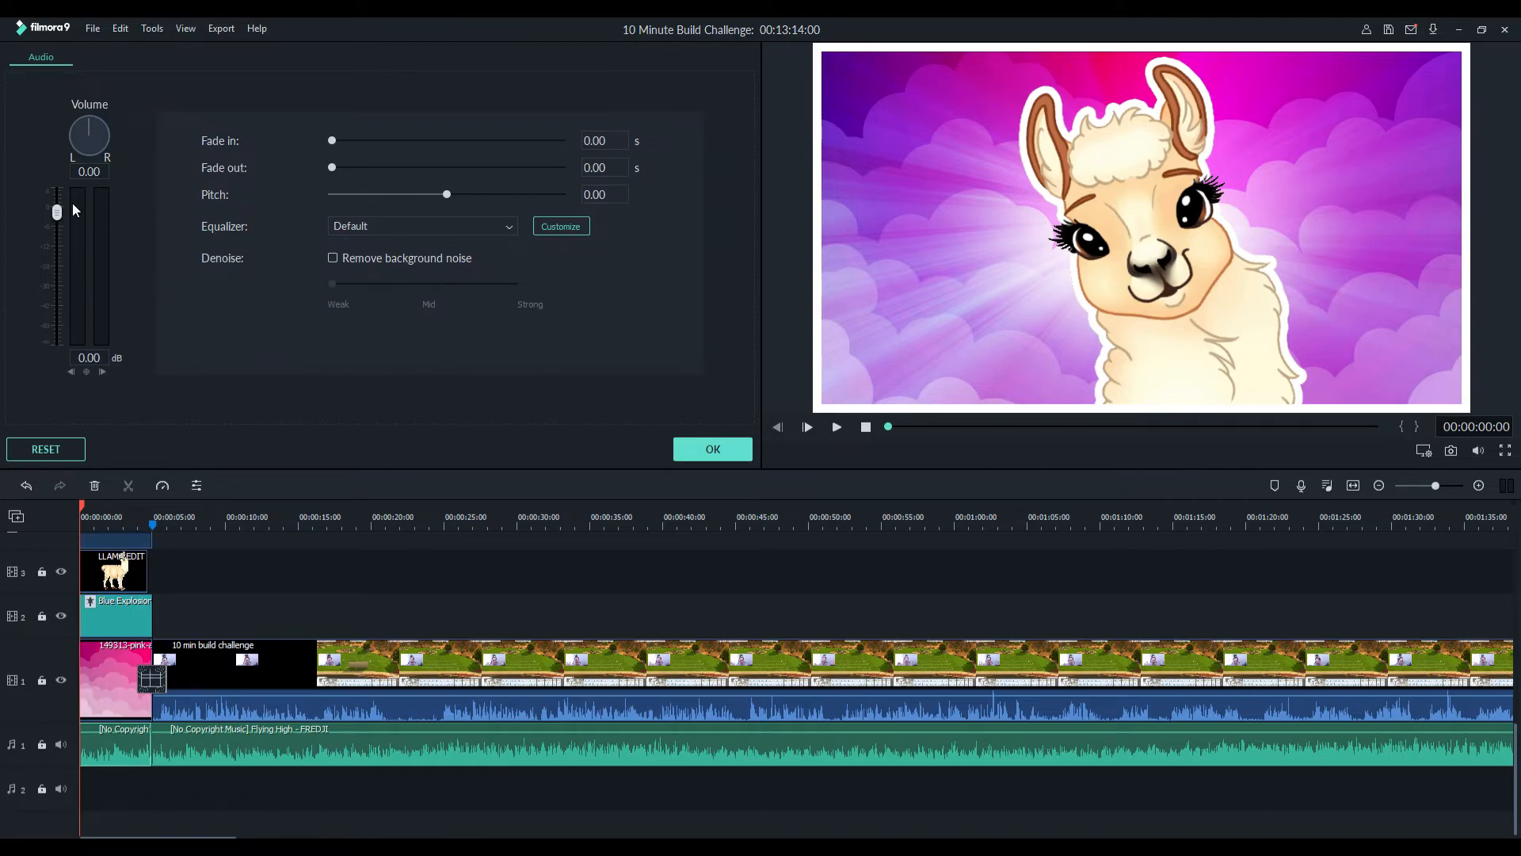
{"action": "left_click_drag", "start_coordinate": [331, 168], "coordinate": [422, 189]}
Lower the volume of the long music clip under the build footage to about -26.83 dB while playing it back
{"action": "double_click", "coordinate": [177, 742]}
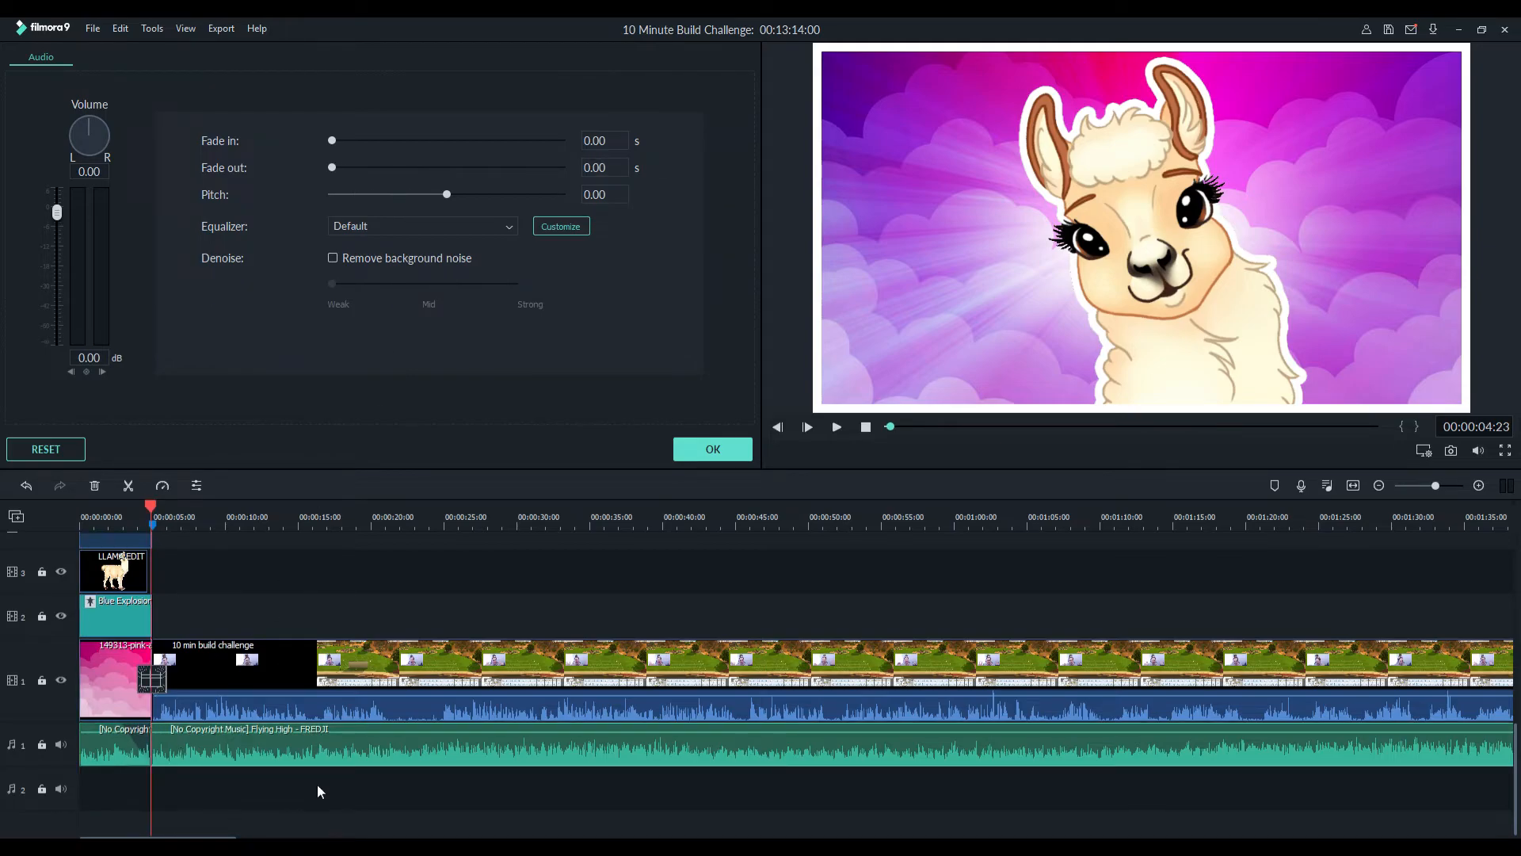
{"action": "key", "text": "space"}
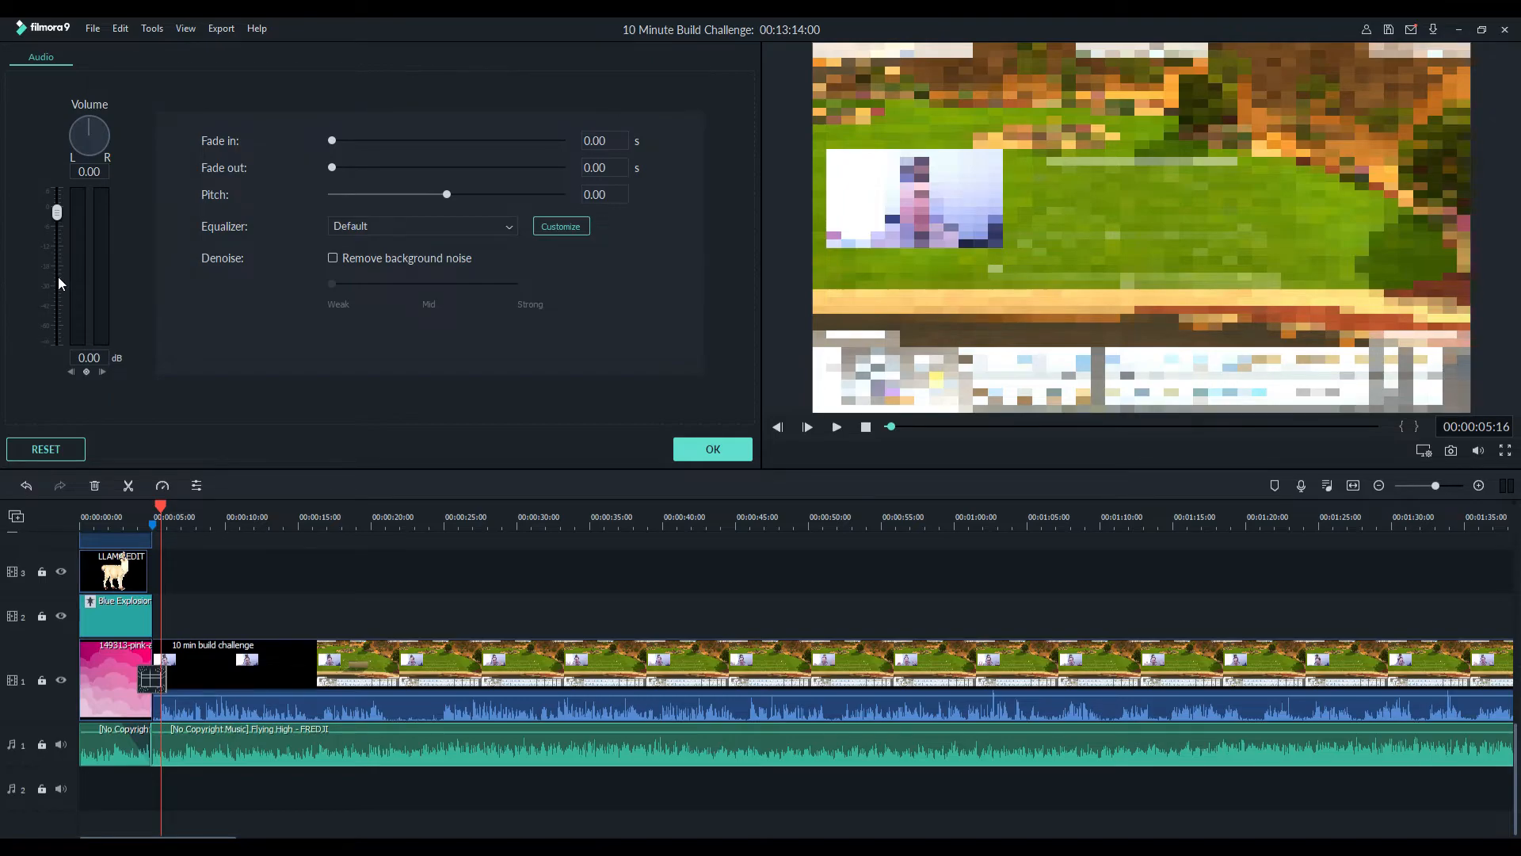
{"action": "left_click_drag", "start_coordinate": [57, 214], "coordinate": [48, 279]}
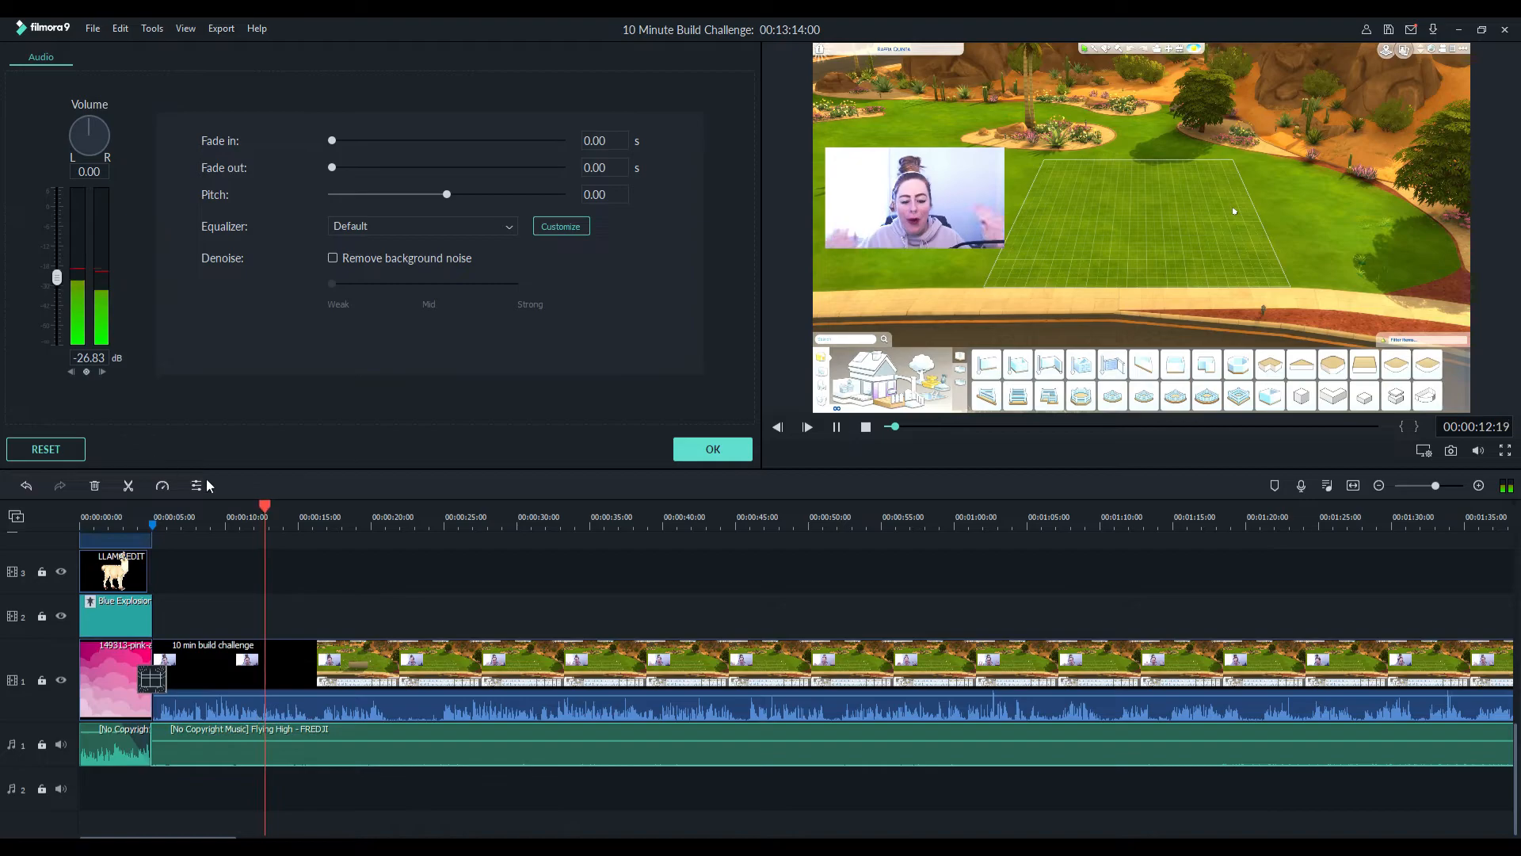
{"action": "key", "text": "space"}
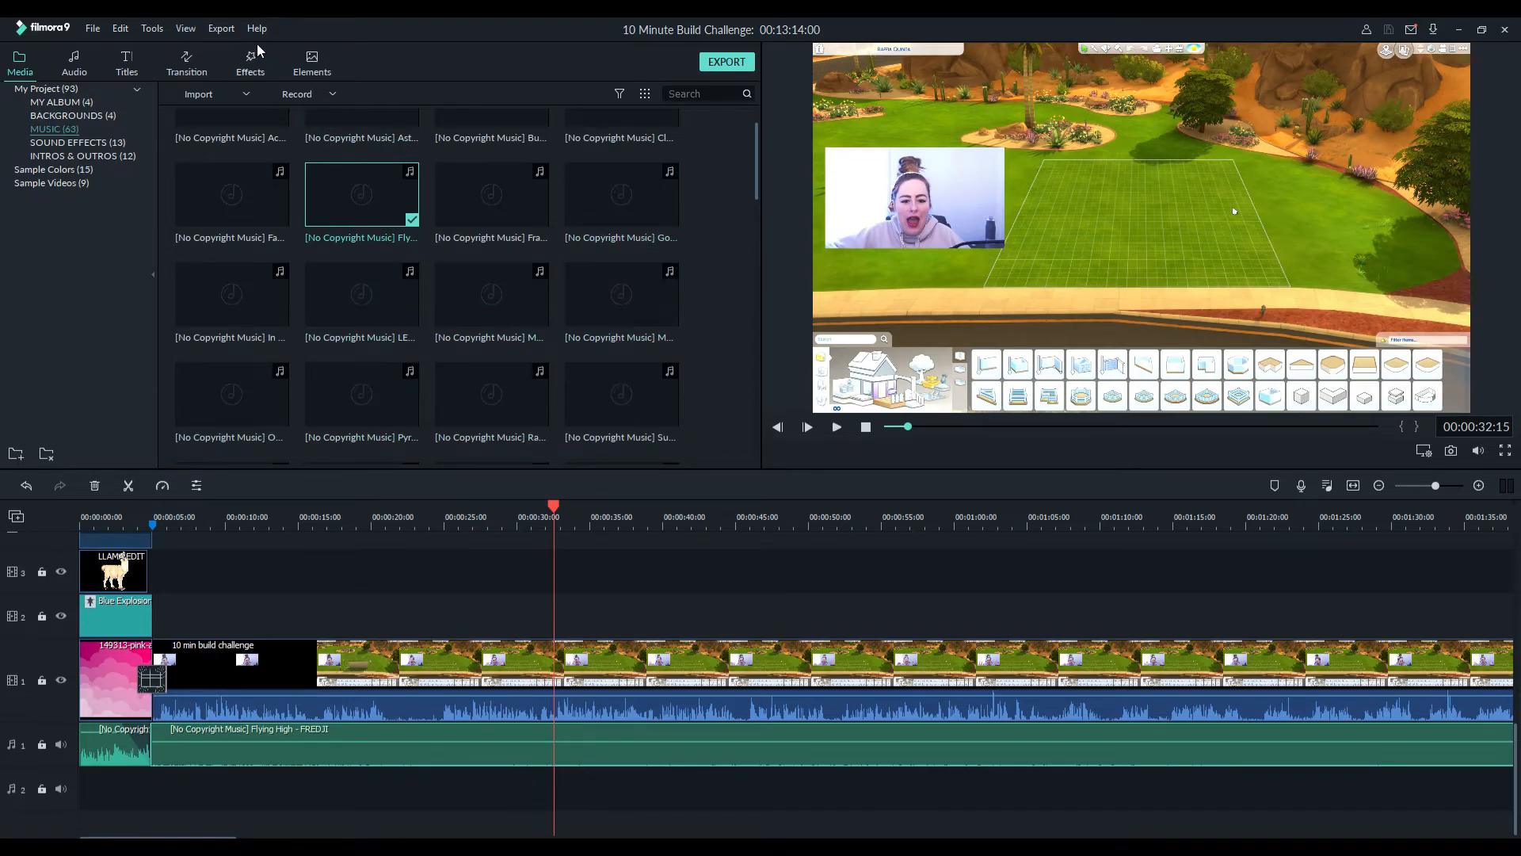
Start a local MP4 export and set its save location to the FINISHED folder in F:/SIMS YOUTUBE
{"action": "left_click", "coordinate": [221, 30]}
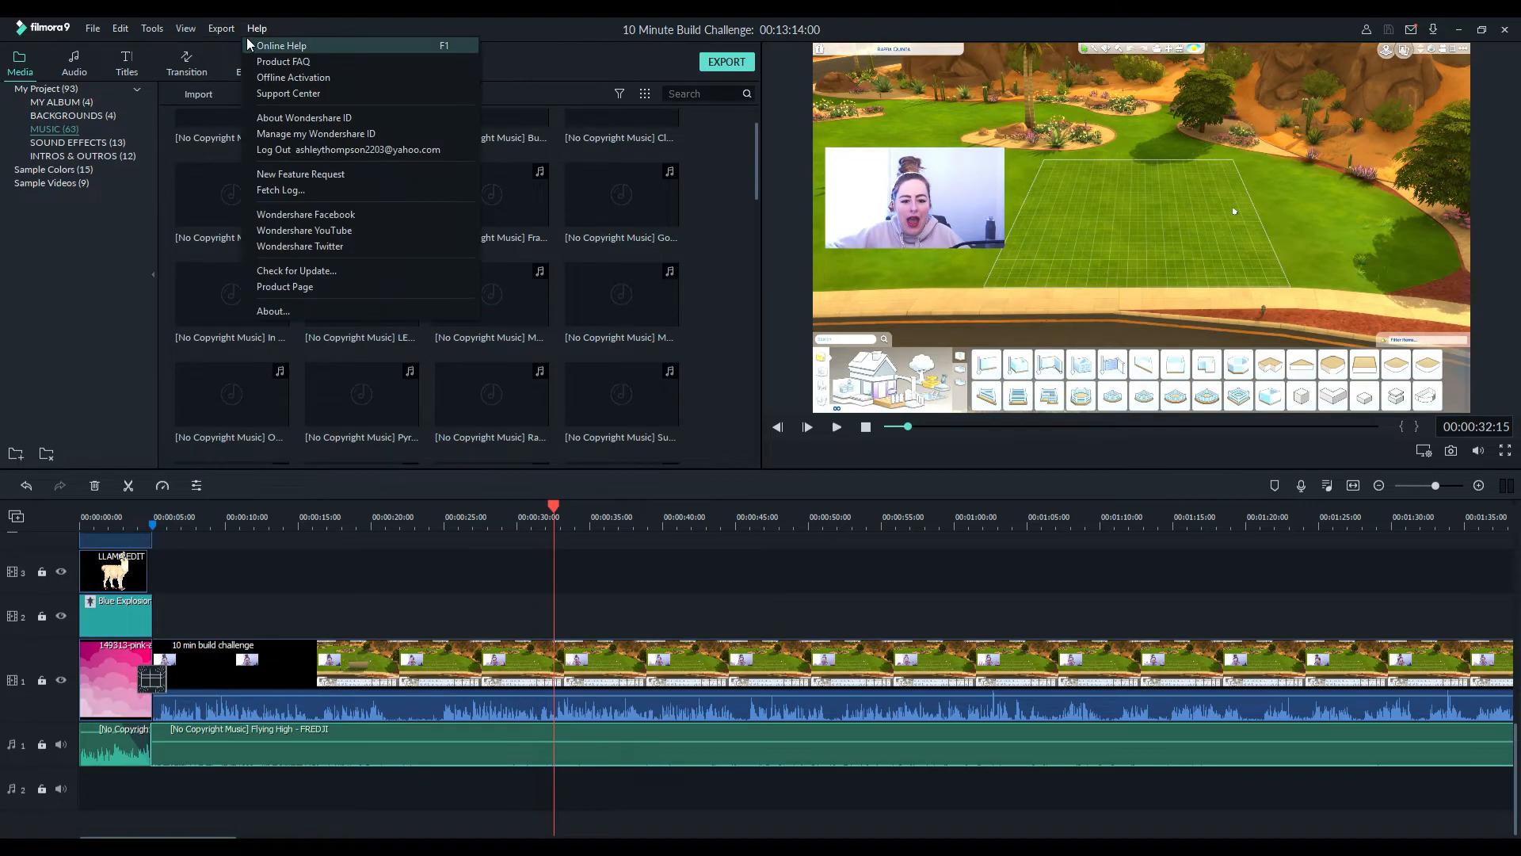
{"action": "left_click", "coordinate": [234, 45]}
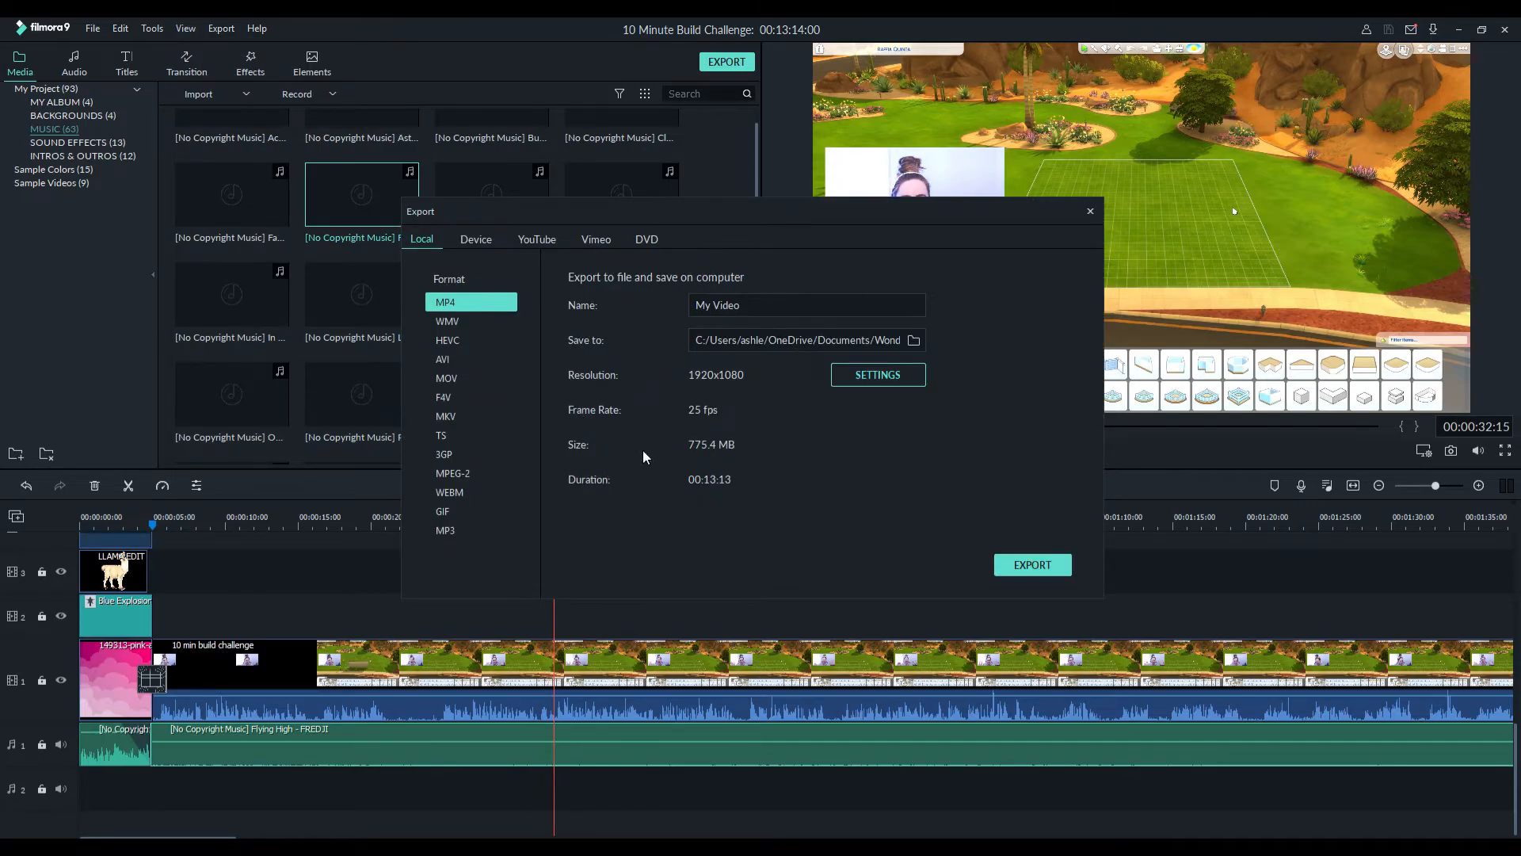
{"action": "left_click", "coordinate": [914, 341]}
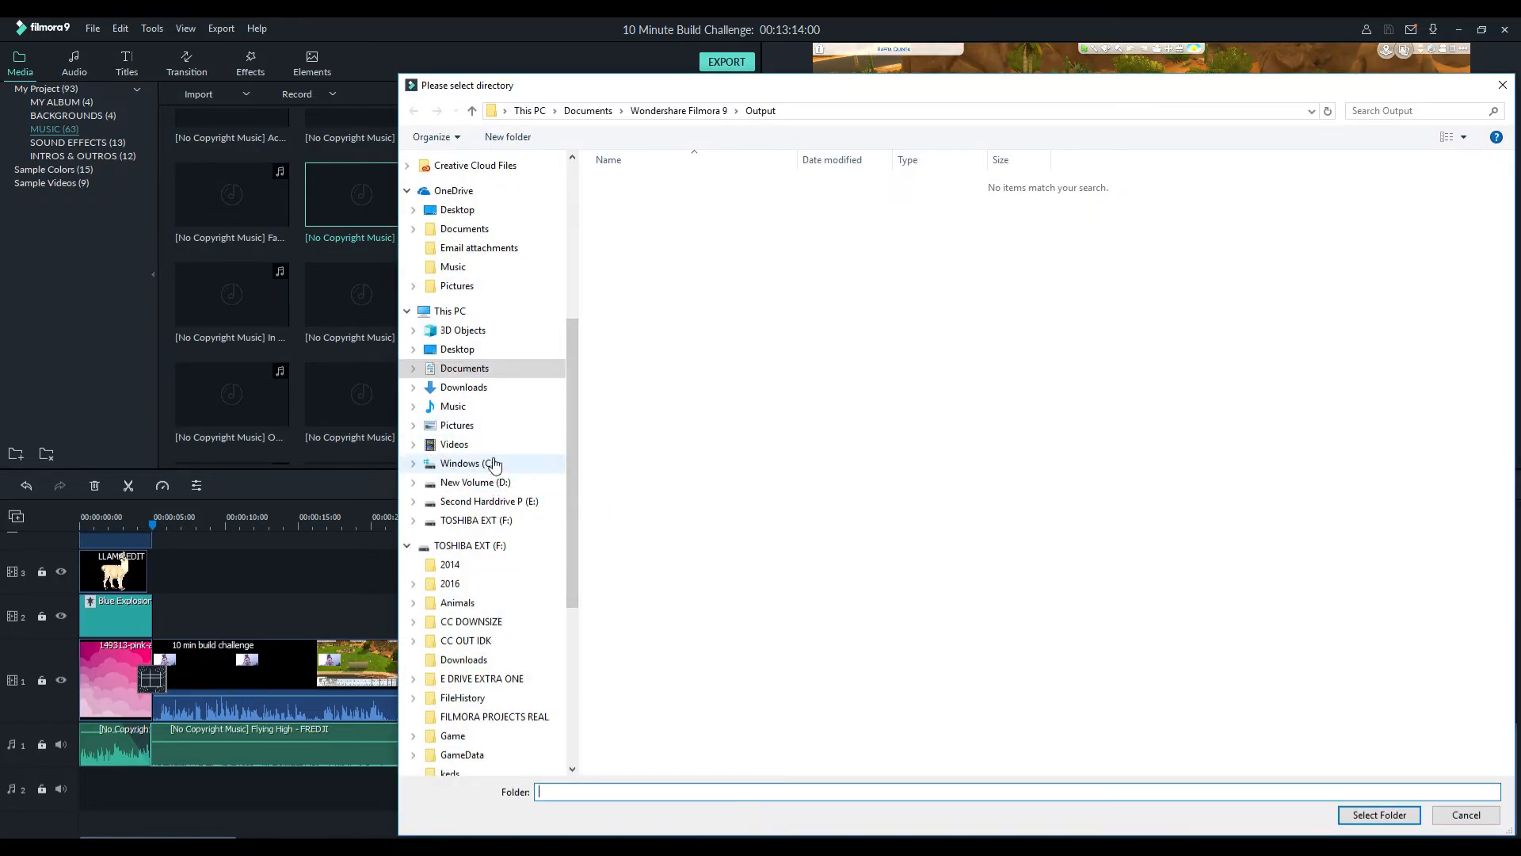
{"action": "scroll", "coordinate": [492, 607], "scroll_direction": "down", "scroll_amount": 3}
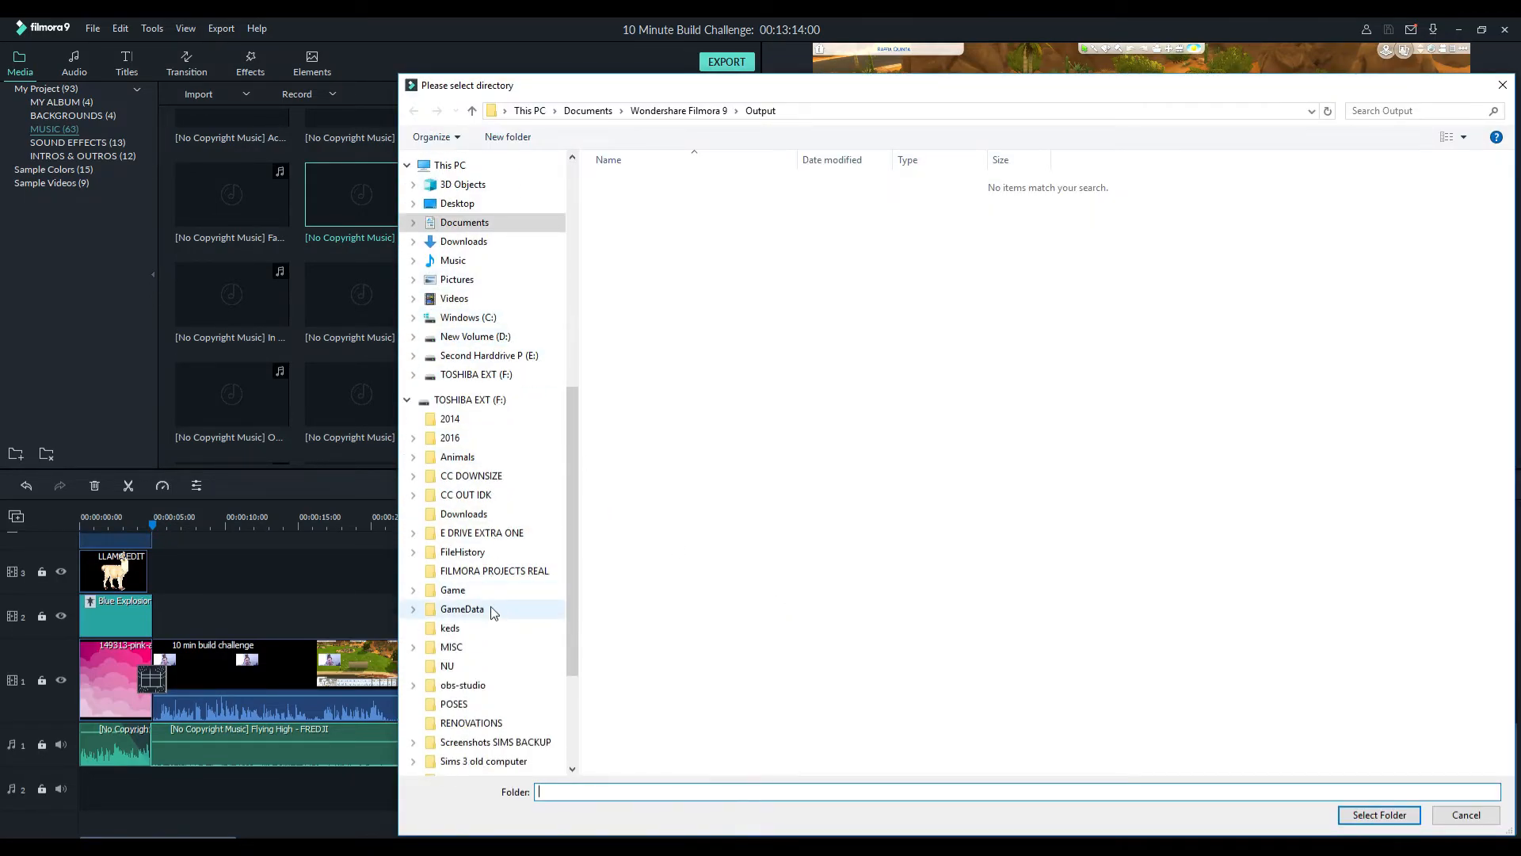
{"action": "scroll", "coordinate": [492, 606], "scroll_direction": "down", "scroll_amount": 4}
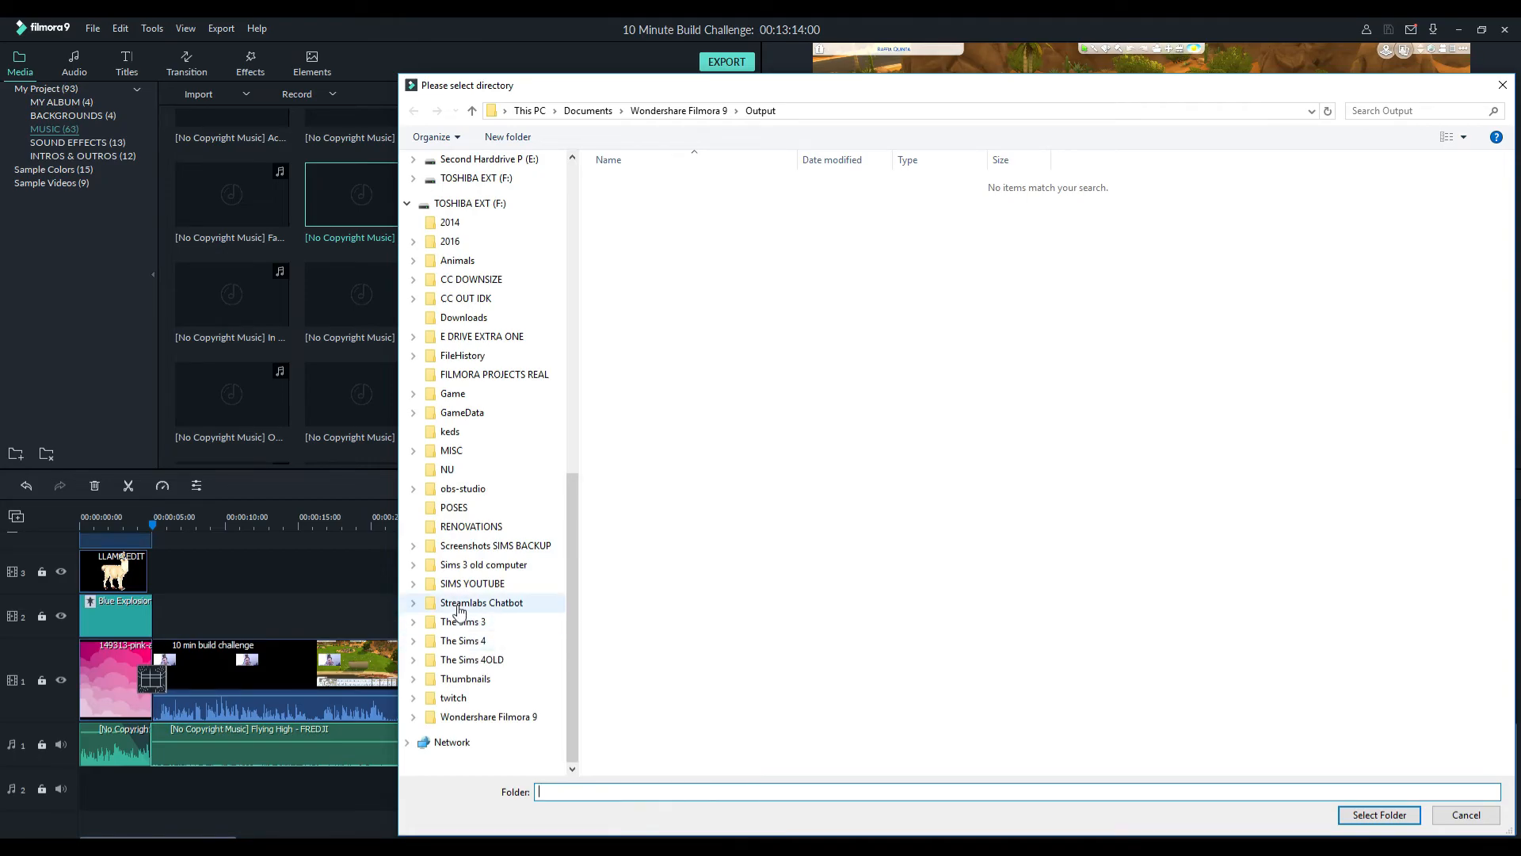
{"action": "left_click", "coordinate": [464, 583]}
{"action": "left_click", "coordinate": [632, 282]}
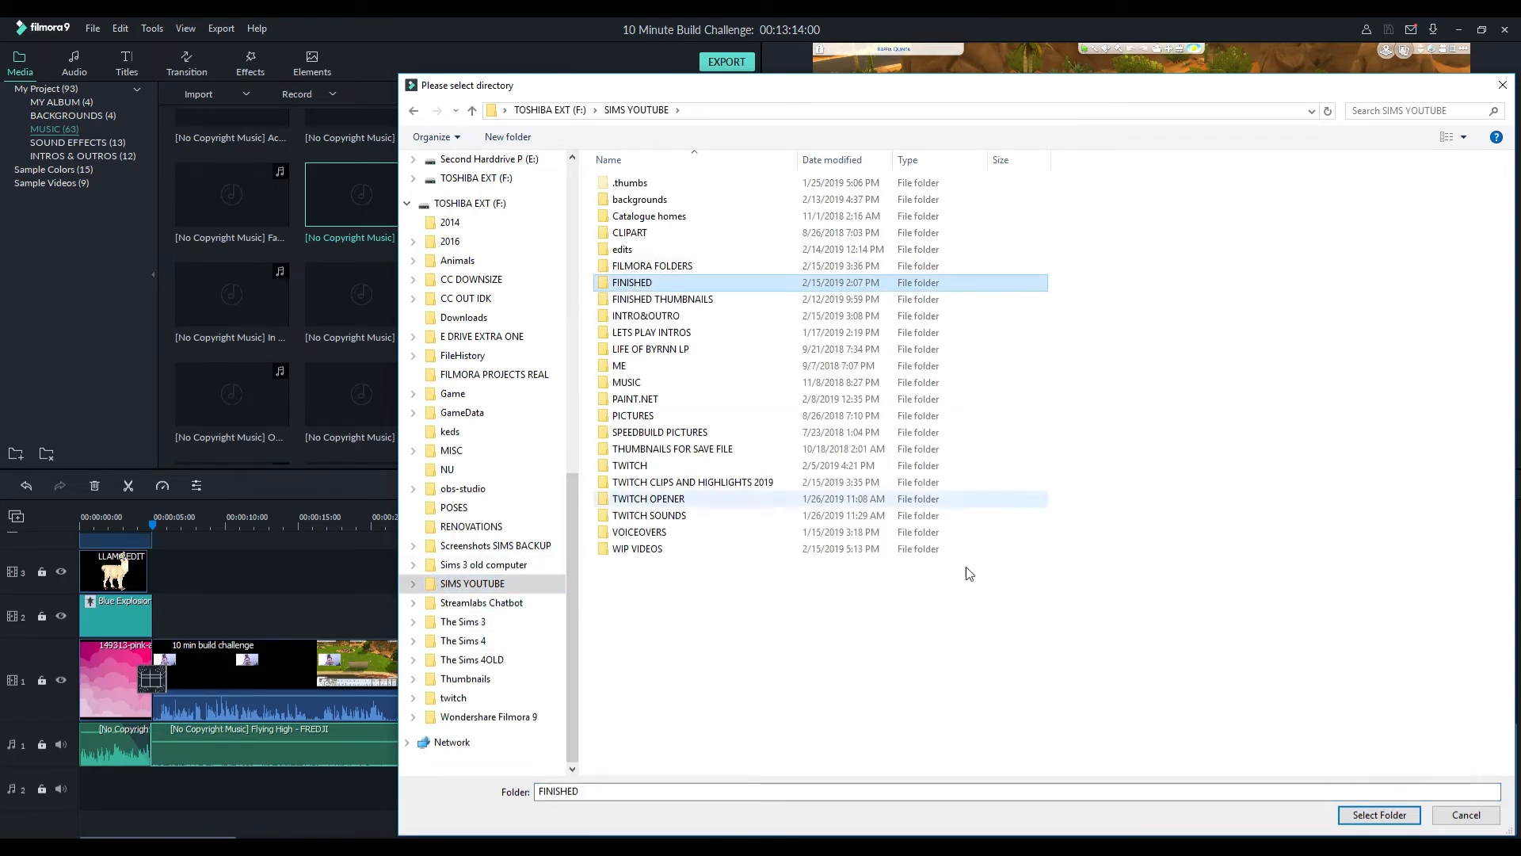
{"action": "left_click", "coordinate": [1379, 815]}
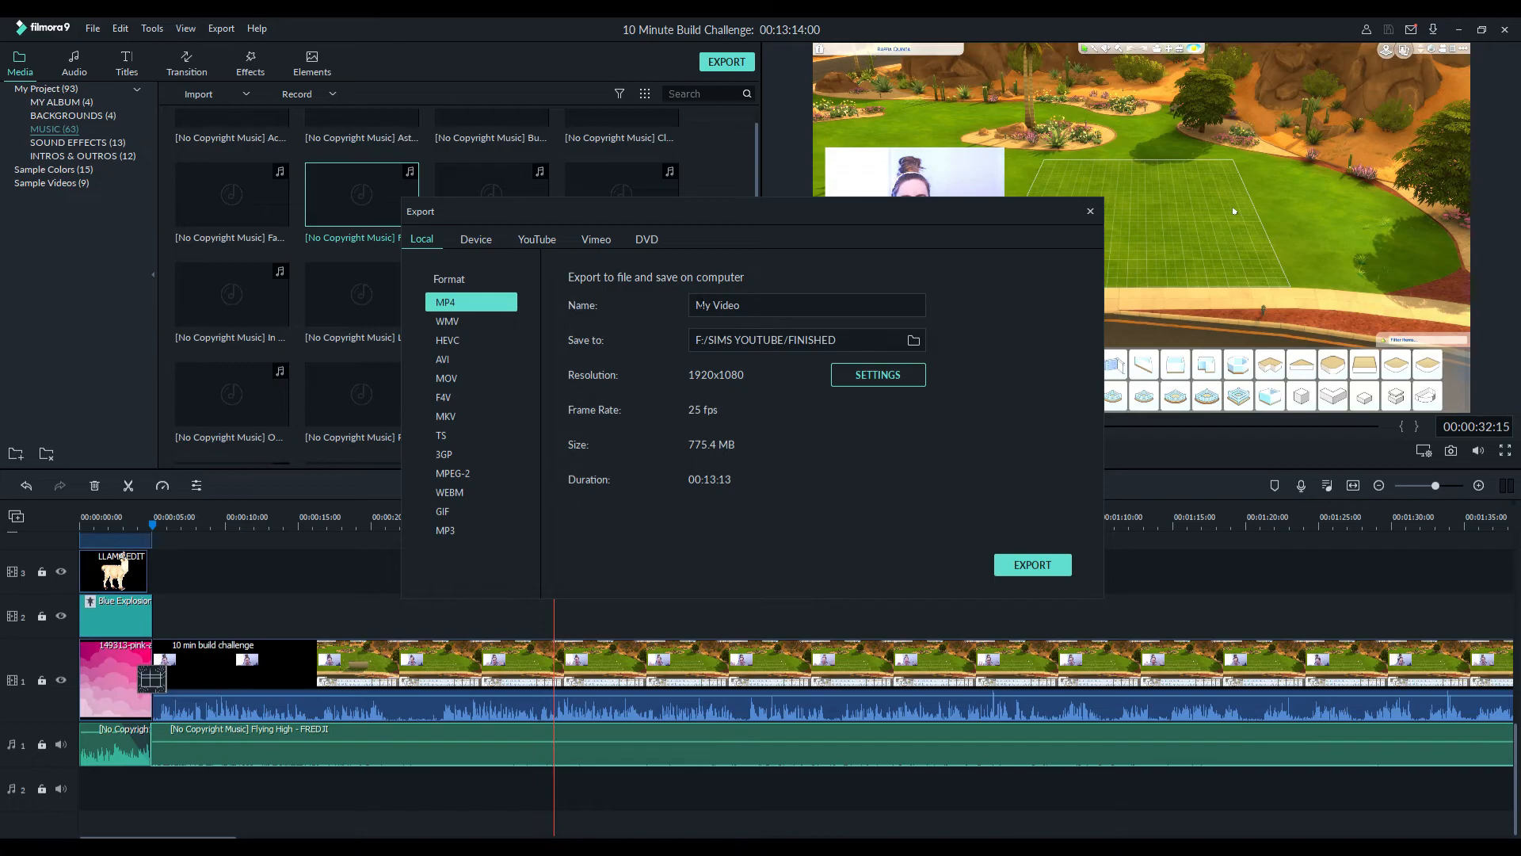
Set the export's video frame rate to 60 fps and its video bit rate to 20000 kbps
{"action": "triple_click", "coordinate": [787, 297]}
{"action": "left_click", "coordinate": [884, 380]}
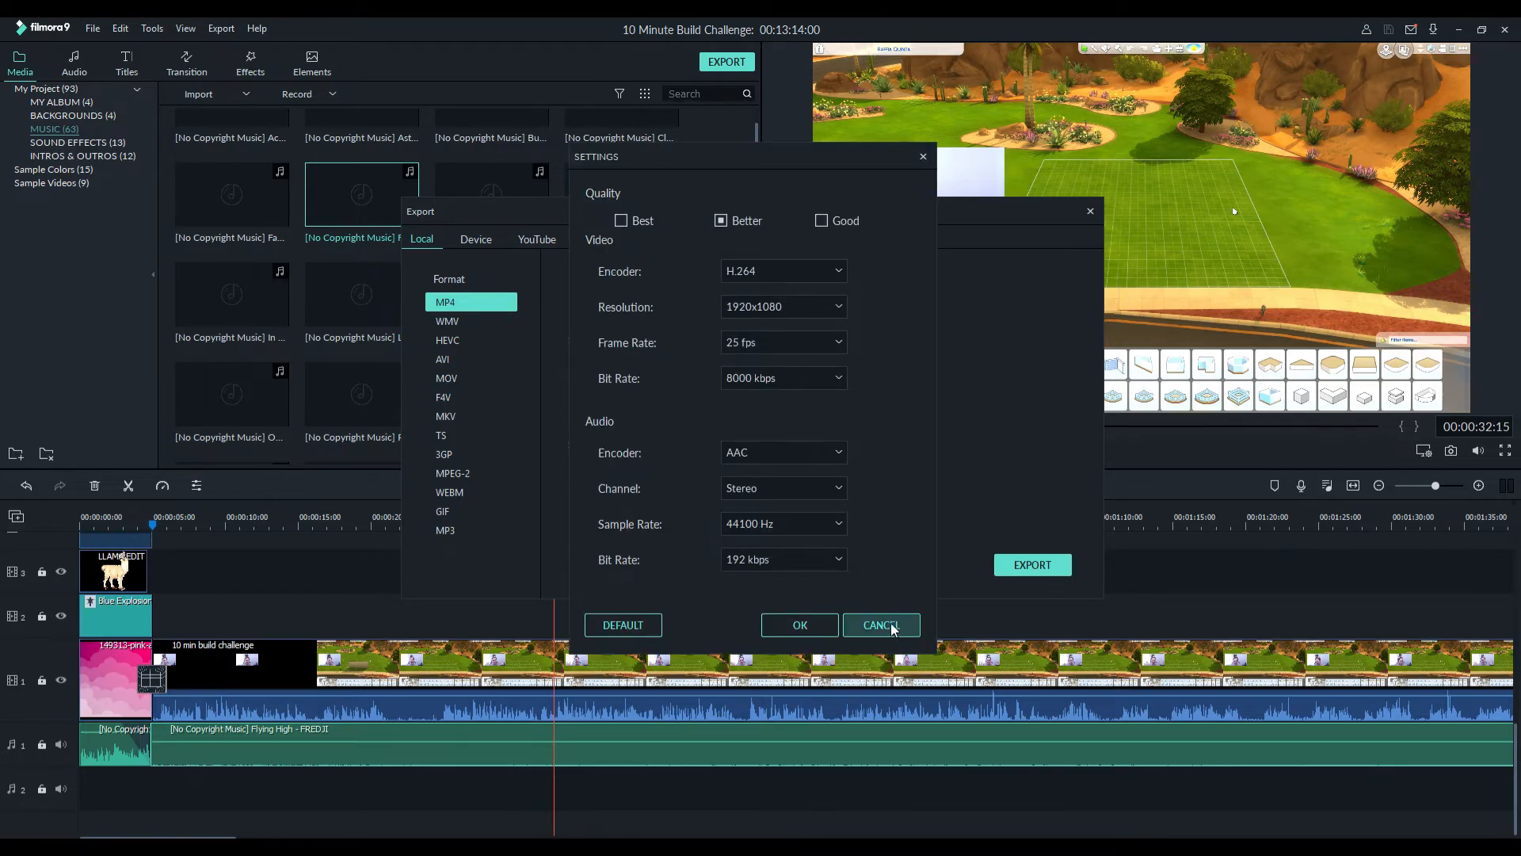
{"action": "left_click", "coordinate": [801, 343]}
{"action": "left_click", "coordinate": [783, 488]}
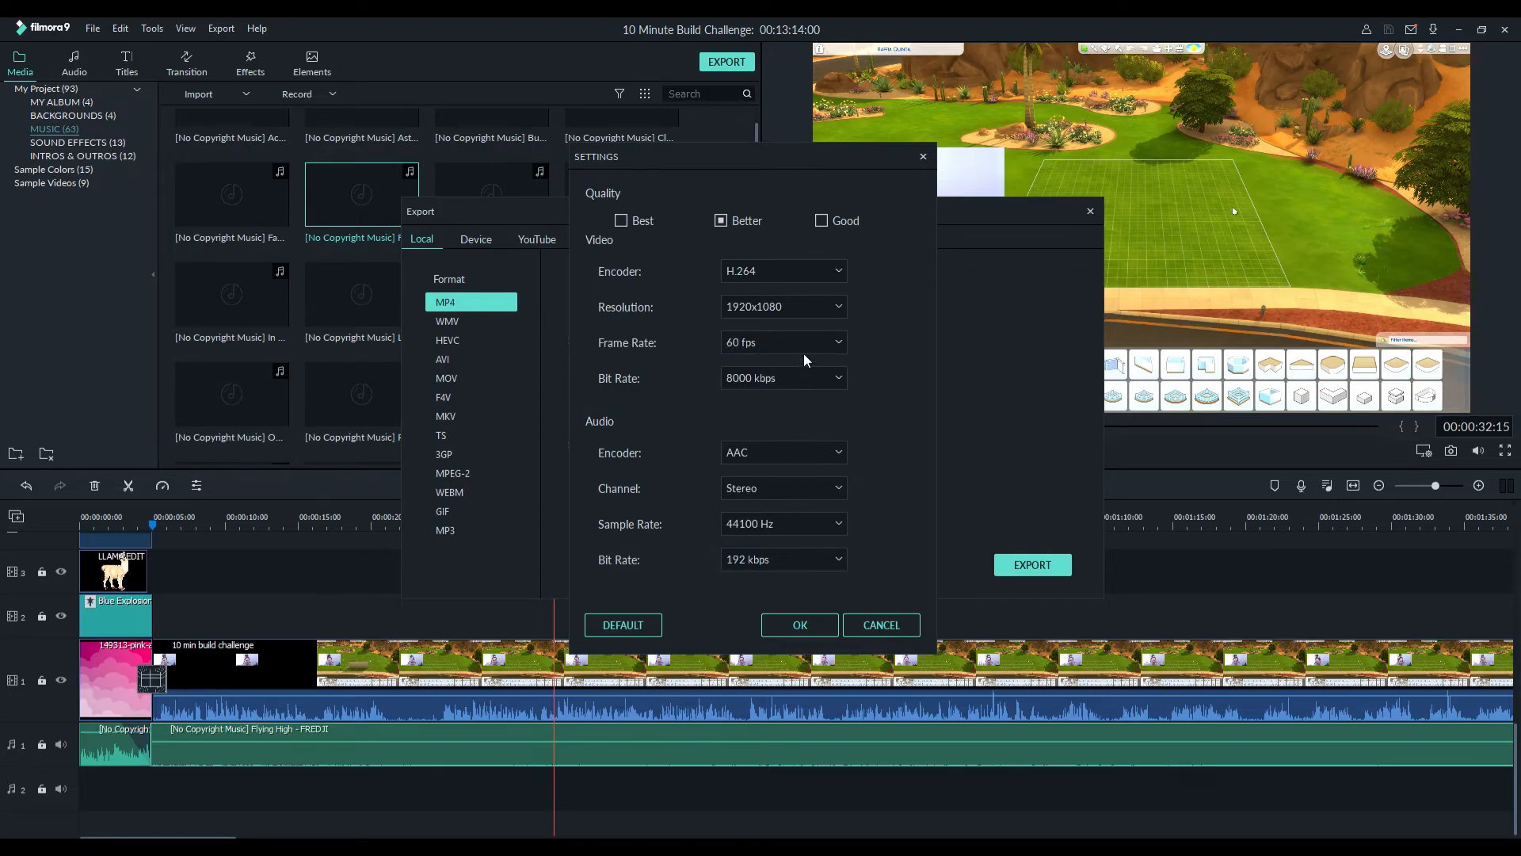
{"action": "left_click", "coordinate": [812, 377]}
{"action": "left_click", "coordinate": [787, 493]}
Set the export's audio bit rate to 320 kbps, check the sample rate and channel options, and apply the settings
{"action": "left_click", "coordinate": [809, 558]}
{"action": "left_click", "coordinate": [783, 641]}
{"action": "left_click", "coordinate": [752, 525]}
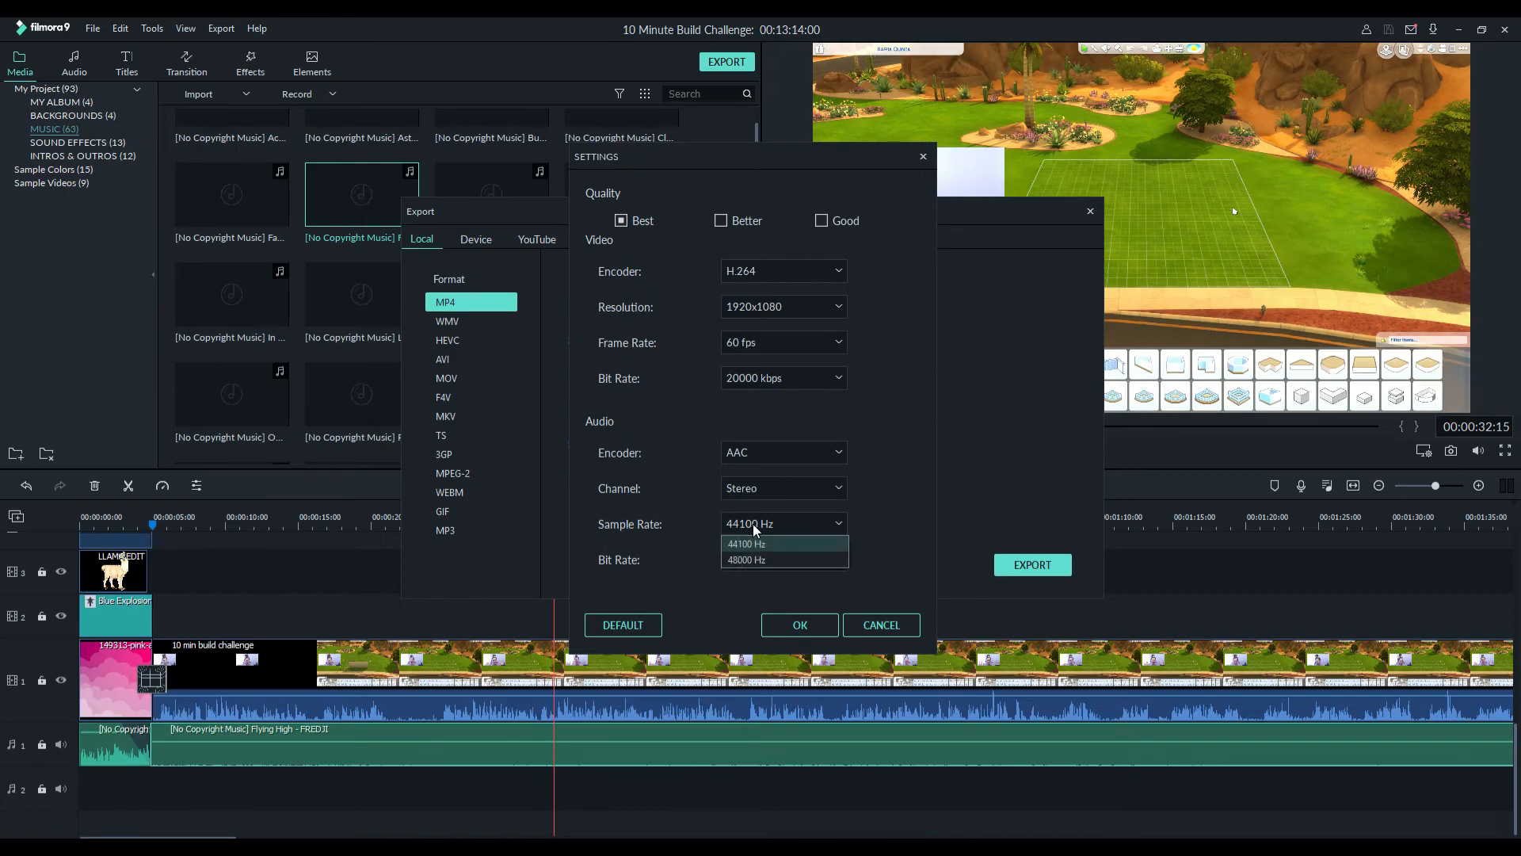
{"action": "left_click", "coordinate": [909, 515]}
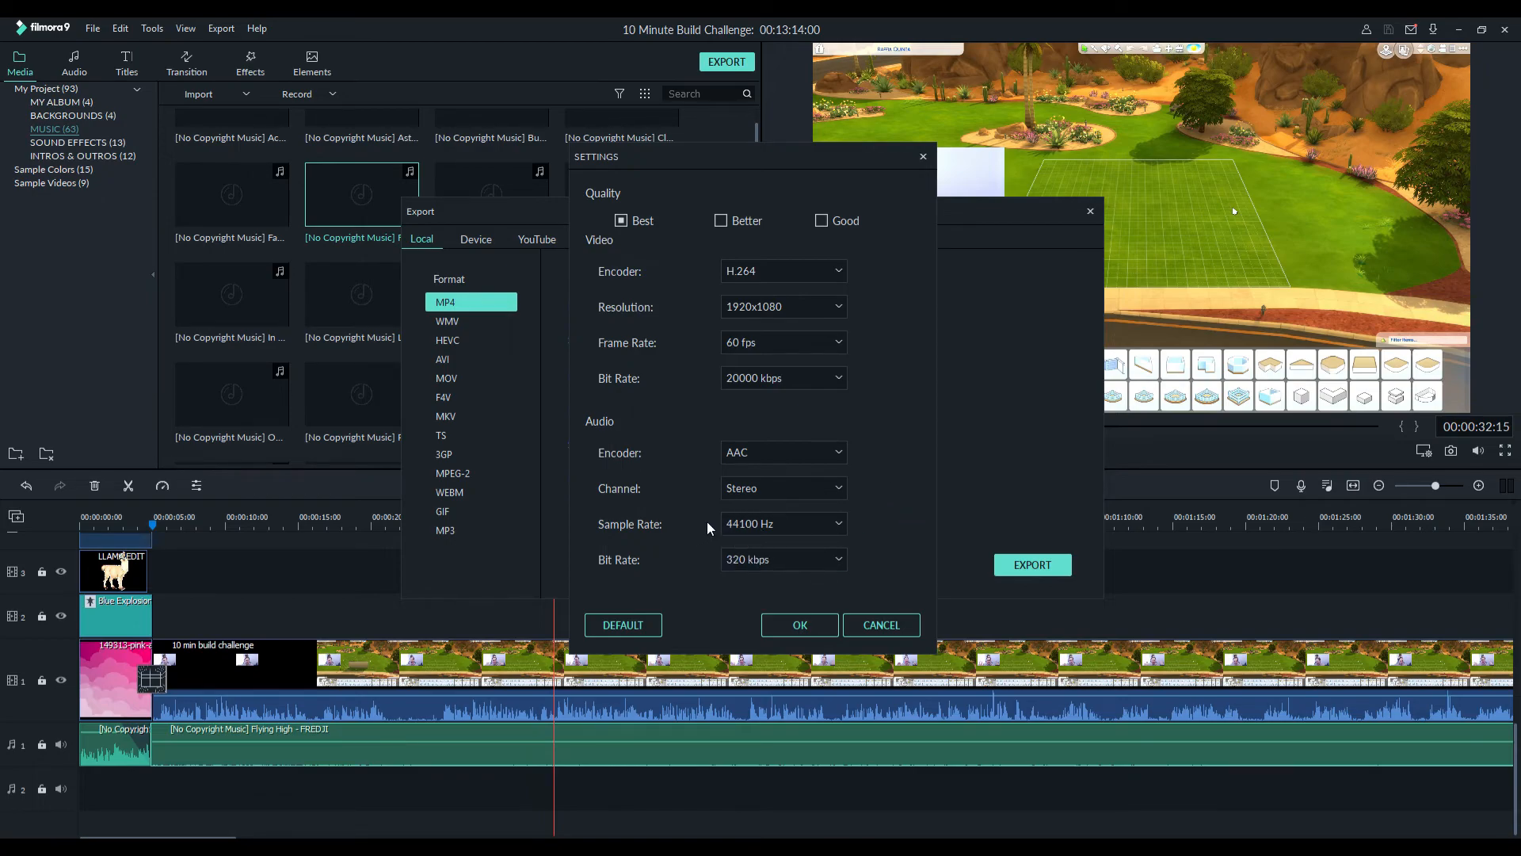
{"action": "left_click", "coordinate": [788, 488]}
{"action": "left_click", "coordinate": [899, 461]}
{"action": "left_click", "coordinate": [801, 626]}
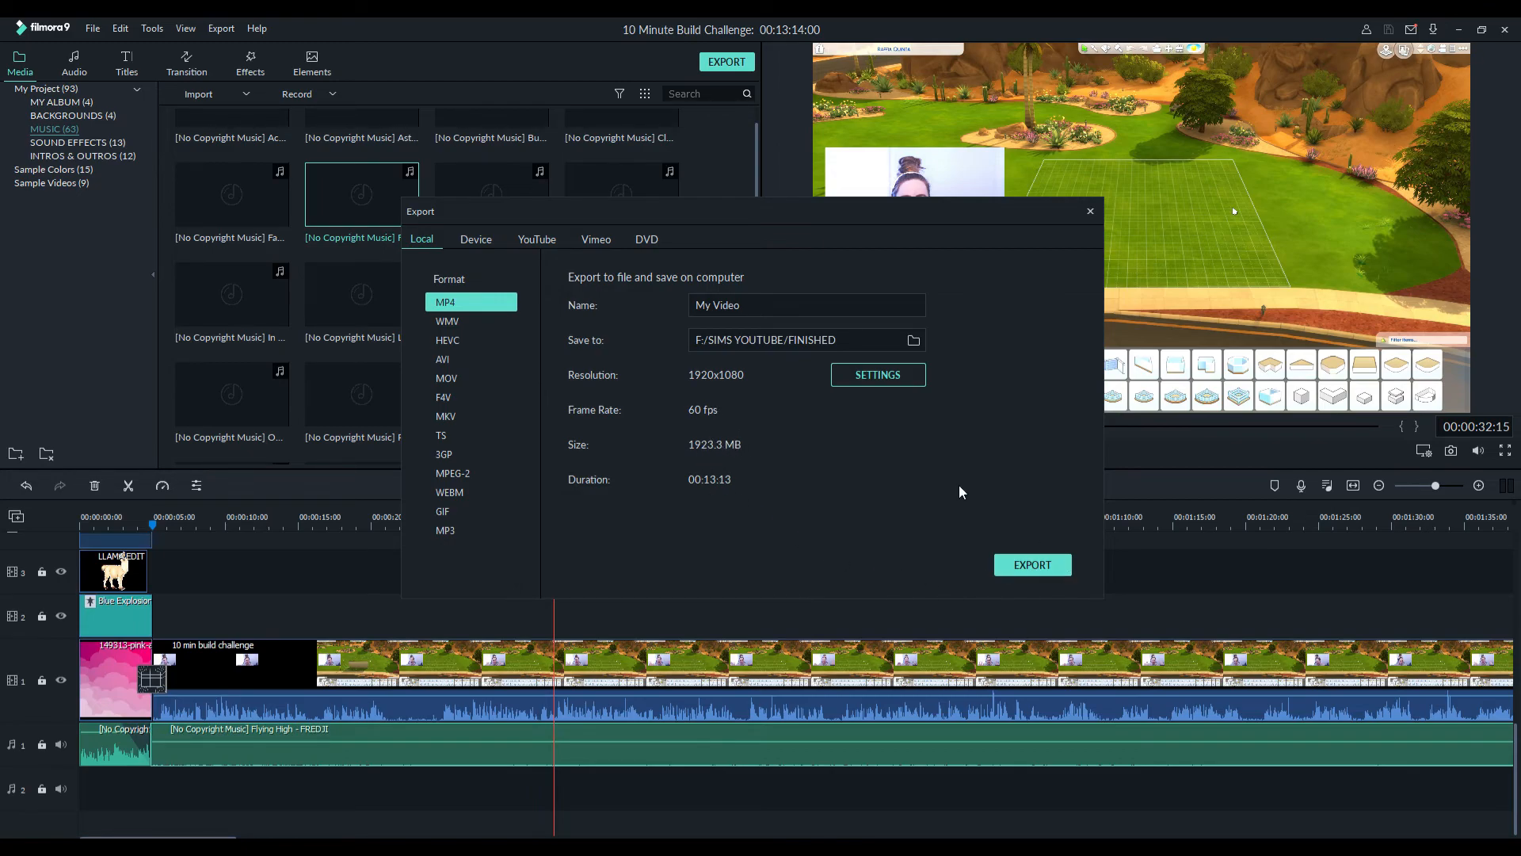
Try exporting the project as My Video.mp4, abort the conversion and close the export window
{"action": "left_click", "coordinate": [1029, 565]}
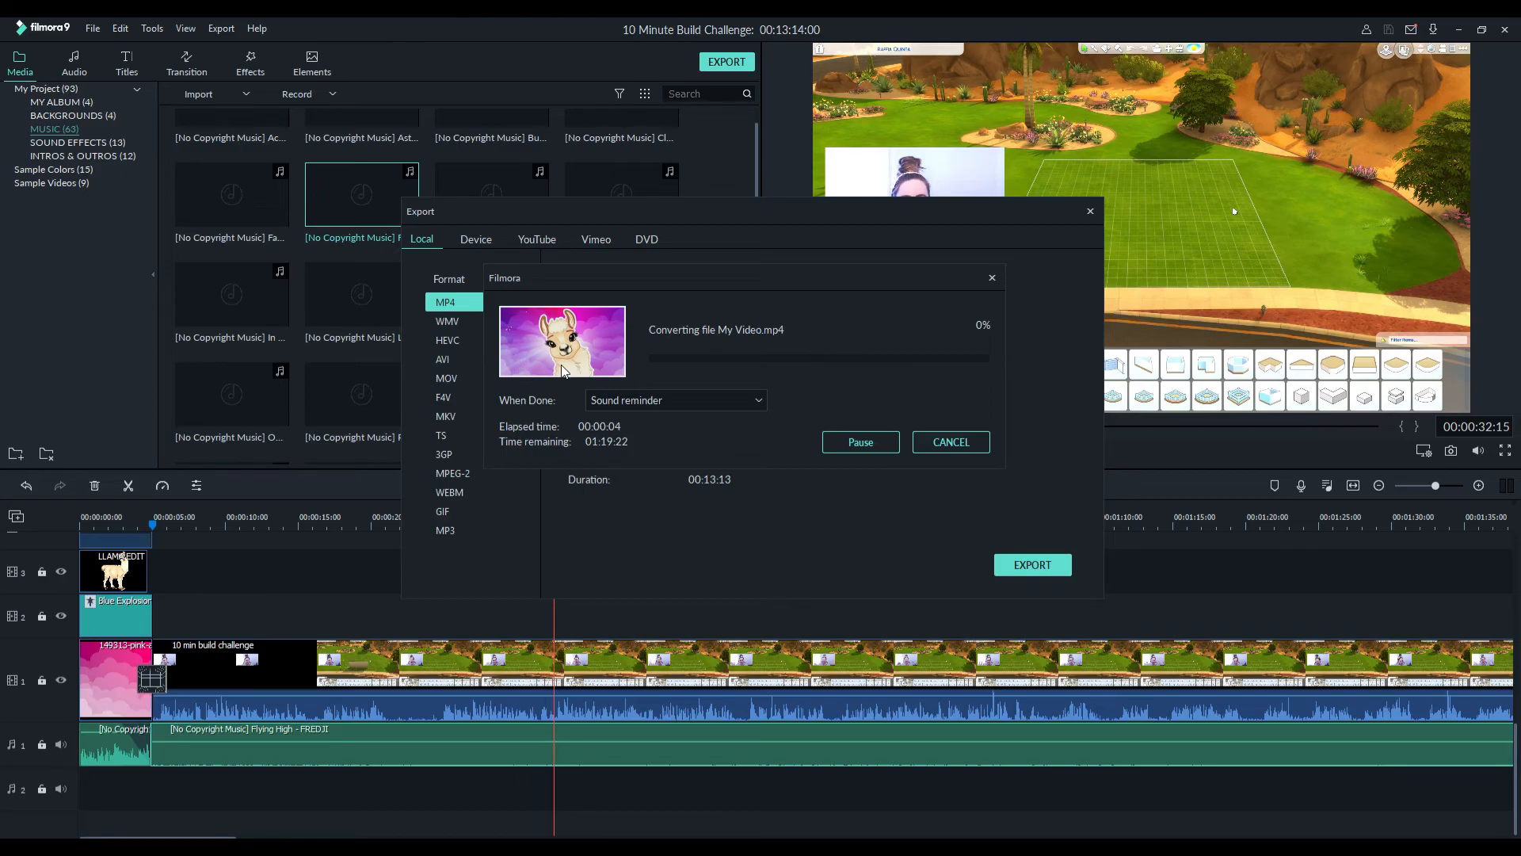
{"action": "left_click", "coordinate": [954, 442]}
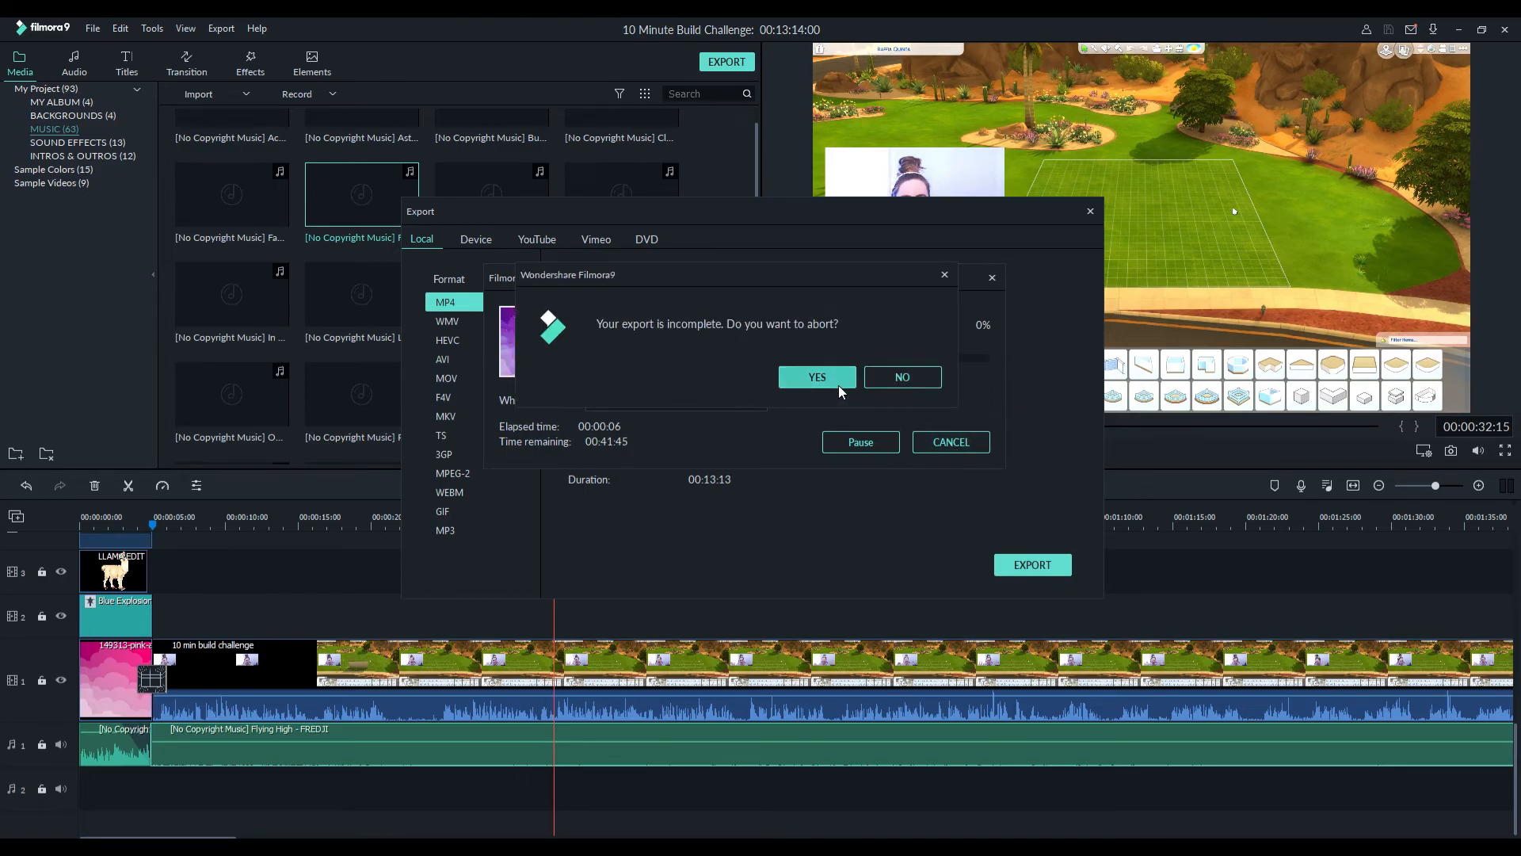
{"action": "left_click", "coordinate": [818, 374]}
{"action": "left_click", "coordinate": [1090, 212]}
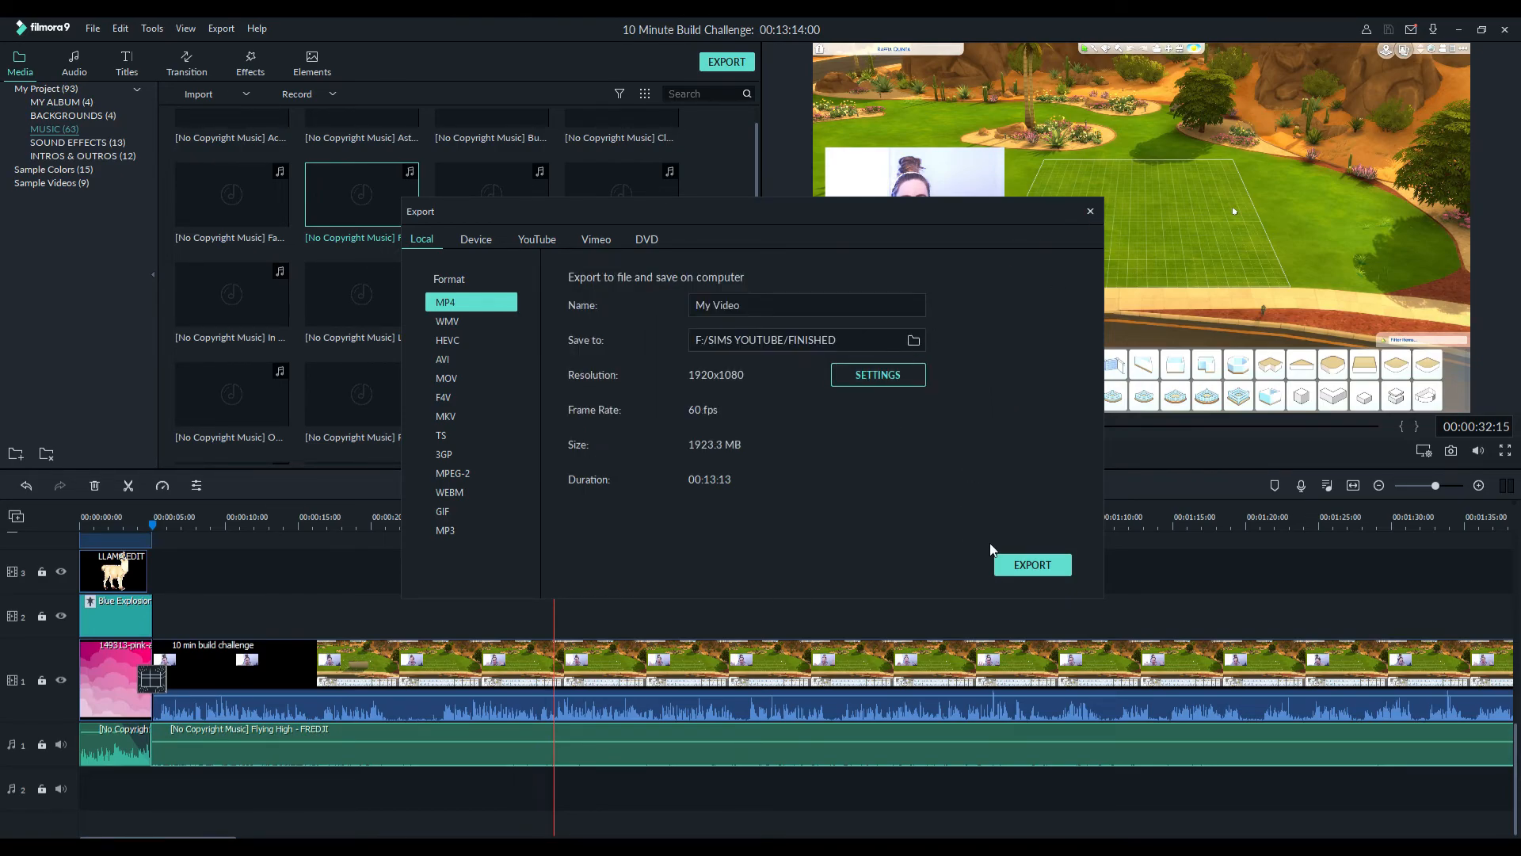